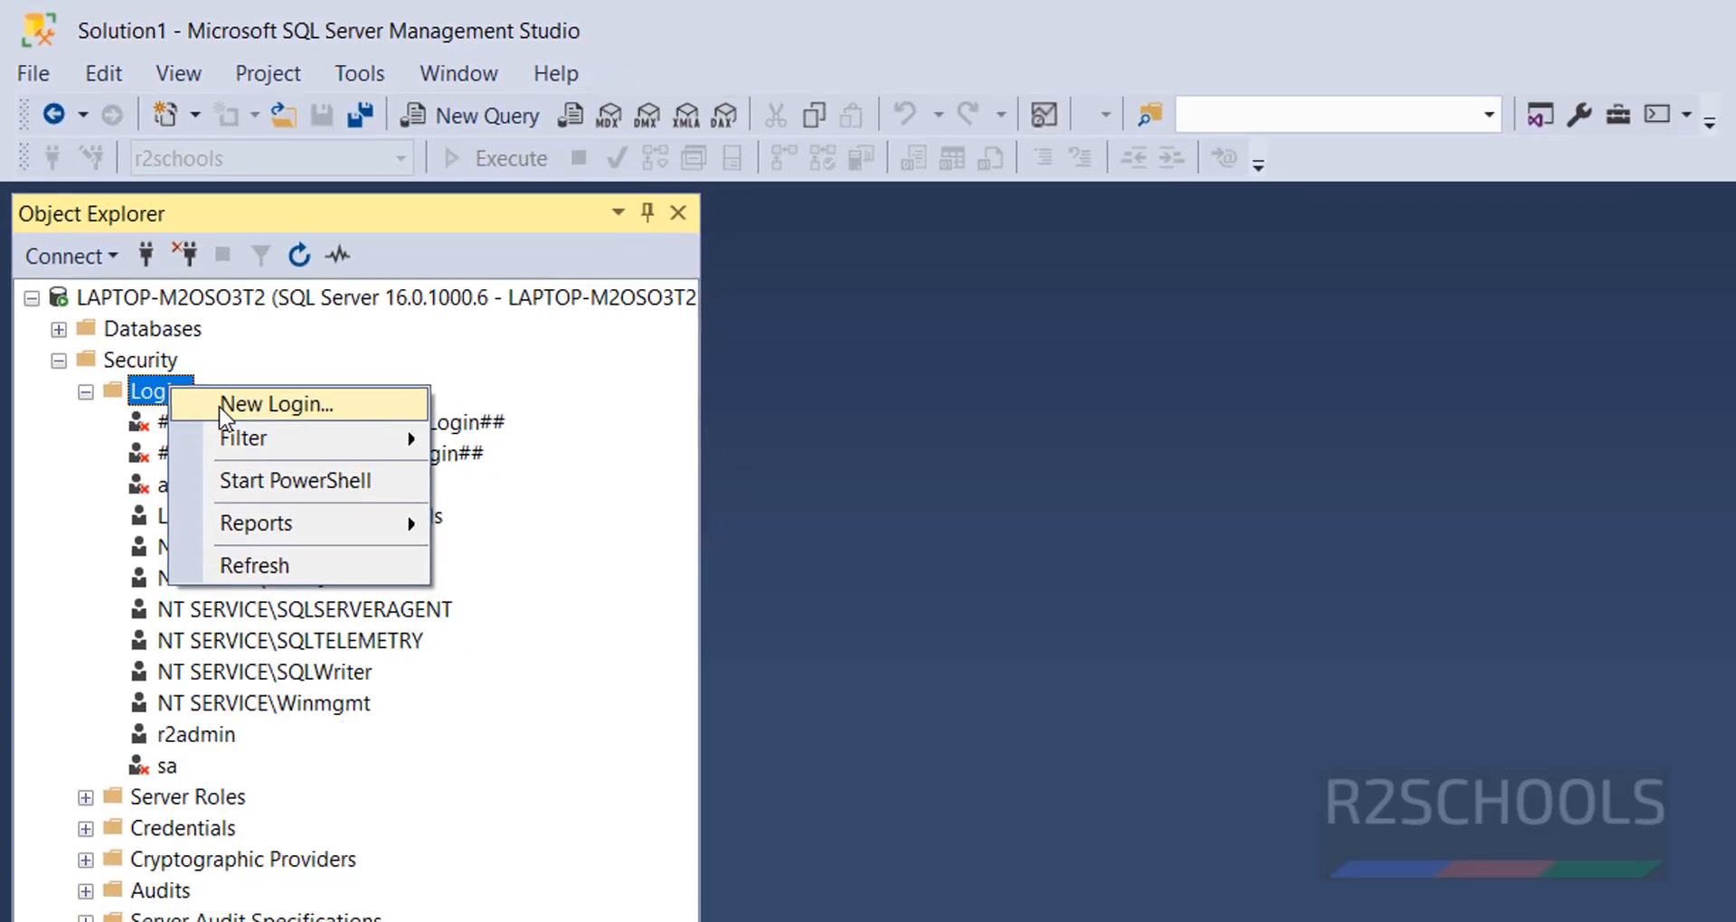
- Start a new server login under Security, enter its login name, and choose SQL Server authentication
{"action": "left_click", "coordinate": [257, 461]}
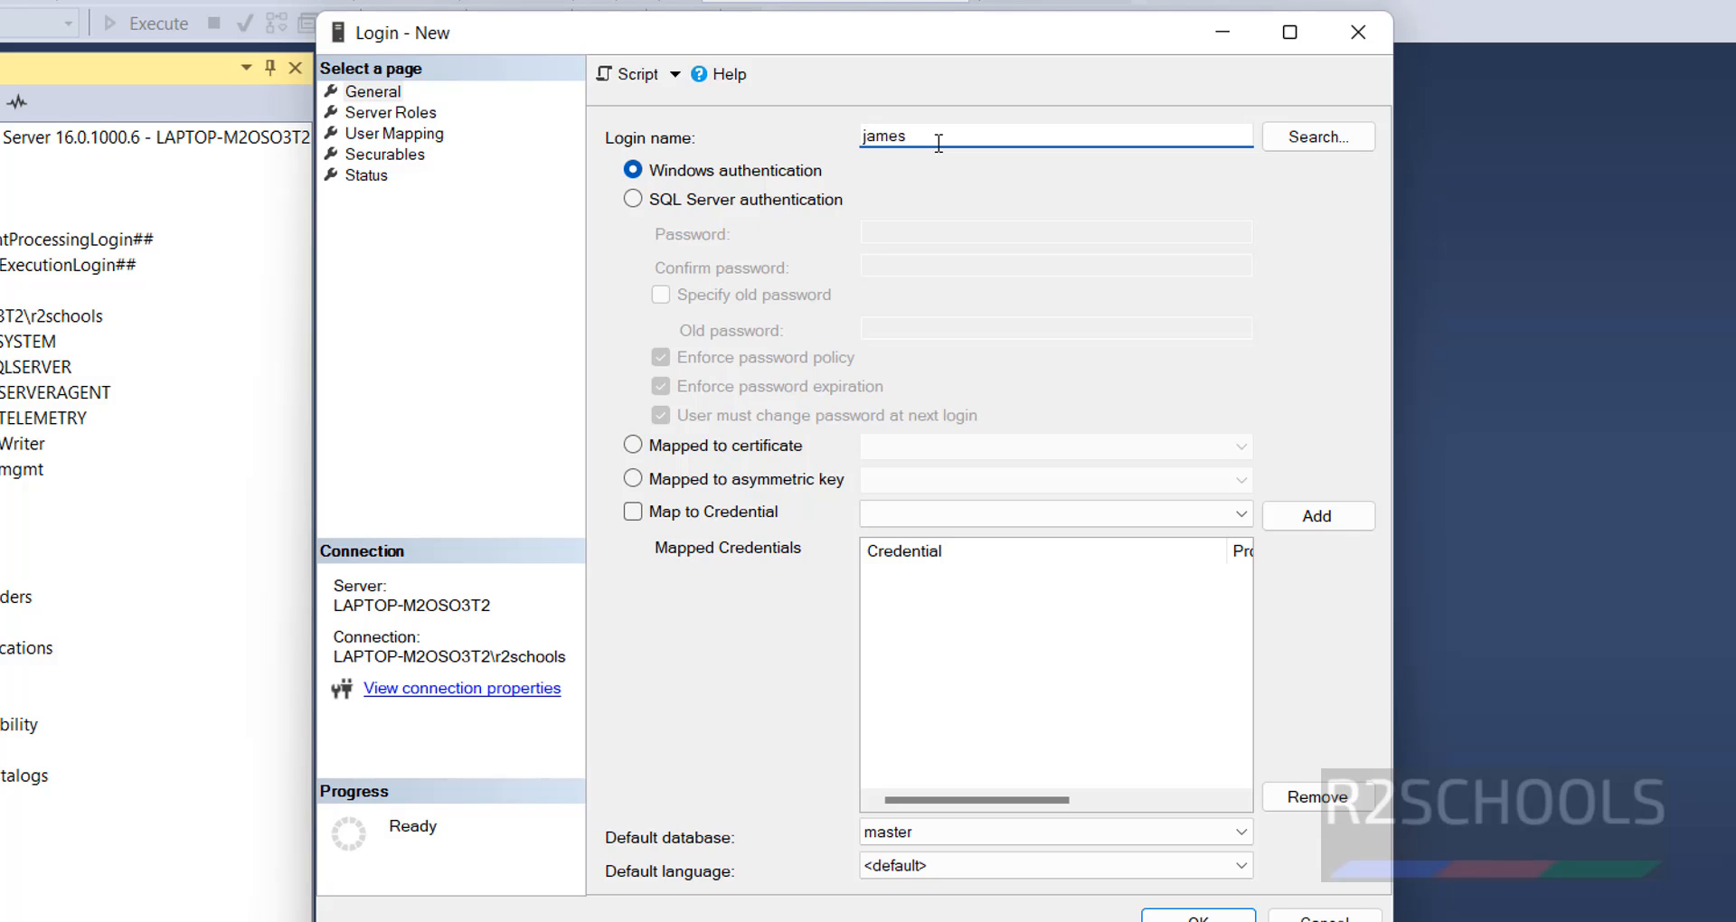
{"action": "left_click_drag", "start_coordinate": [939, 143], "coordinate": [844, 144]}
{"action": "left_click", "coordinate": [1322, 137]}
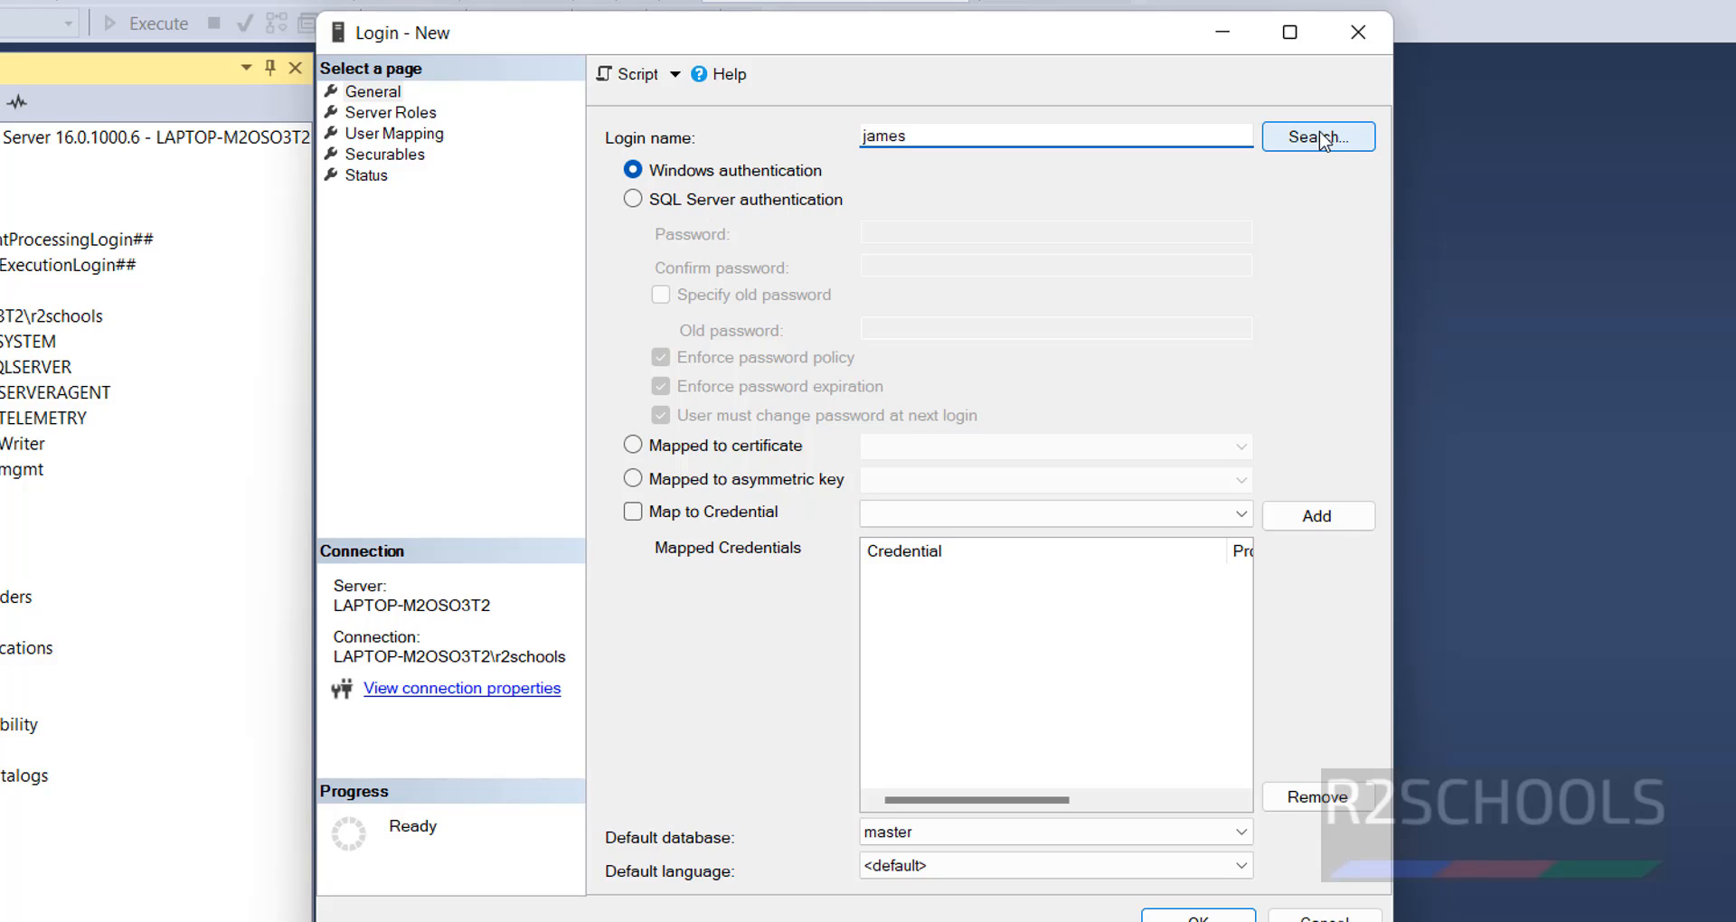
{"action": "left_click", "coordinate": [953, 382]}
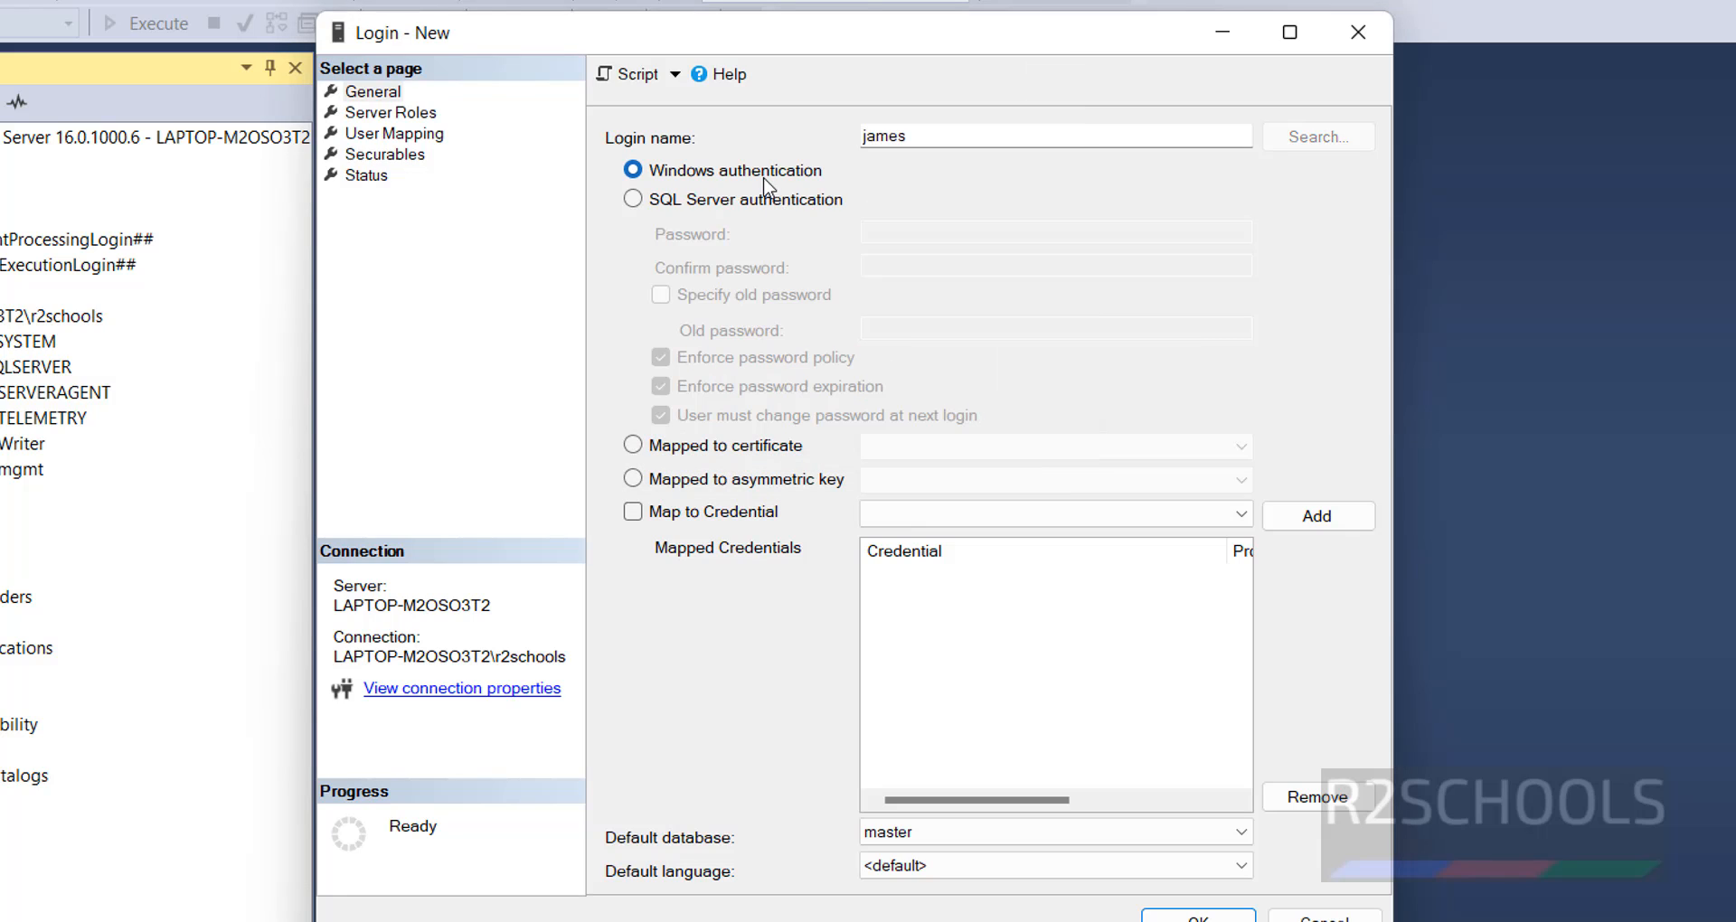
{"action": "left_click", "coordinate": [764, 200]}
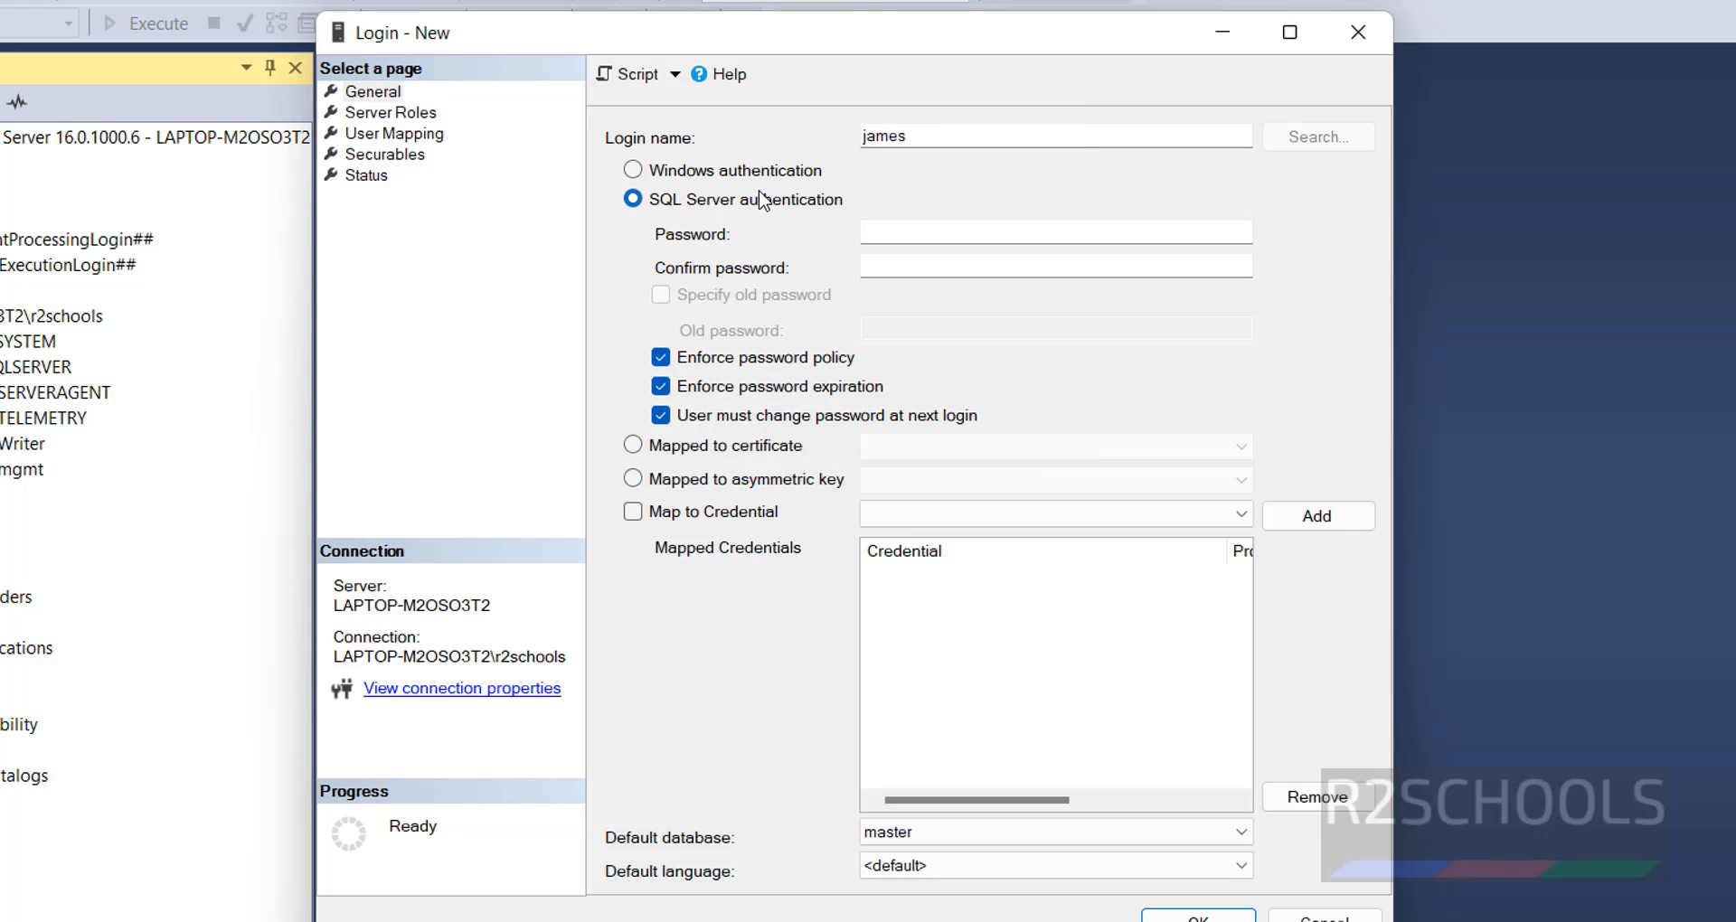
- Enter the account password for the new login and repeat it as the confirm password
{"action": "left_click", "coordinate": [921, 237]}
{"action": "type", "text": "Aa"}
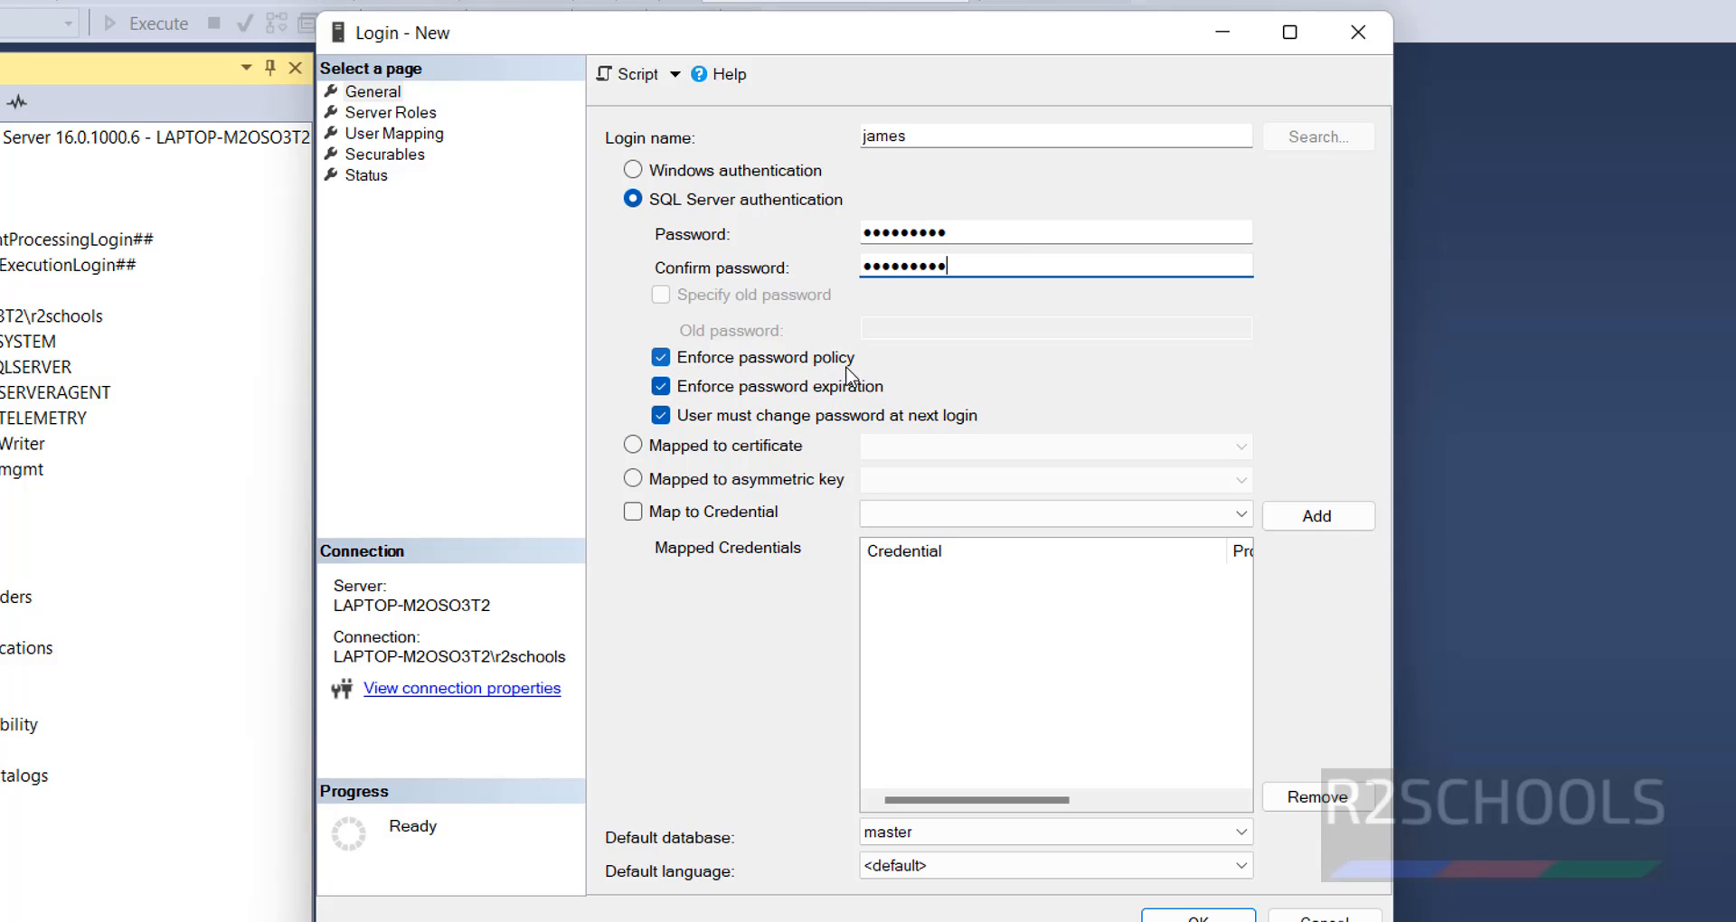
- Turn off password policy enforcement for the new login
{"action": "left_click", "coordinate": [663, 358]}
{"action": "left_click", "coordinate": [663, 358]}
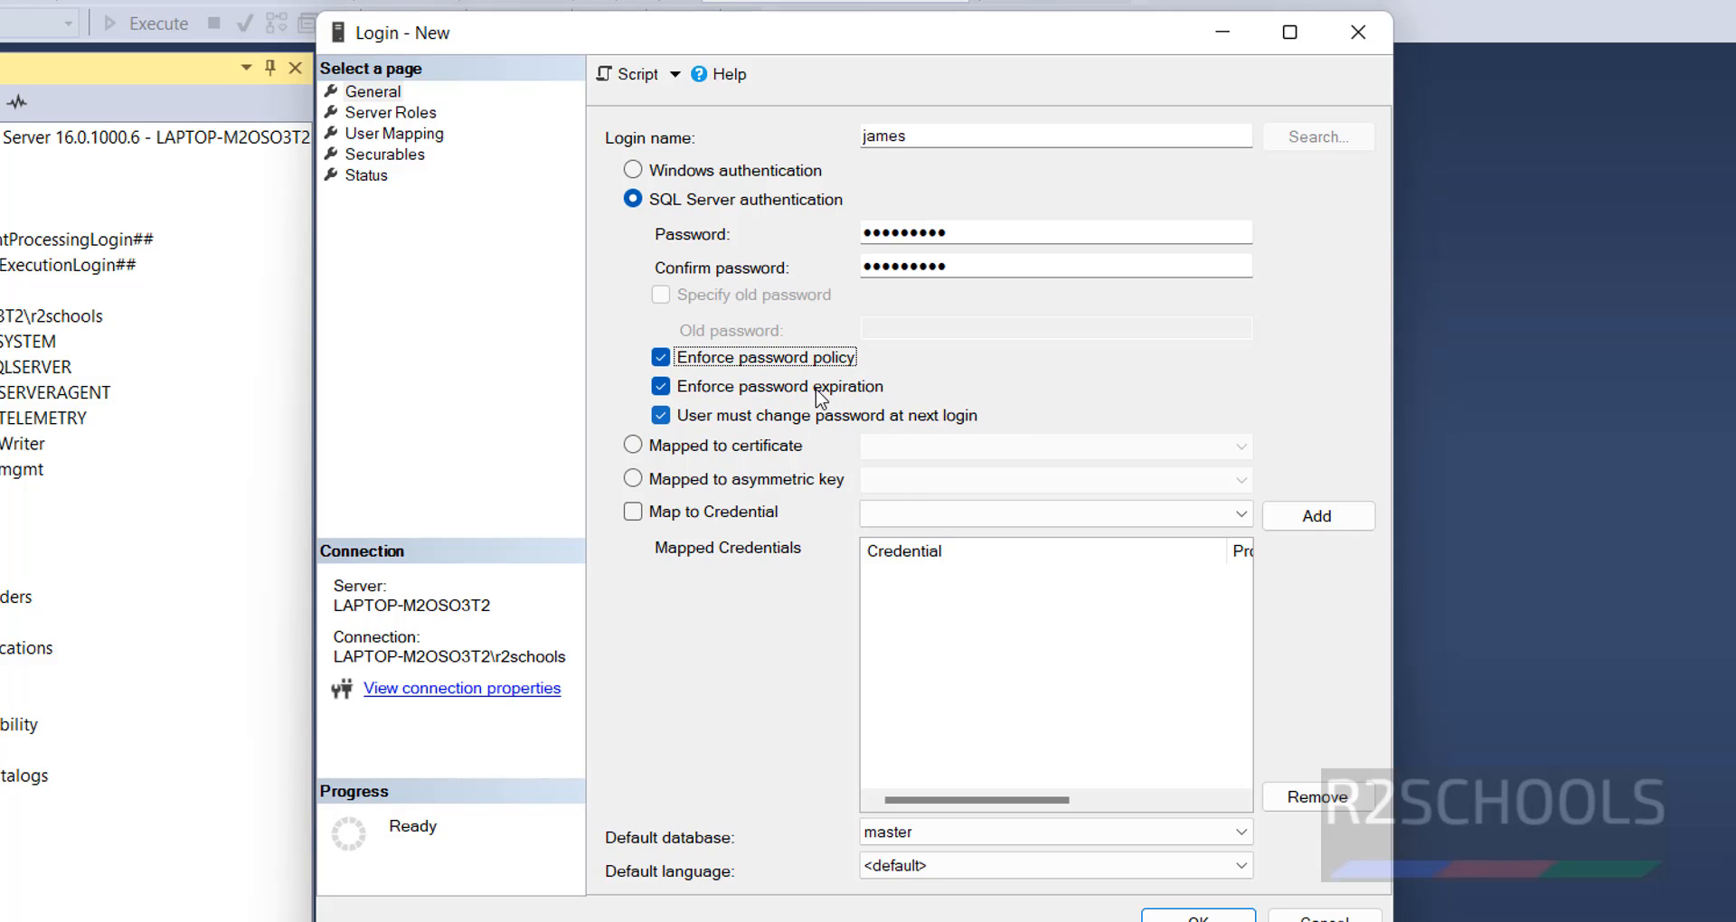
{"action": "left_click", "coordinate": [762, 366]}
{"action": "left_click", "coordinate": [767, 371]}
{"action": "left_click", "coordinate": [767, 371]}
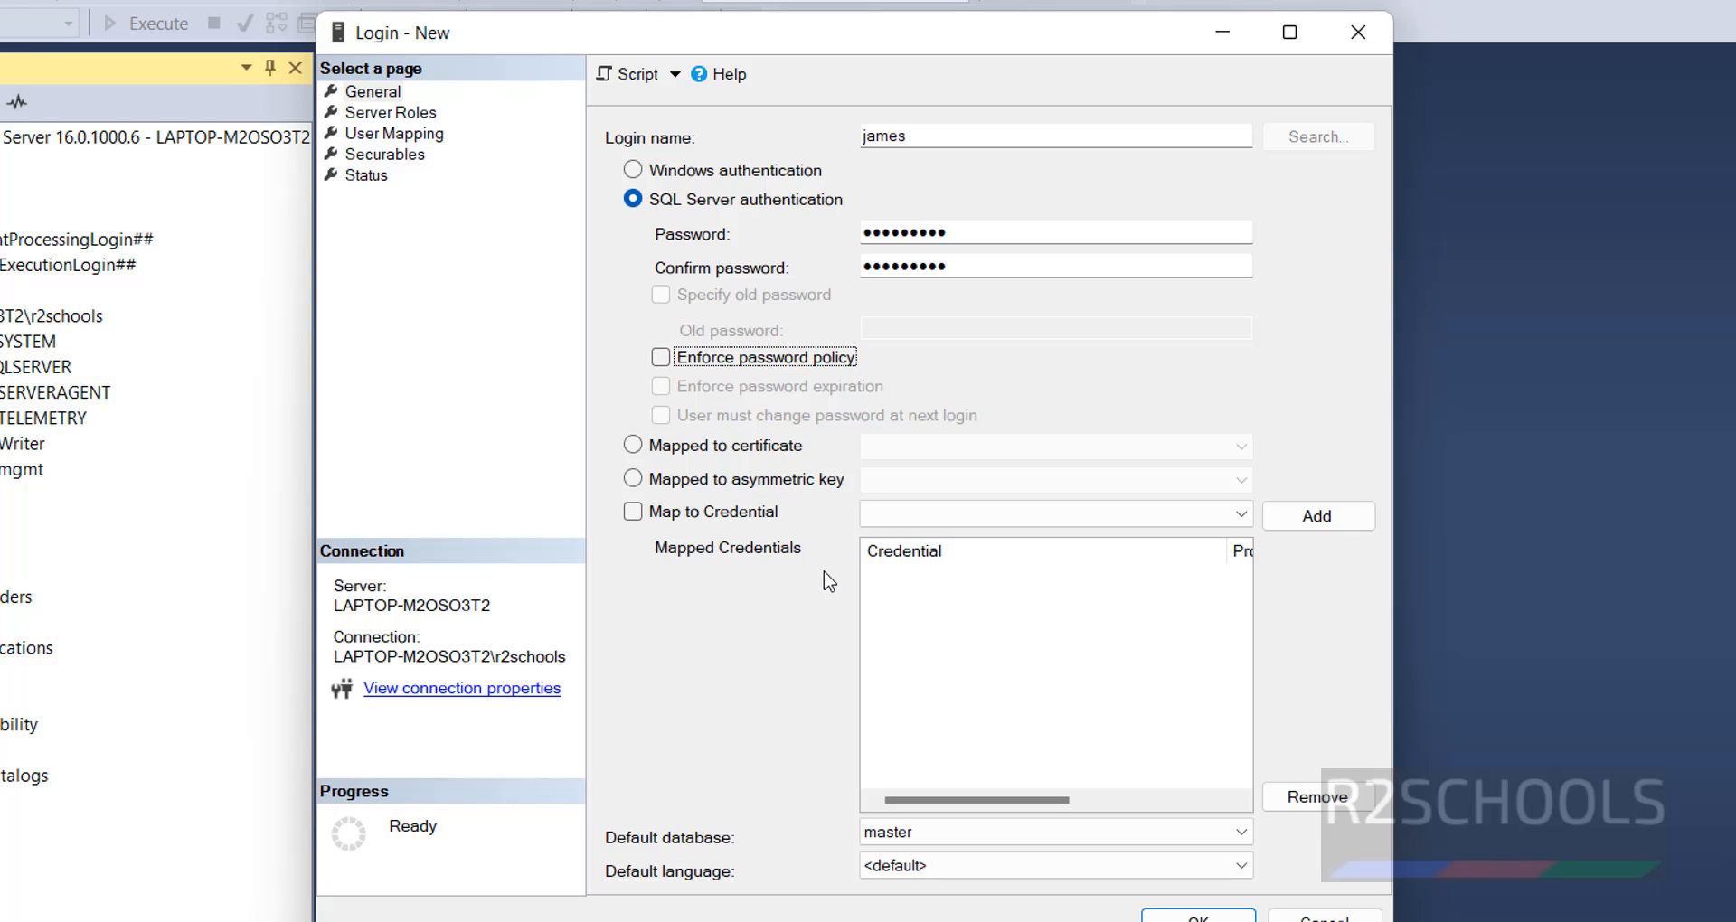
- Set the login's default database to r2schools and keep the default language
{"action": "left_click", "coordinate": [407, 94]}
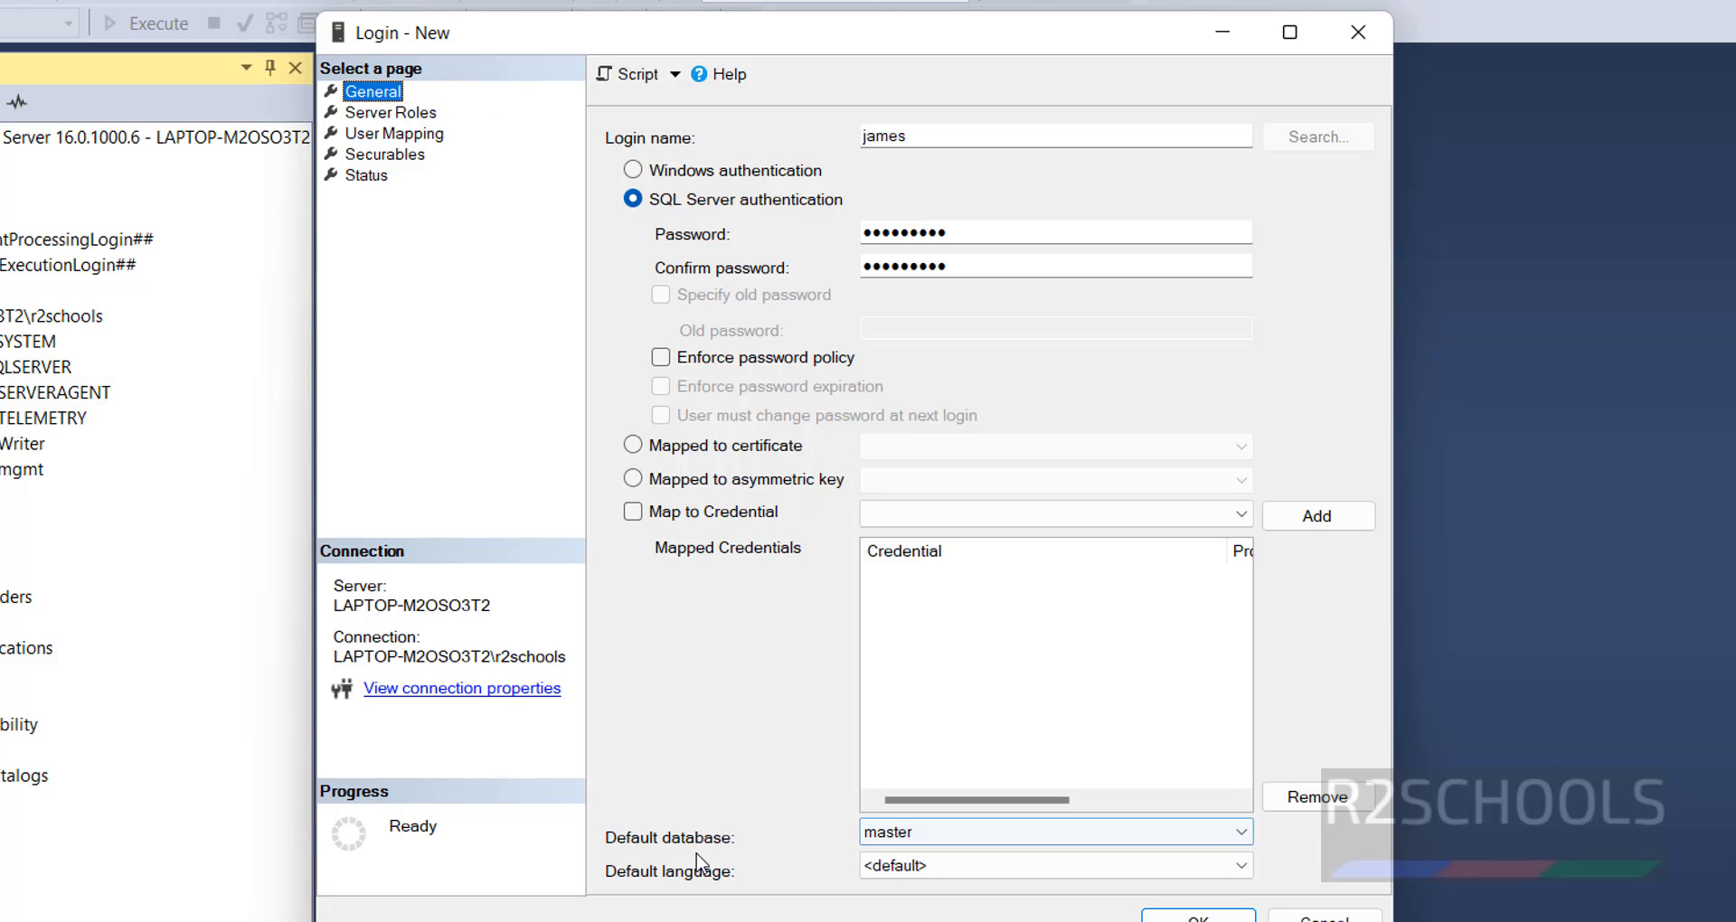
{"action": "left_click", "coordinate": [942, 833]}
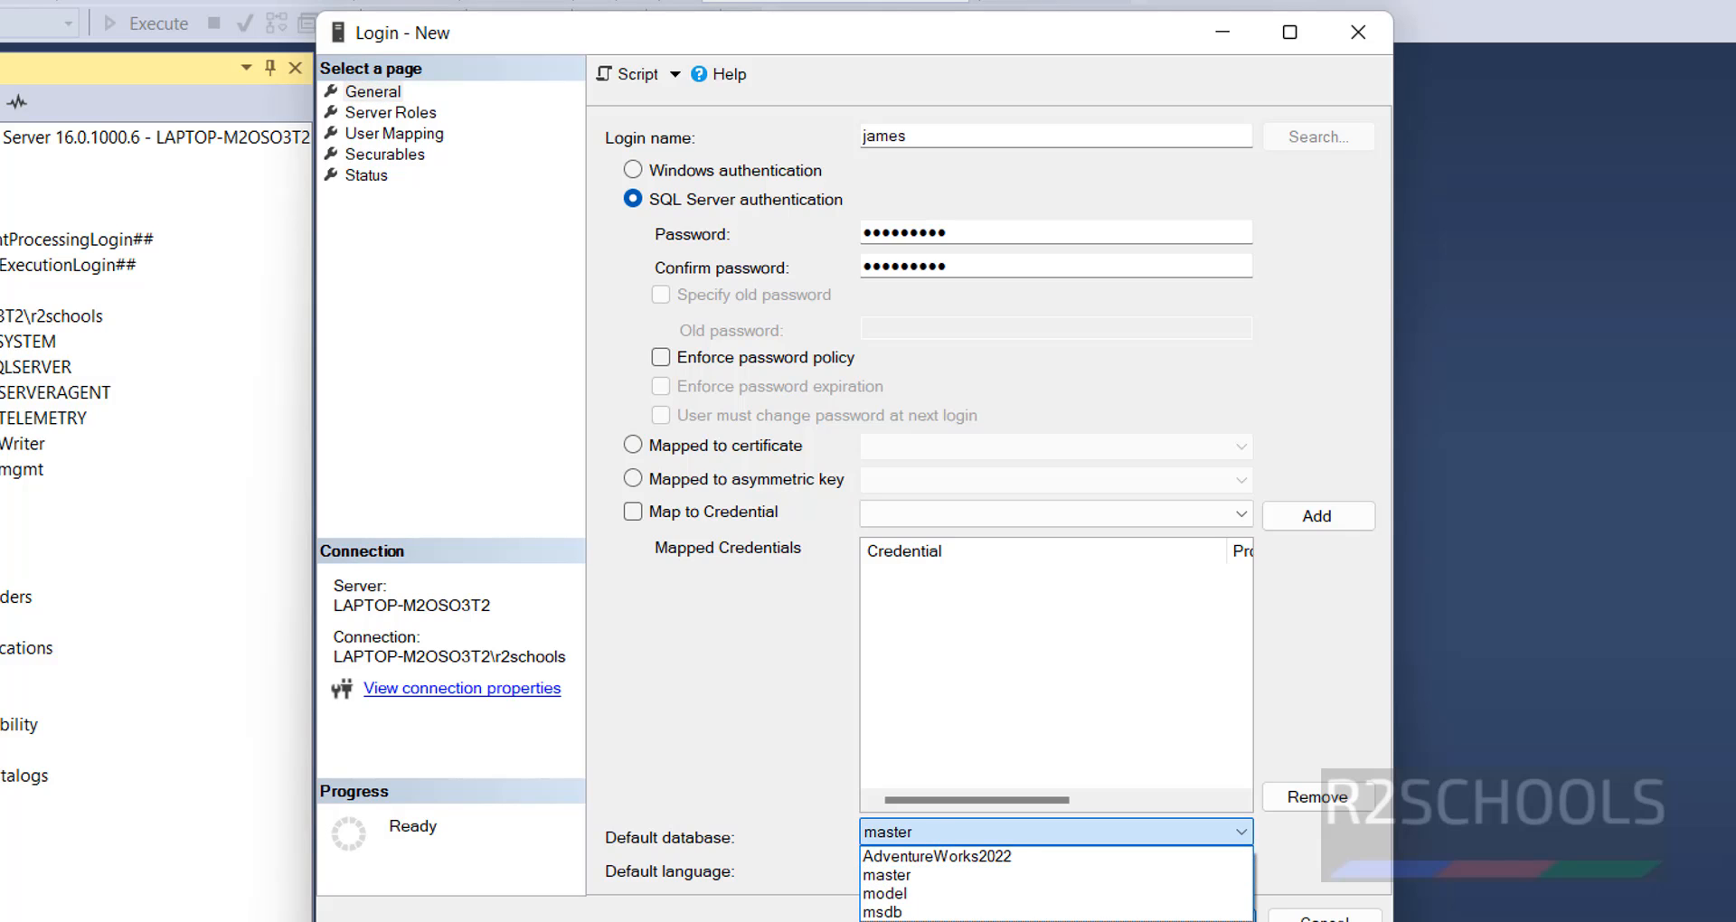
{"action": "left_click", "coordinate": [914, 921]}
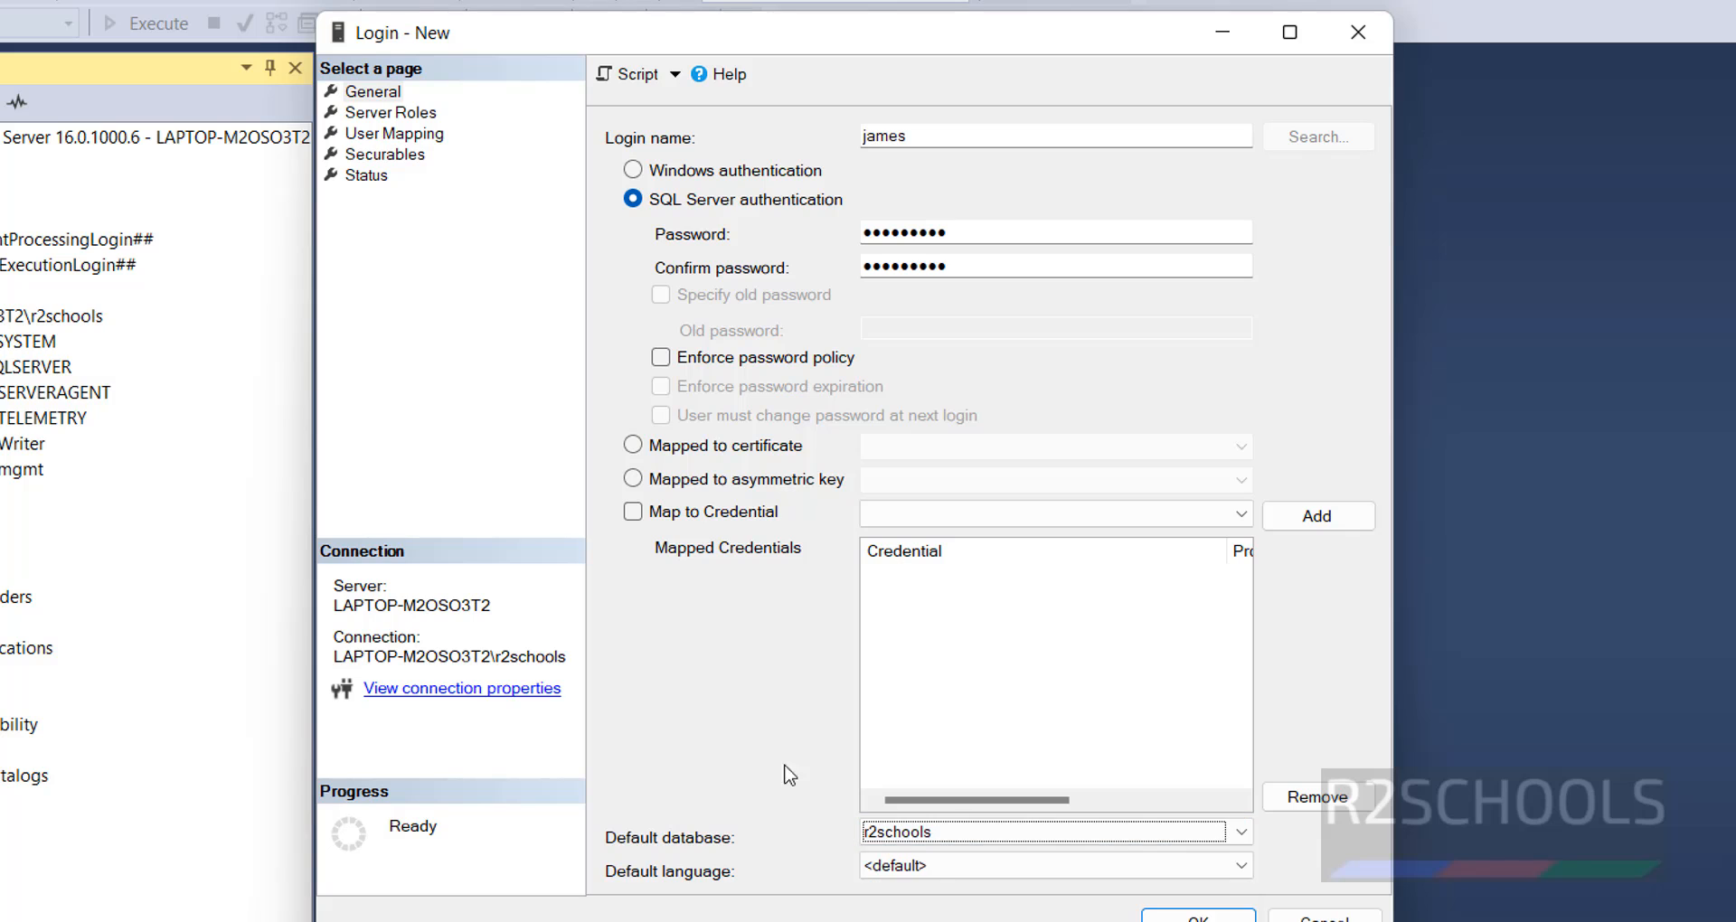
{"action": "left_click", "coordinate": [978, 877]}
{"action": "left_click", "coordinate": [978, 882]}
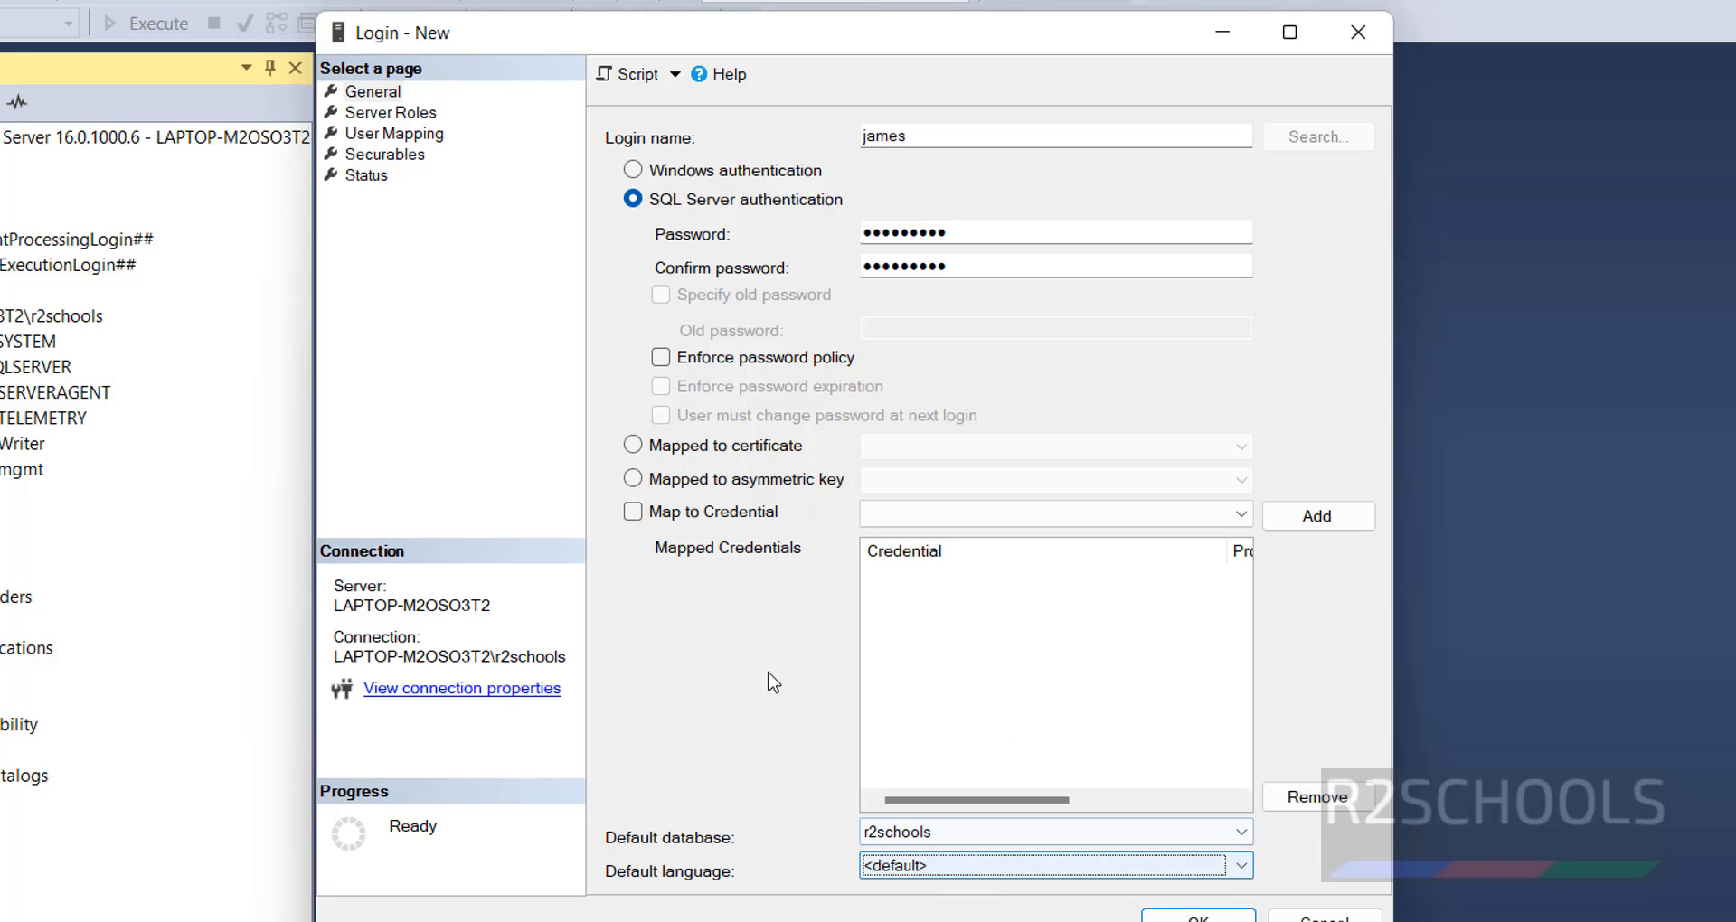
- Add the dbcreator server role to the new login alongside public
{"action": "left_click", "coordinate": [393, 113]}
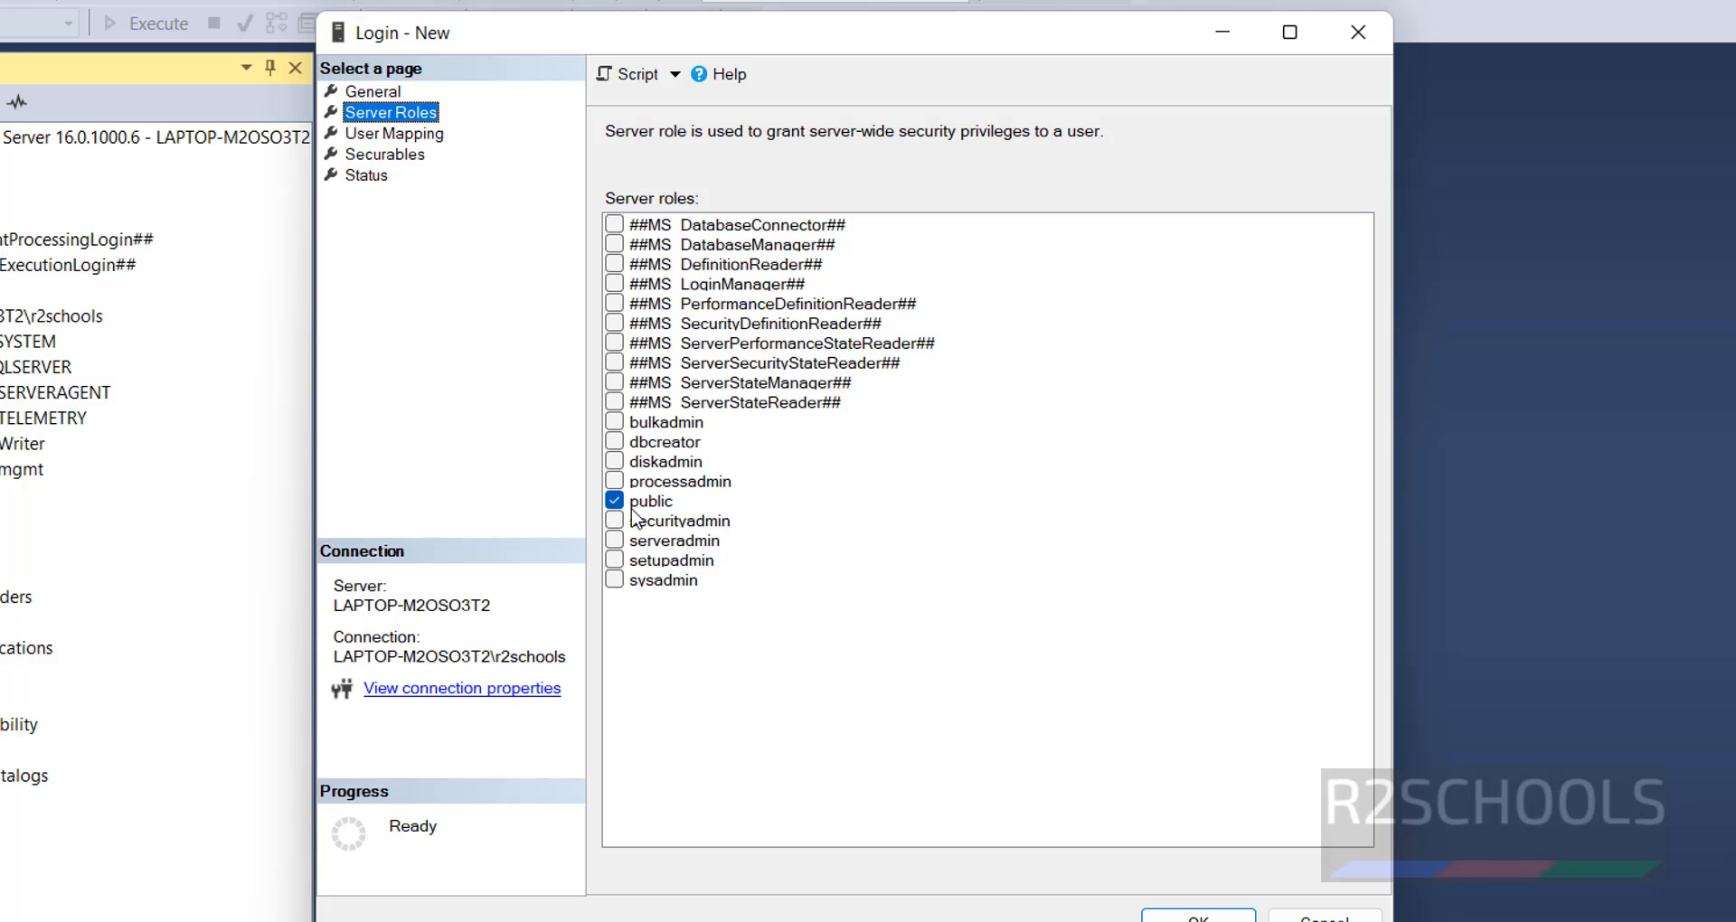
{"action": "left_click", "coordinate": [615, 442]}
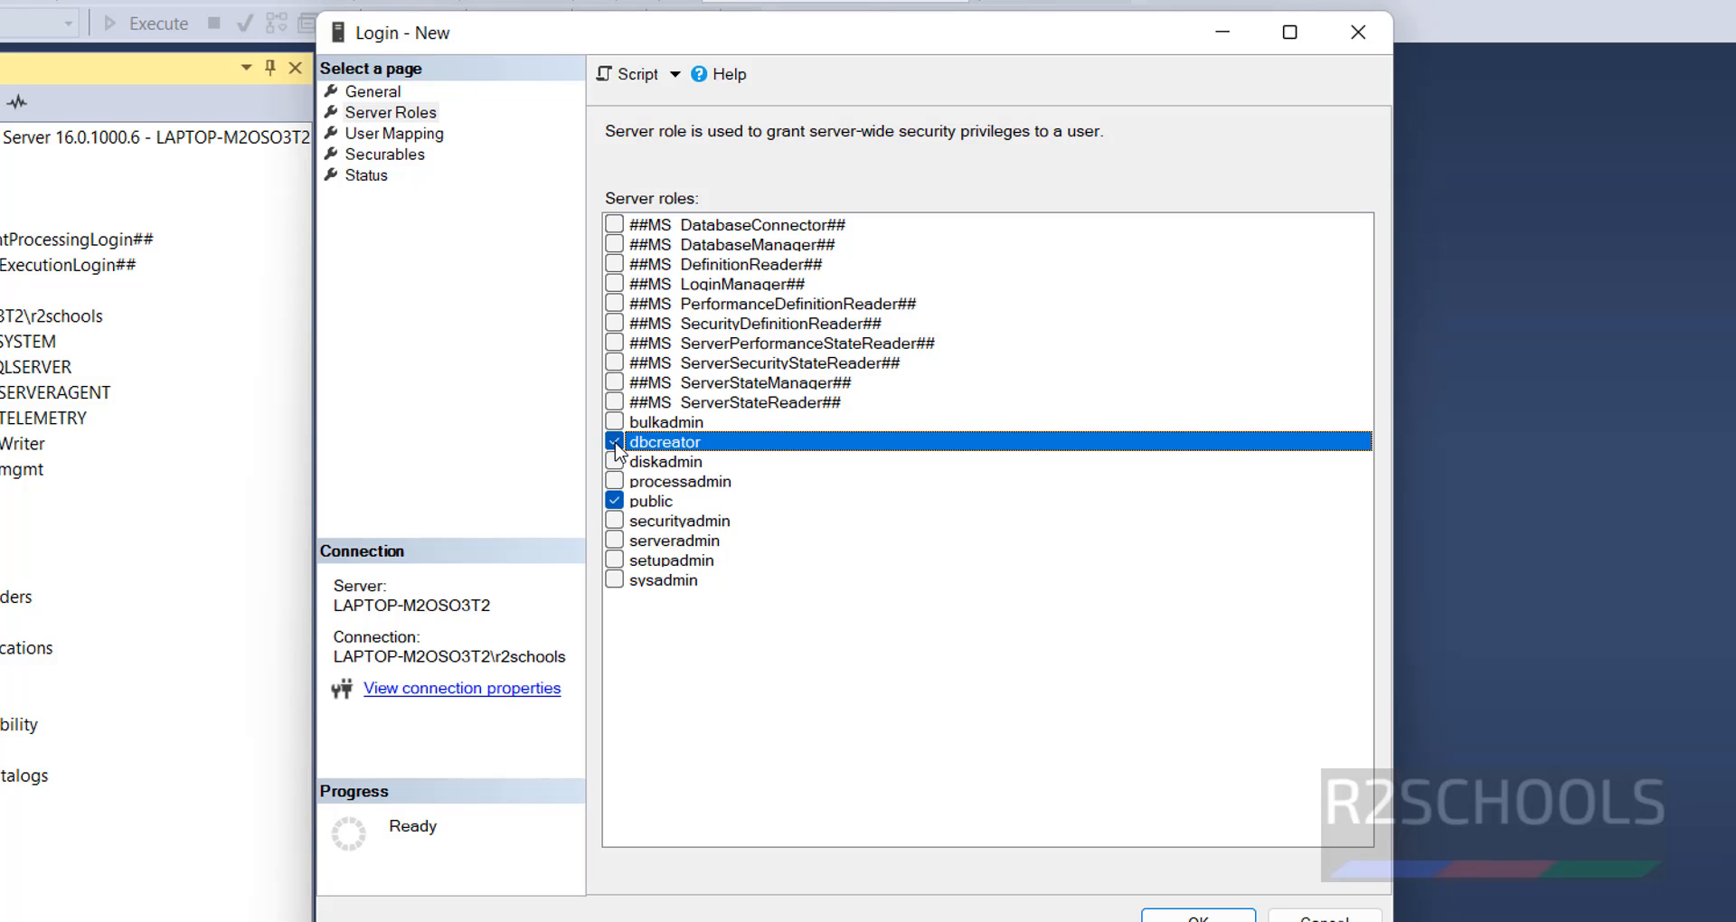
{"action": "left_click", "coordinate": [615, 442]}
- Map the login to the r2schools database with the db_datareader and db_datawriter role memberships
{"action": "left_click", "coordinate": [422, 135]}
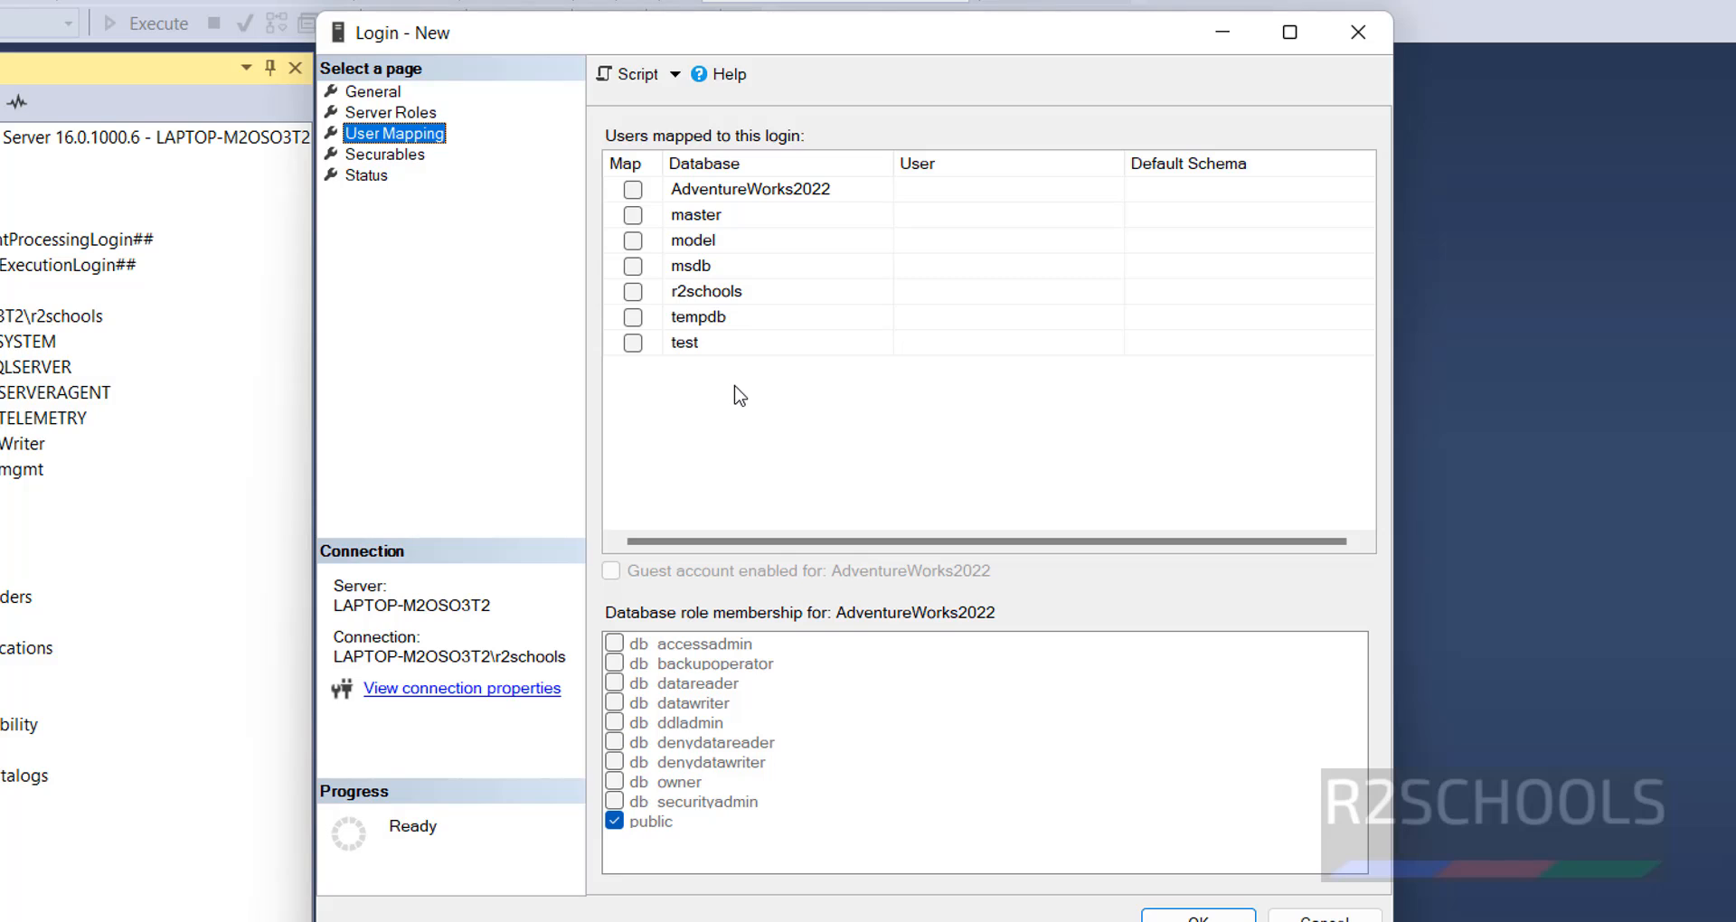
{"action": "left_click", "coordinate": [634, 292]}
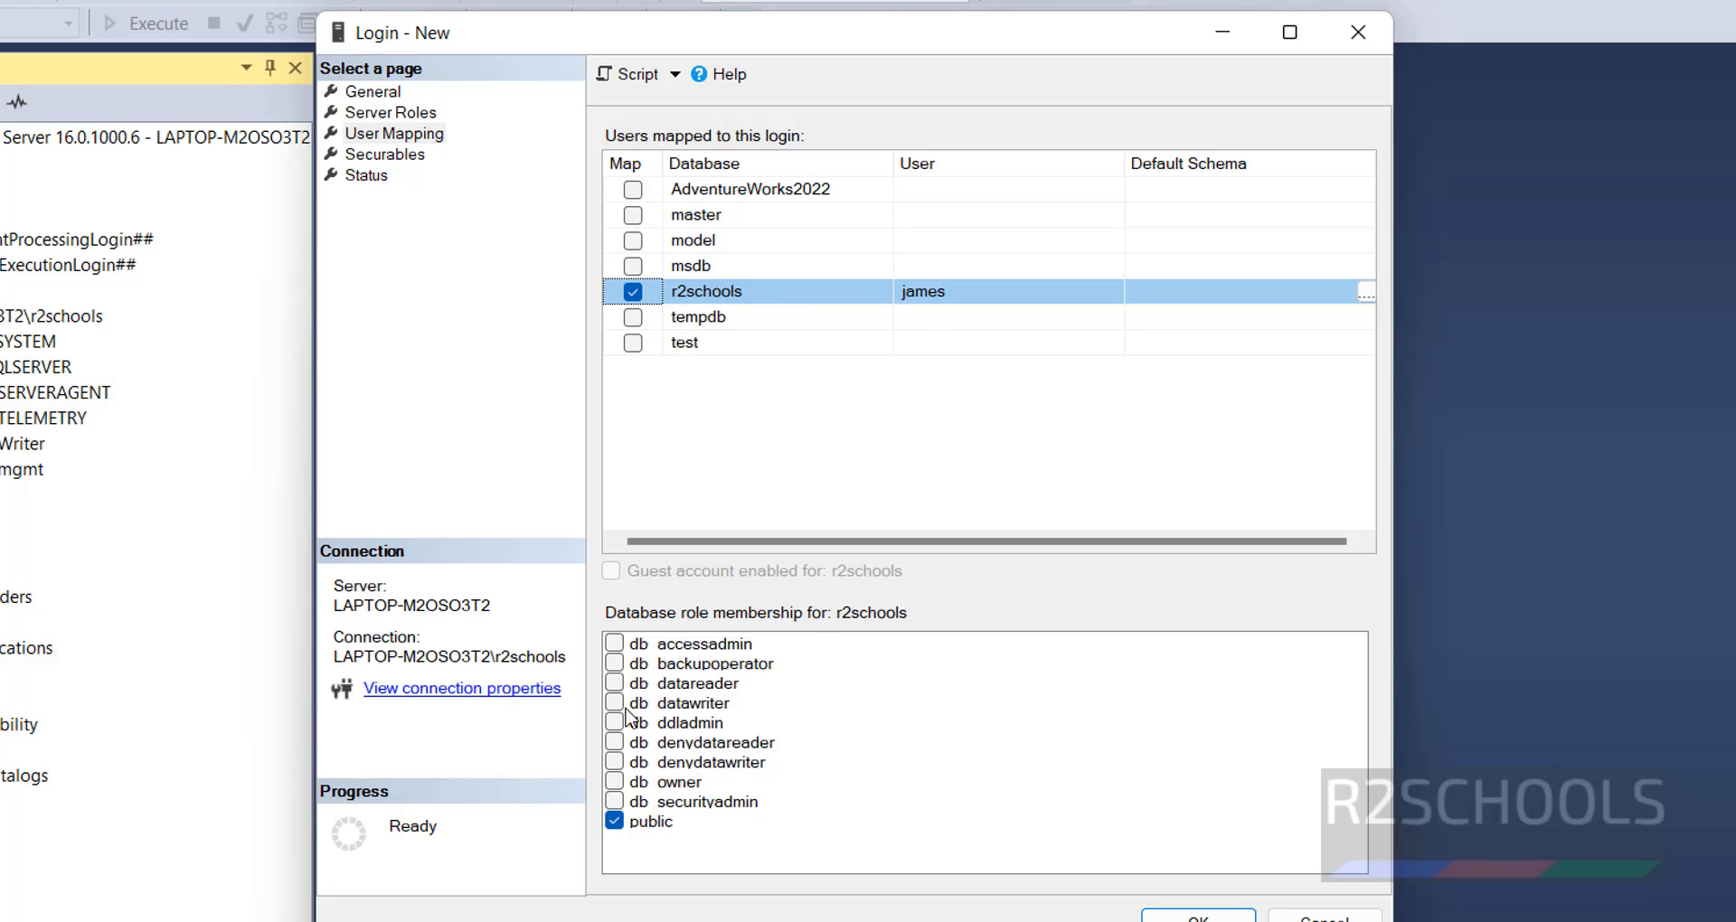
{"action": "left_click", "coordinate": [611, 782]}
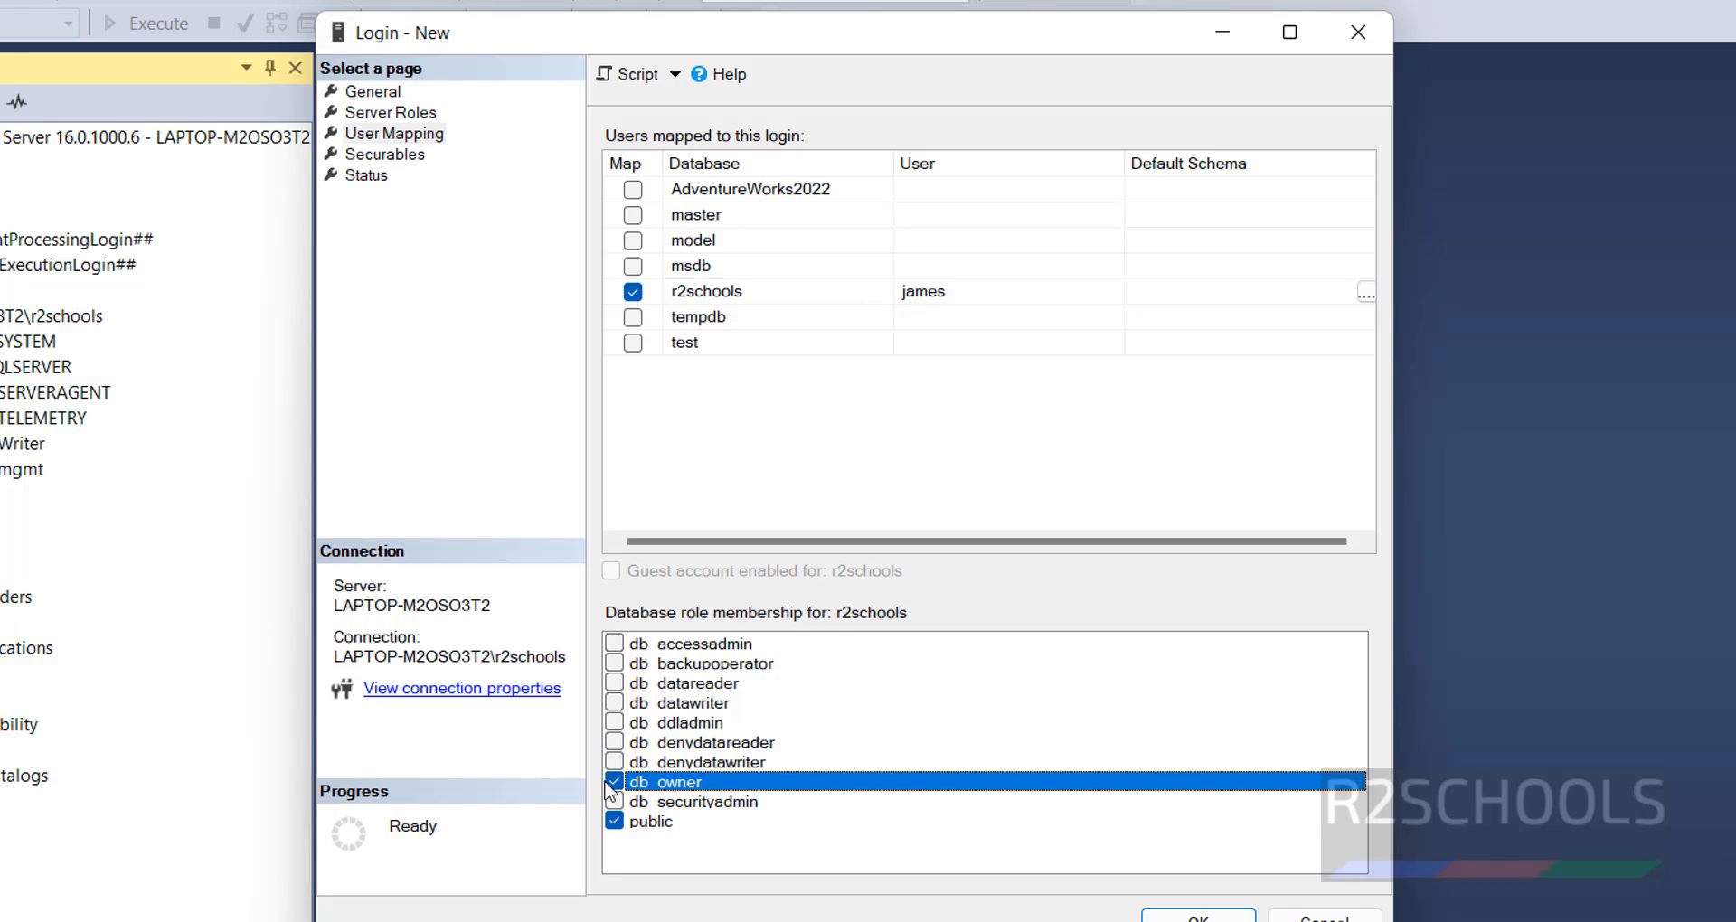
{"action": "left_click", "coordinate": [615, 703]}
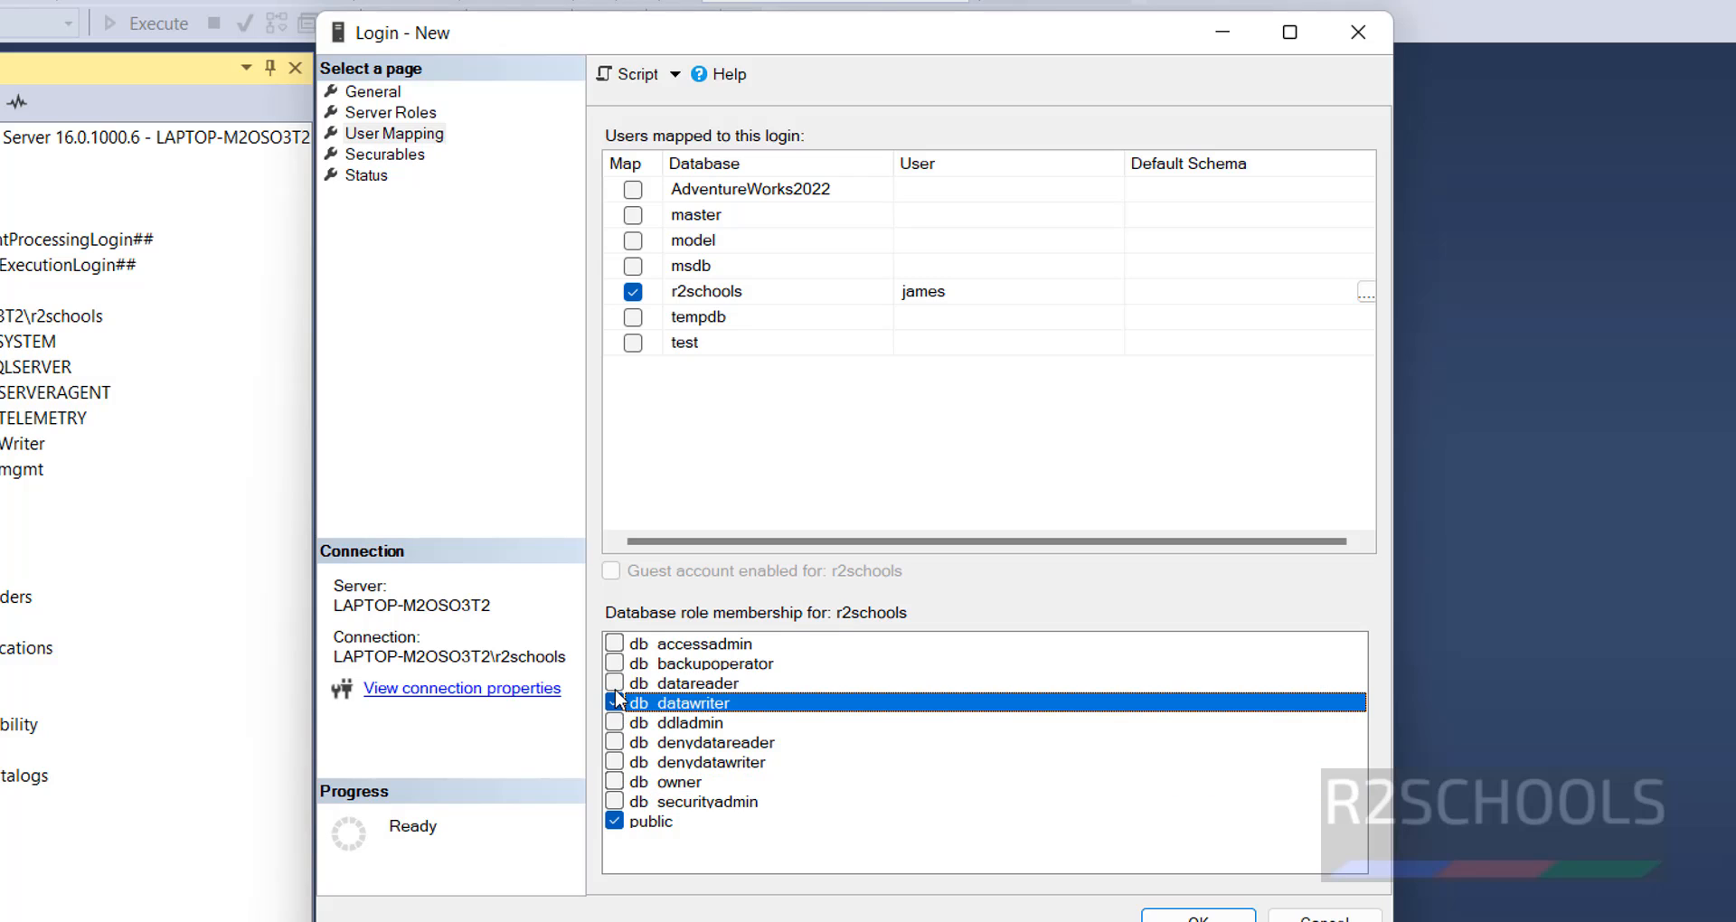
{"action": "left_click", "coordinate": [615, 684]}
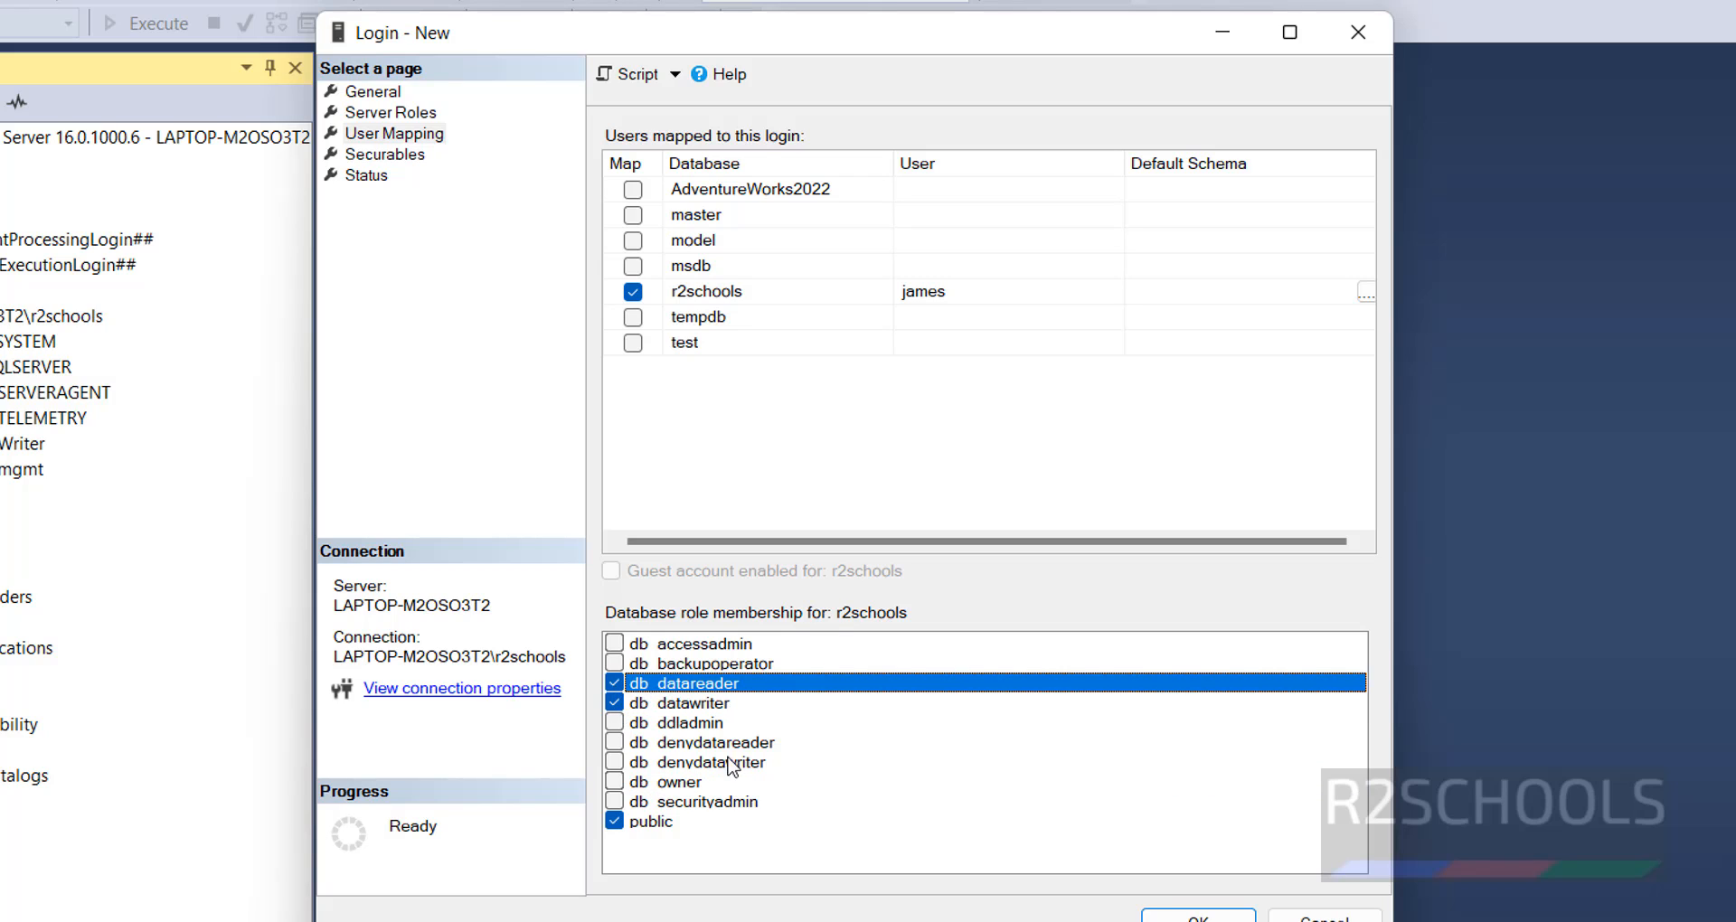
- Look over the login's securables and status settings, trying Deny and Disabled before restoring Enabled and Grant
{"action": "left_click", "coordinate": [419, 156]}
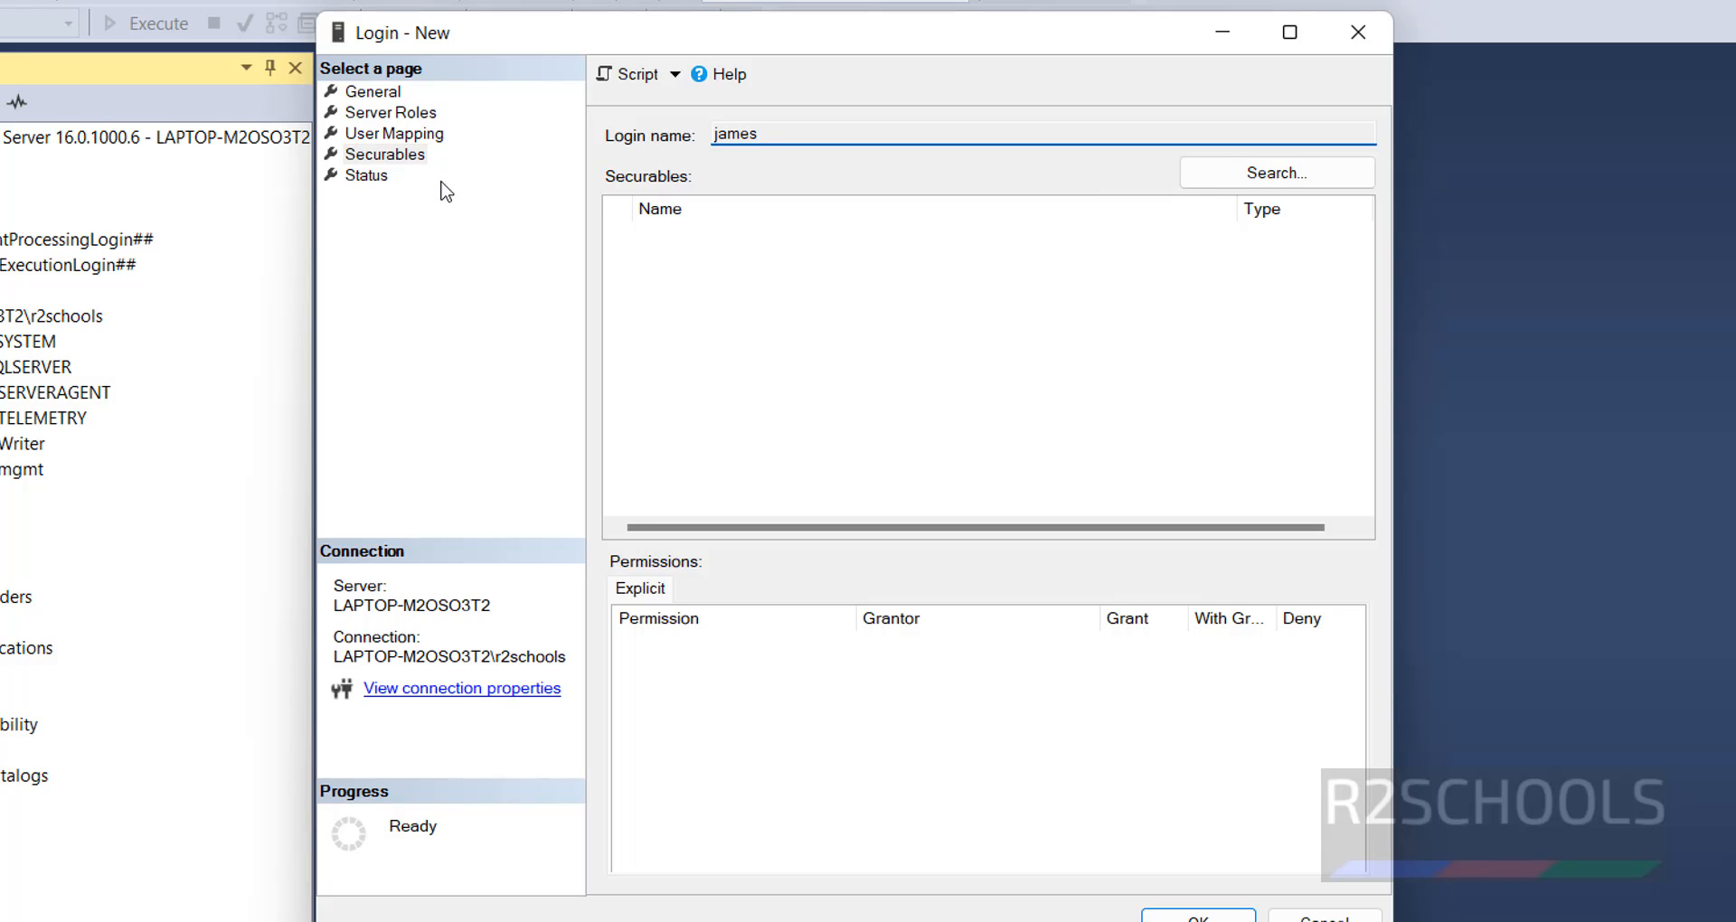
{"action": "left_click", "coordinate": [381, 178]}
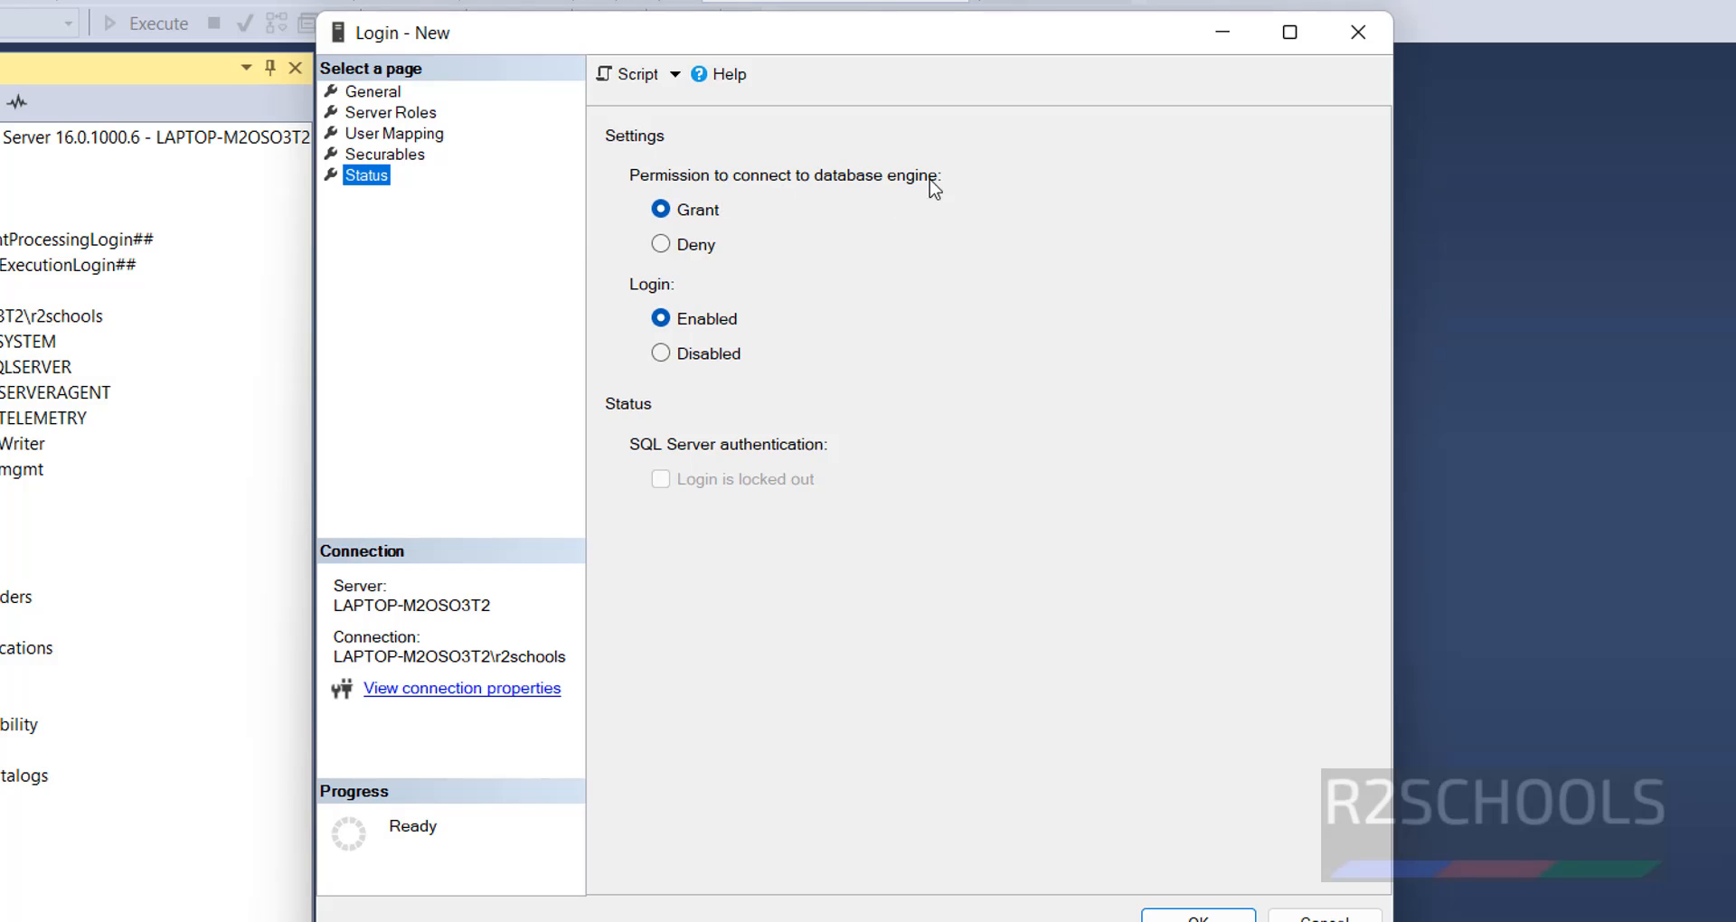
{"action": "left_click", "coordinate": [690, 248]}
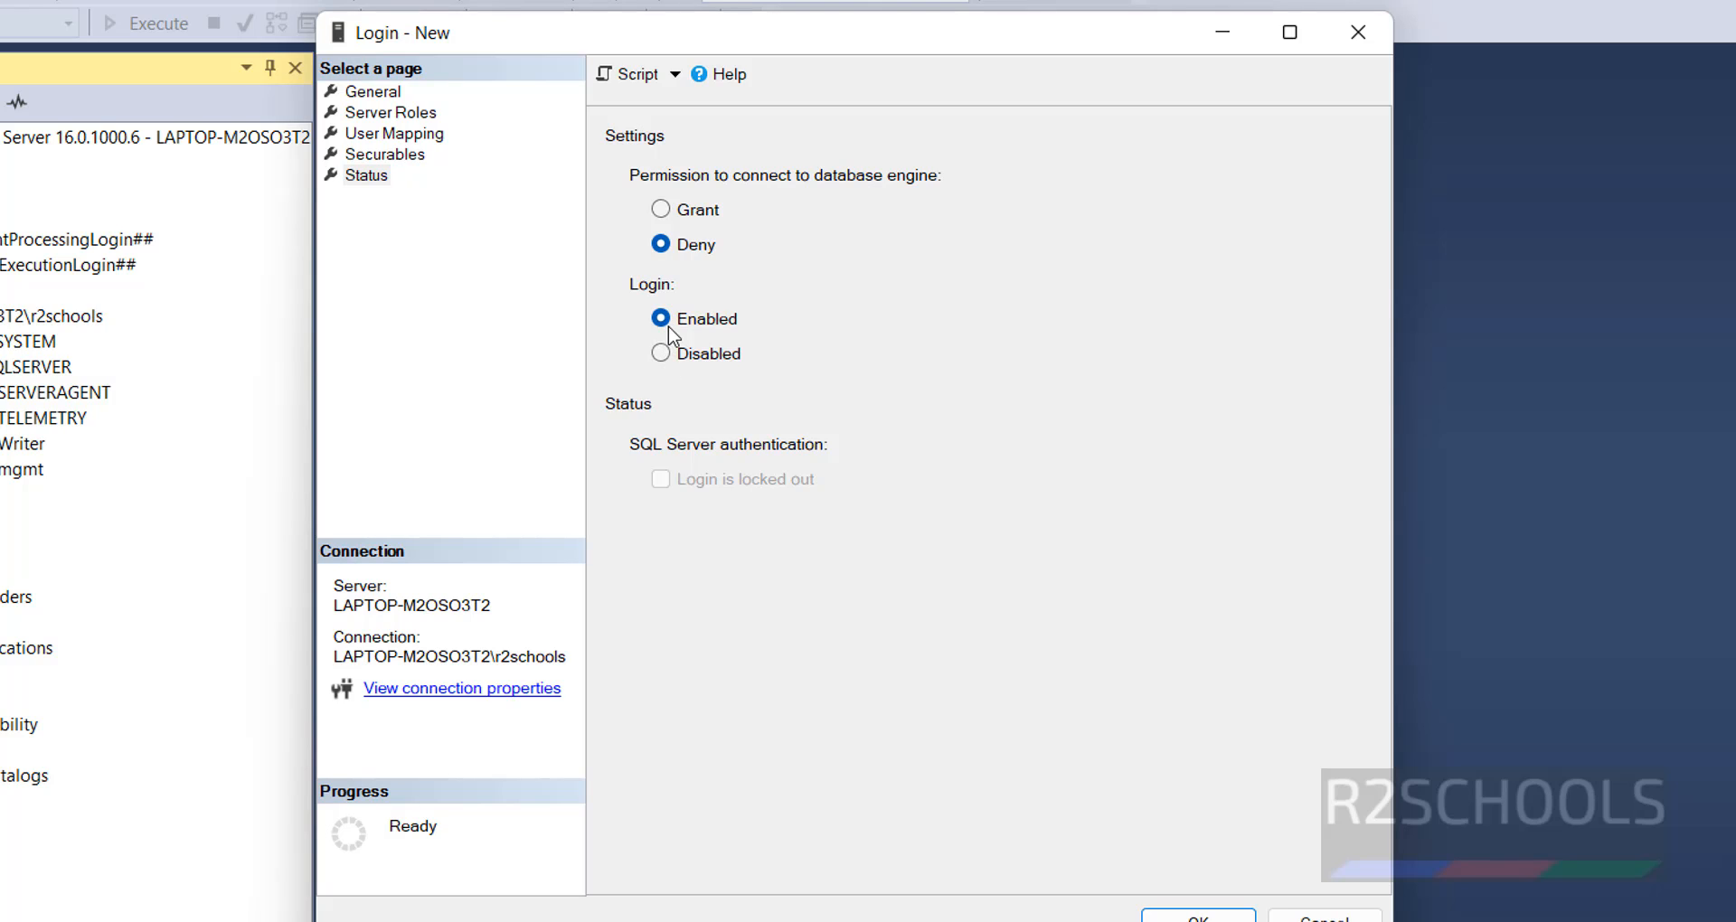
{"action": "left_click", "coordinate": [663, 353]}
{"action": "left_click", "coordinate": [658, 327]}
{"action": "left_click", "coordinate": [680, 212]}
- Copy the login's creation script to the clipboard and create the login
{"action": "left_click", "coordinate": [400, 91]}
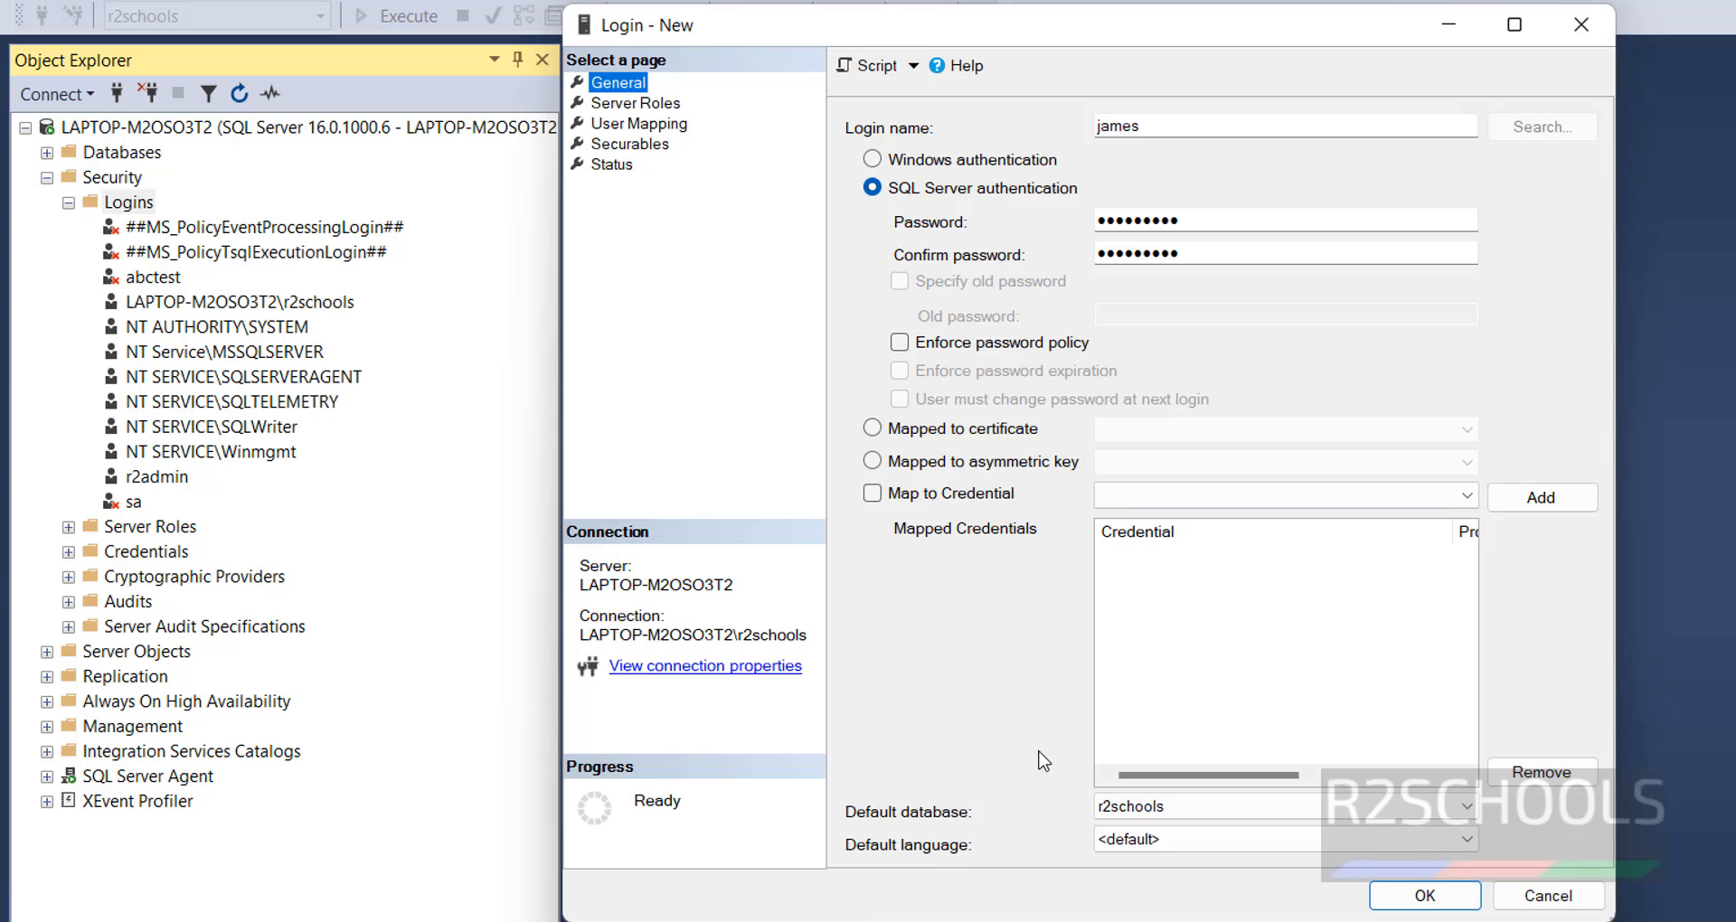
{"action": "left_click", "coordinate": [914, 65]}
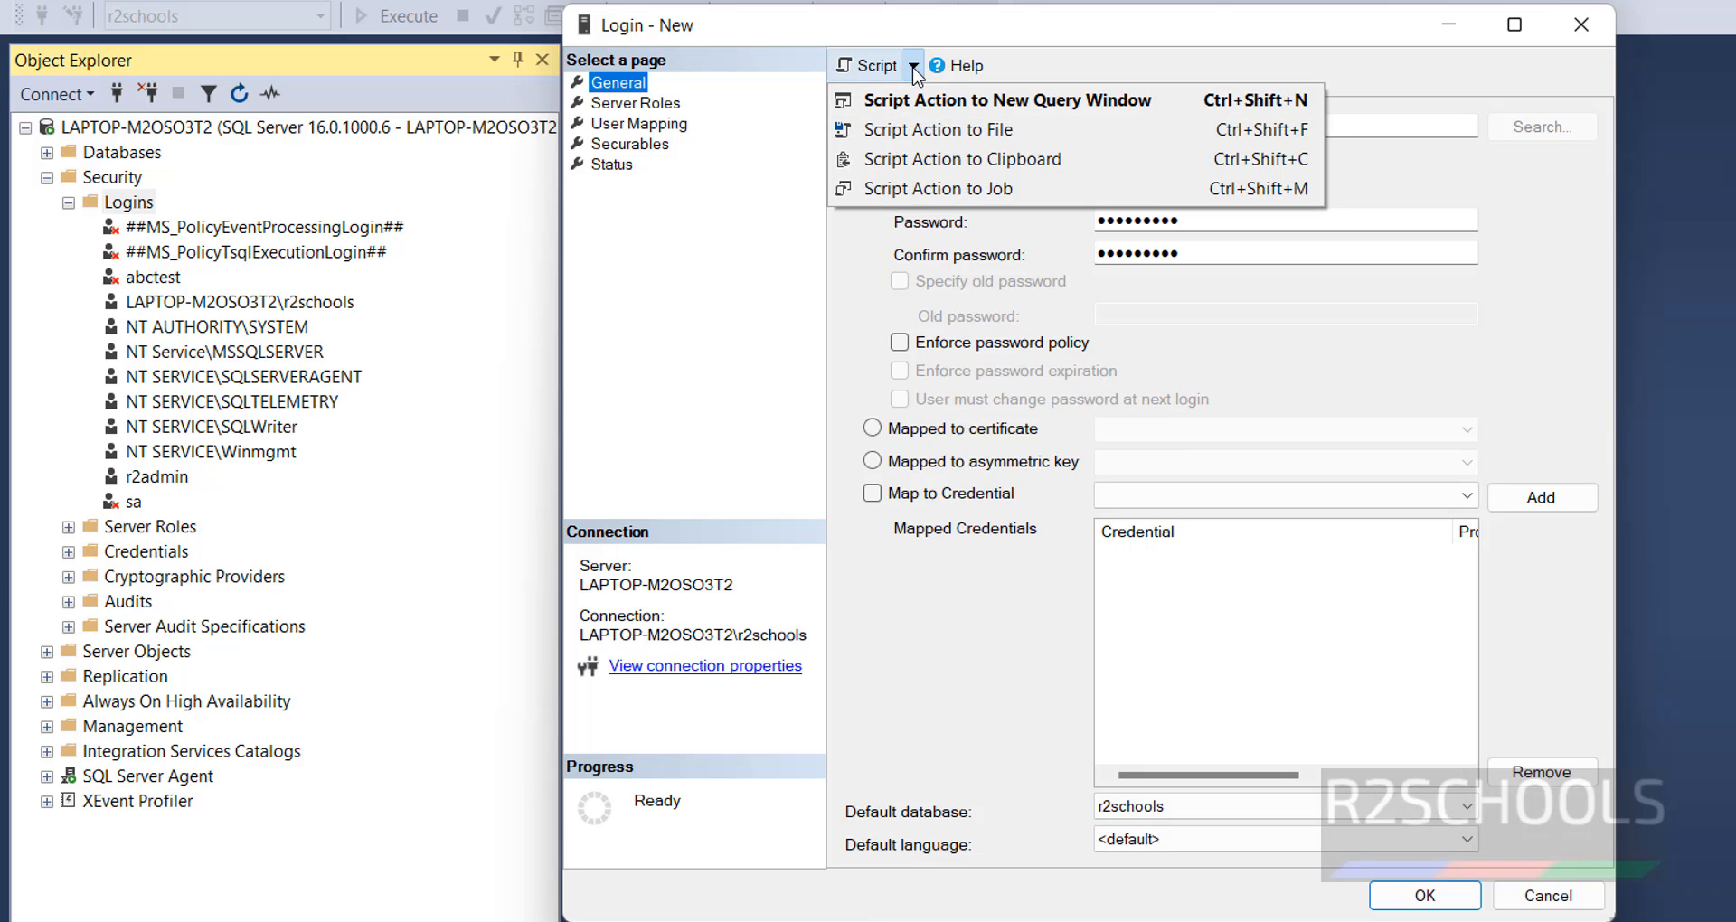
{"action": "left_click", "coordinate": [927, 159]}
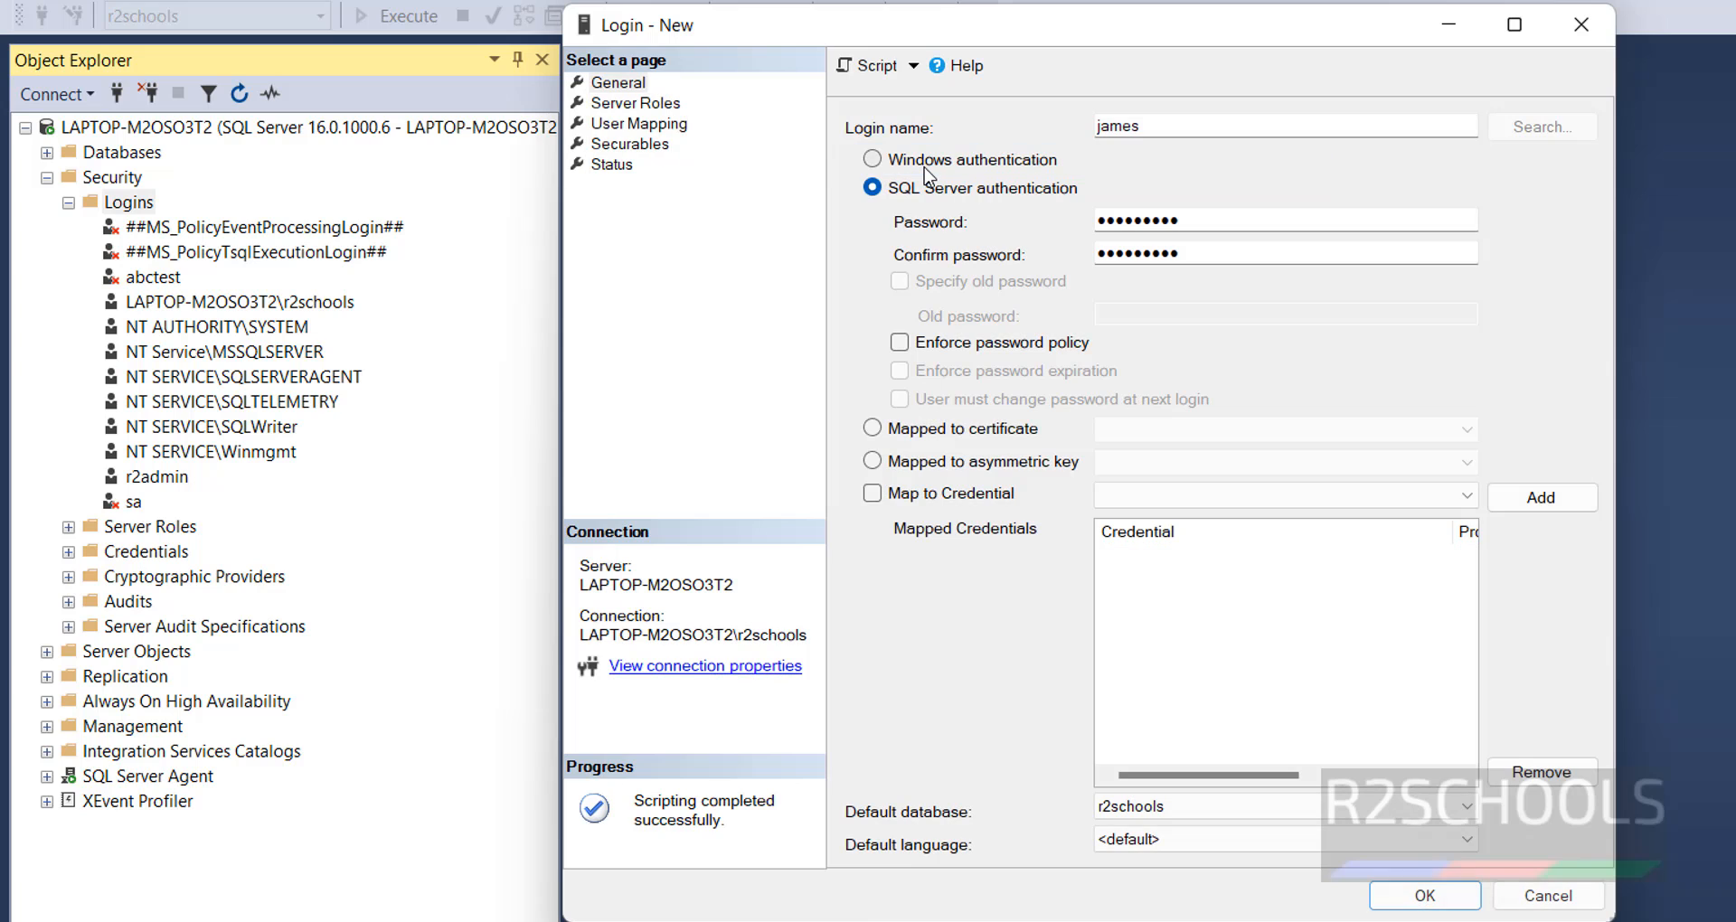
{"action": "left_click", "coordinate": [1455, 898]}
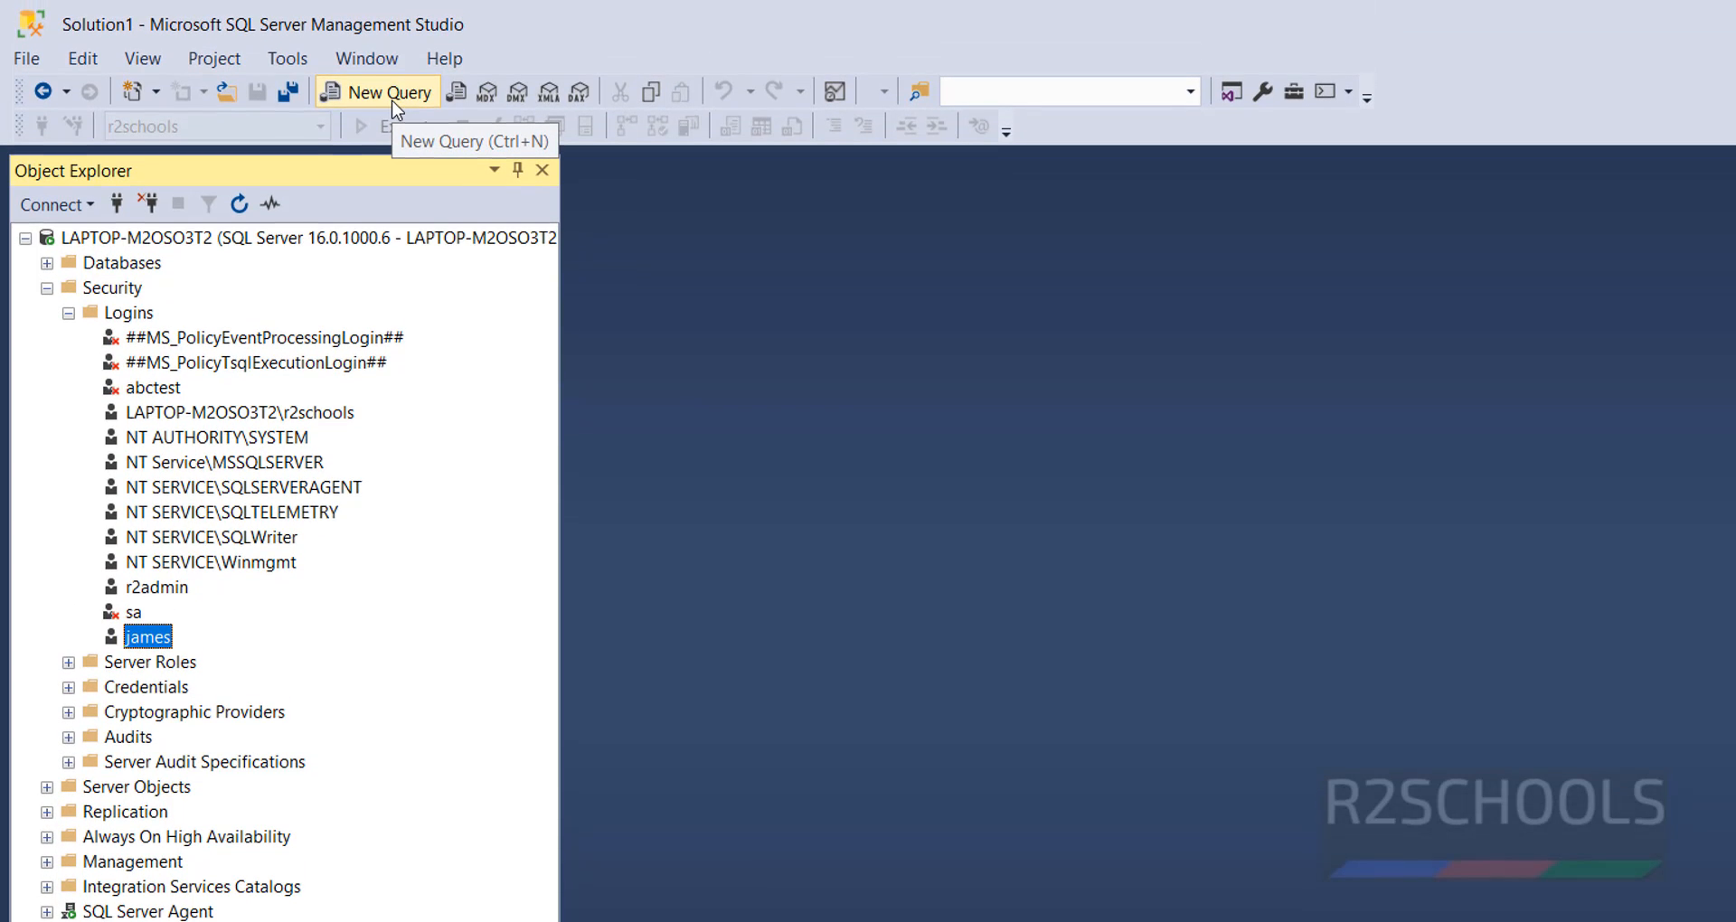
- Paste the copied login creation script, including its account password, into a new query window
{"action": "left_click", "coordinate": [396, 108]}
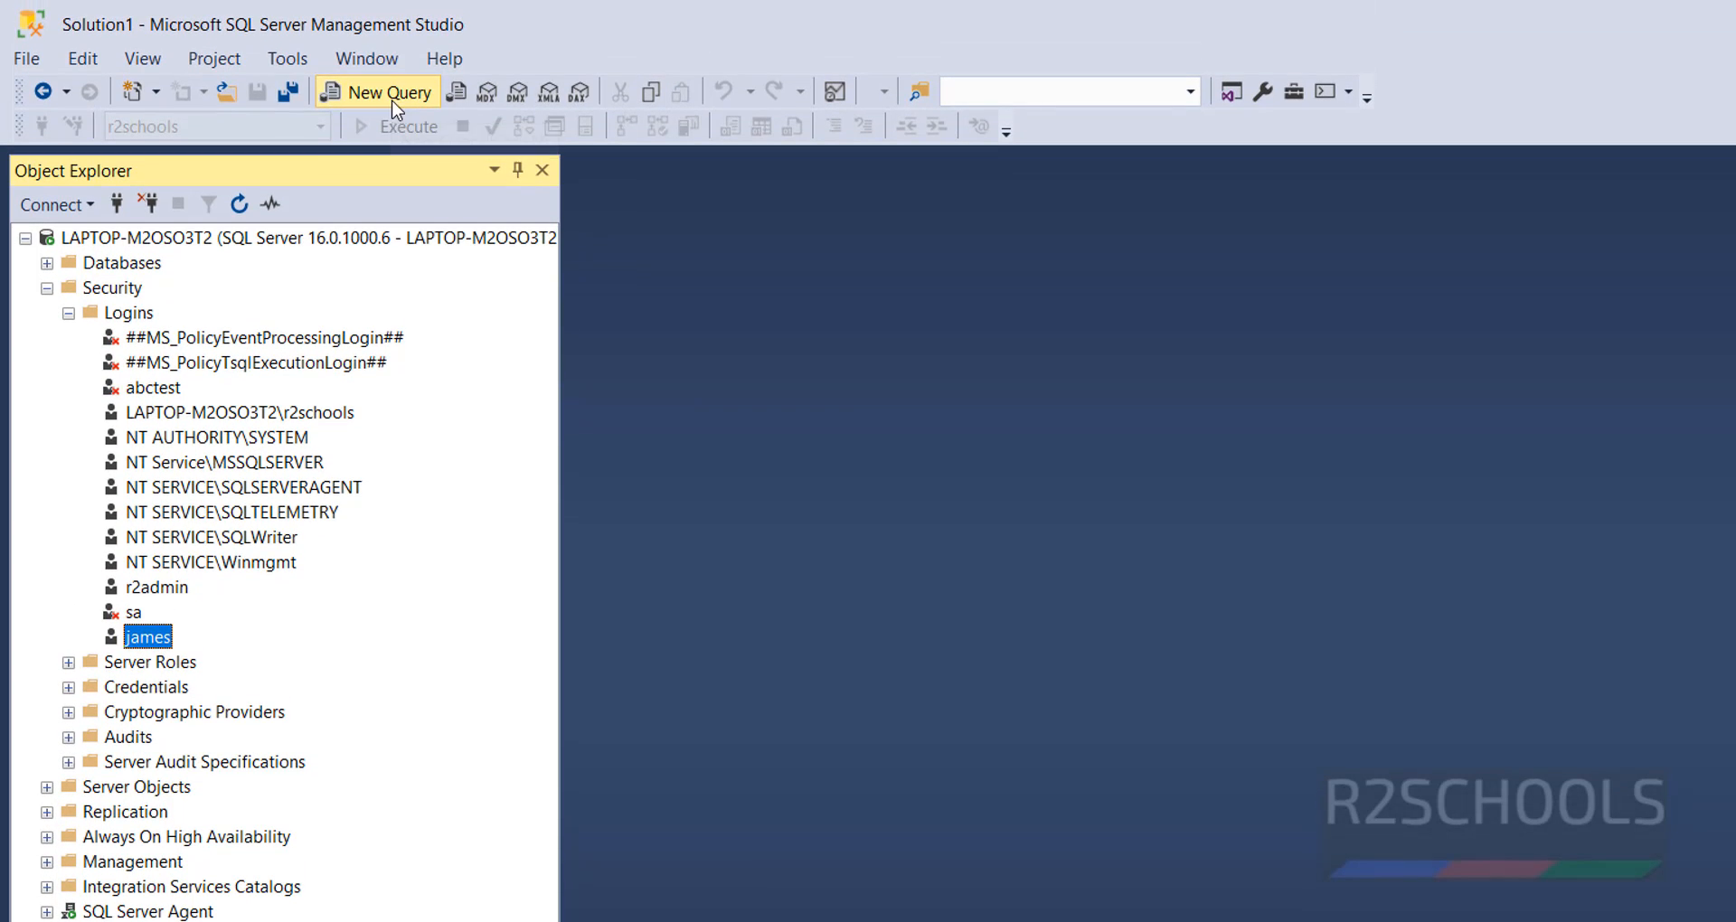
{"action": "key", "text": "ctrl+v"}
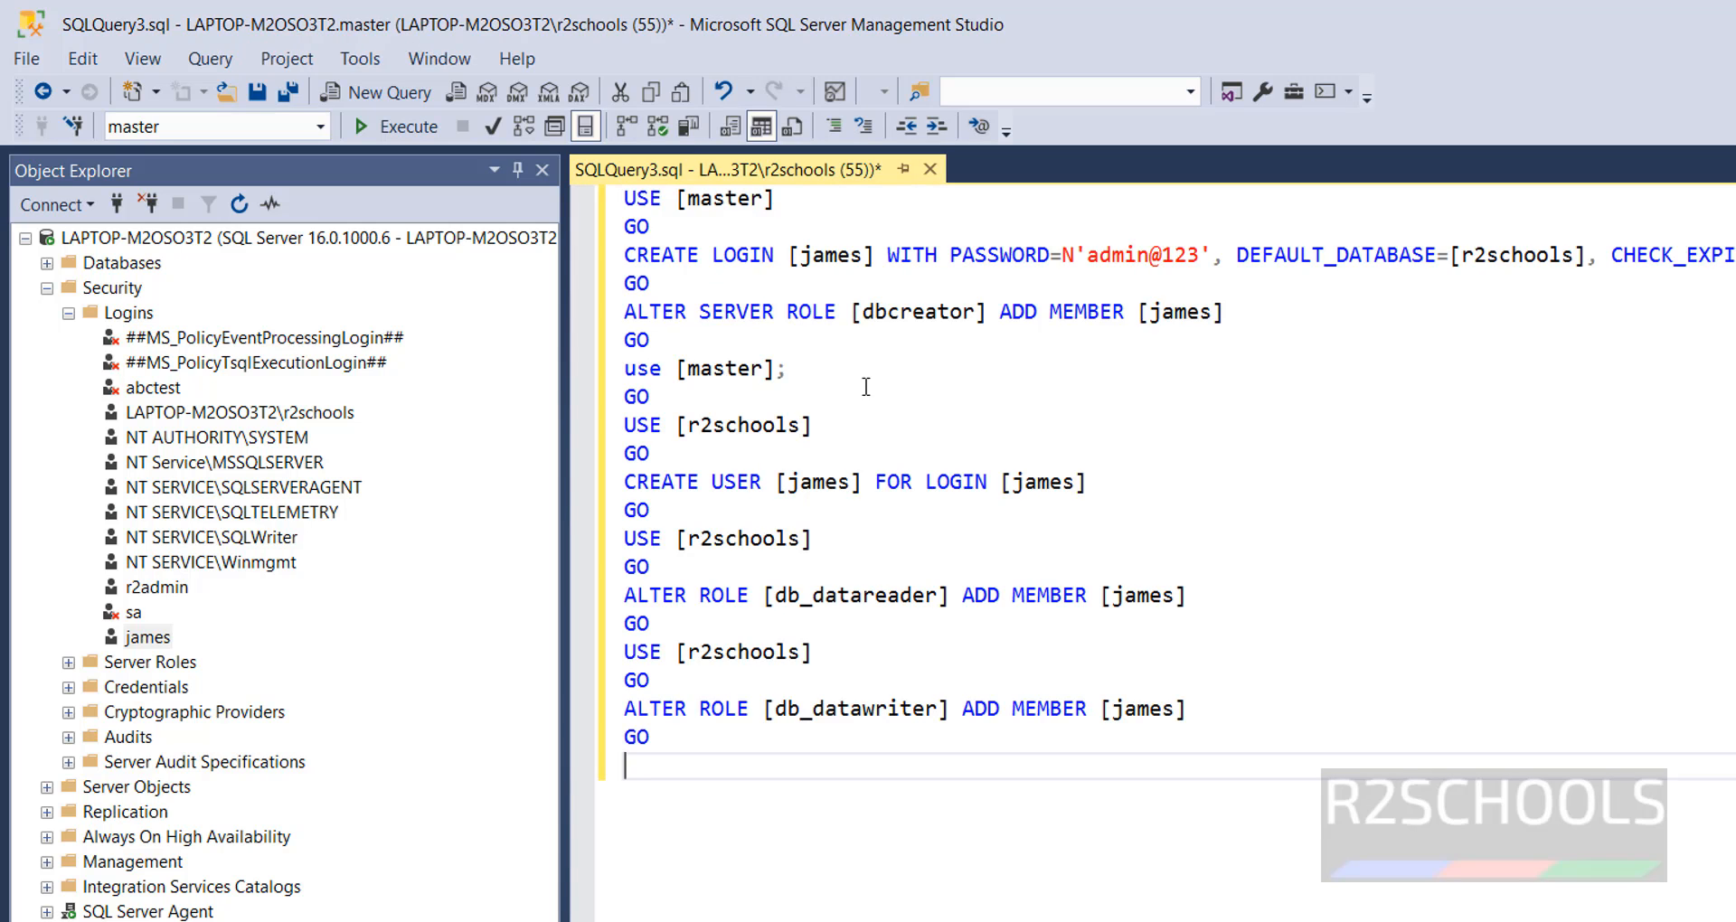
- Examine the script's login name, password, default database and expiration options, plus the dbcreator, db_datareader and db_datawriter role statements
{"action": "left_click_drag", "start_coordinate": [776, 735], "coordinate": [624, 194]}
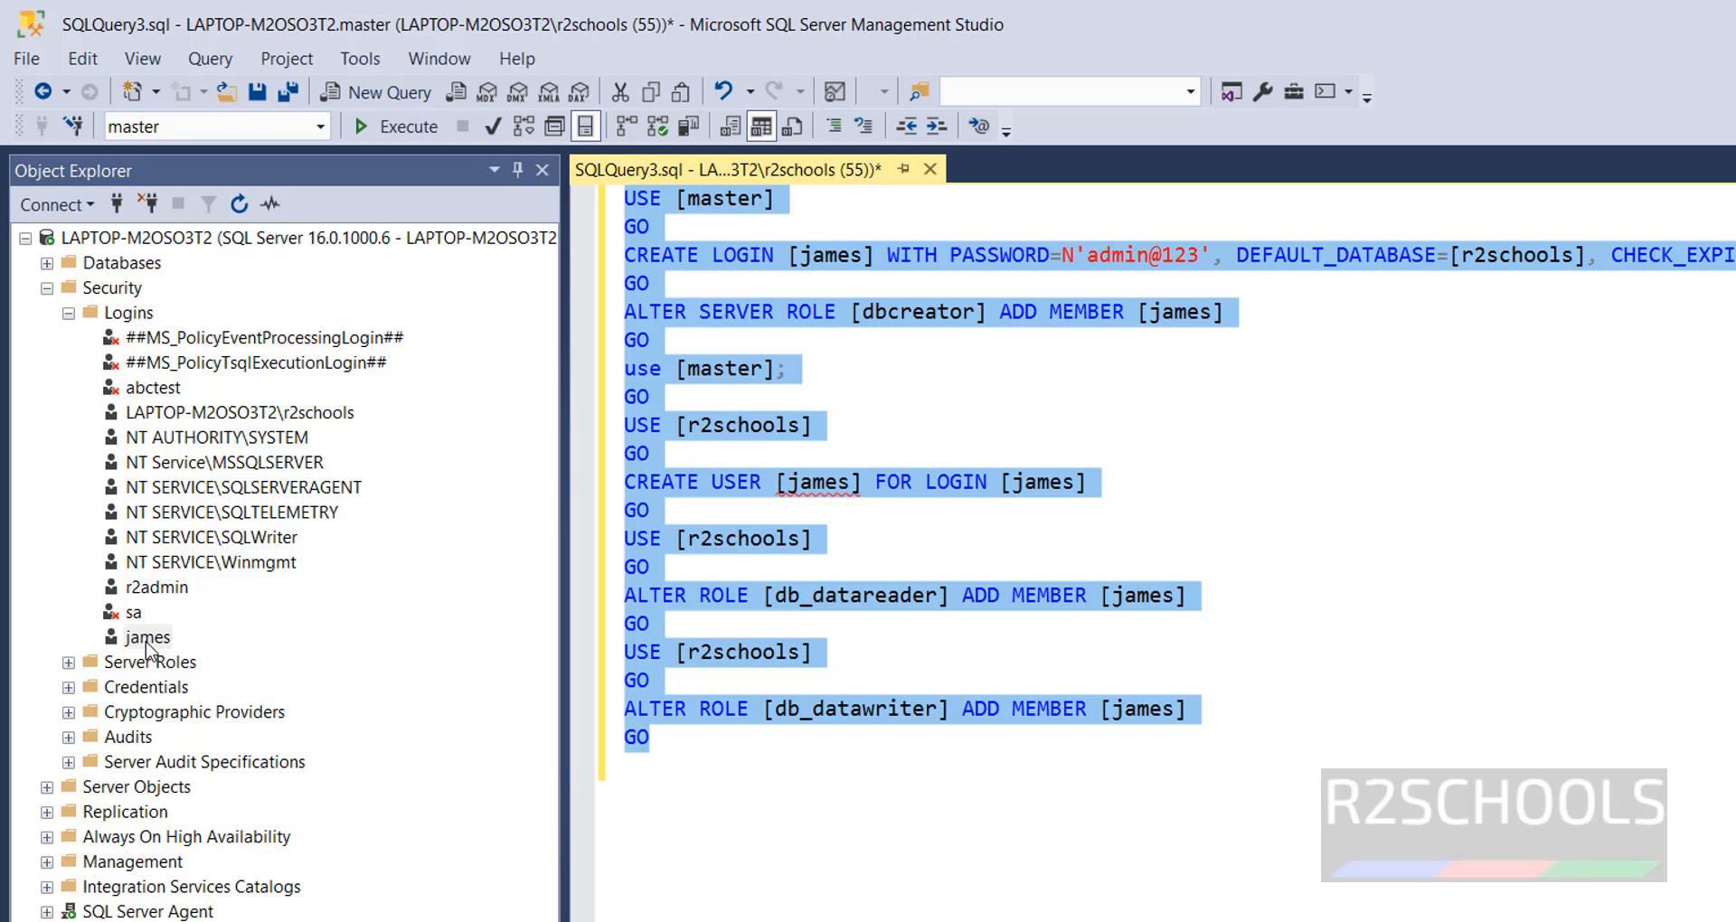
{"action": "left_click", "coordinate": [1216, 462]}
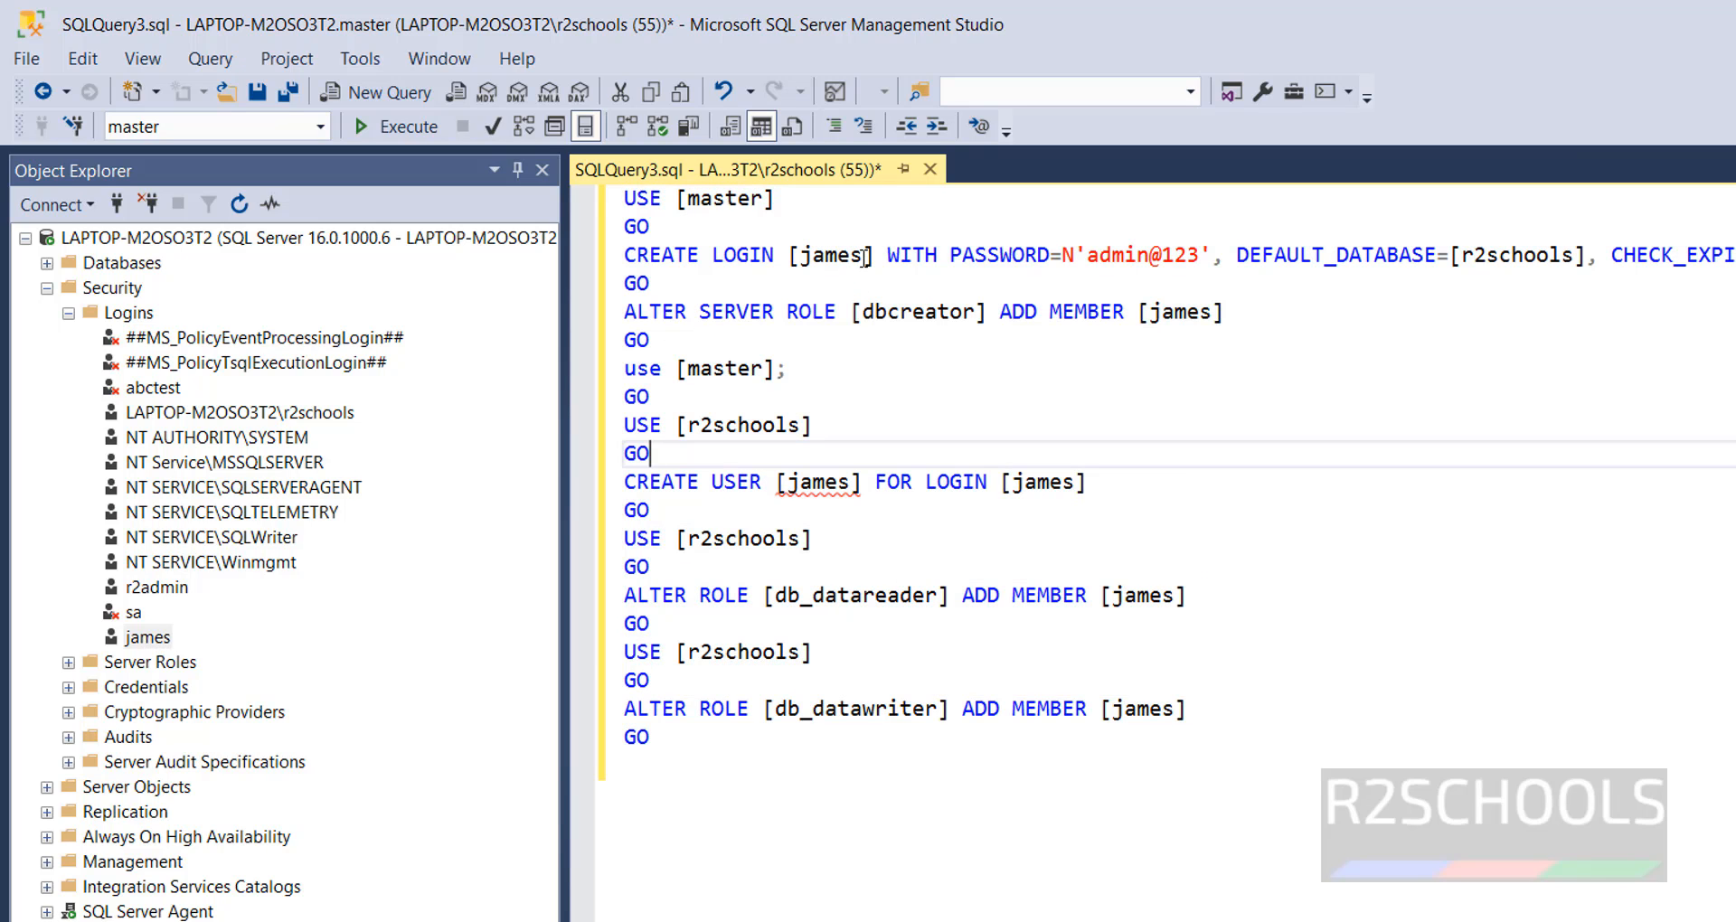
{"action": "left_click_drag", "start_coordinate": [864, 258], "coordinate": [811, 256]}
{"action": "left_click", "coordinate": [1538, 483]}
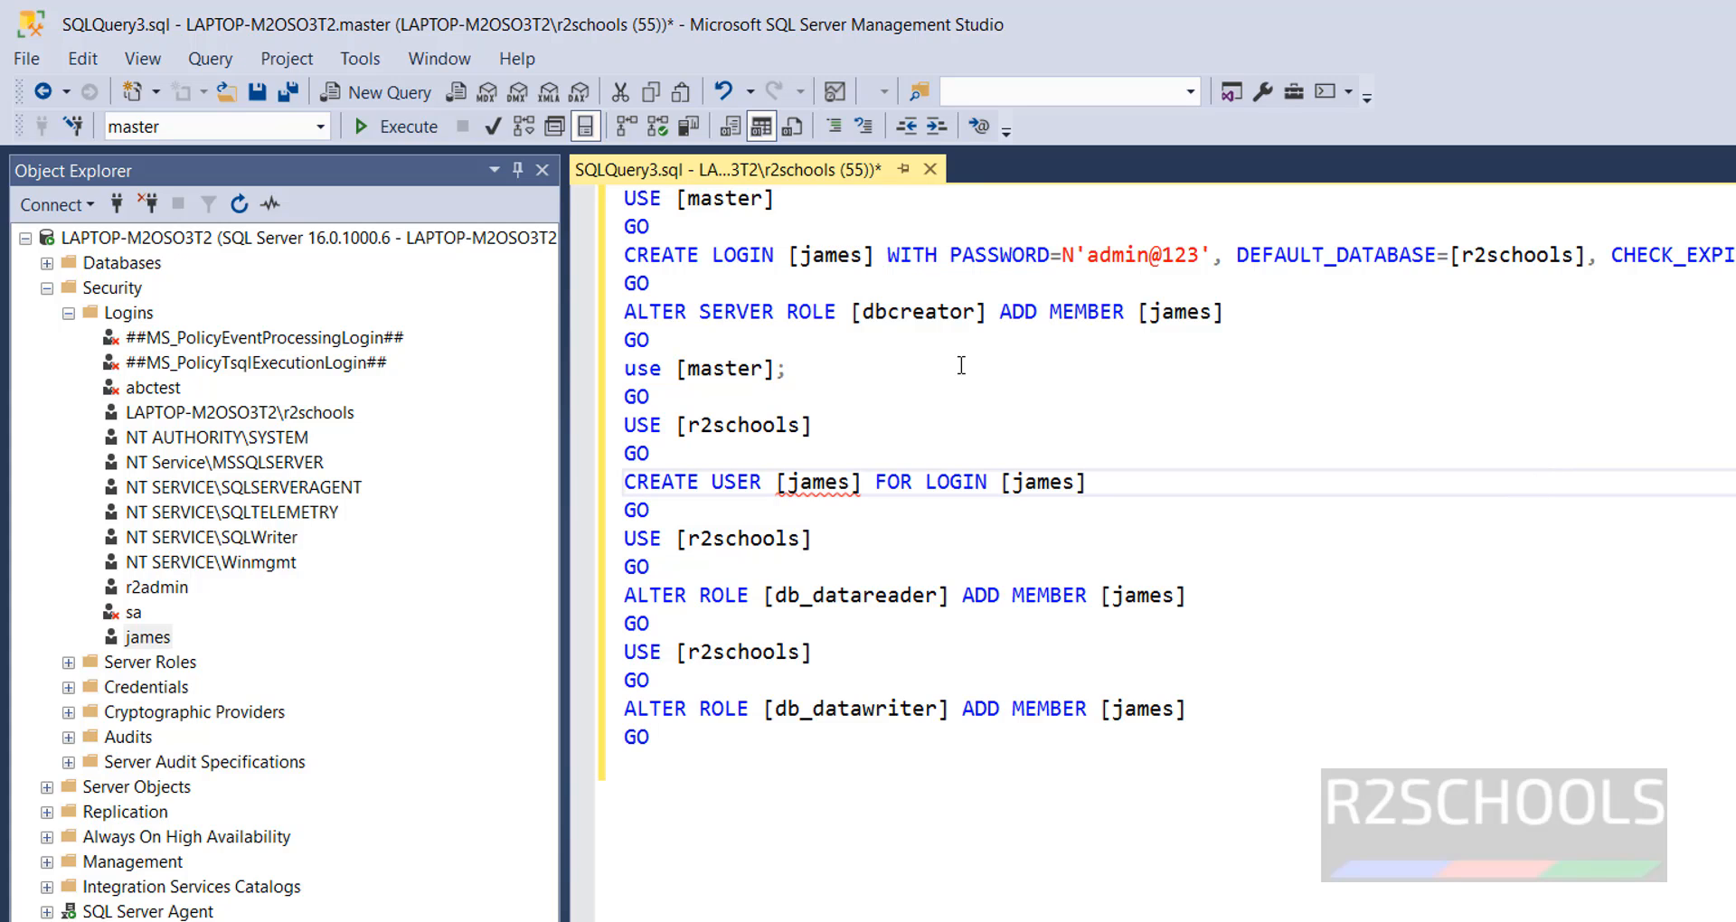
{"action": "left_click_drag", "start_coordinate": [950, 255], "coordinate": [1122, 256]}
{"action": "left_click_drag", "start_coordinate": [1313, 256], "coordinate": [1567, 259]}
{"action": "double_click", "coordinate": [1614, 256]}
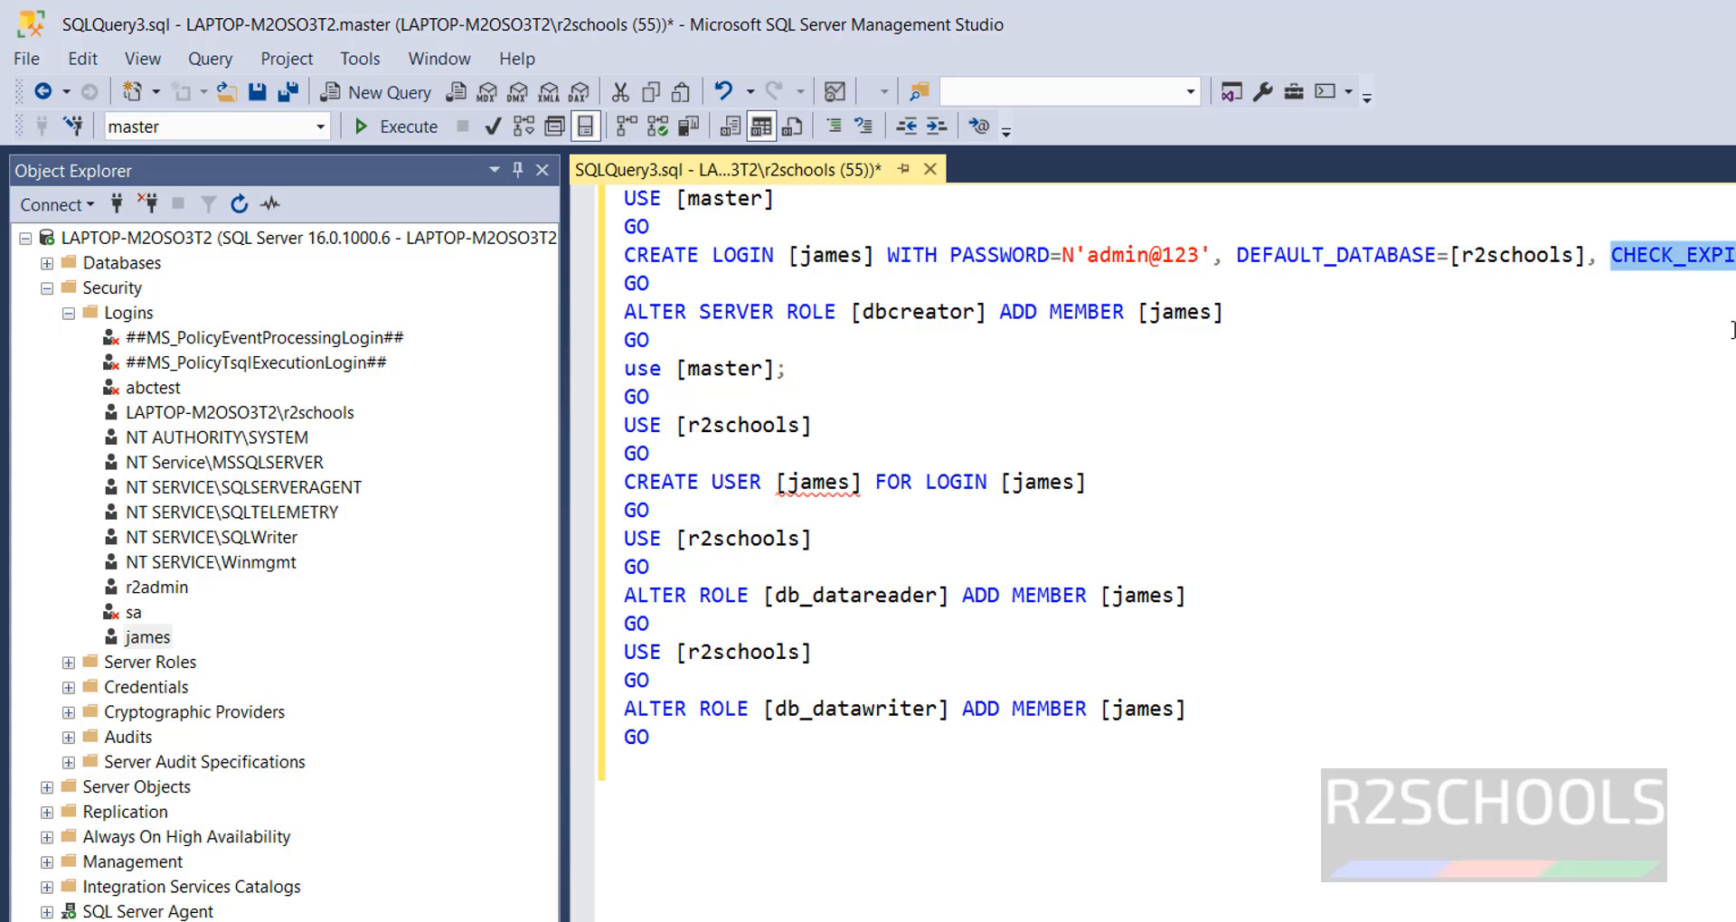
{"action": "left_click", "coordinate": [906, 396]}
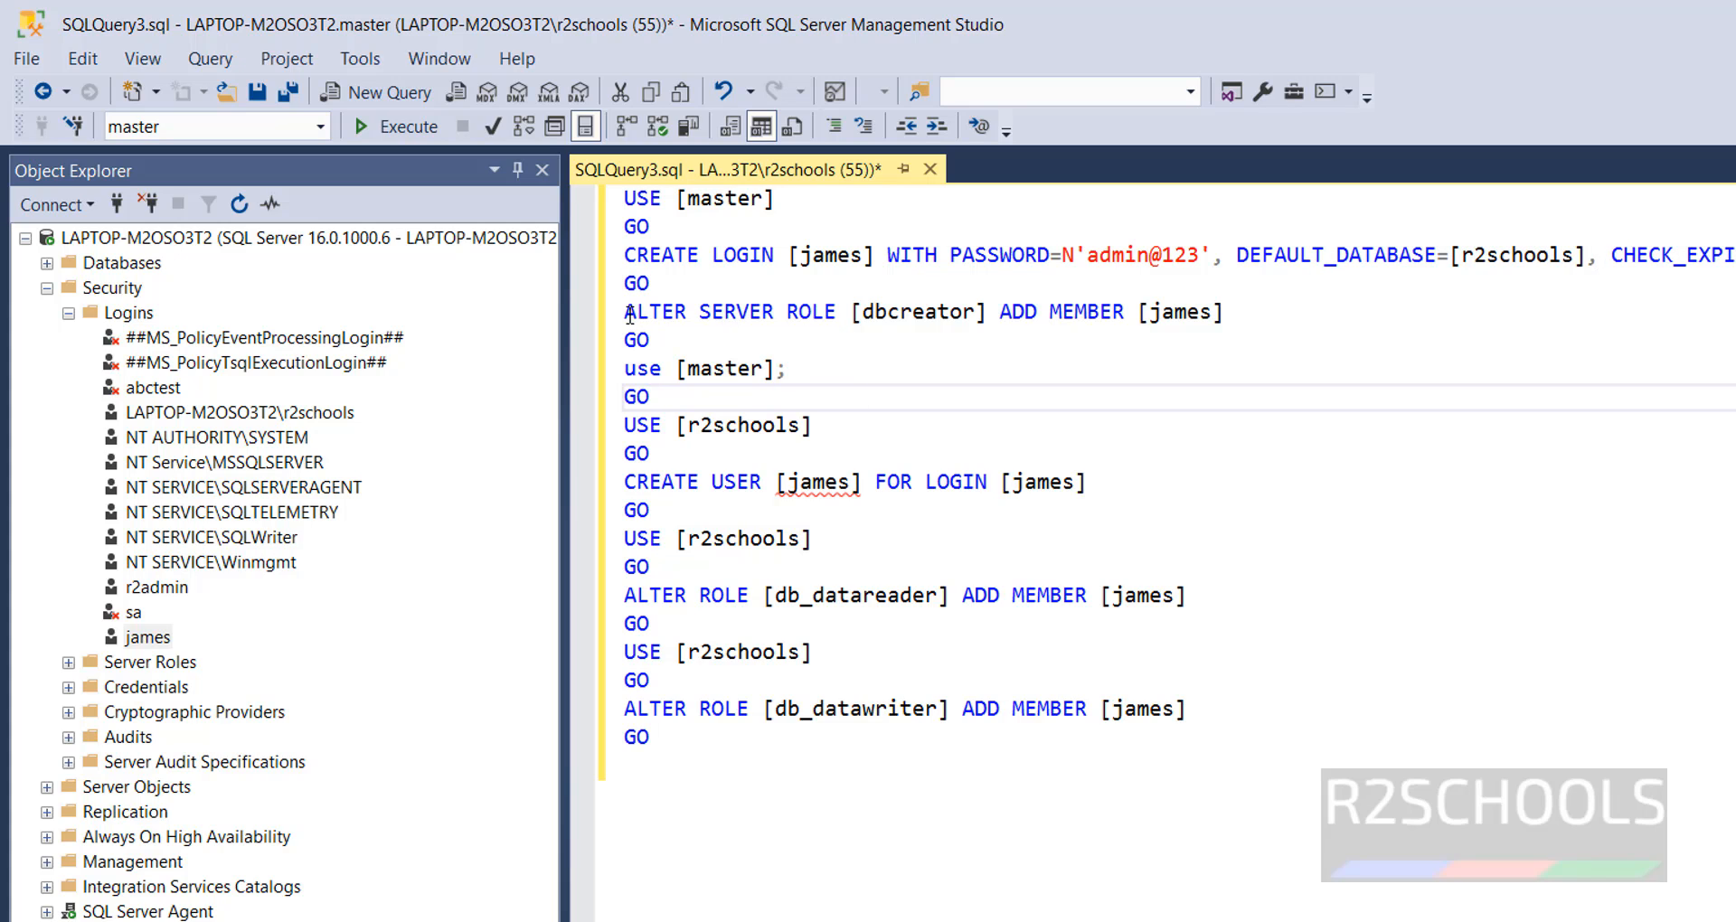
{"action": "left_click_drag", "start_coordinate": [626, 312], "coordinate": [1264, 310]}
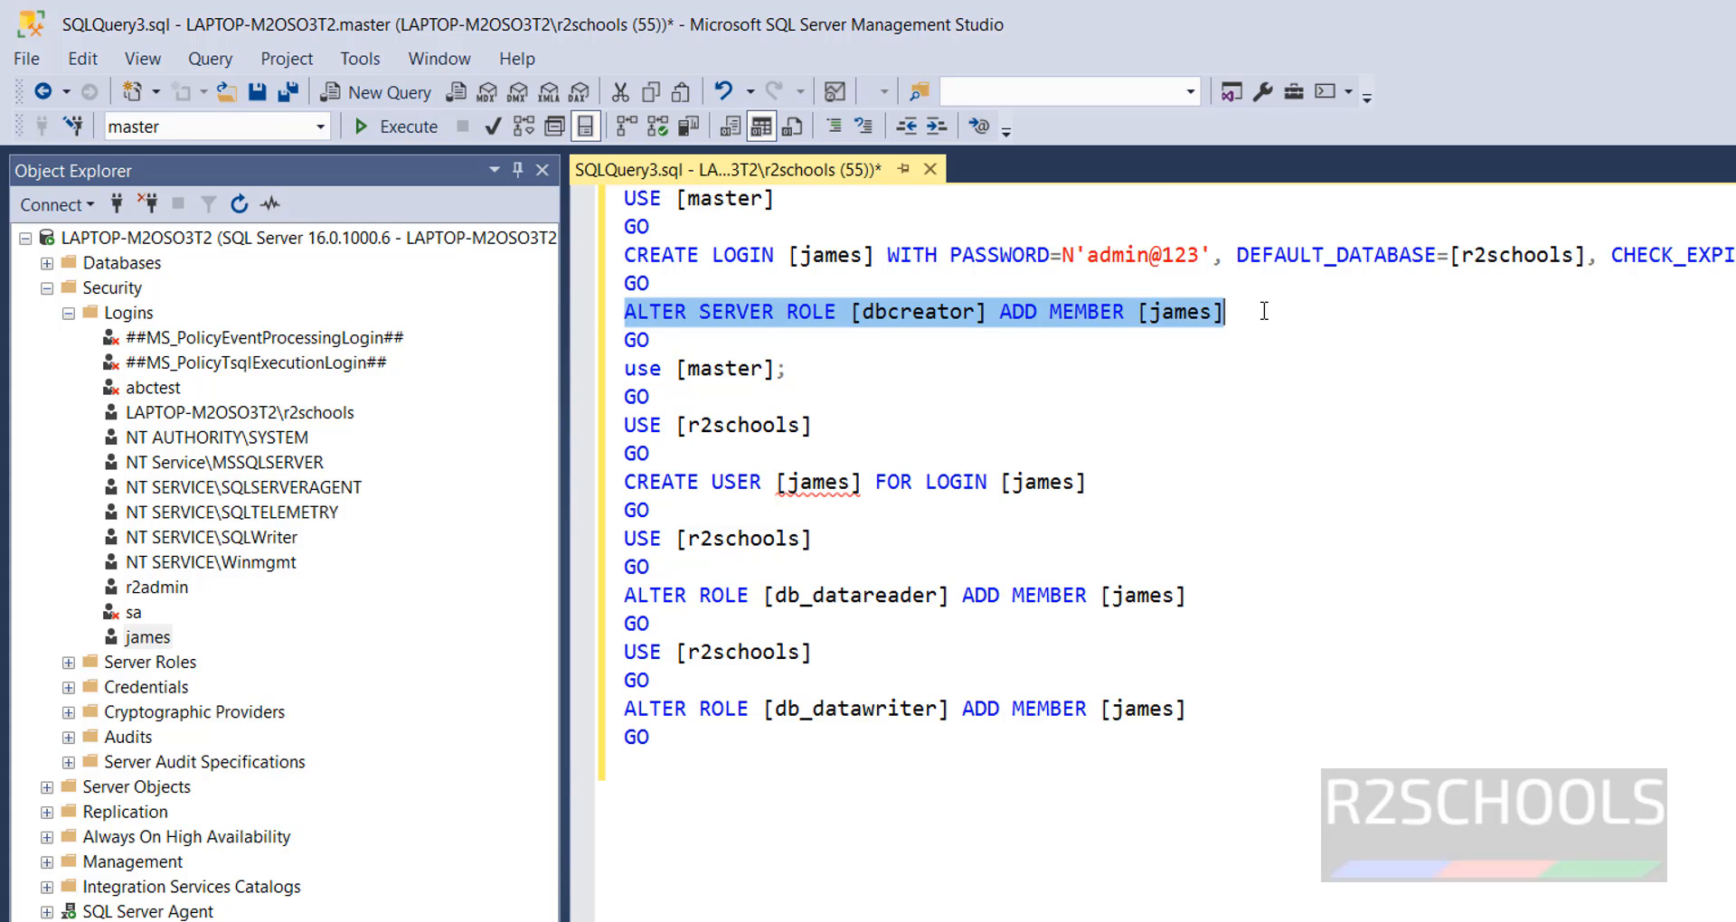
{"action": "left_click_drag", "start_coordinate": [626, 595], "coordinate": [1271, 739]}
{"action": "left_click", "coordinate": [1407, 722]}
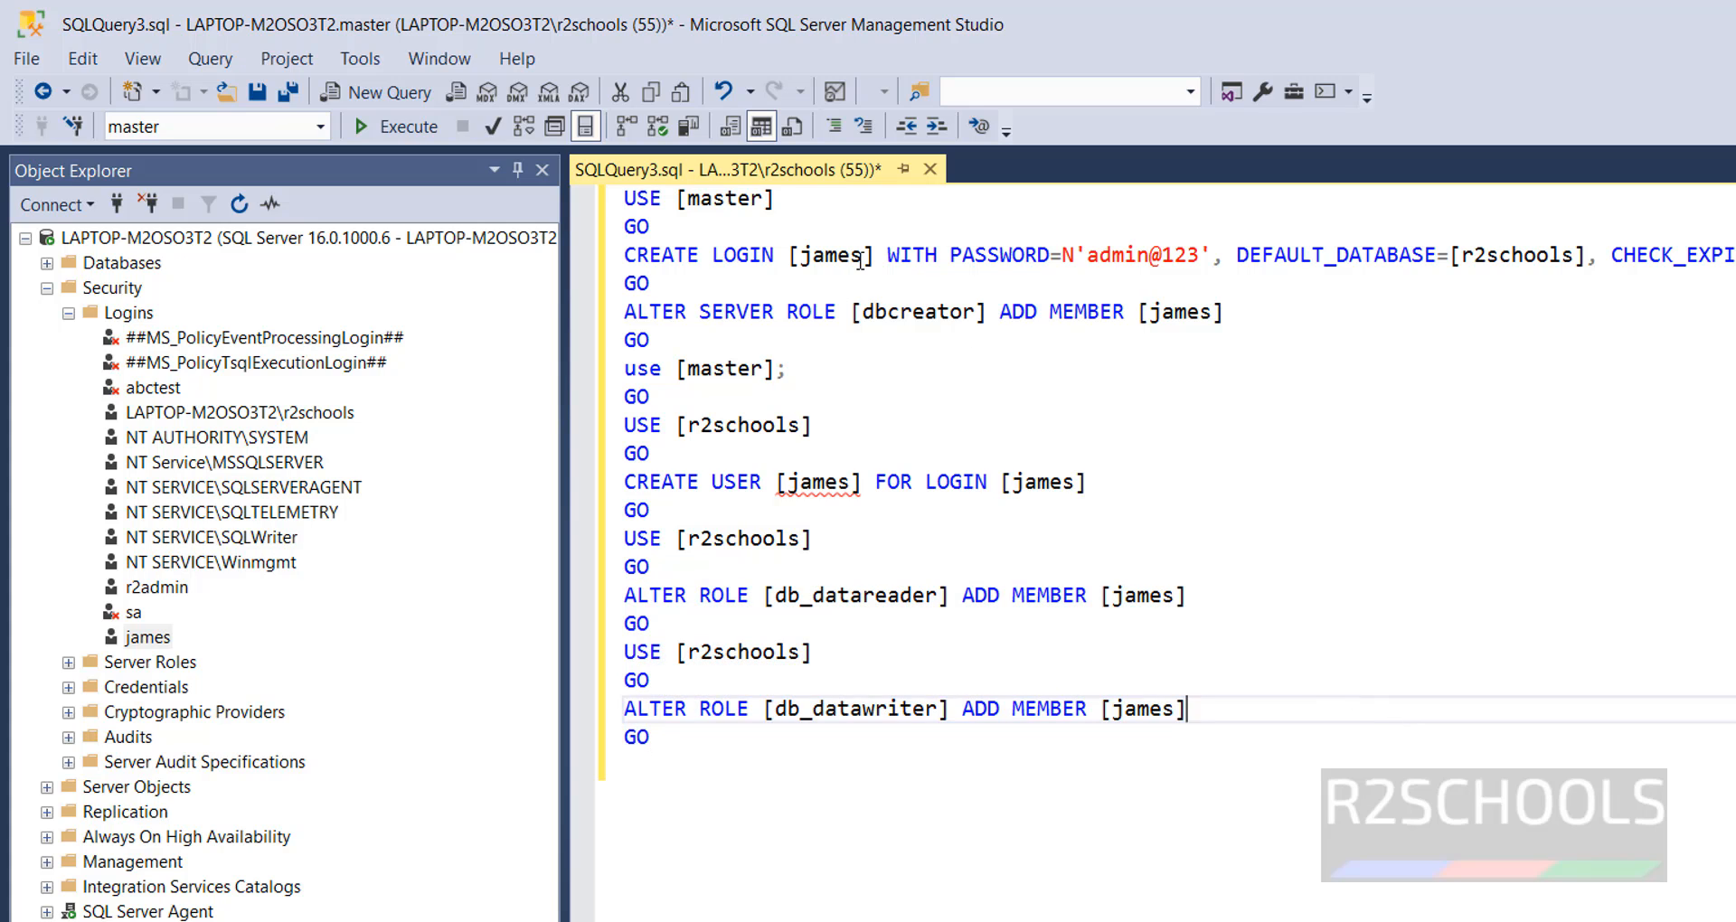
{"action": "left_click_drag", "start_coordinate": [860, 261], "coordinate": [802, 258]}
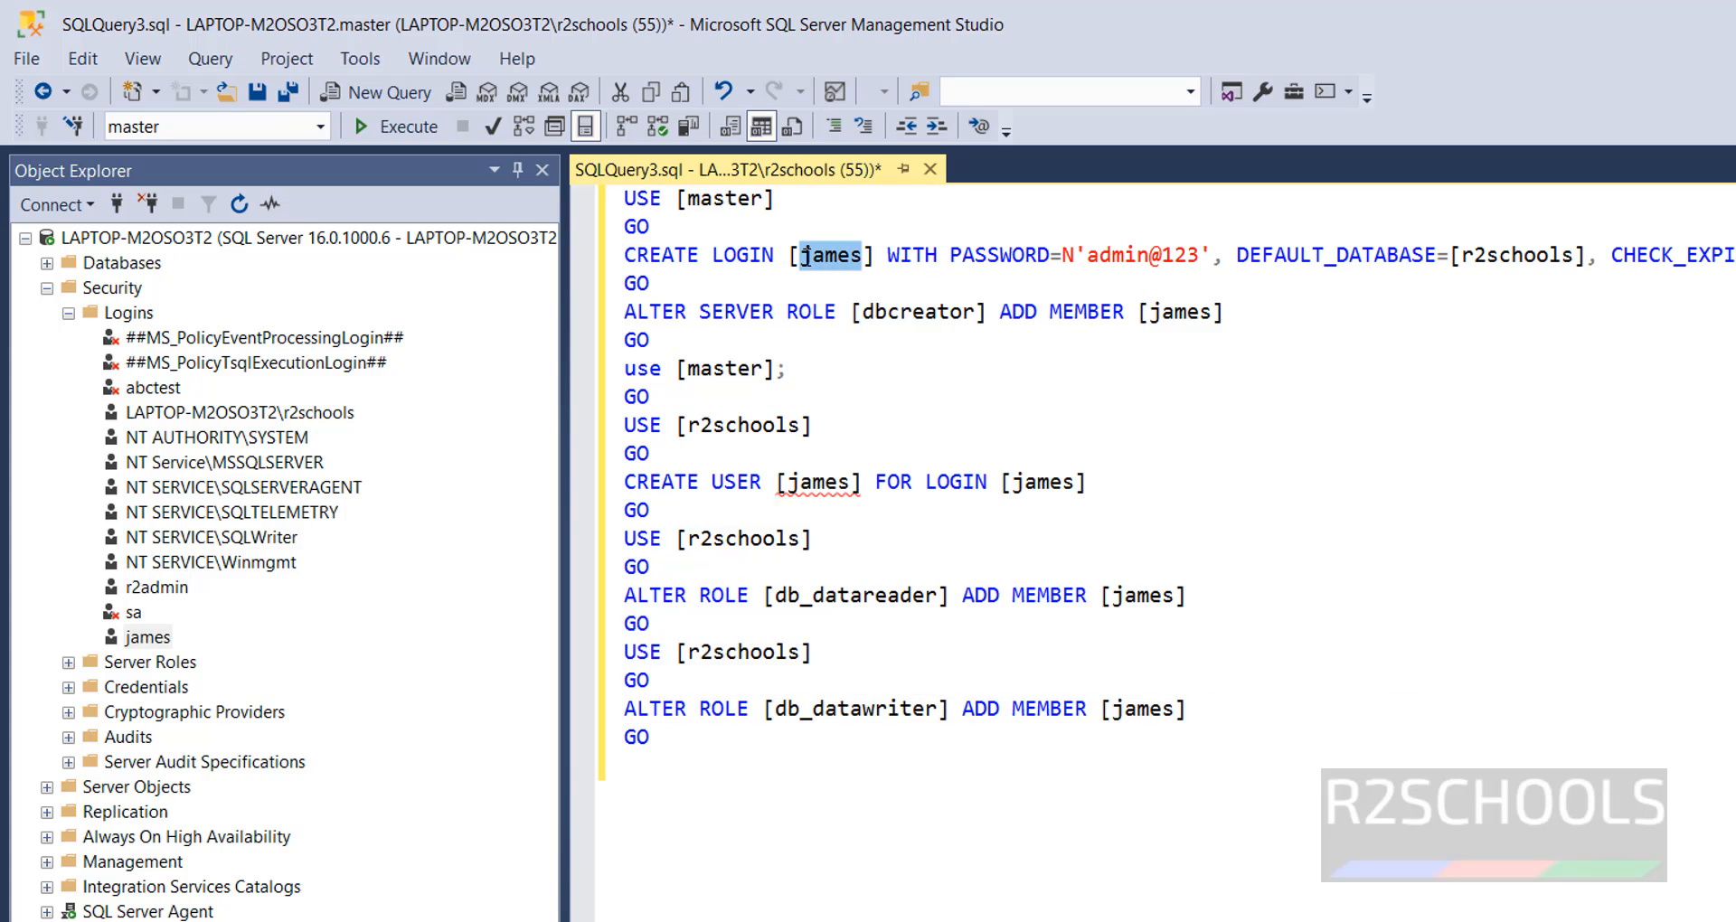
- Replace the login name in the CREATE LOGIN statement and remove the options and role statements after its password
{"action": "type", "text": "david"}
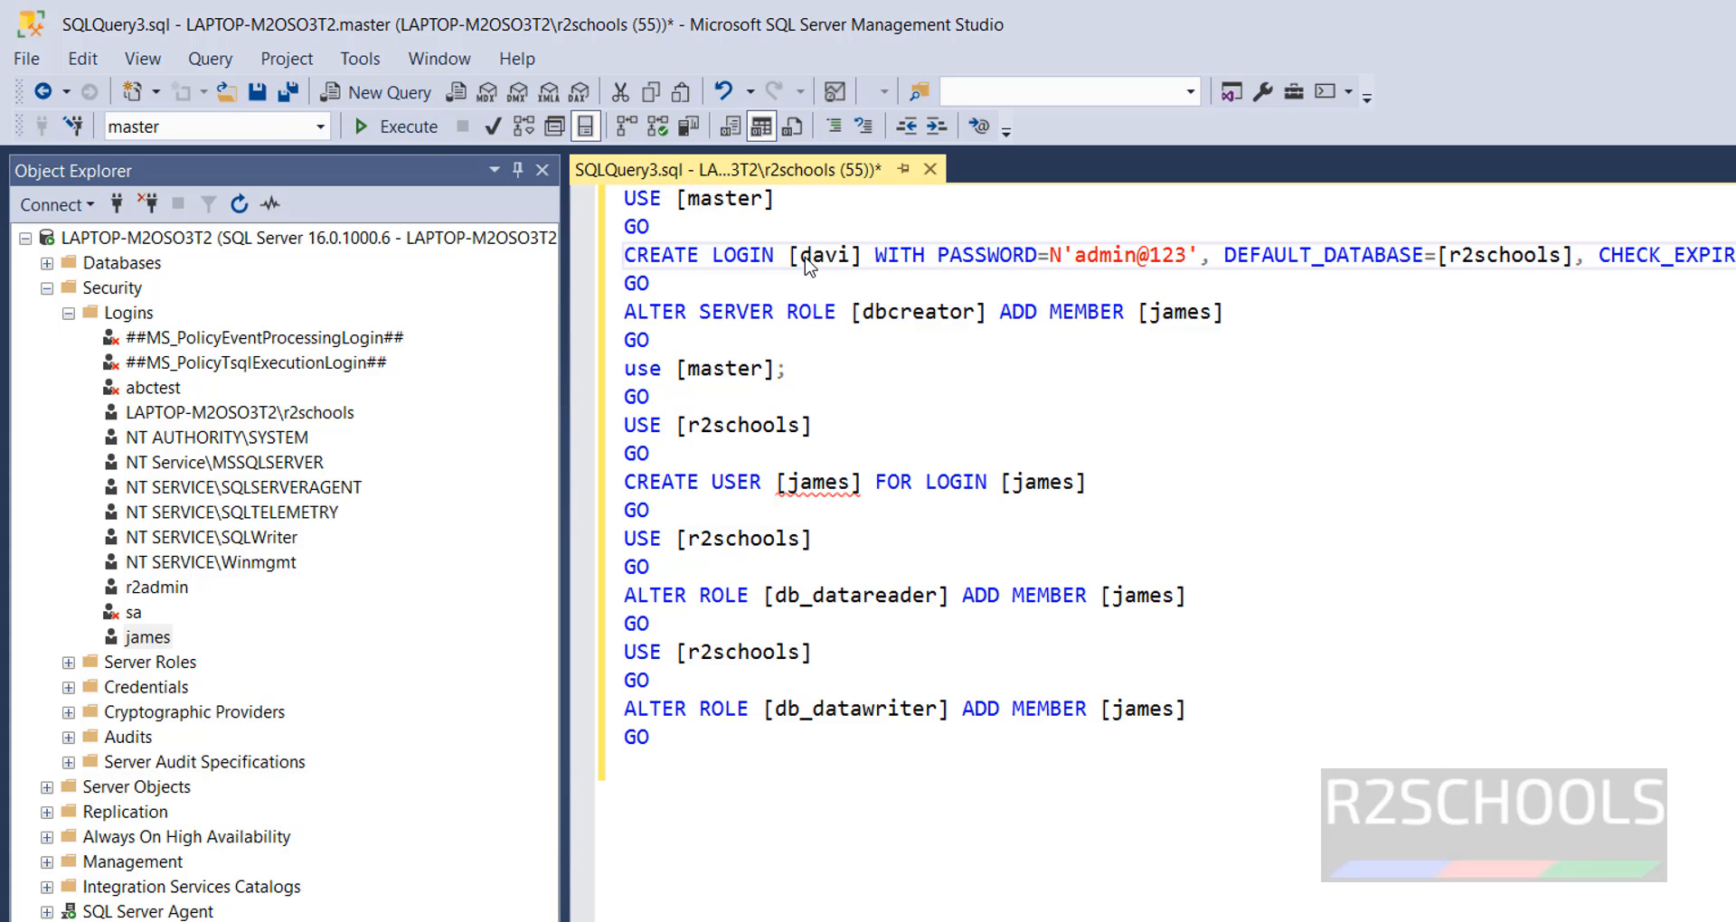
{"action": "left_click", "coordinate": [1056, 317]}
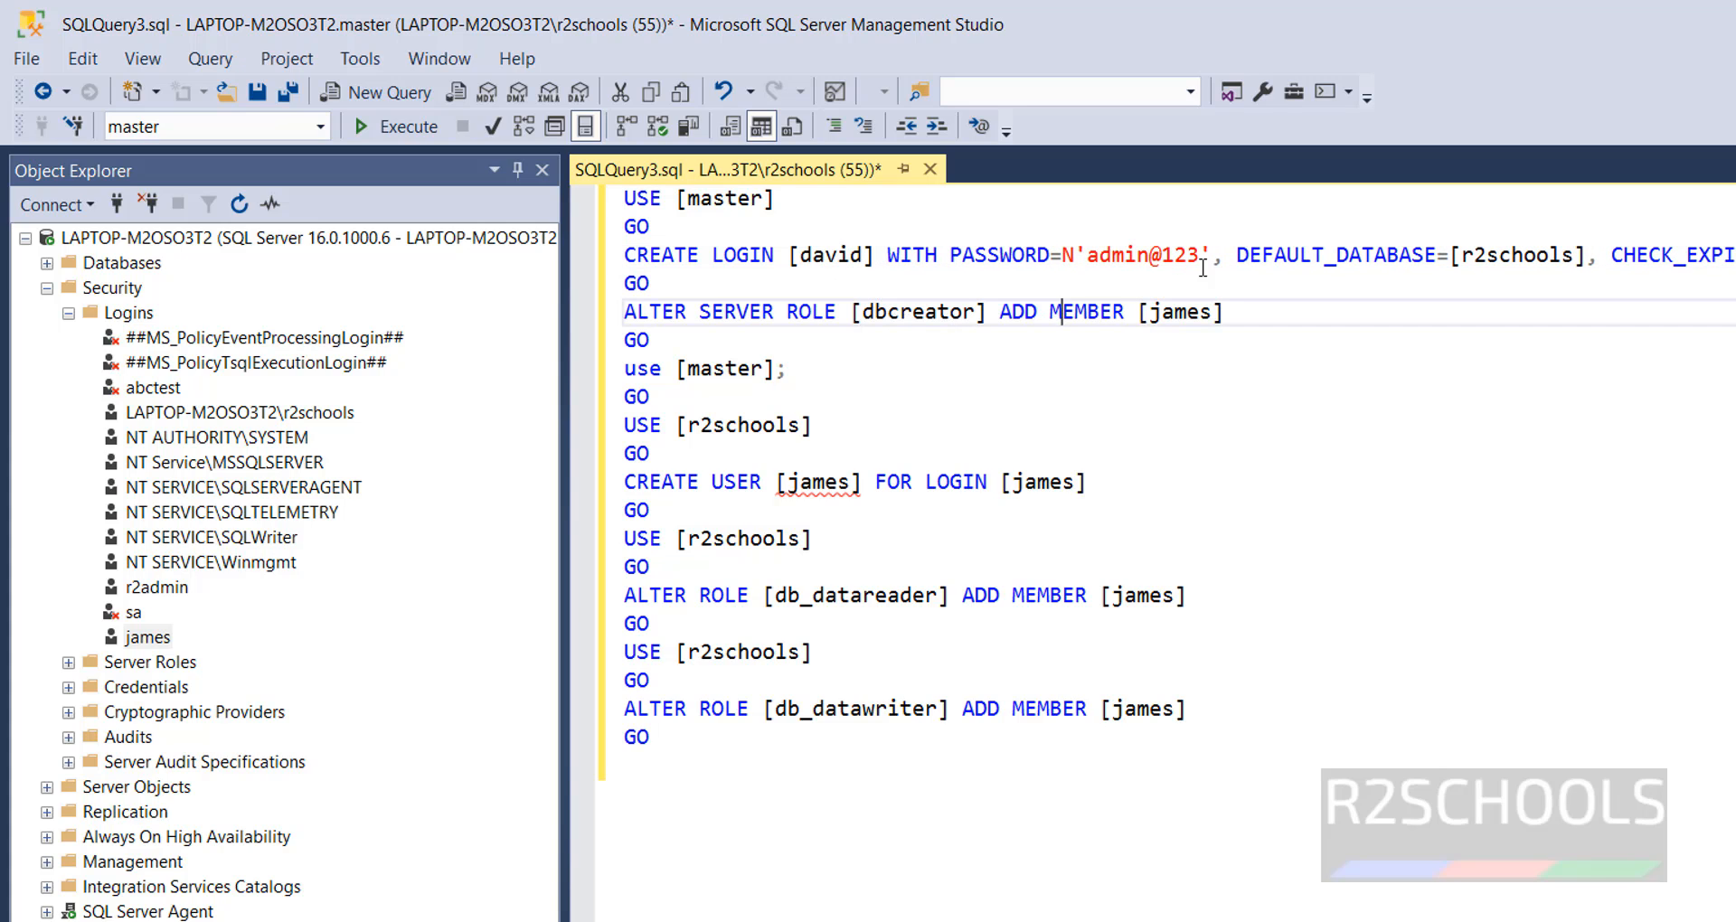
{"action": "left_click_drag", "start_coordinate": [1215, 246], "coordinate": [1273, 729]}
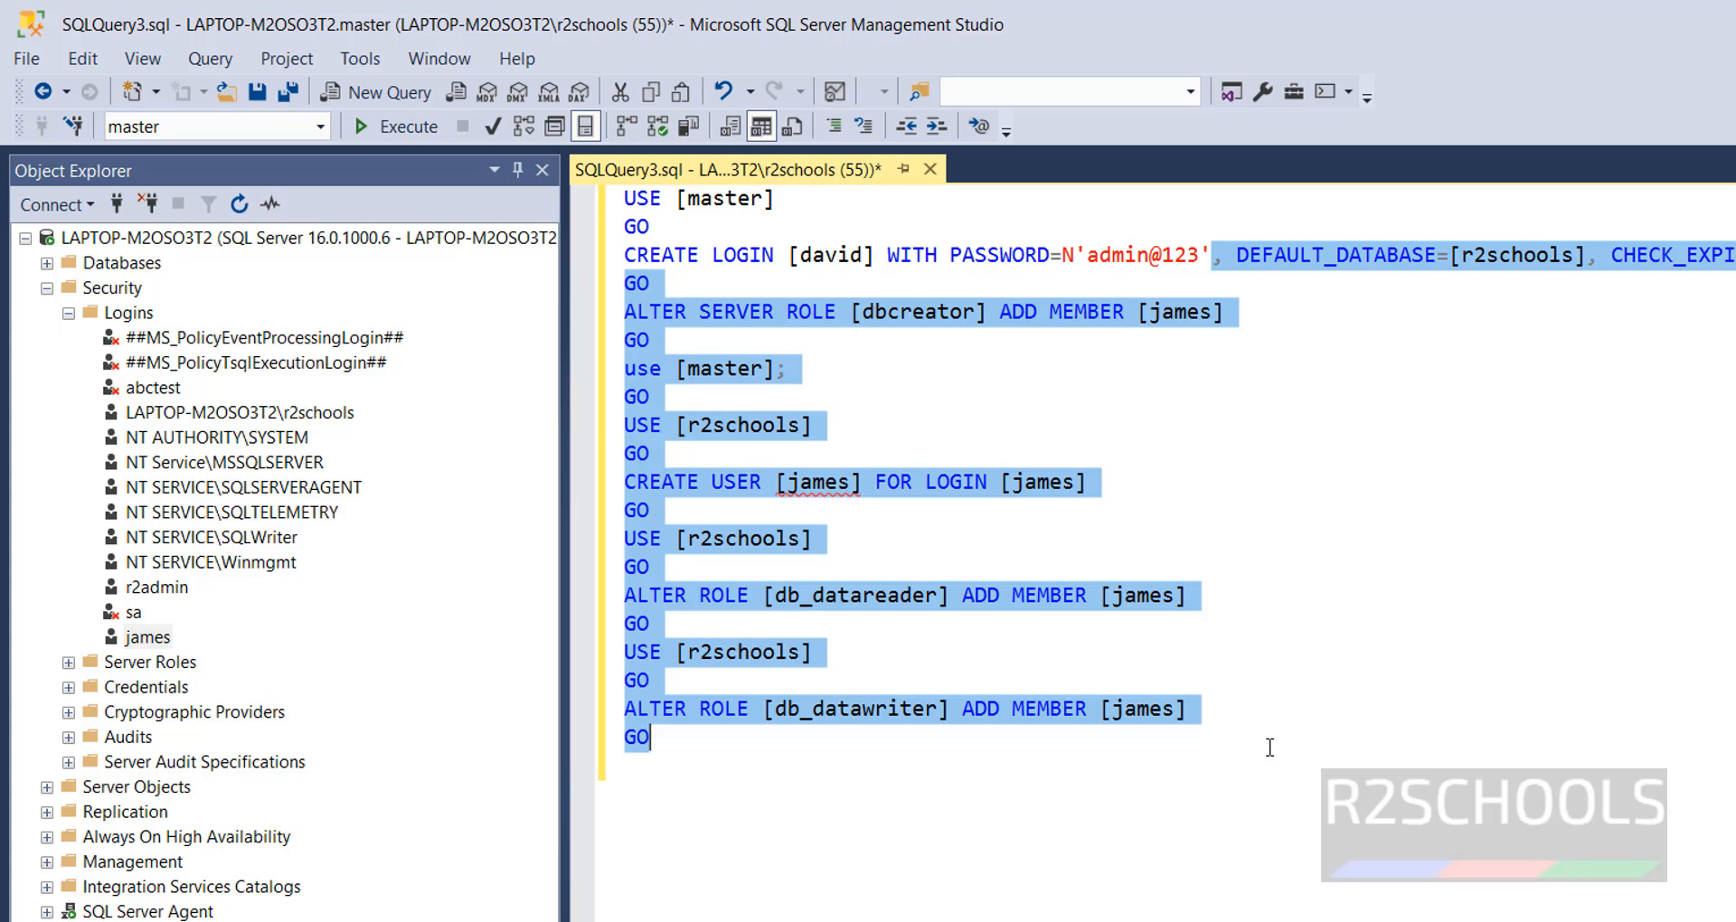
{"action": "key", "text": "Delete"}
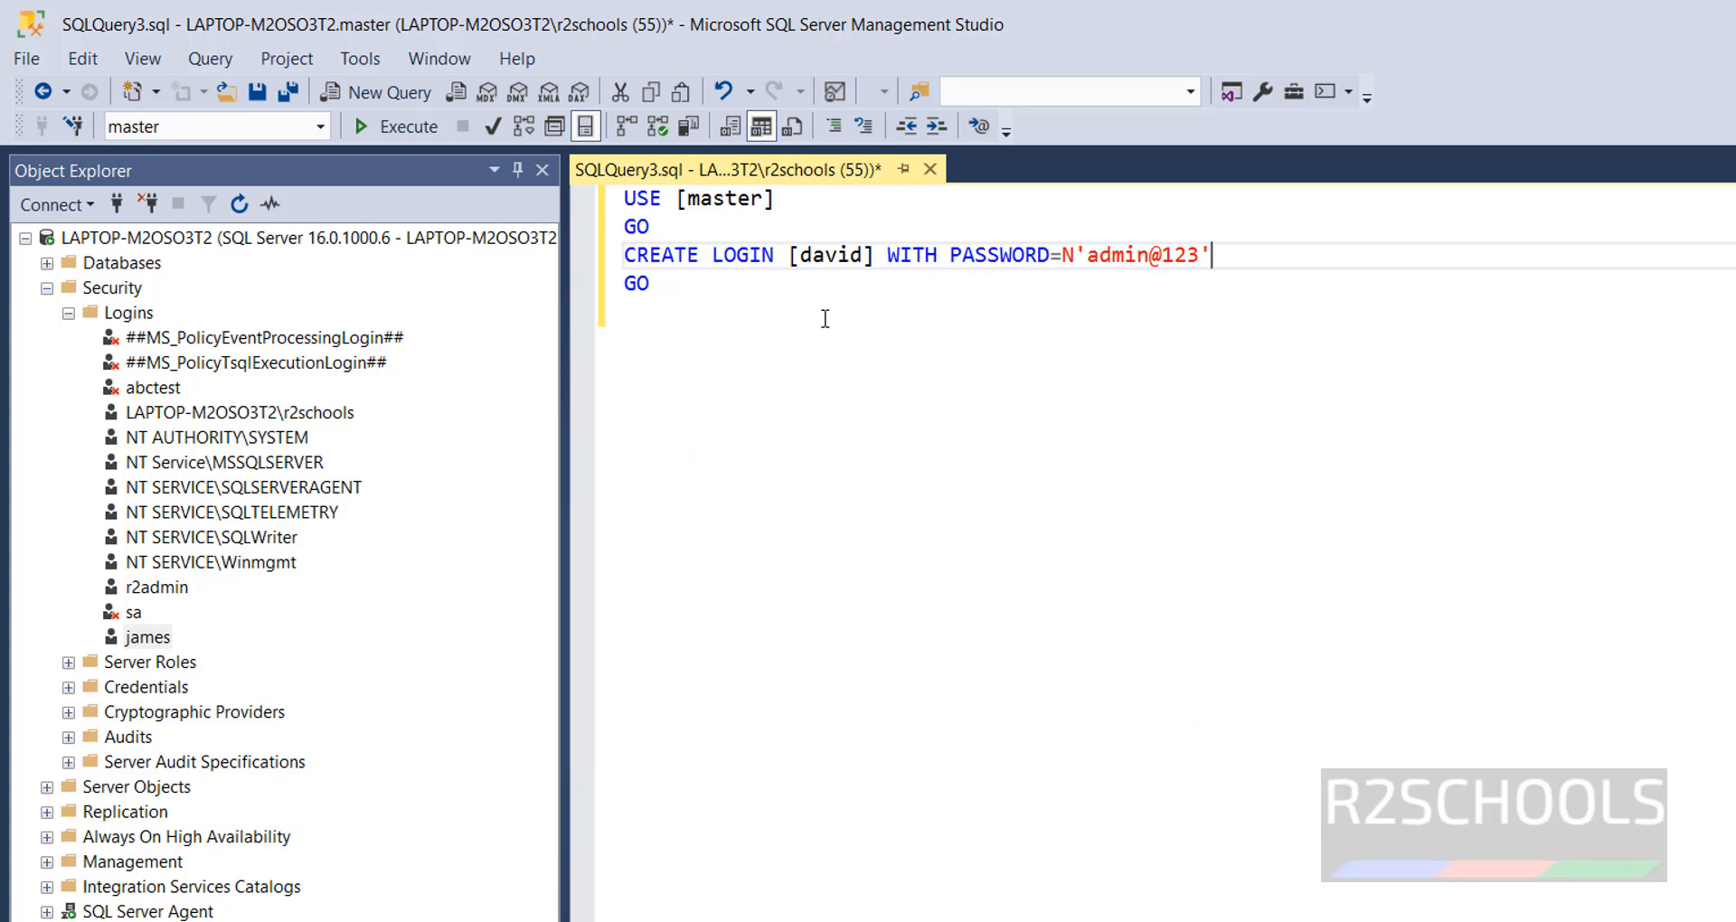
- Clear the query script and start a new one with "use master" followed by "go"
{"action": "left_click_drag", "start_coordinate": [817, 333], "coordinate": [586, 193]}
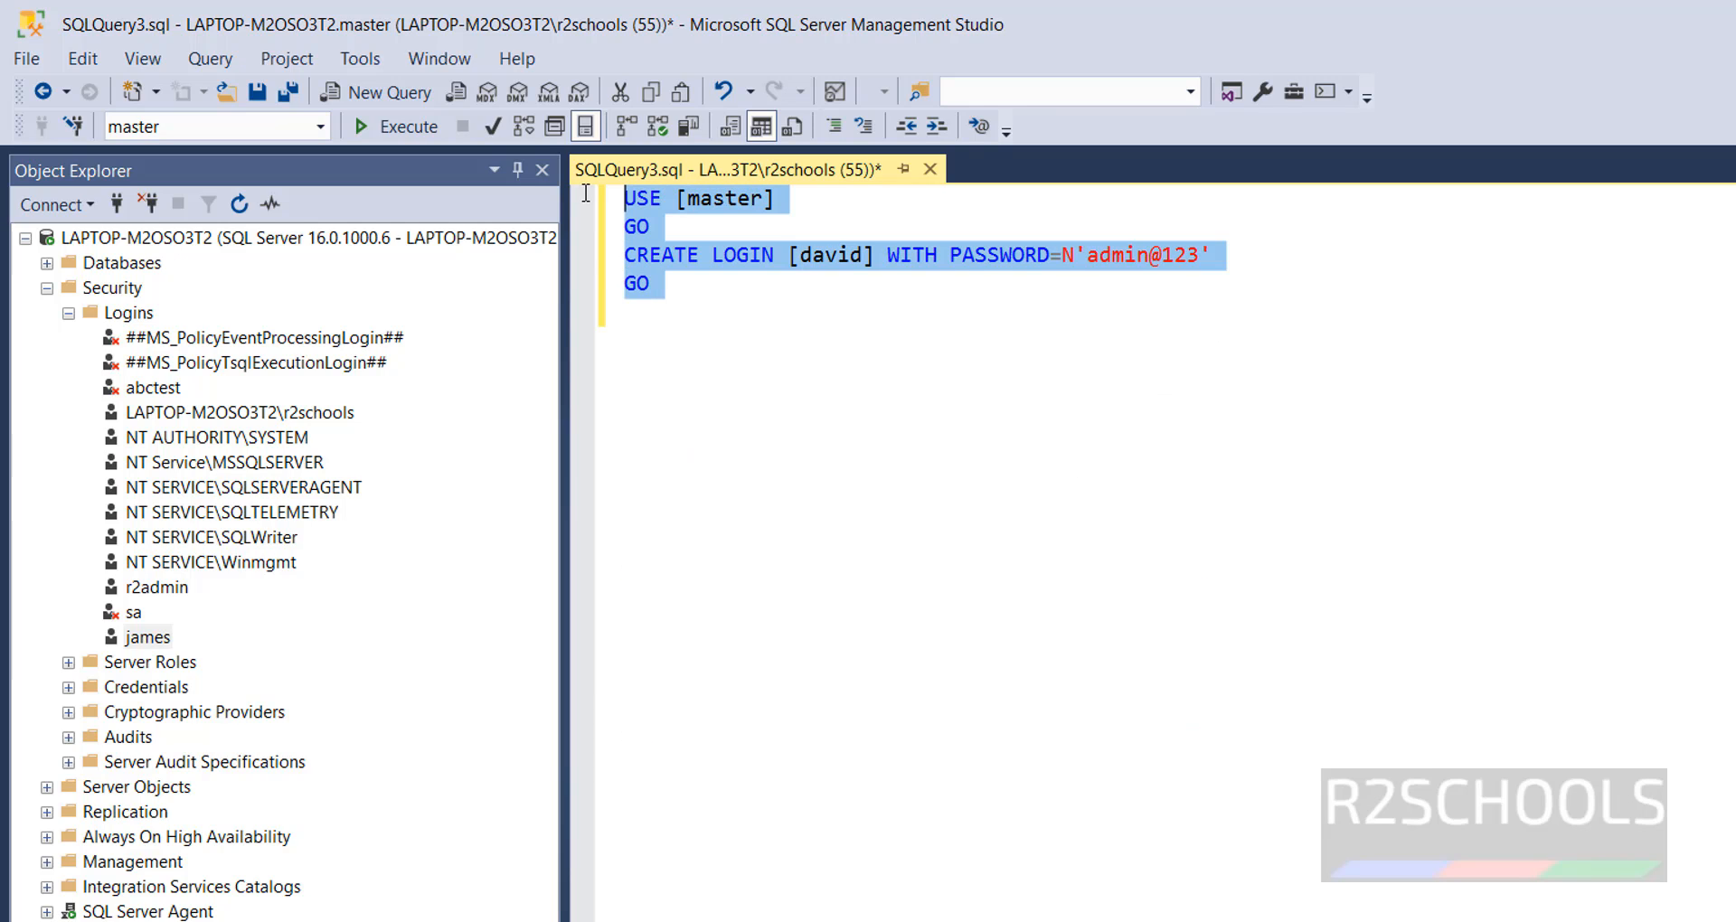
{"action": "key", "text": "Delete"}
{"action": "type", "text": "u"}
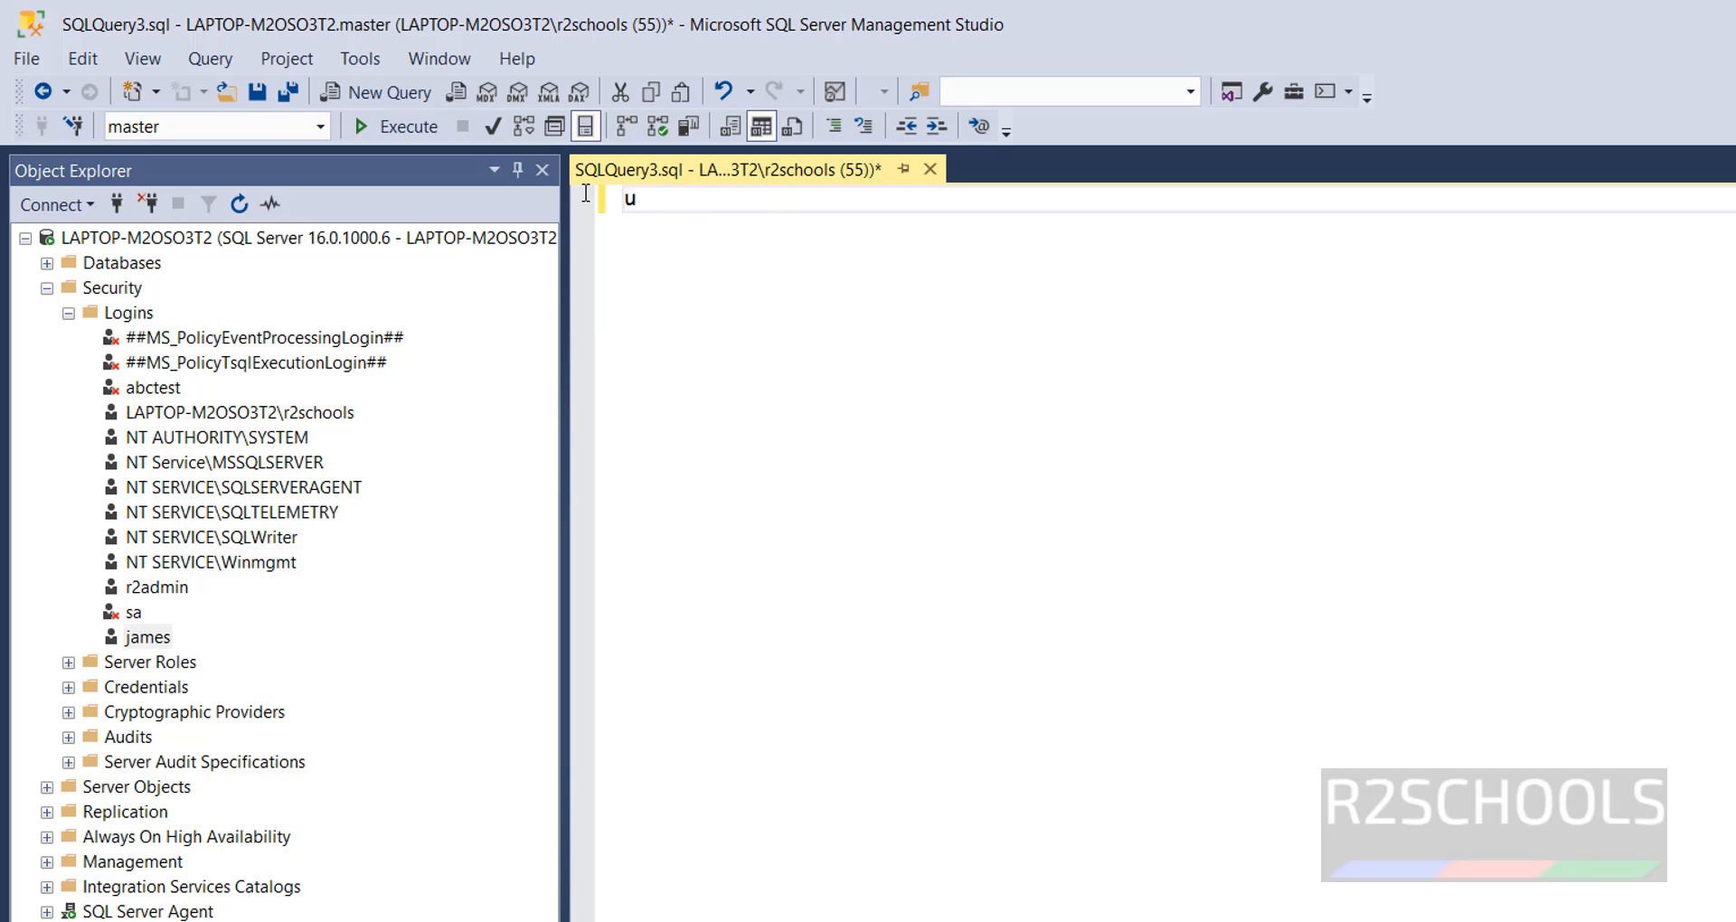
{"action": "type", "text": "se master"}
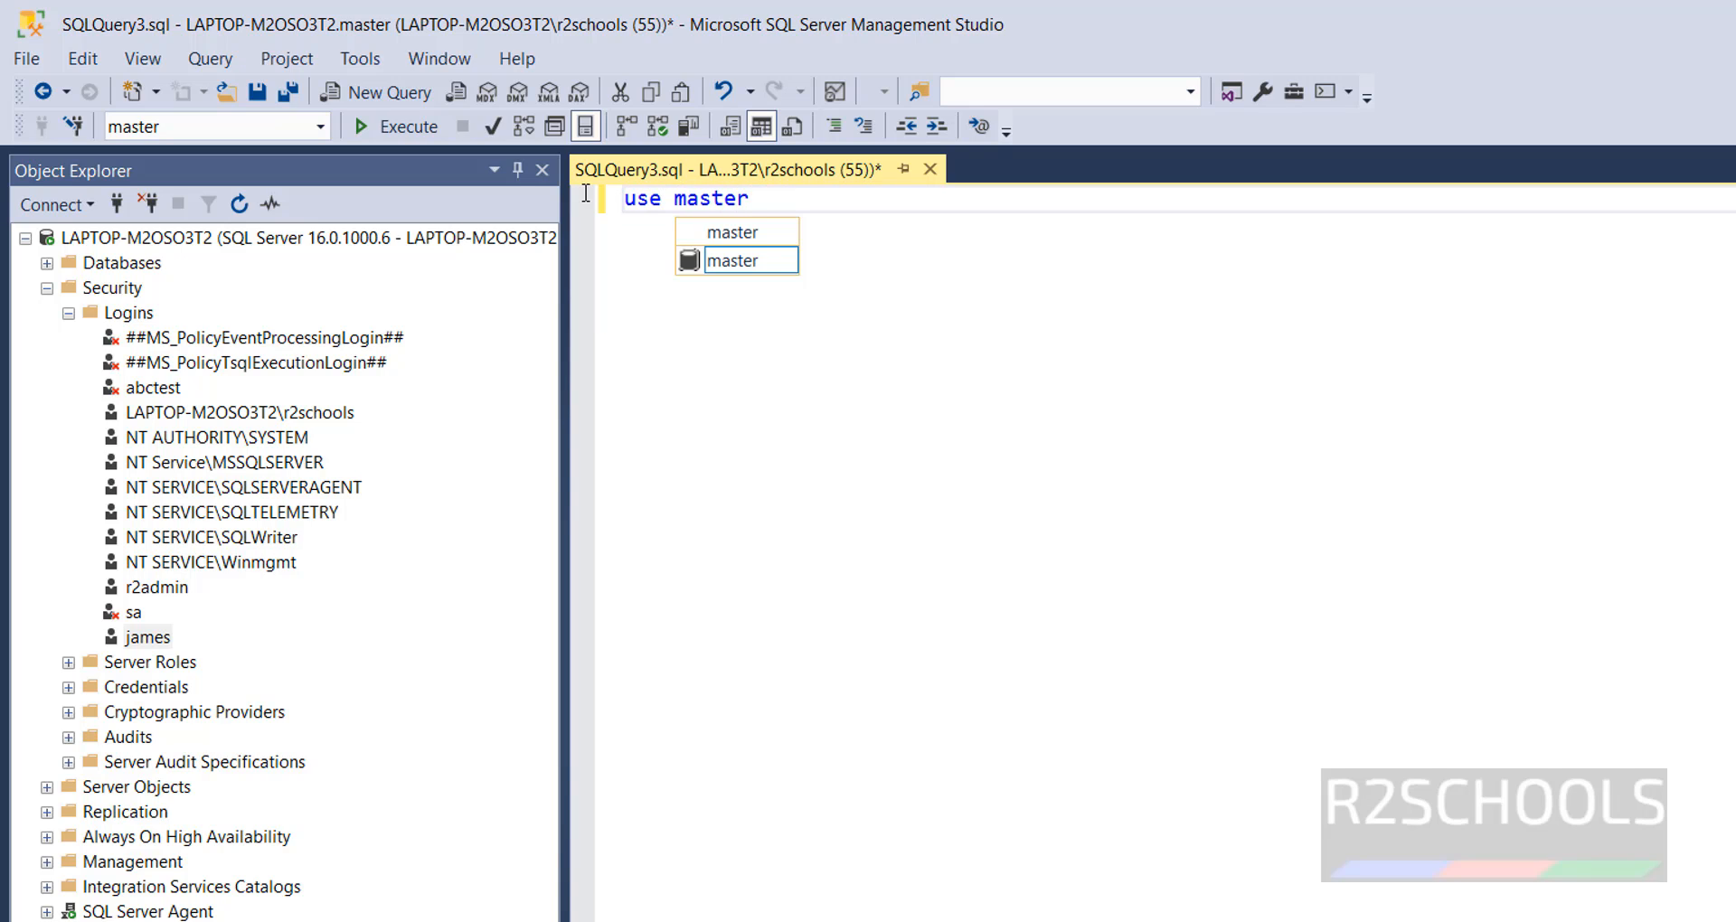
{"action": "key", "text": "Escape"}
{"action": "key", "text": "Return"}
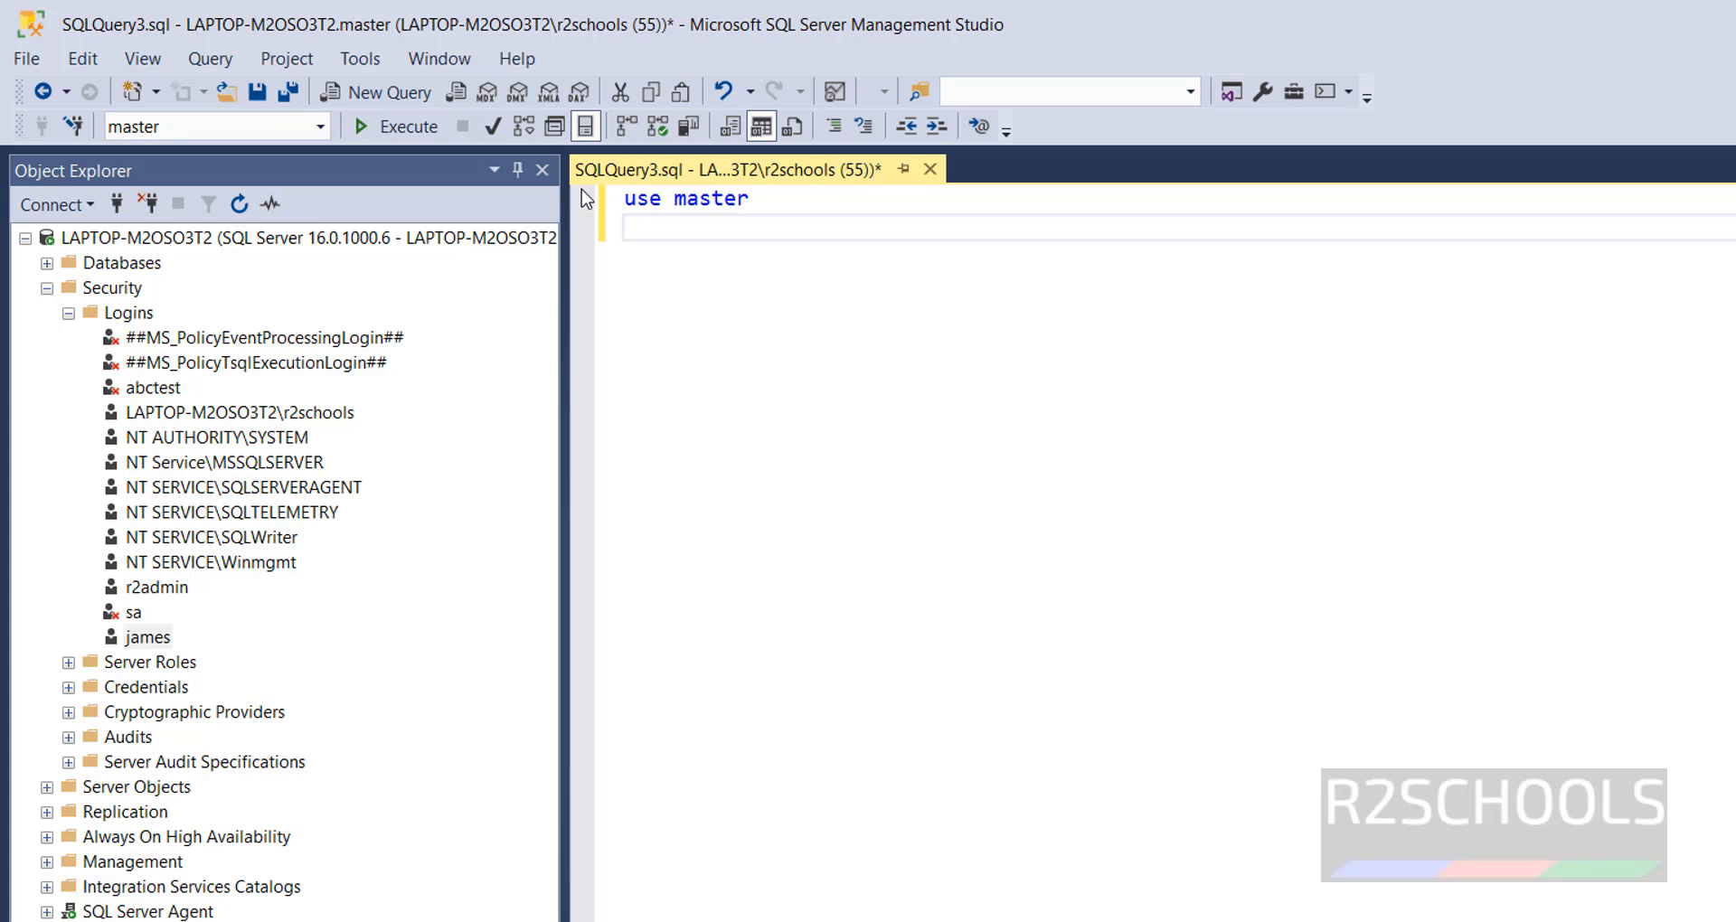
{"action": "type", "text": "go"}
{"action": "key", "text": "Return"}
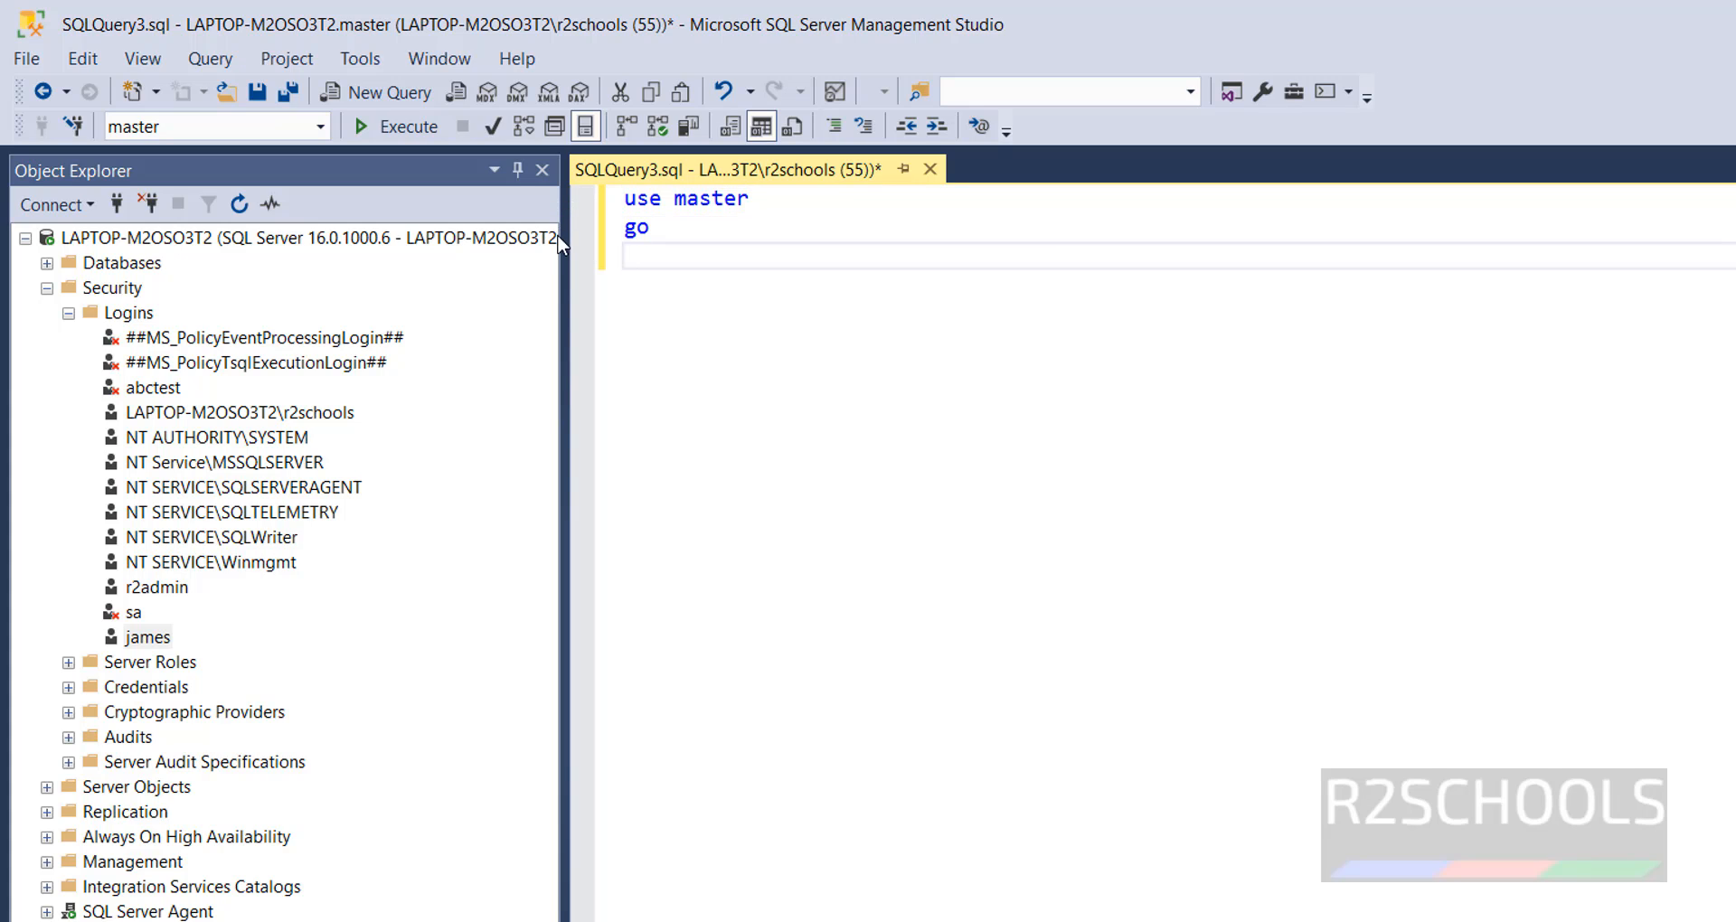
- Write a create login statement with the new login's name and its account password in single quotes
{"action": "type", "text": "create login"}
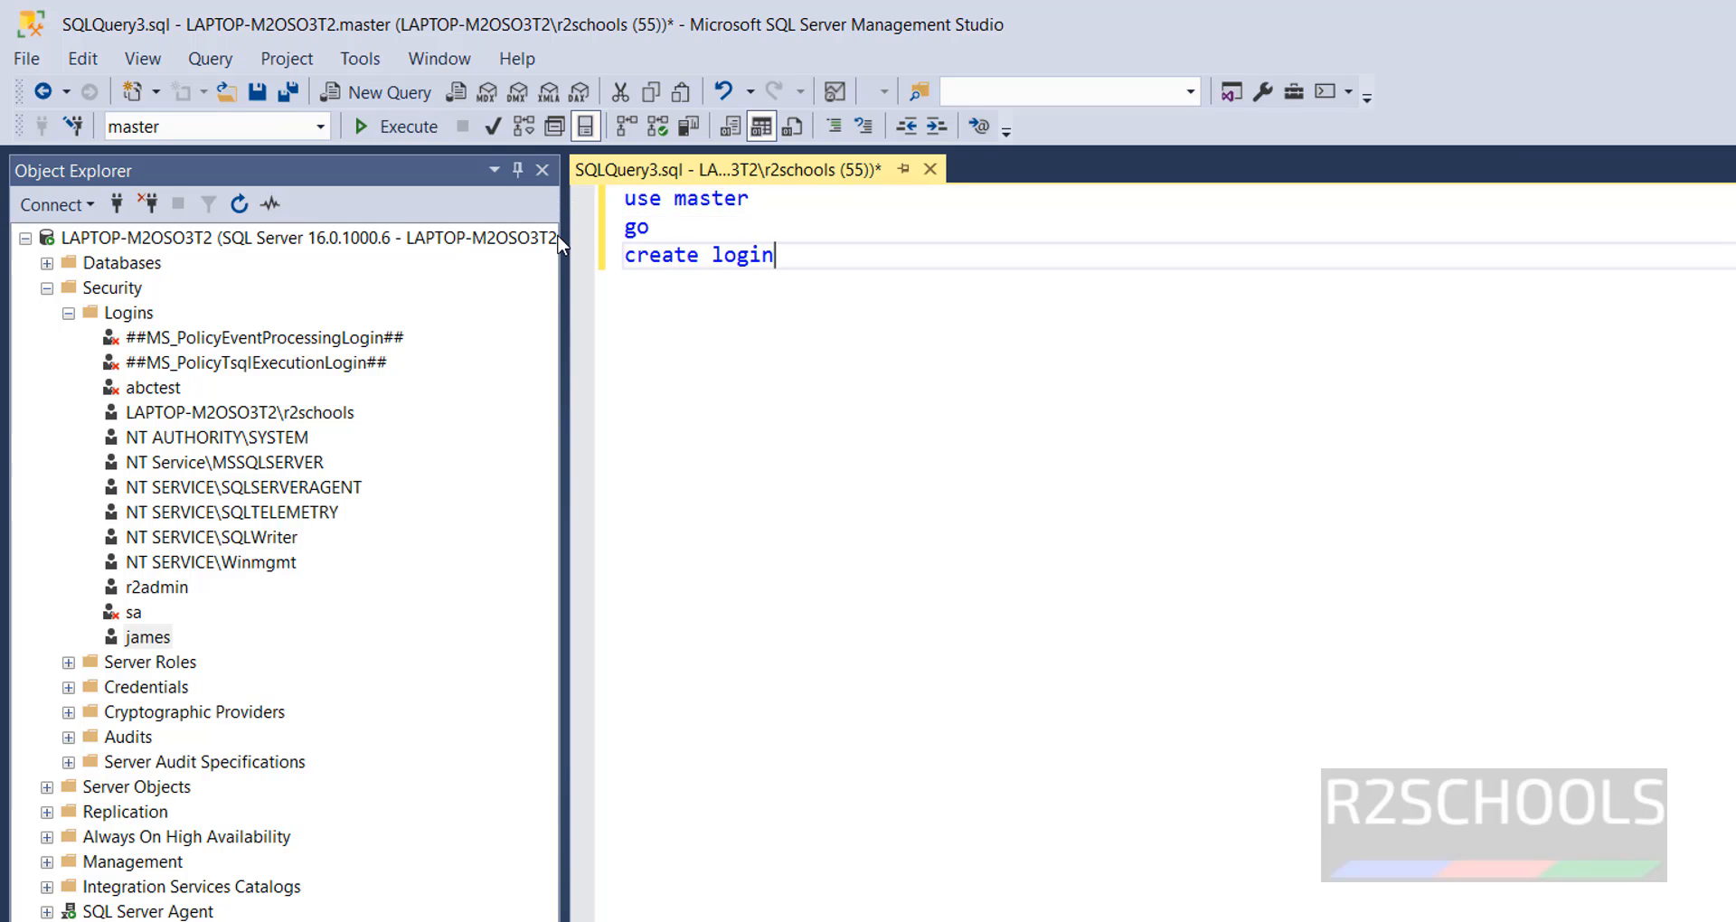
{"action": "type", "text": " david with [ass"}
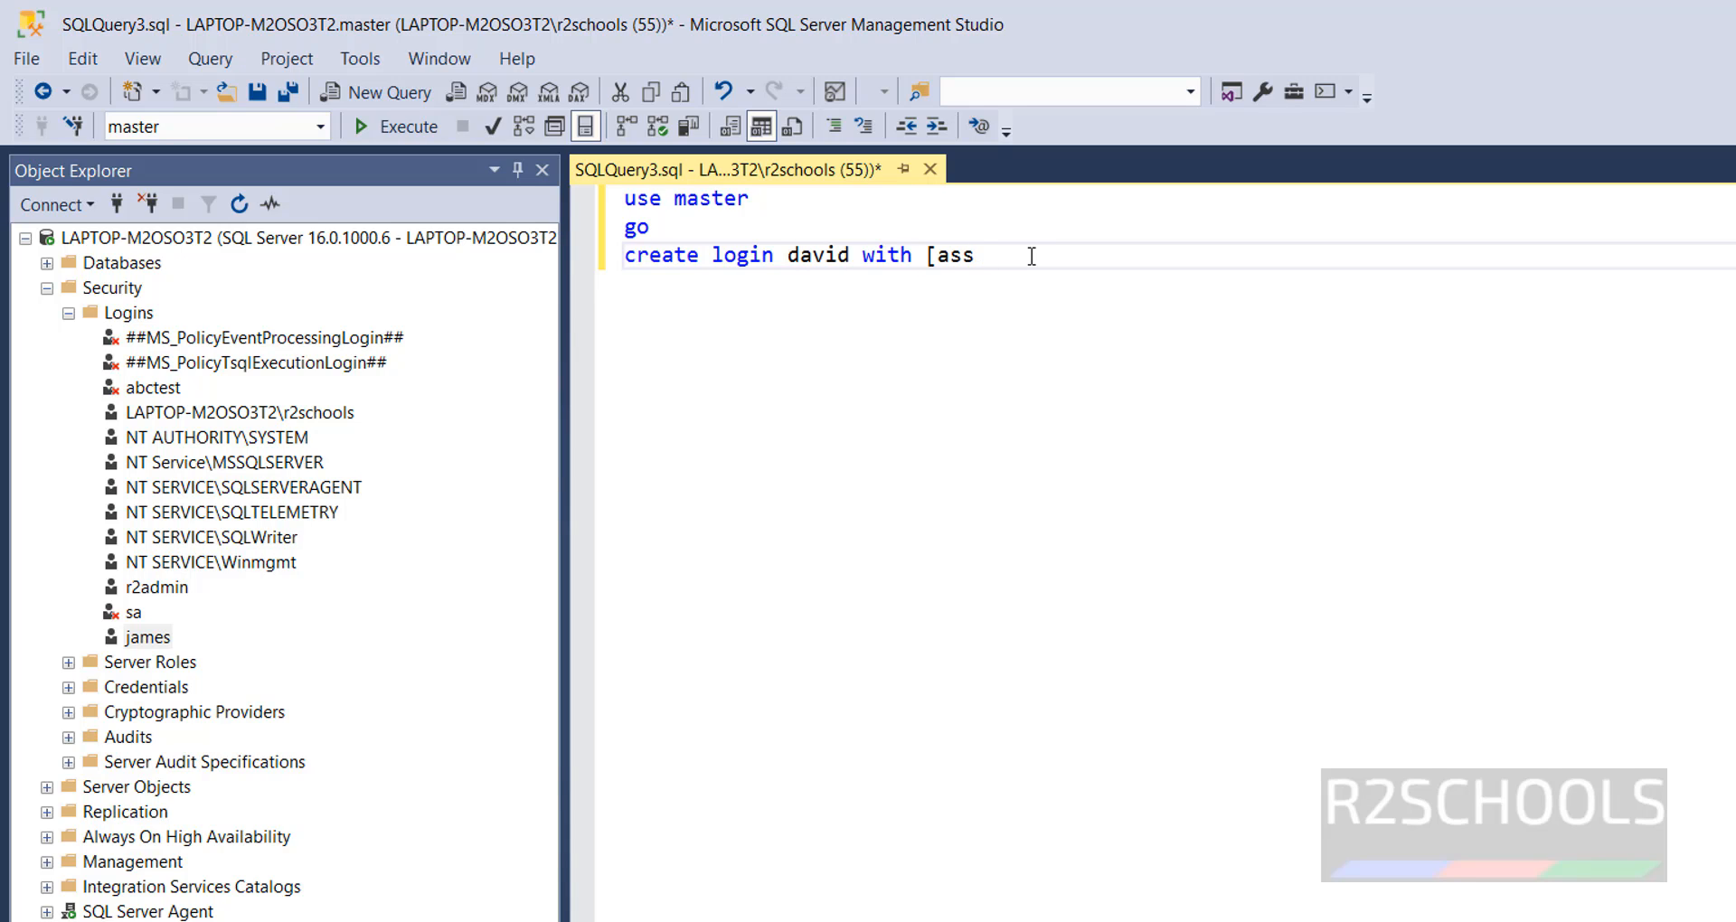
{"action": "key", "text": "BackSpace"}
{"action": "key", "text": "BackSpace"}
{"action": "key", "text": "BackSpace"}
{"action": "key", "text": "BackSpace"}
{"action": "type", "text": "password"}
{"action": "key", "text": "ctrl+z"}
{"action": "type", "text": "=admin@12"}
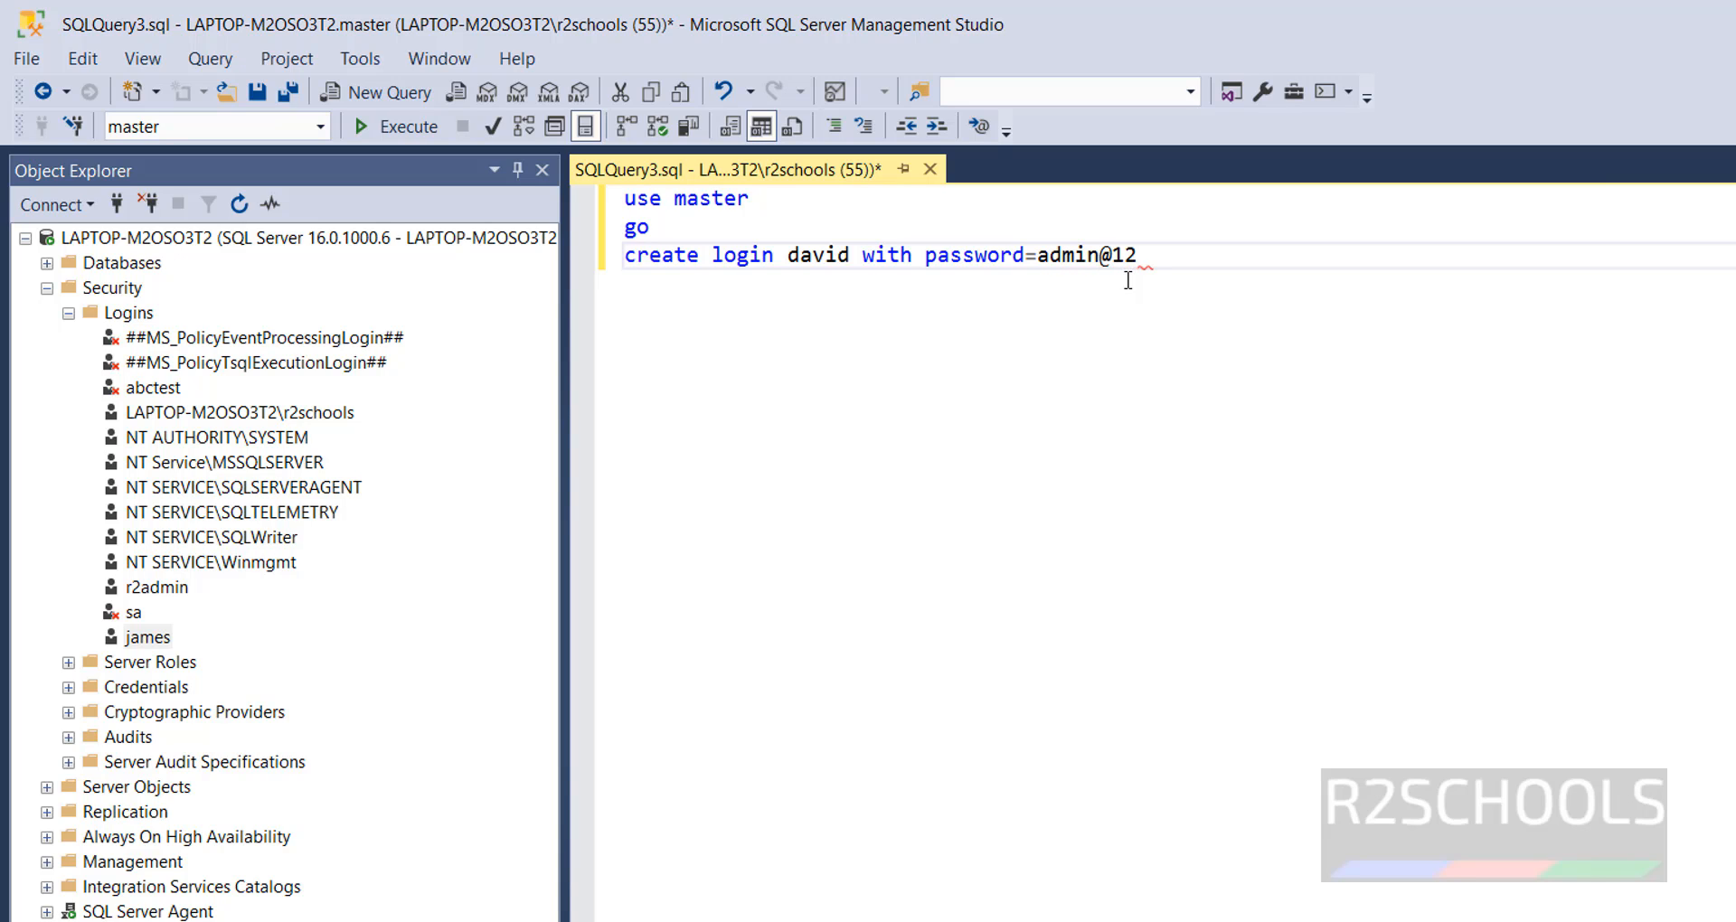
{"action": "type", "text": "3"}
{"action": "key", "text": "Left"}
{"action": "key", "text": "Left"}
{"action": "key", "text": "Left"}
{"action": "key", "text": "Left"}
{"action": "type", "text": "'"}
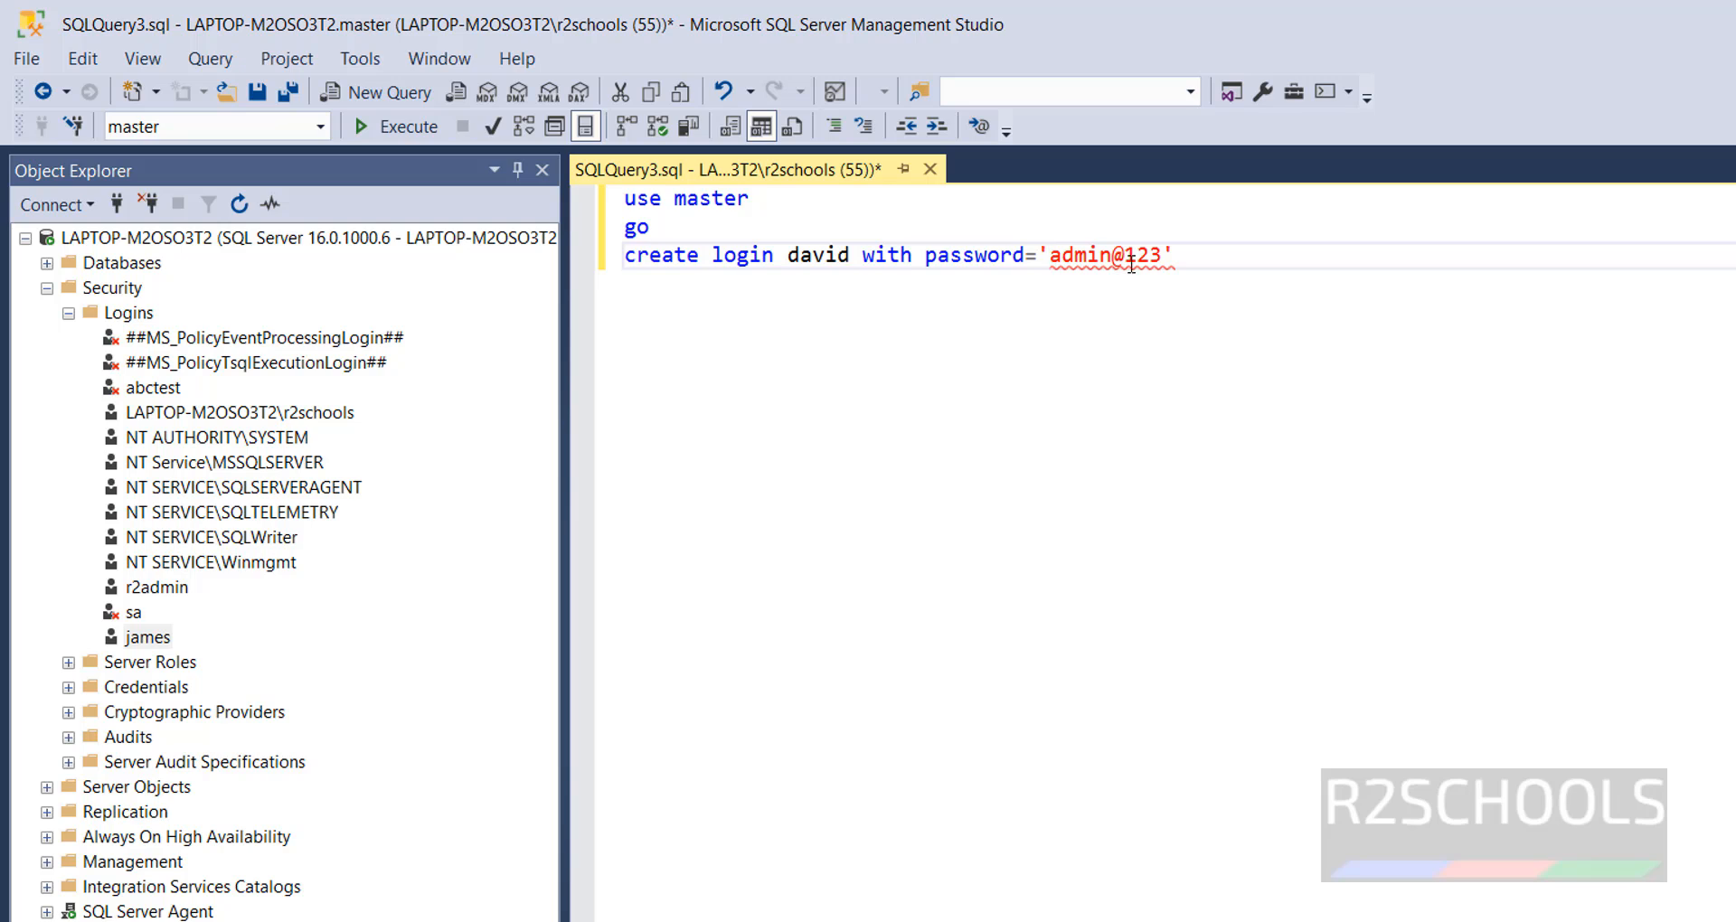
- Execute the login creation script and refresh the Logins folder
{"action": "left_click_drag", "start_coordinate": [1203, 259], "coordinate": [615, 192]}
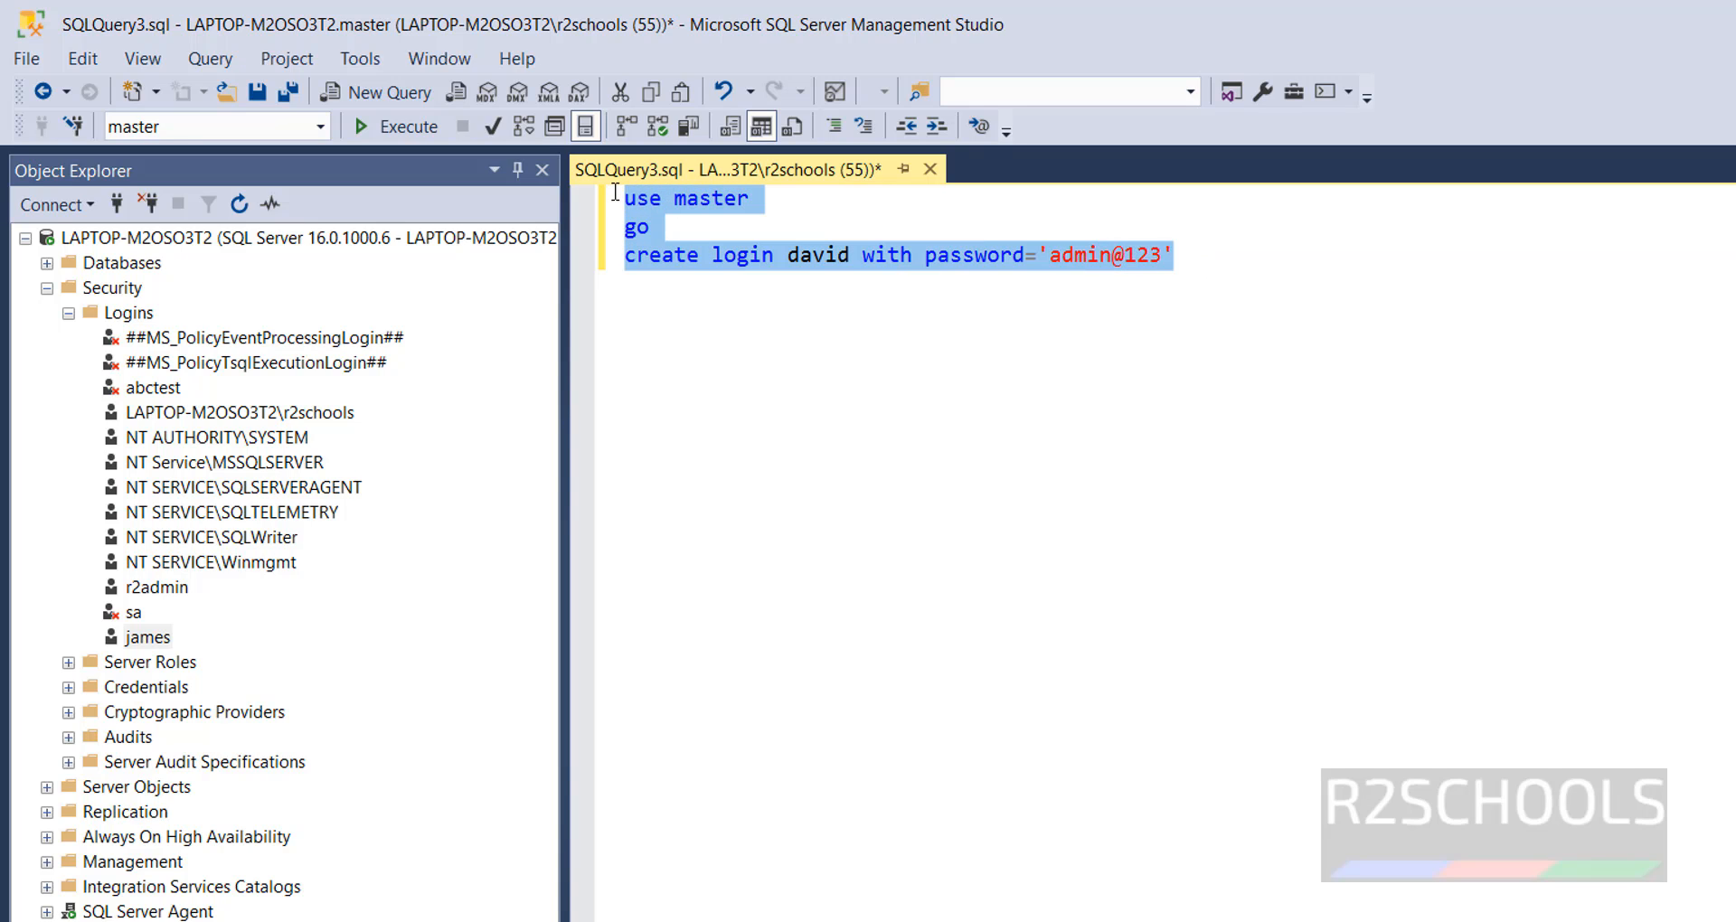
{"action": "left_click", "coordinate": [401, 132]}
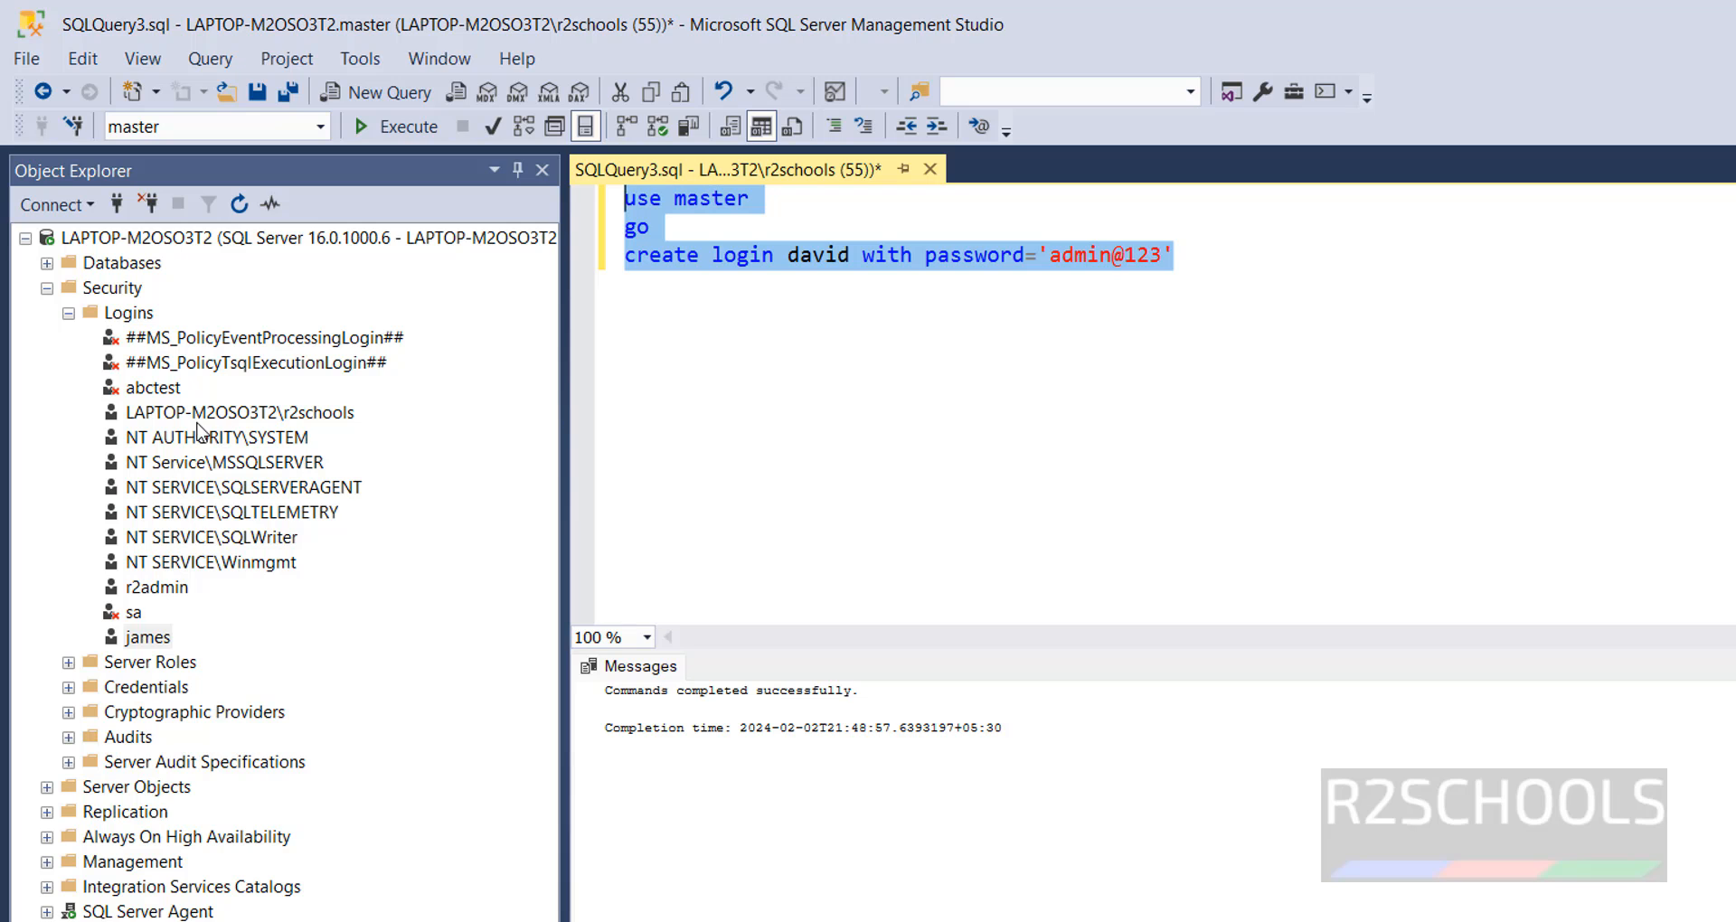
{"action": "right_click", "coordinate": [140, 313]}
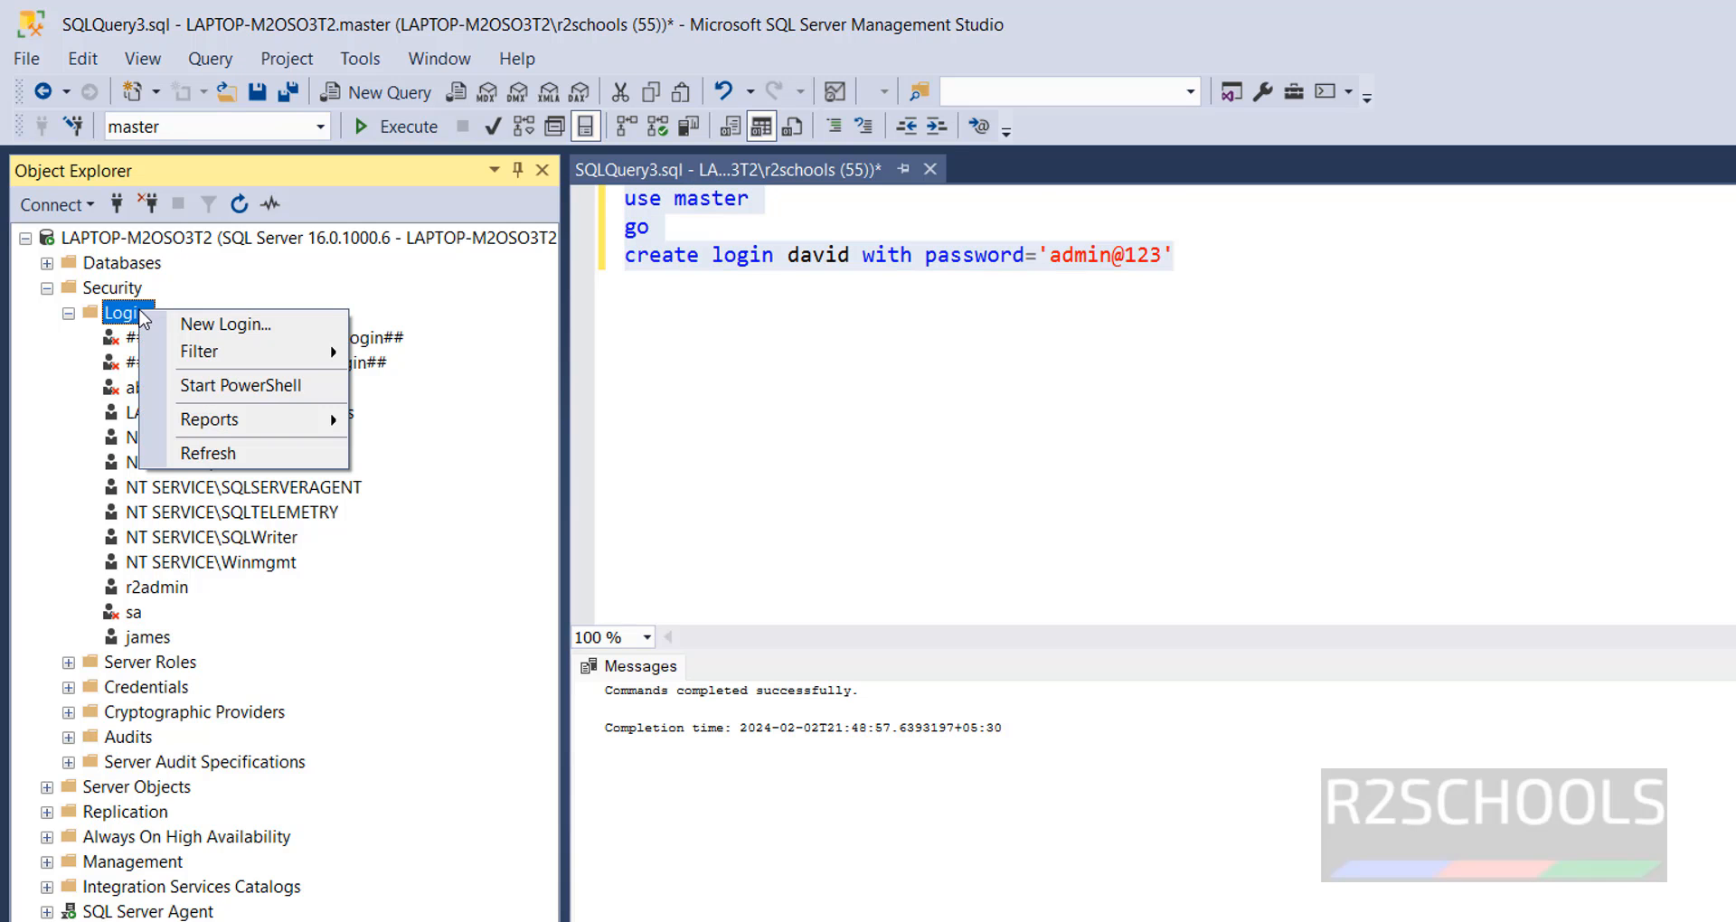
{"action": "left_click", "coordinate": [206, 454]}
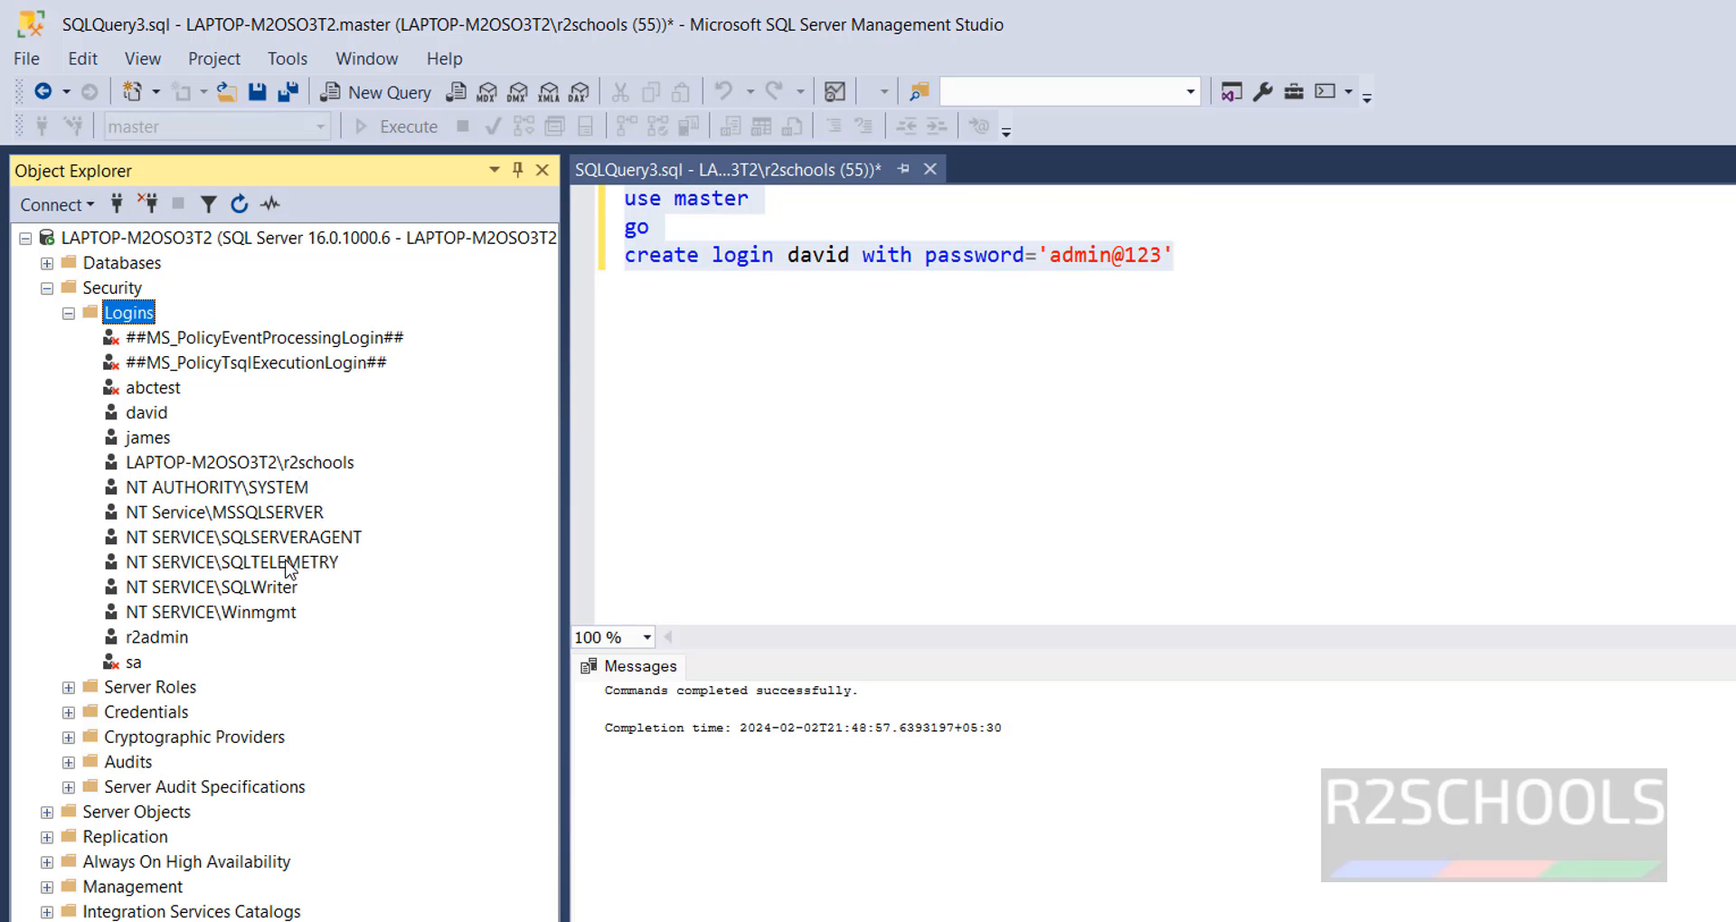
- Open the newly created login's properties and set its default database to AdventureWorks2022
{"action": "right_click", "coordinate": [150, 418]}
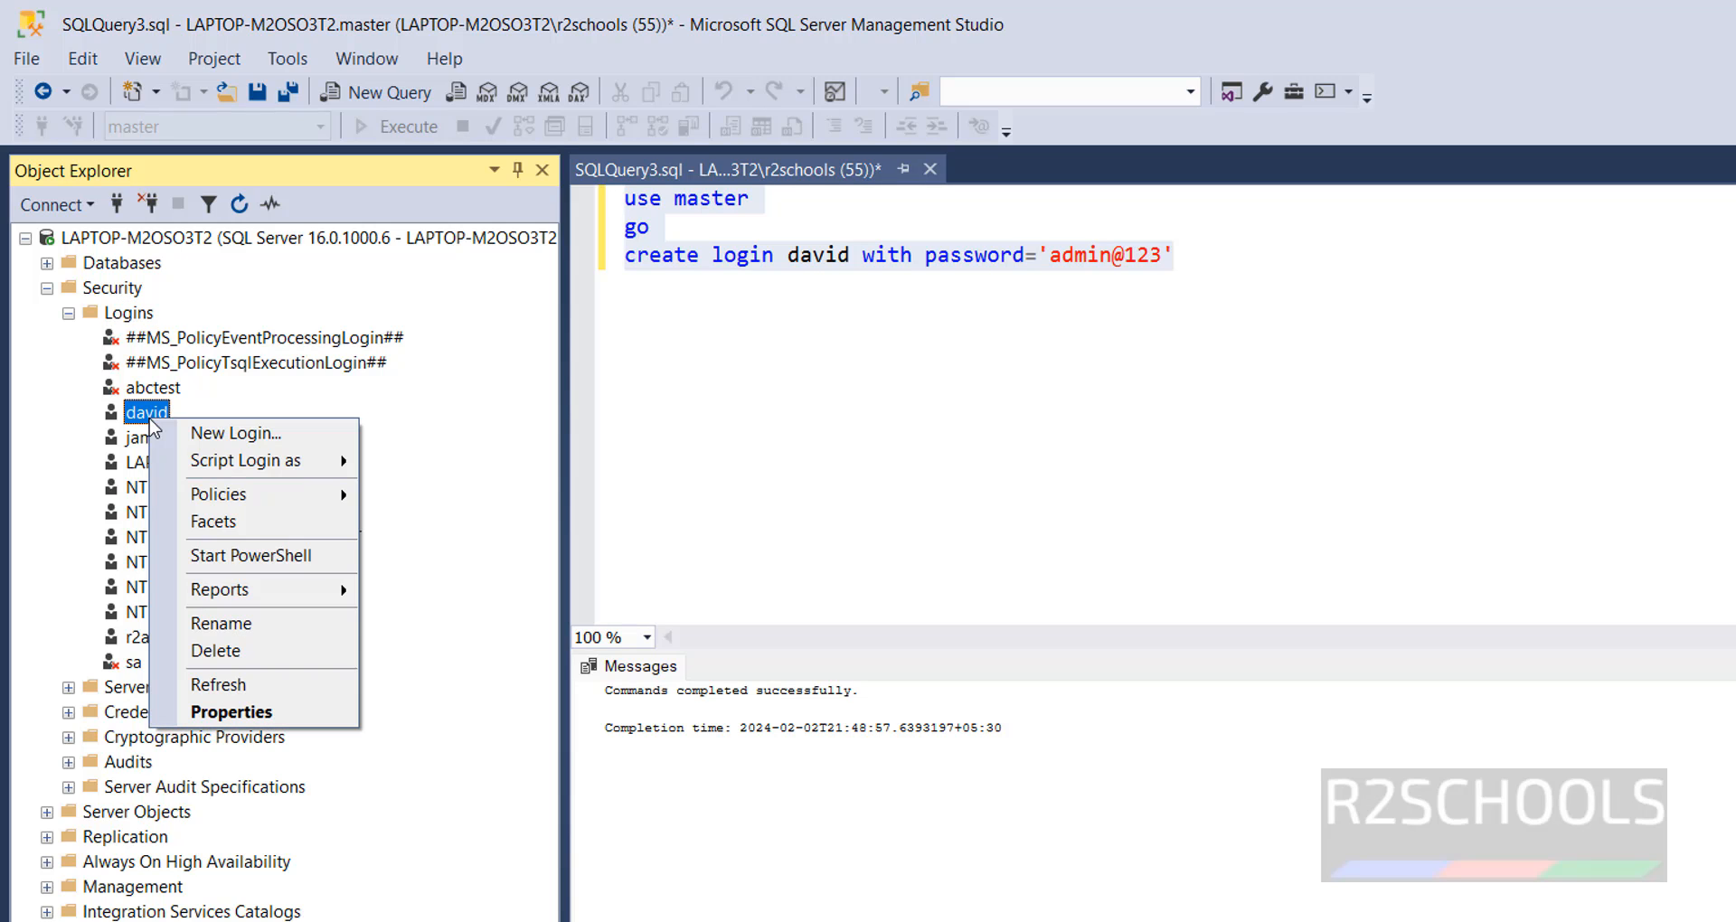
{"action": "left_click", "coordinate": [231, 714]}
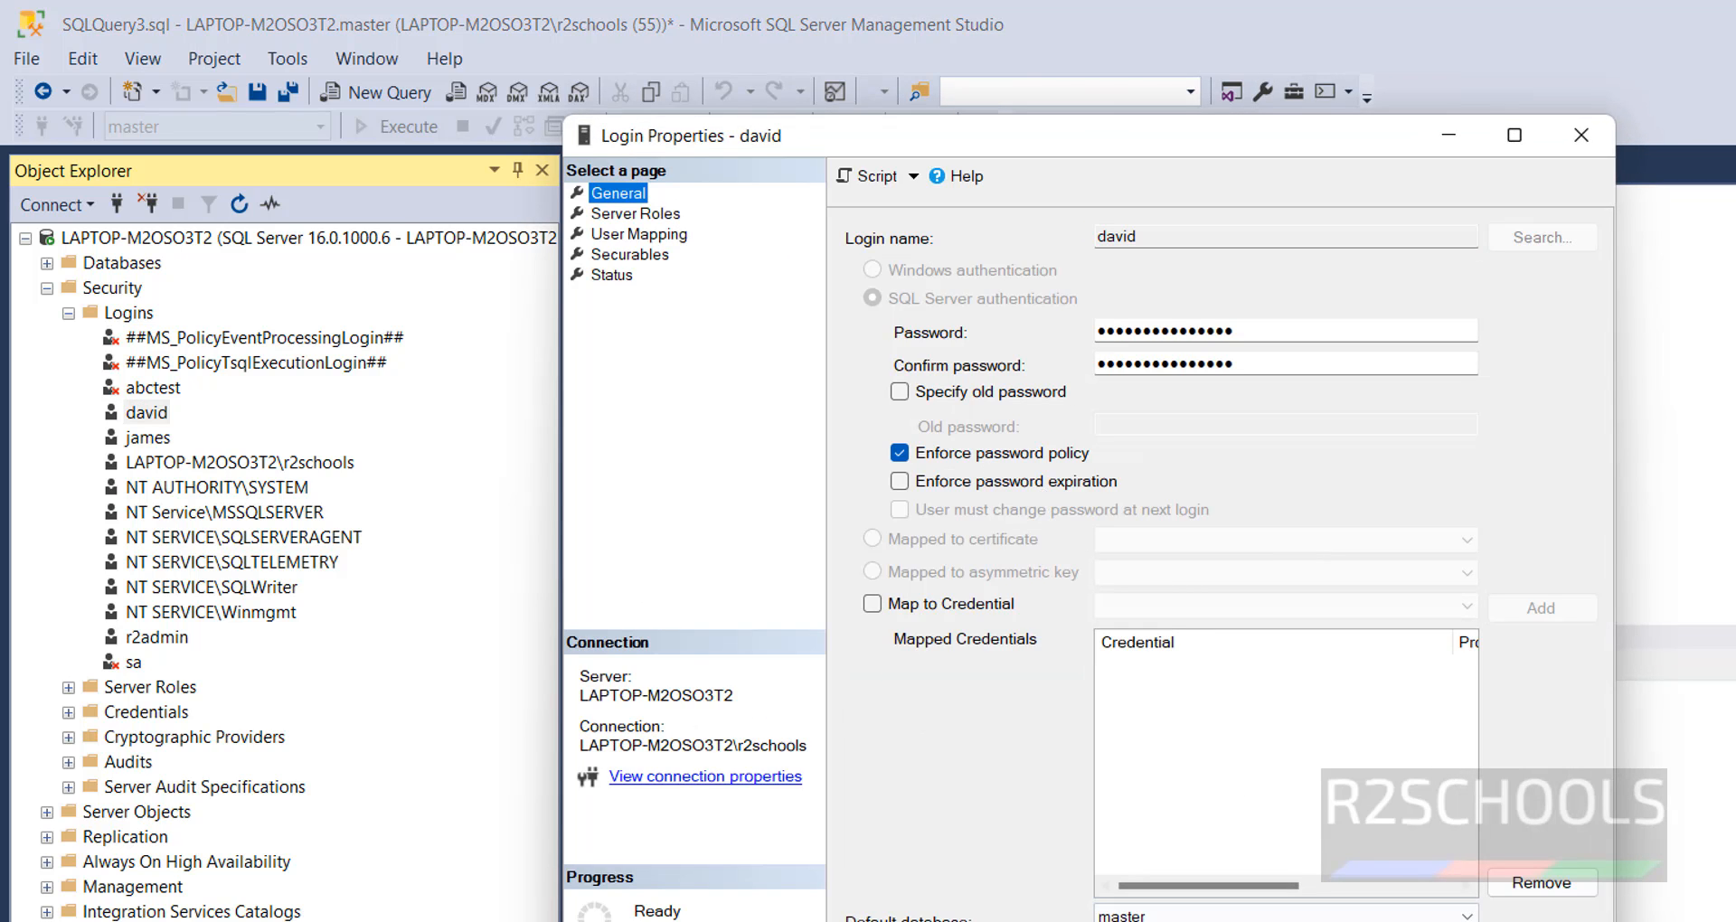
{"action": "left_click", "coordinate": [1266, 915]}
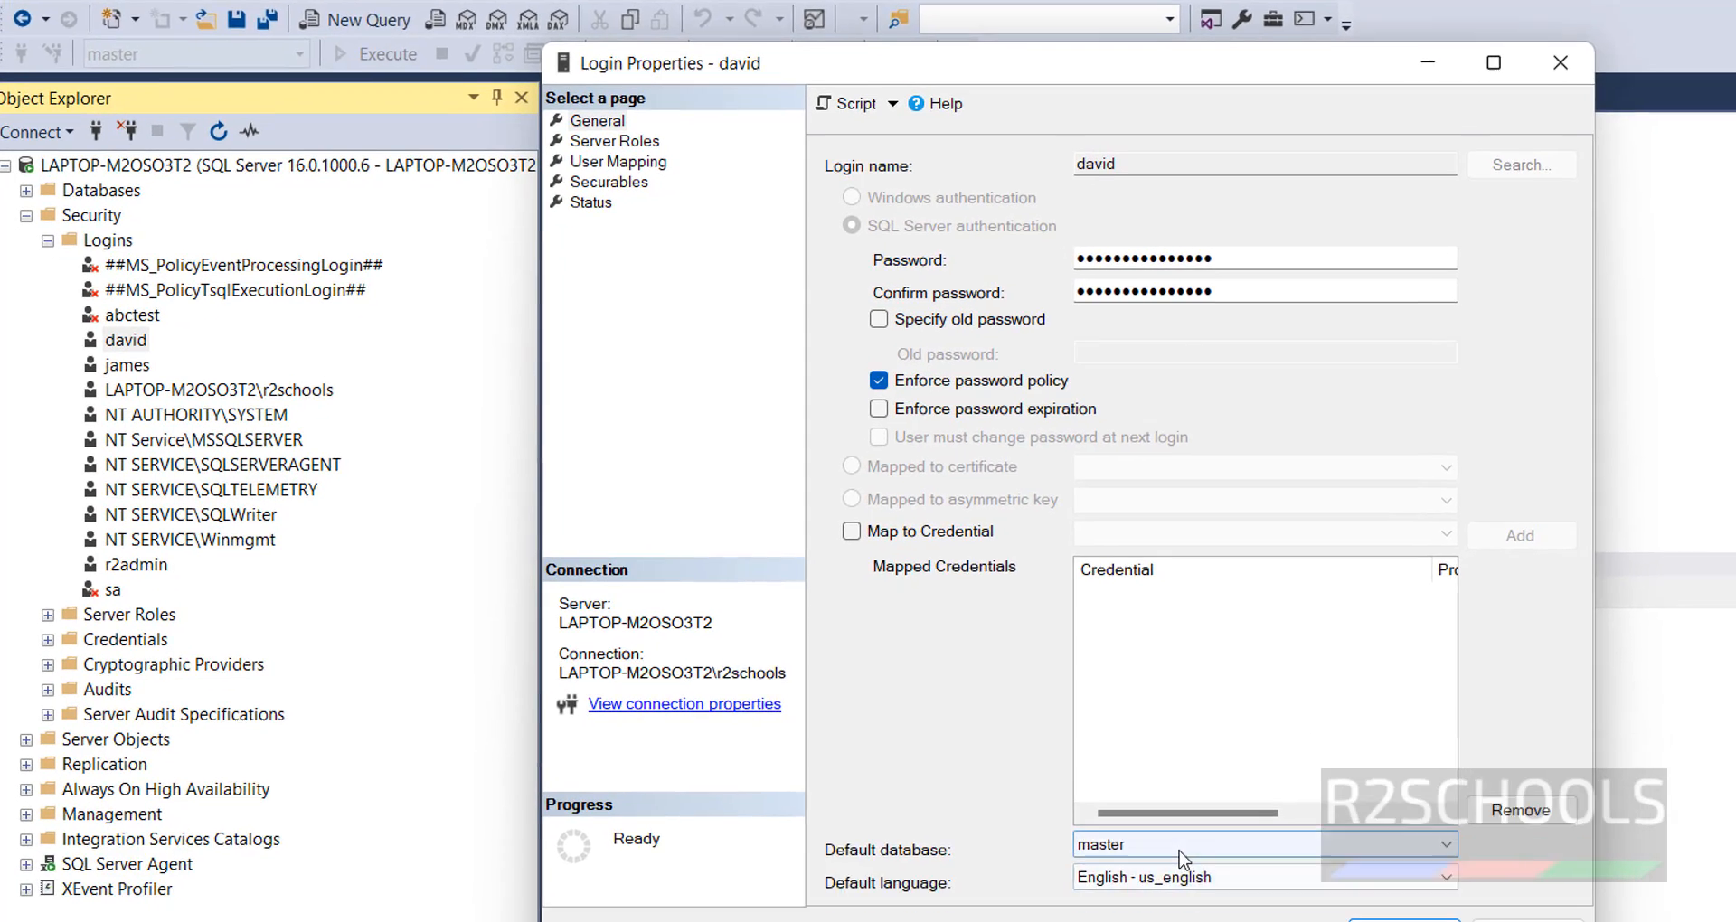
{"action": "left_click", "coordinate": [1190, 915]}
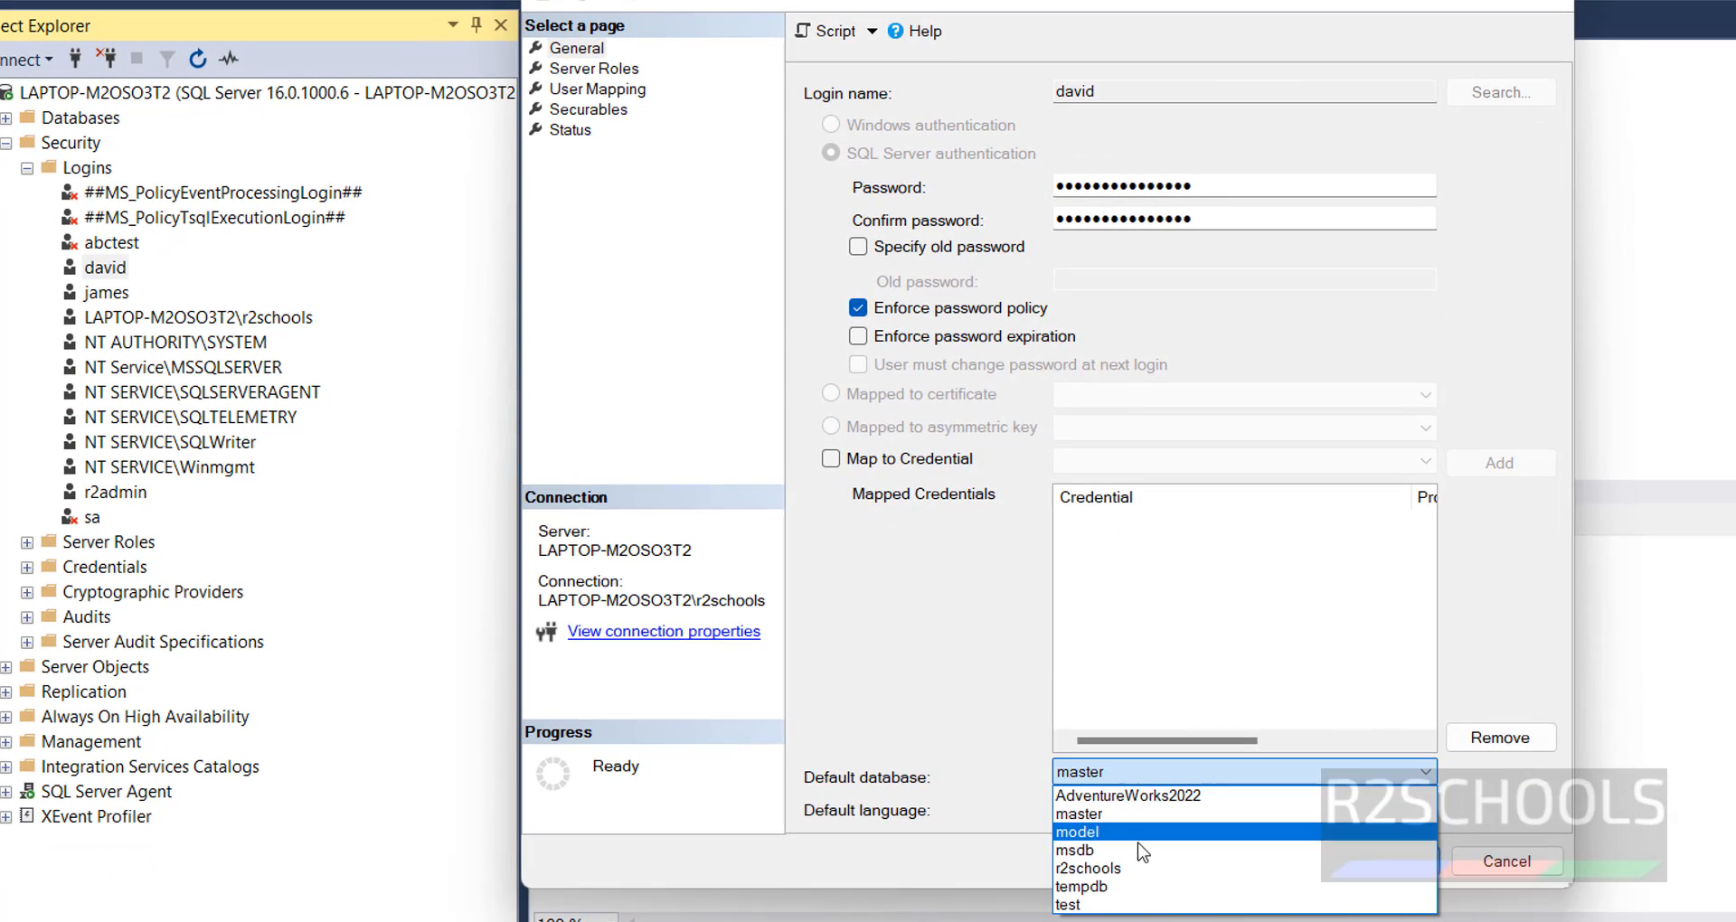
{"action": "left_click", "coordinate": [1145, 801]}
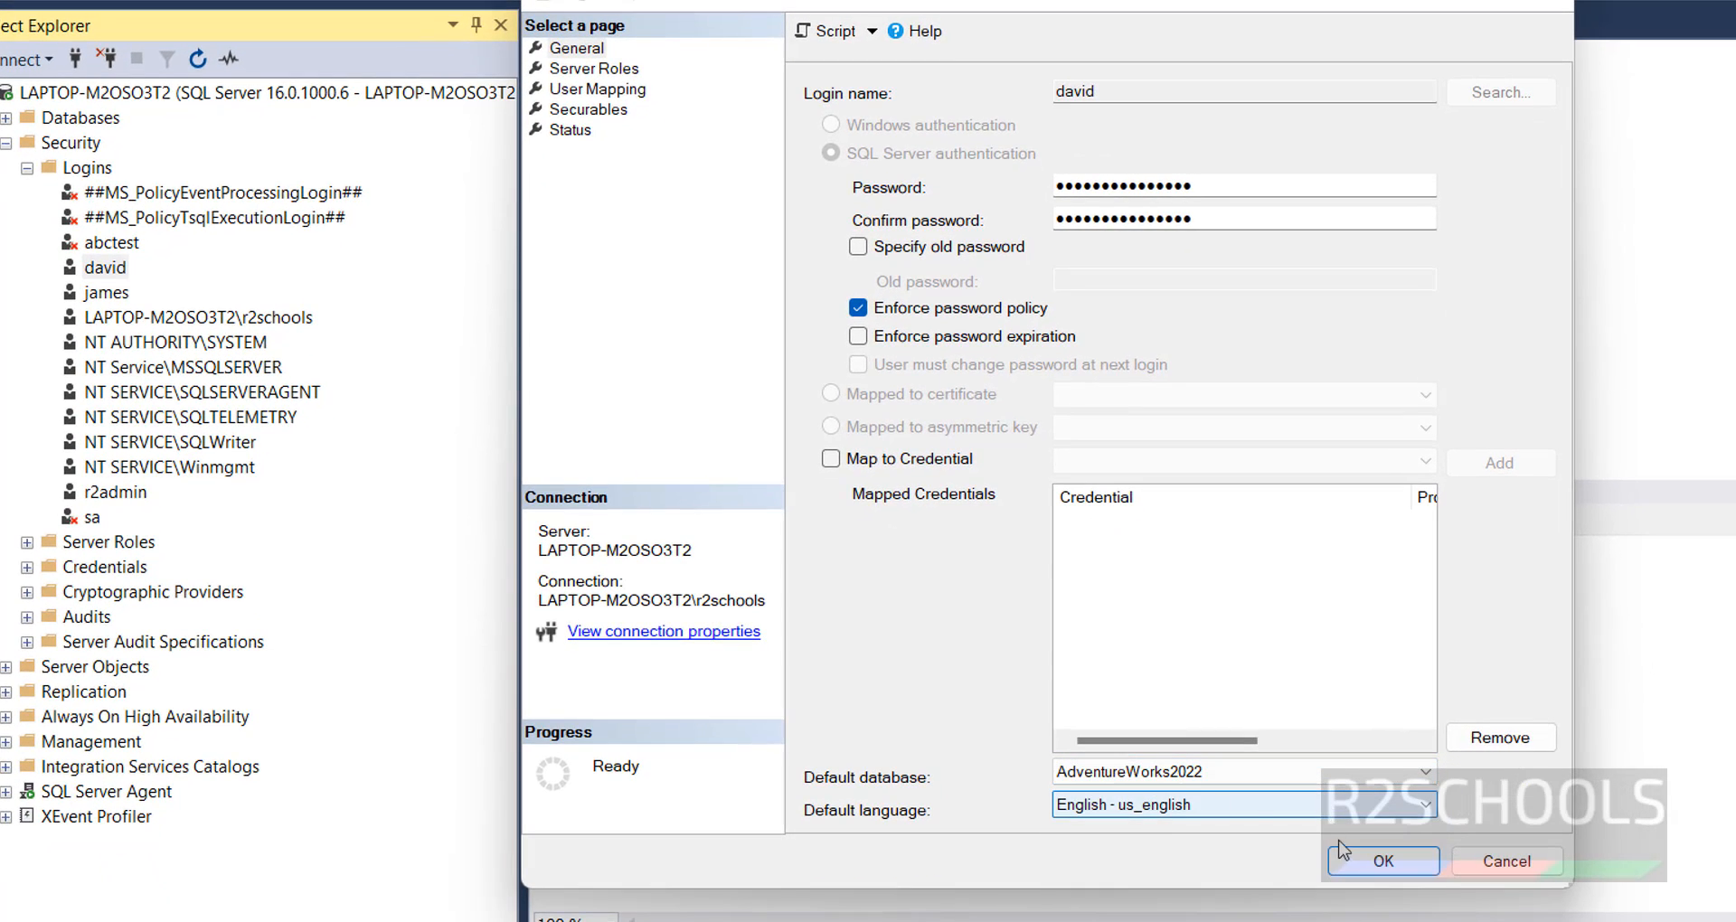
{"action": "left_click", "coordinate": [1165, 779]}
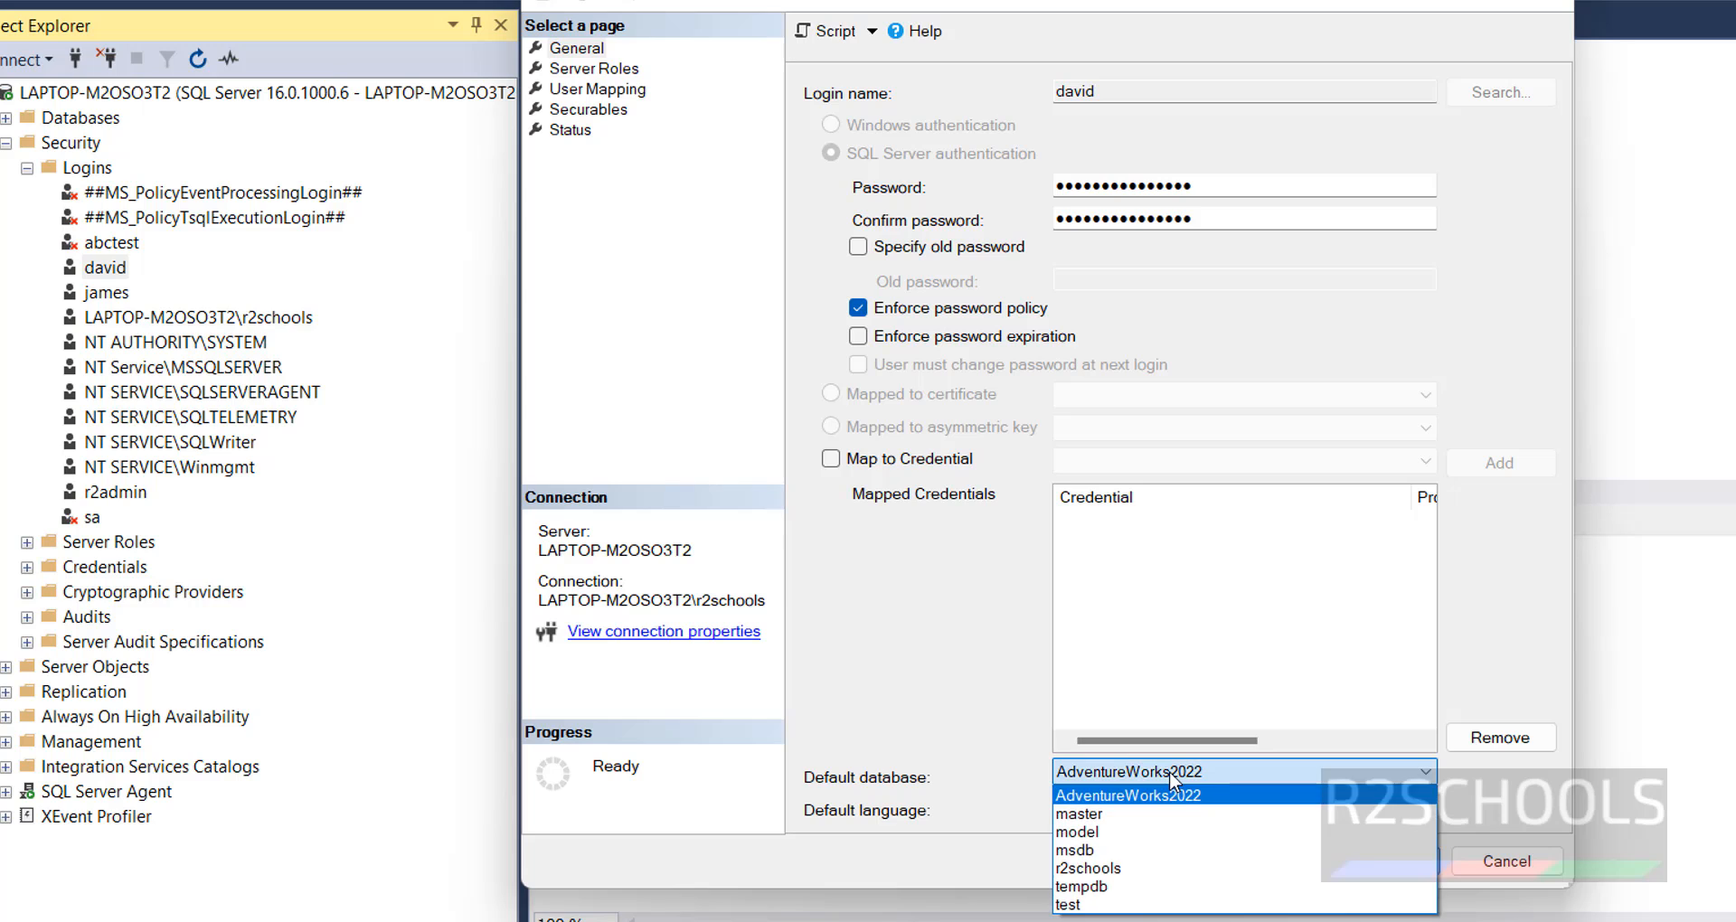
{"action": "left_click", "coordinate": [1169, 782]}
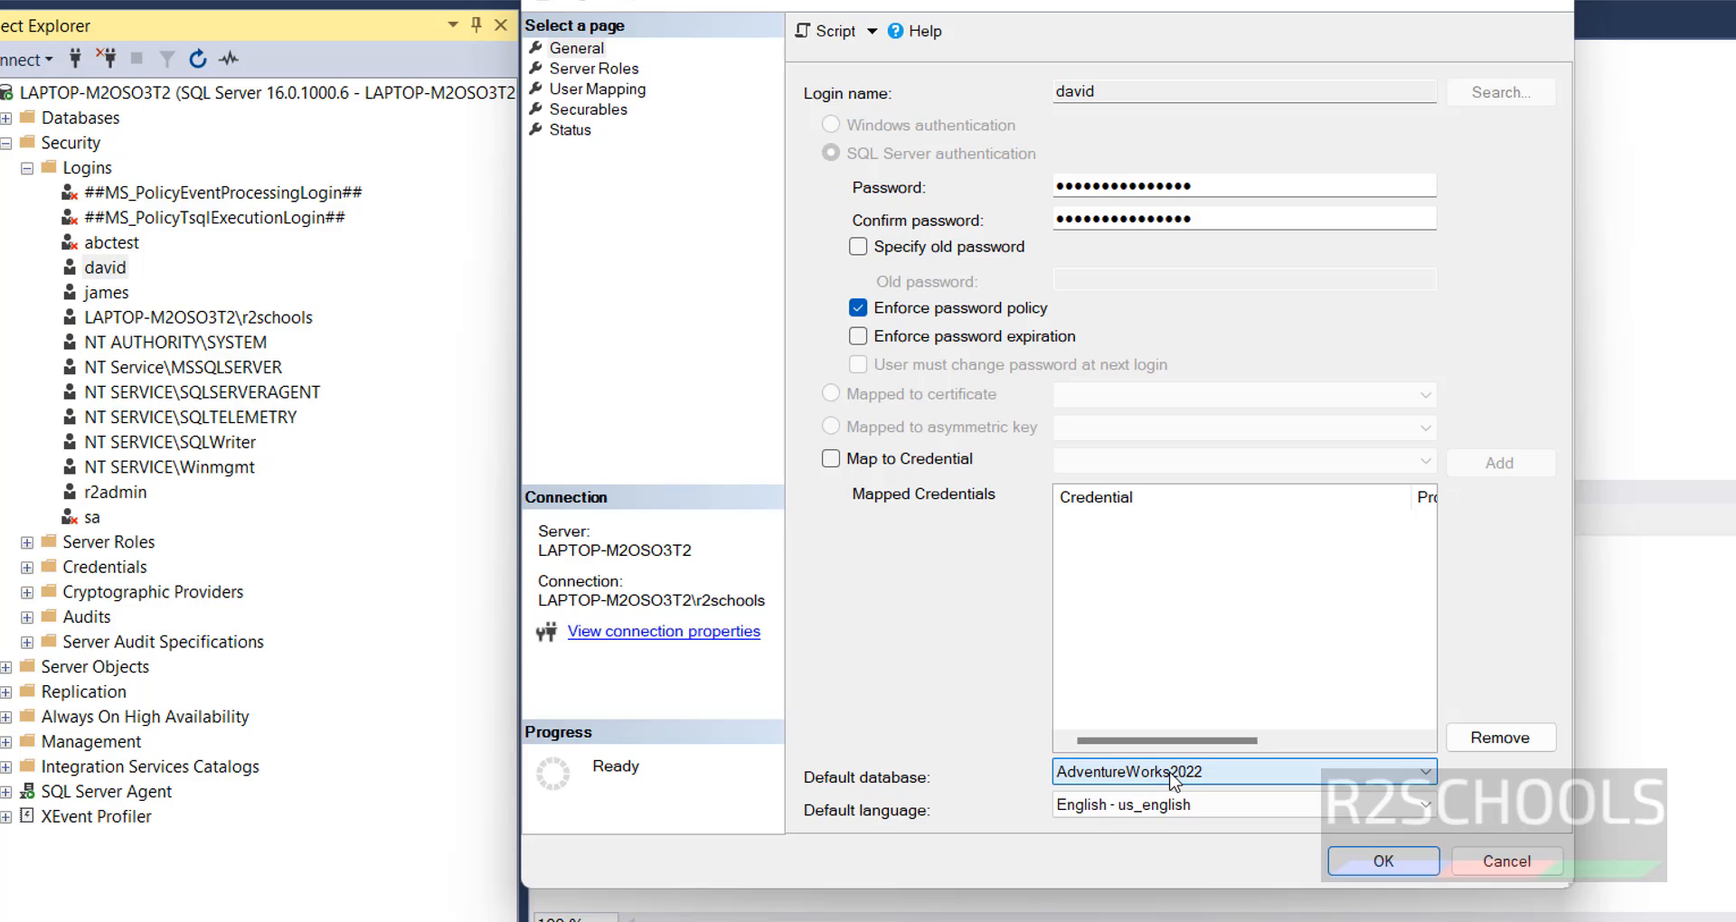
- Check the login's server roles, and map it to the r2schools database with db_datareader and db_datawriter membership
{"action": "left_click", "coordinate": [598, 72]}
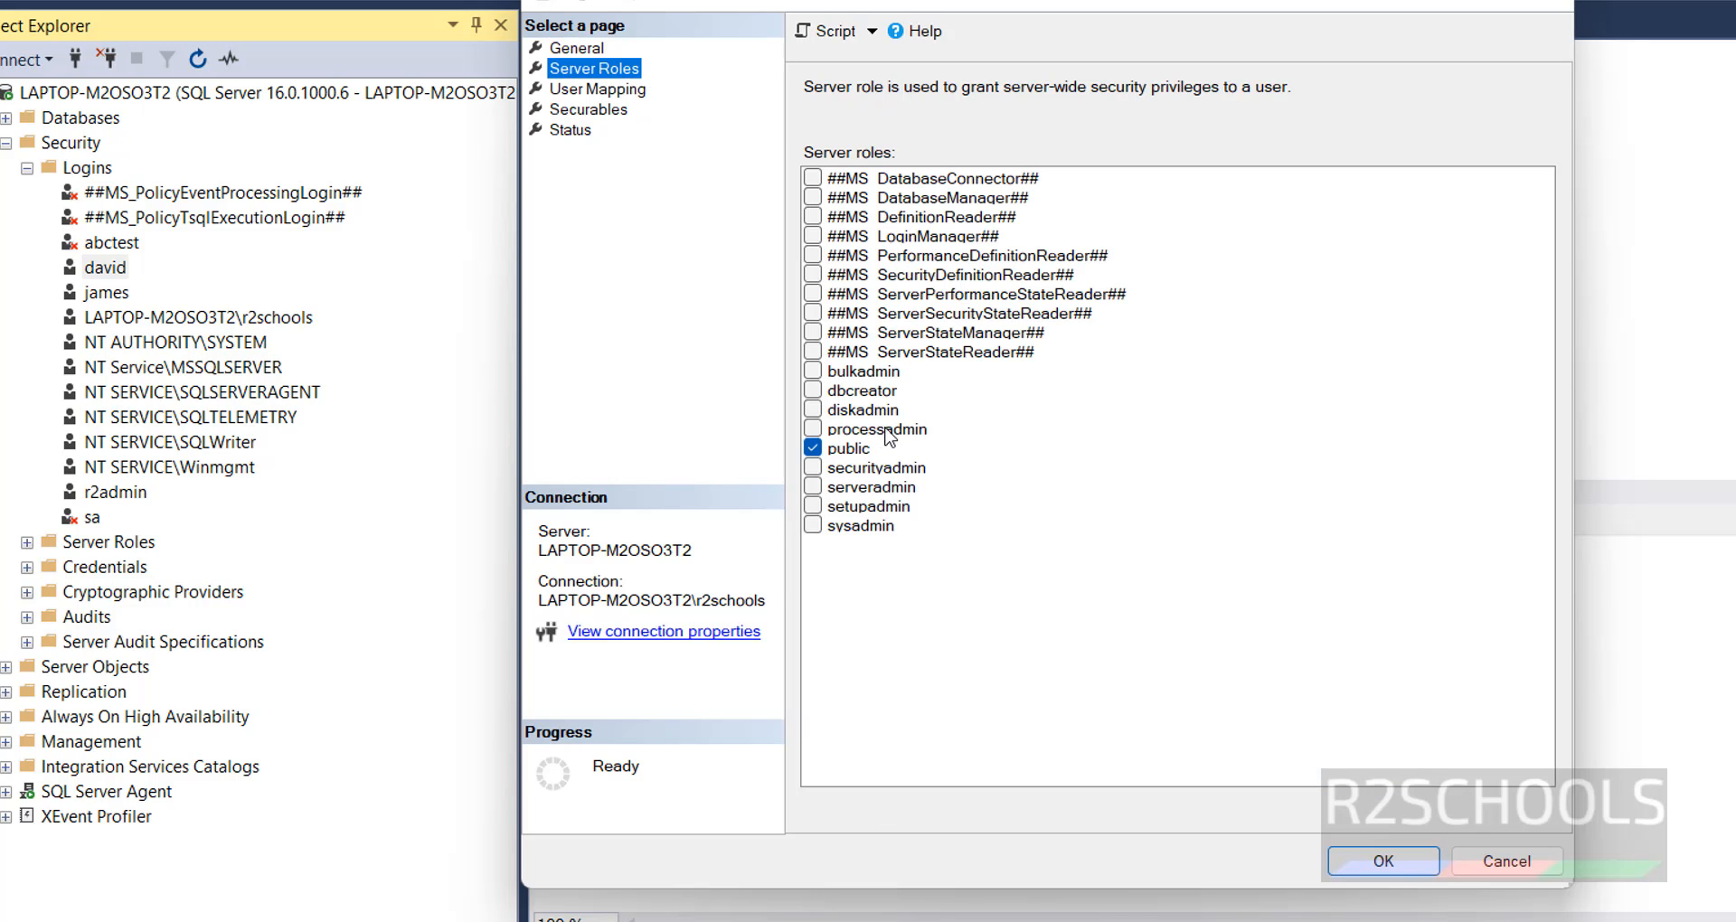
{"action": "left_click", "coordinate": [599, 89]}
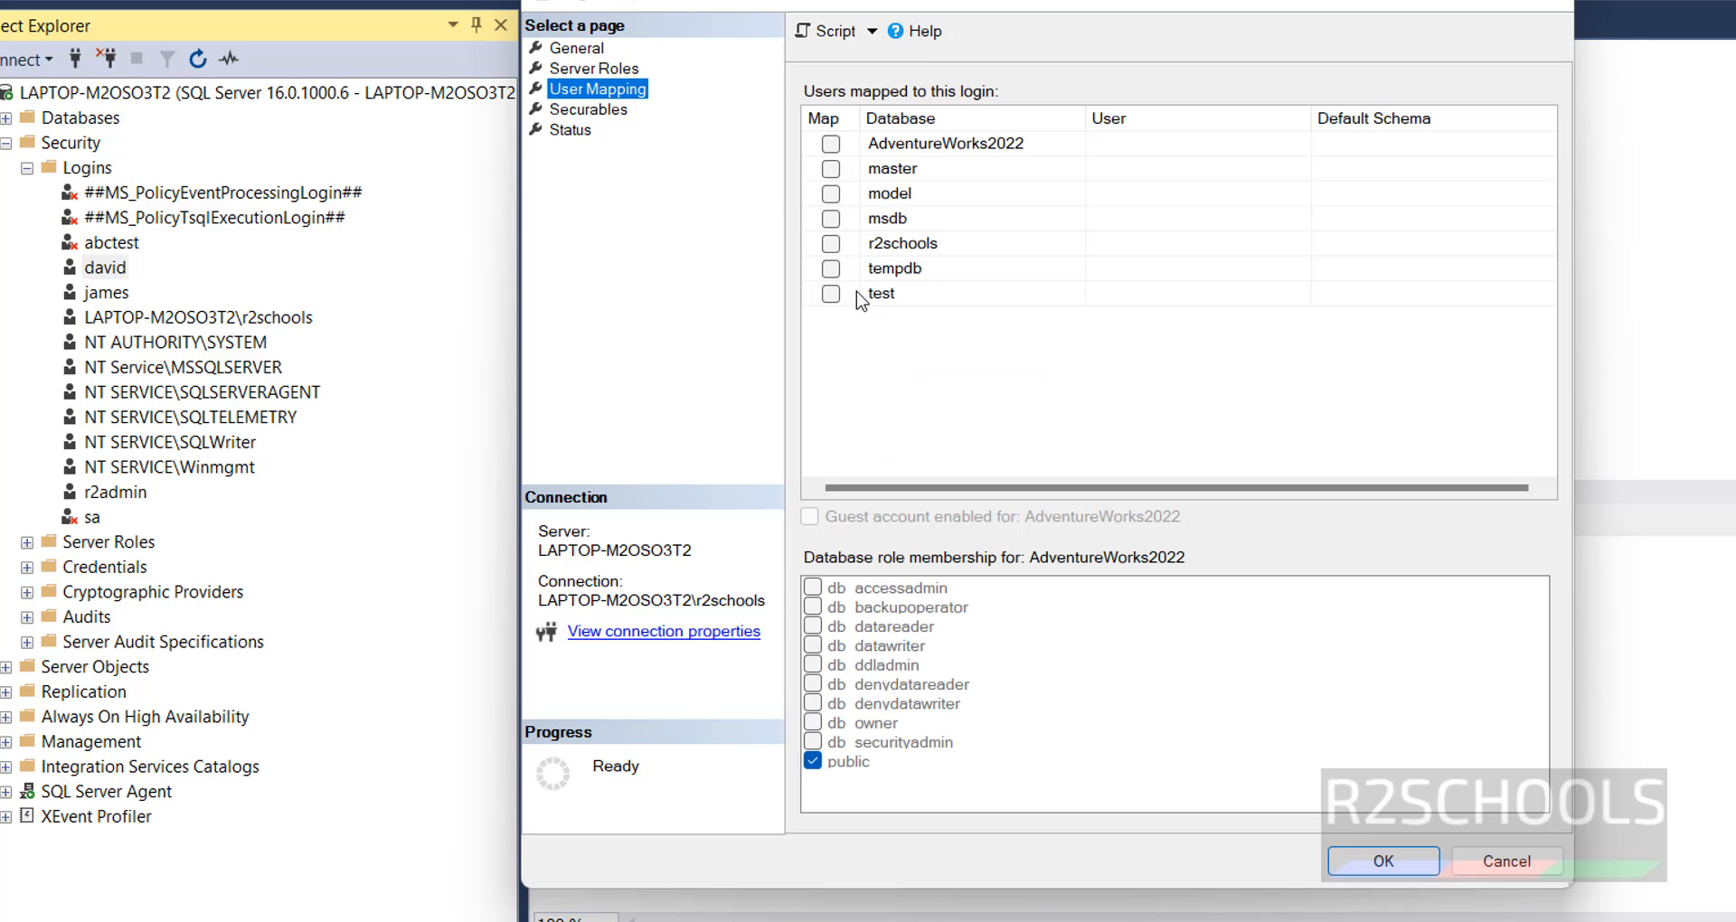
{"action": "left_click", "coordinate": [830, 243]}
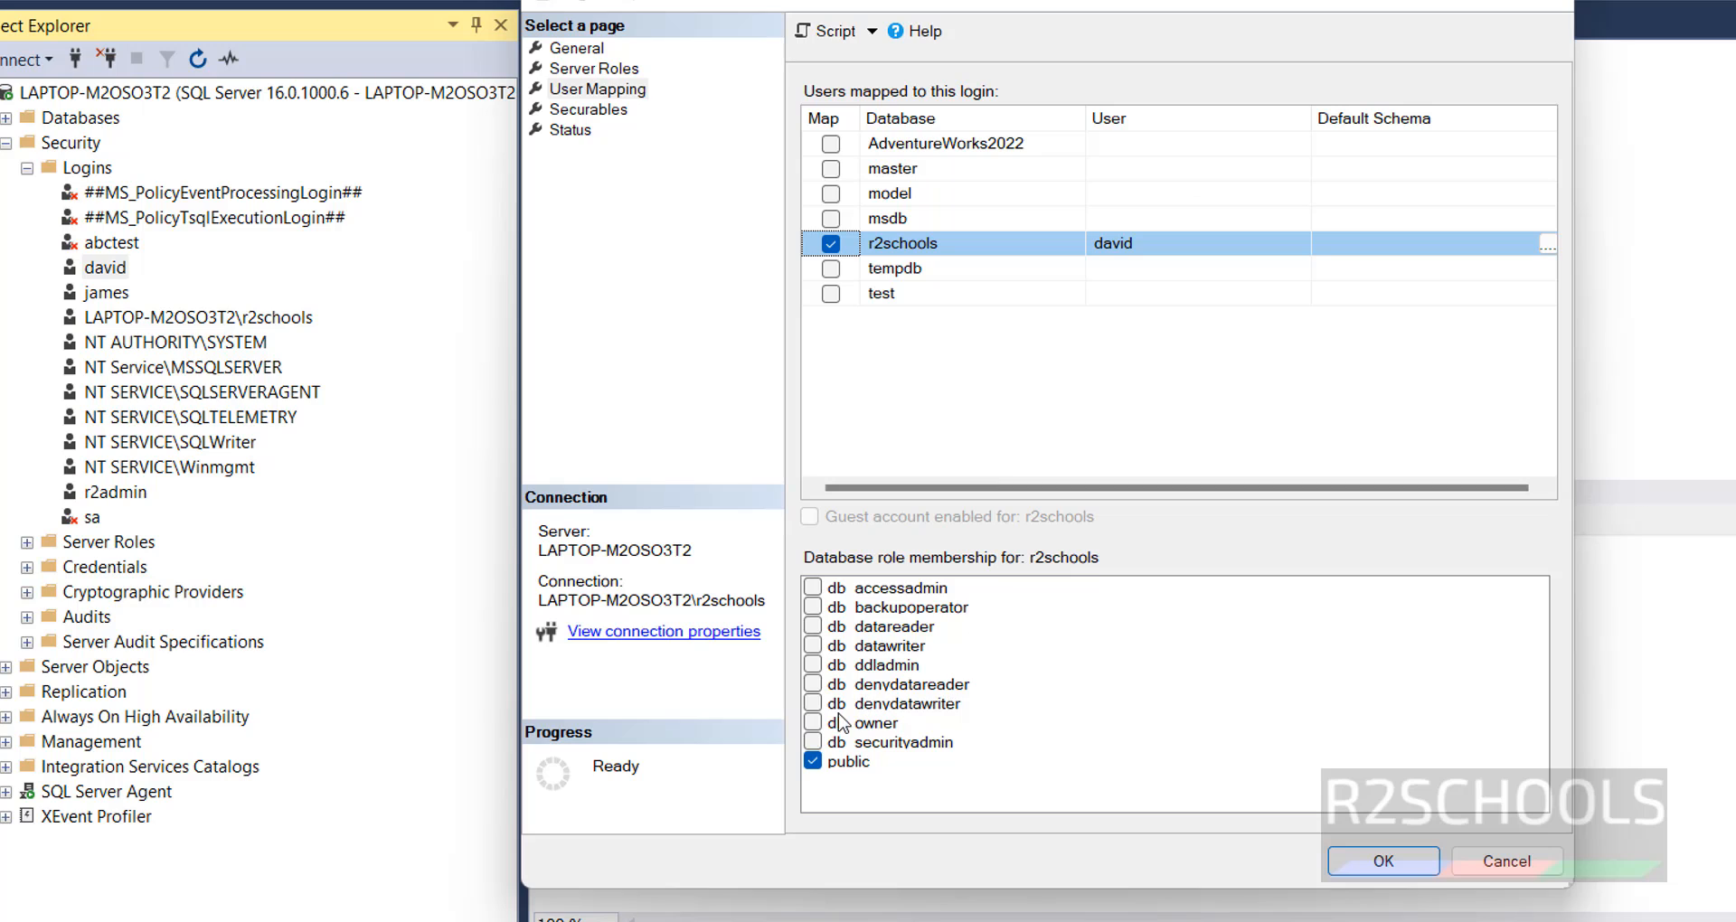
{"action": "left_click", "coordinate": [811, 648]}
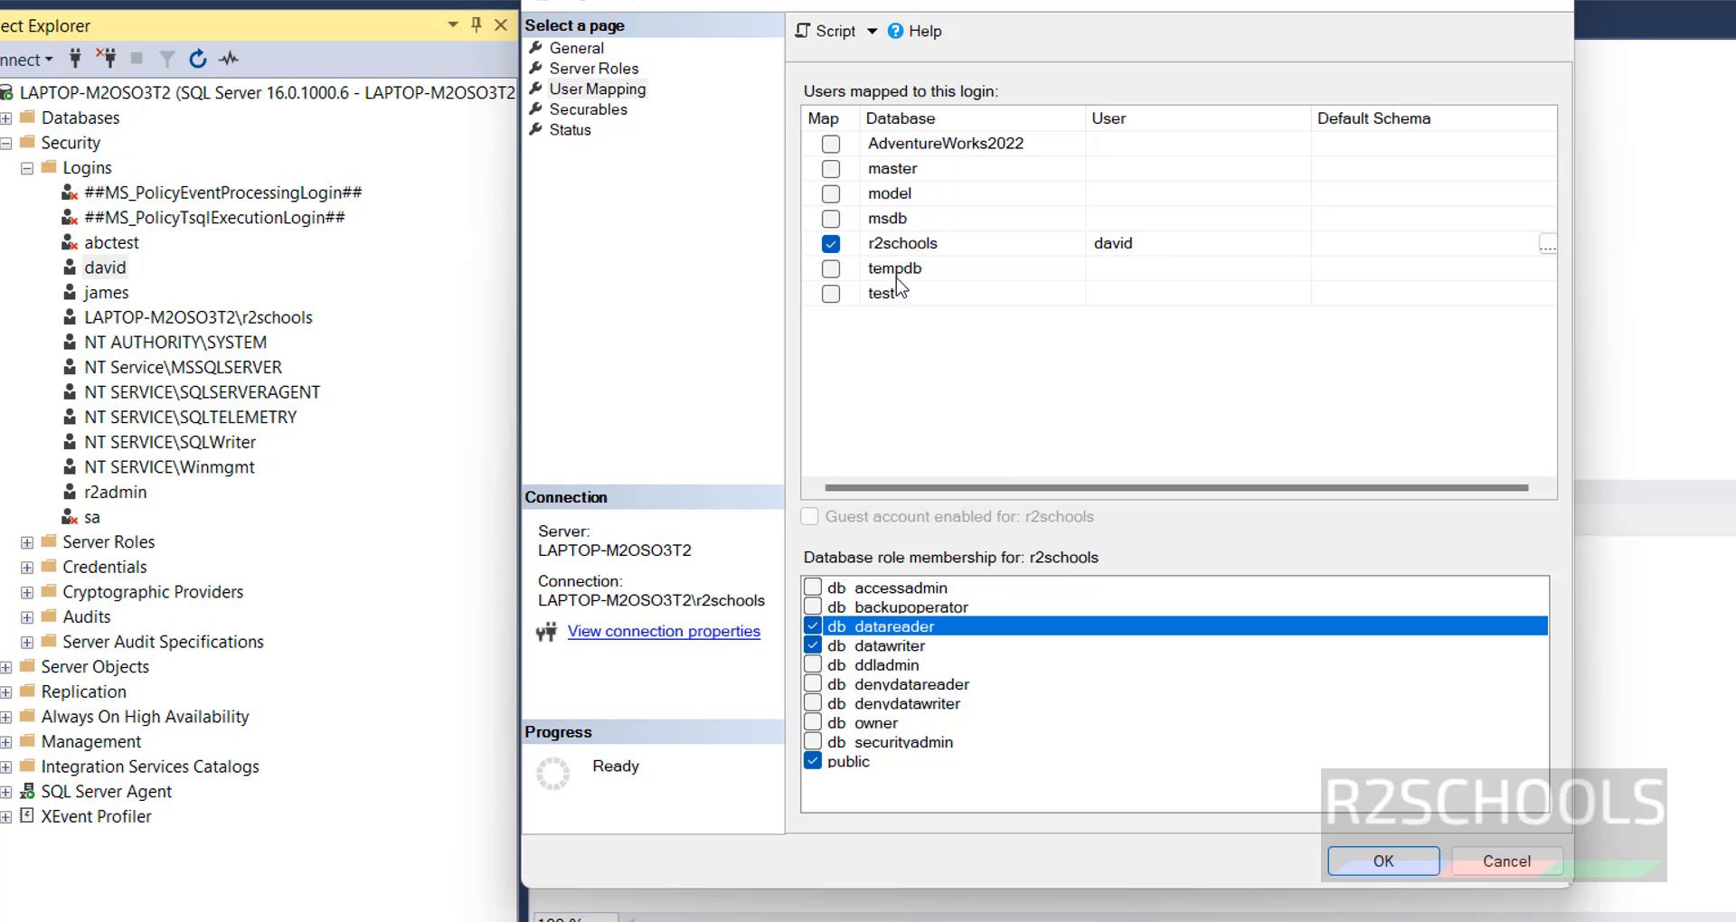
- Map the login to the AdventureWorks2022 database with the db_datareader and db_datawriter roles
{"action": "left_click", "coordinate": [830, 144]}
{"action": "left_click", "coordinate": [813, 667]}
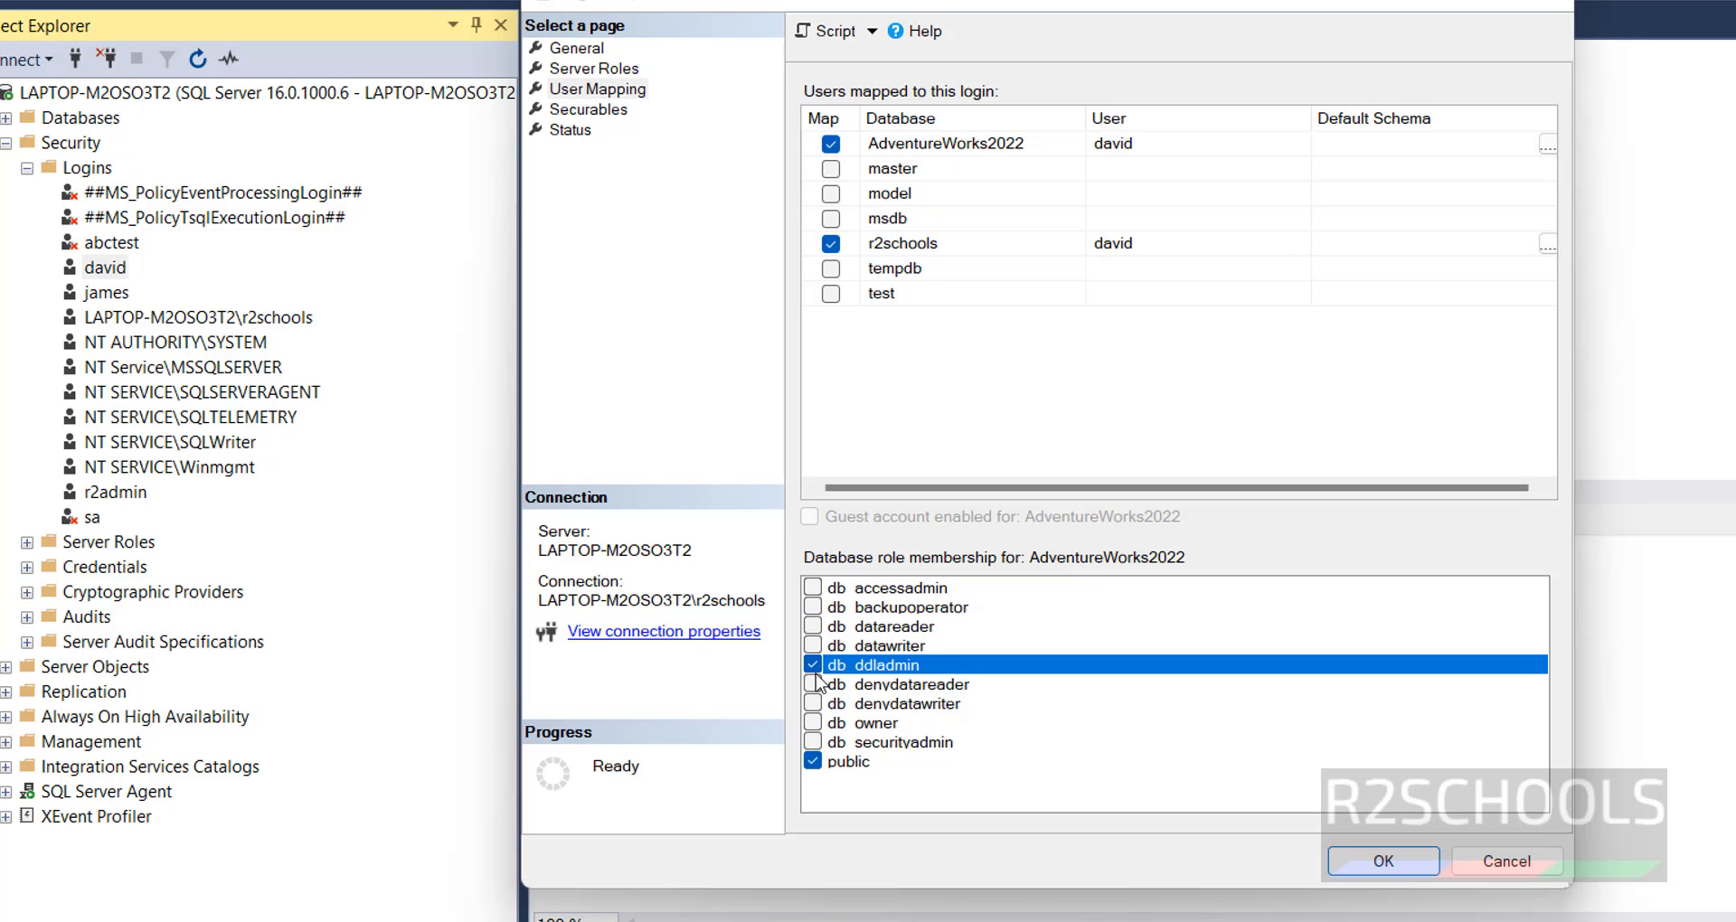
{"action": "left_click", "coordinate": [813, 666]}
{"action": "left_click", "coordinate": [812, 645]}
{"action": "left_click", "coordinate": [812, 626]}
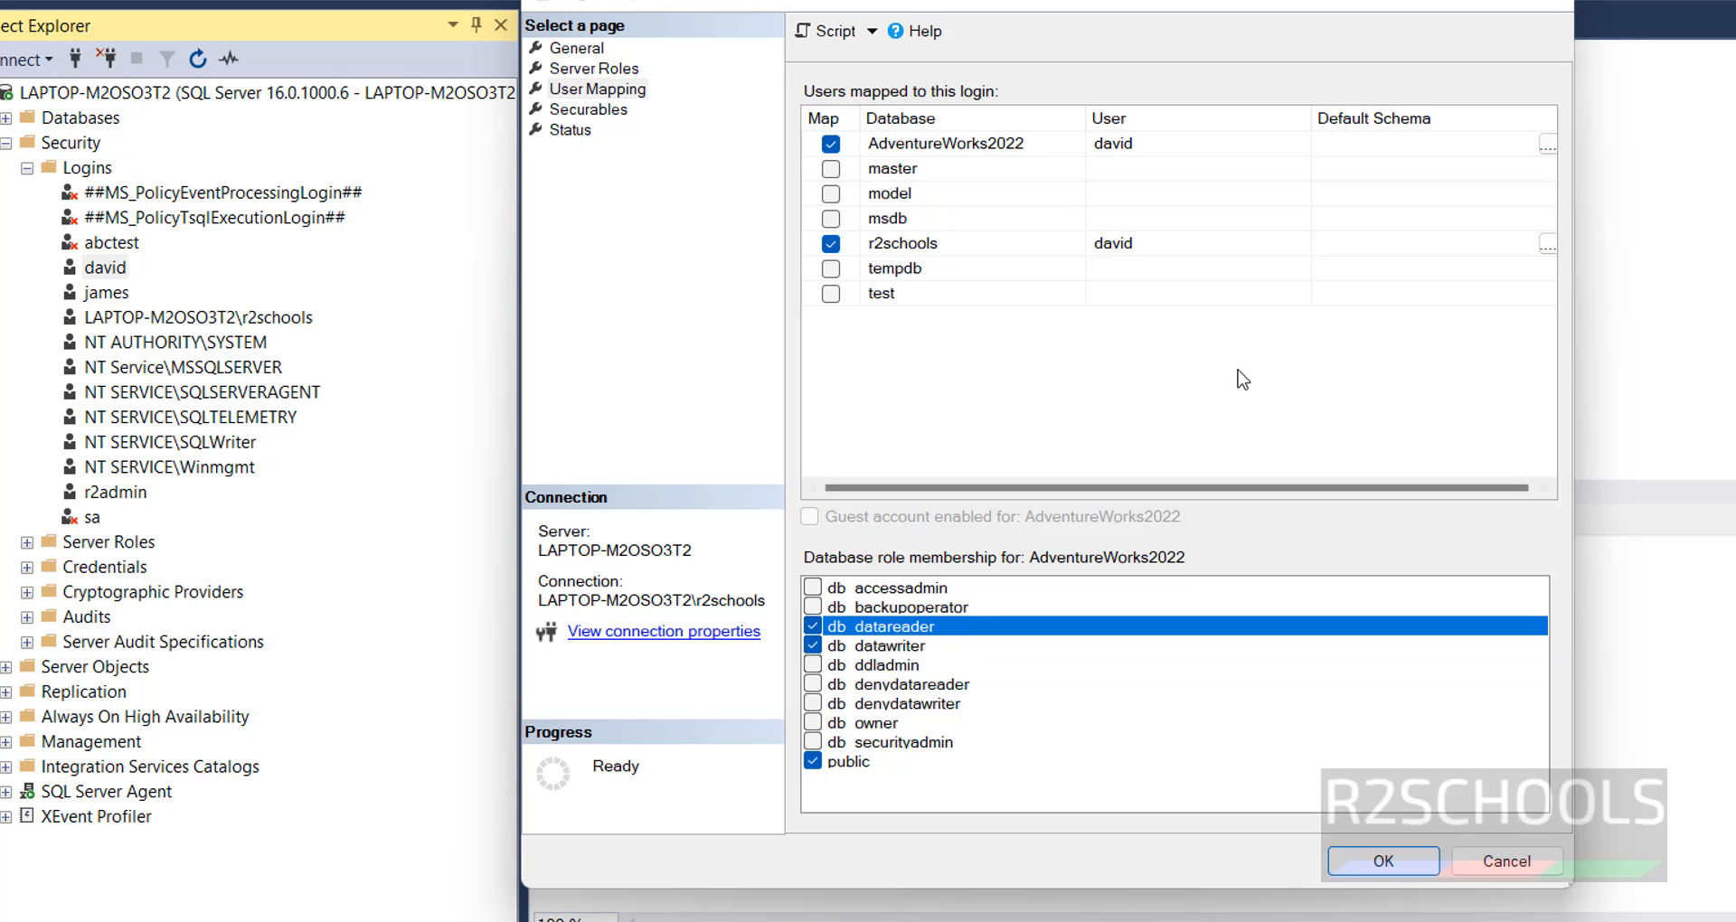
- Look over the login's securable permissions and status settings, and save the changed login properties
{"action": "left_click", "coordinate": [597, 110]}
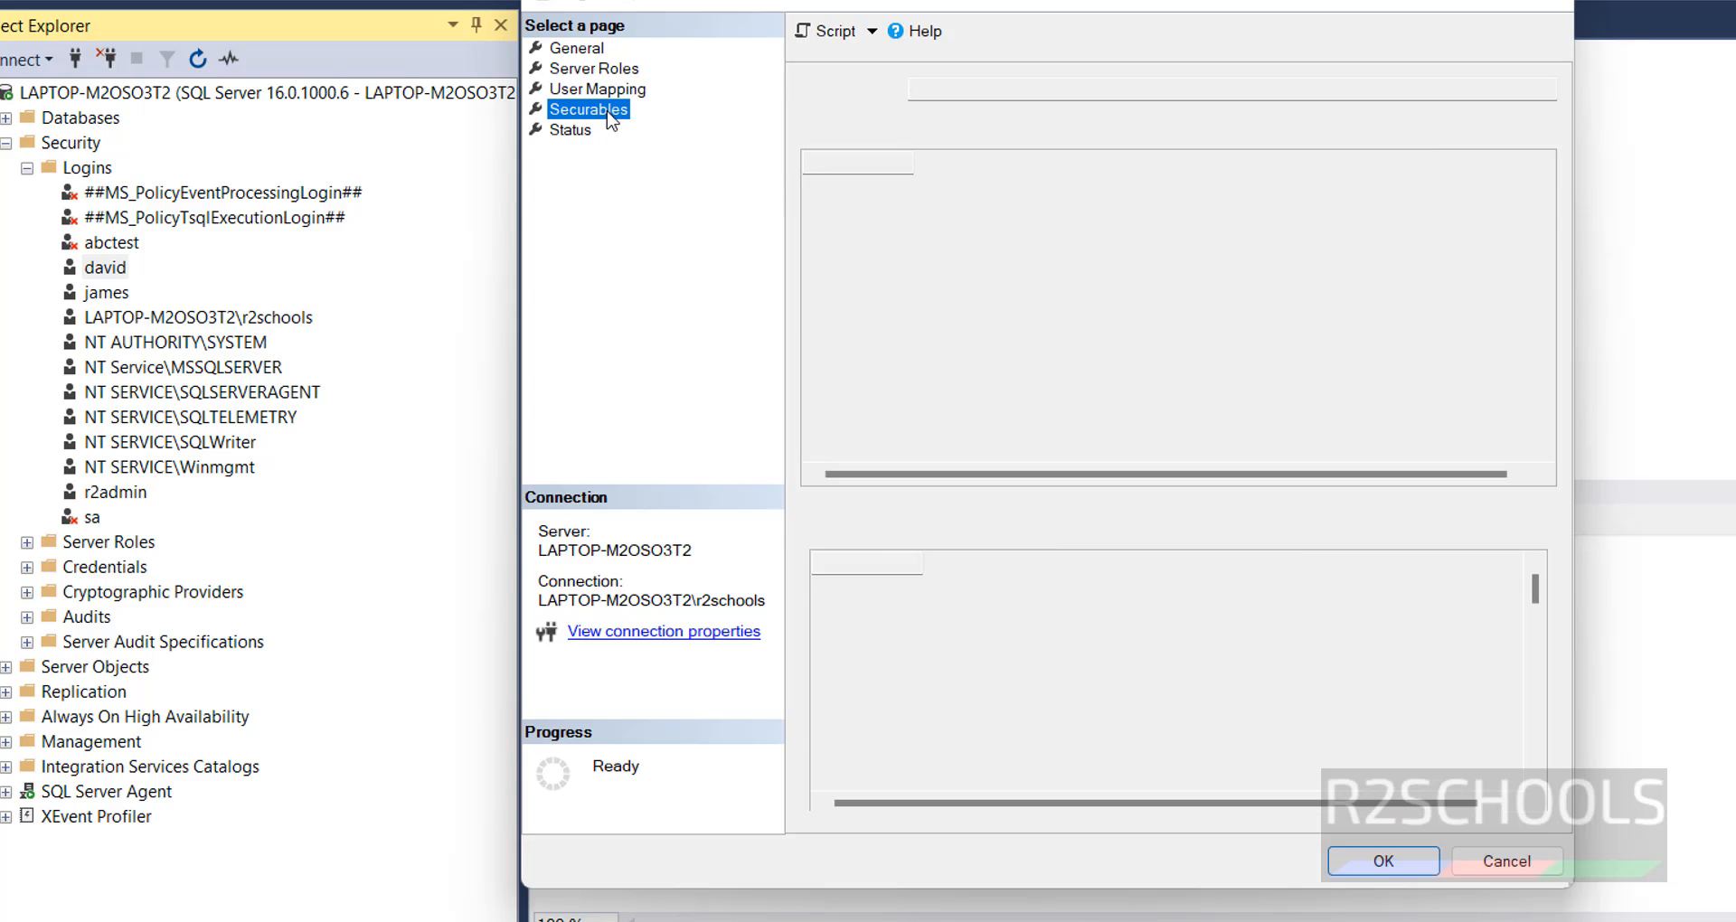
{"action": "scroll", "coordinate": [1130, 692], "scroll_direction": "down", "scroll_amount": 10}
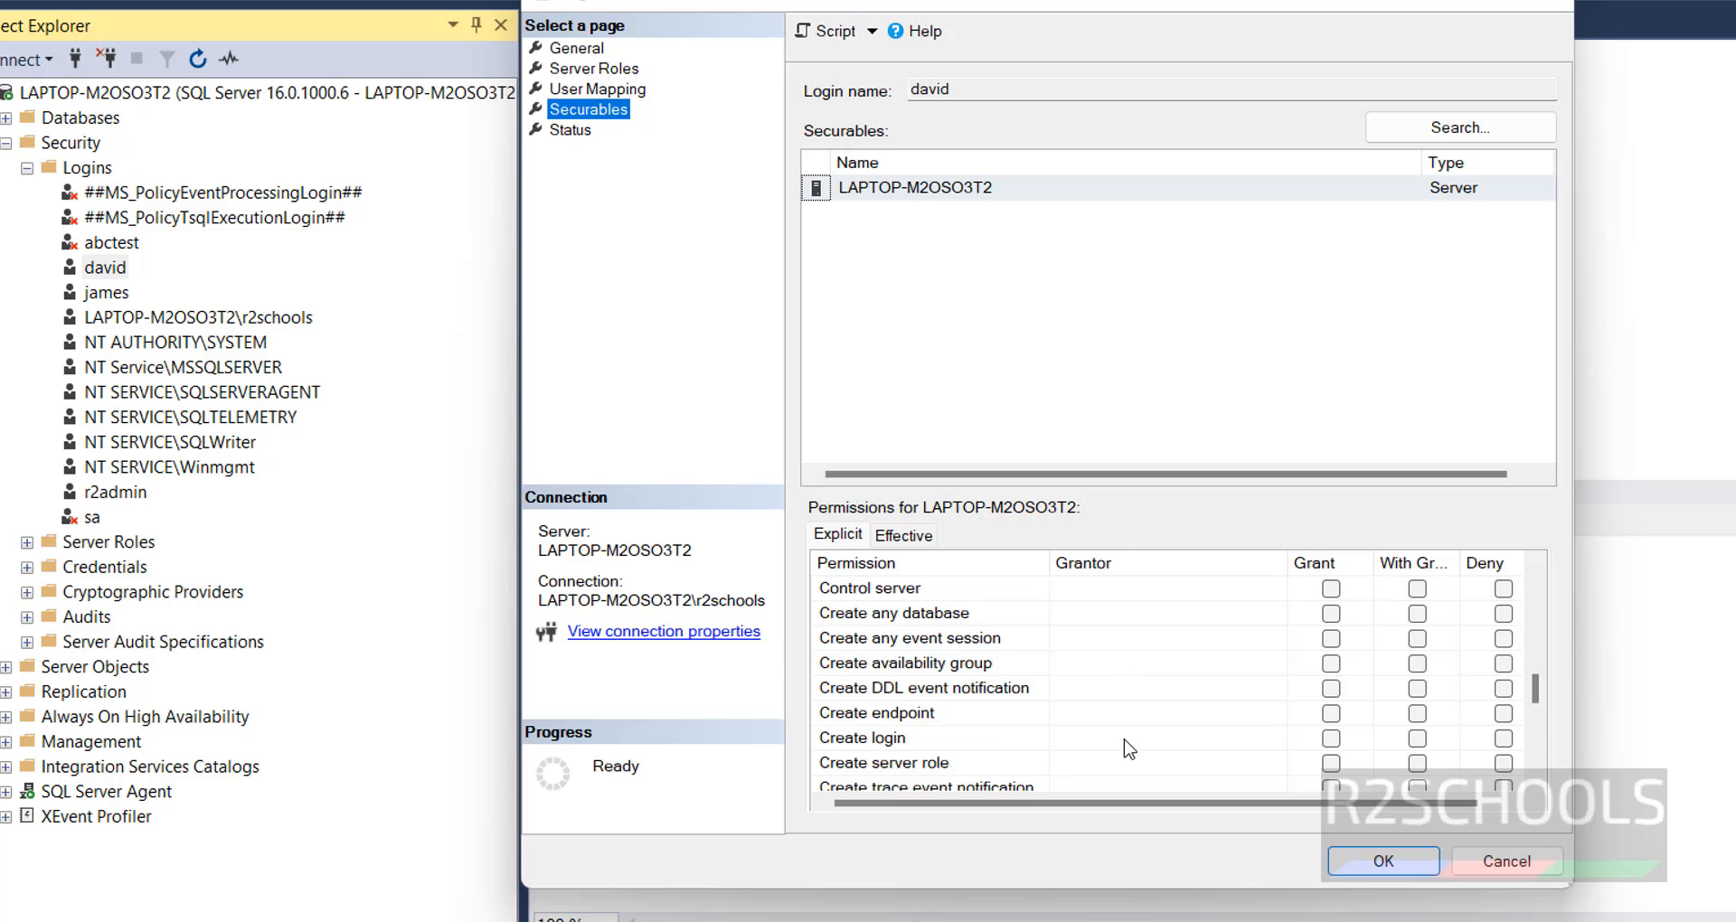
{"action": "scroll", "coordinate": [1128, 749], "scroll_direction": "up", "scroll_amount": 10}
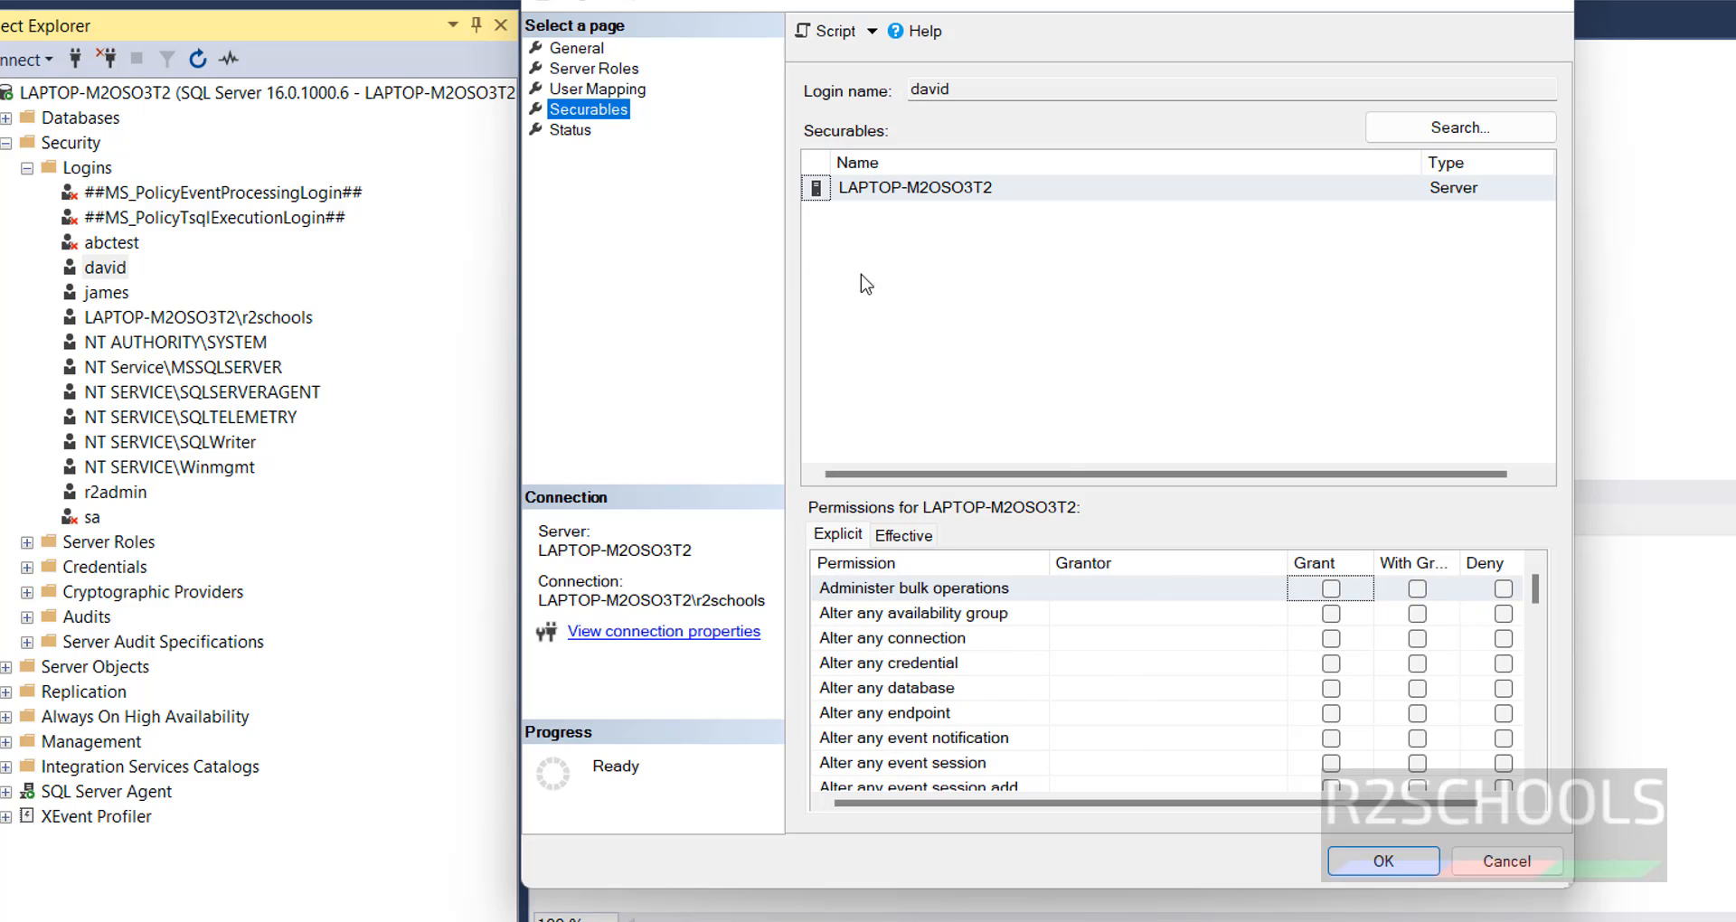
{"action": "left_click", "coordinate": [594, 135]}
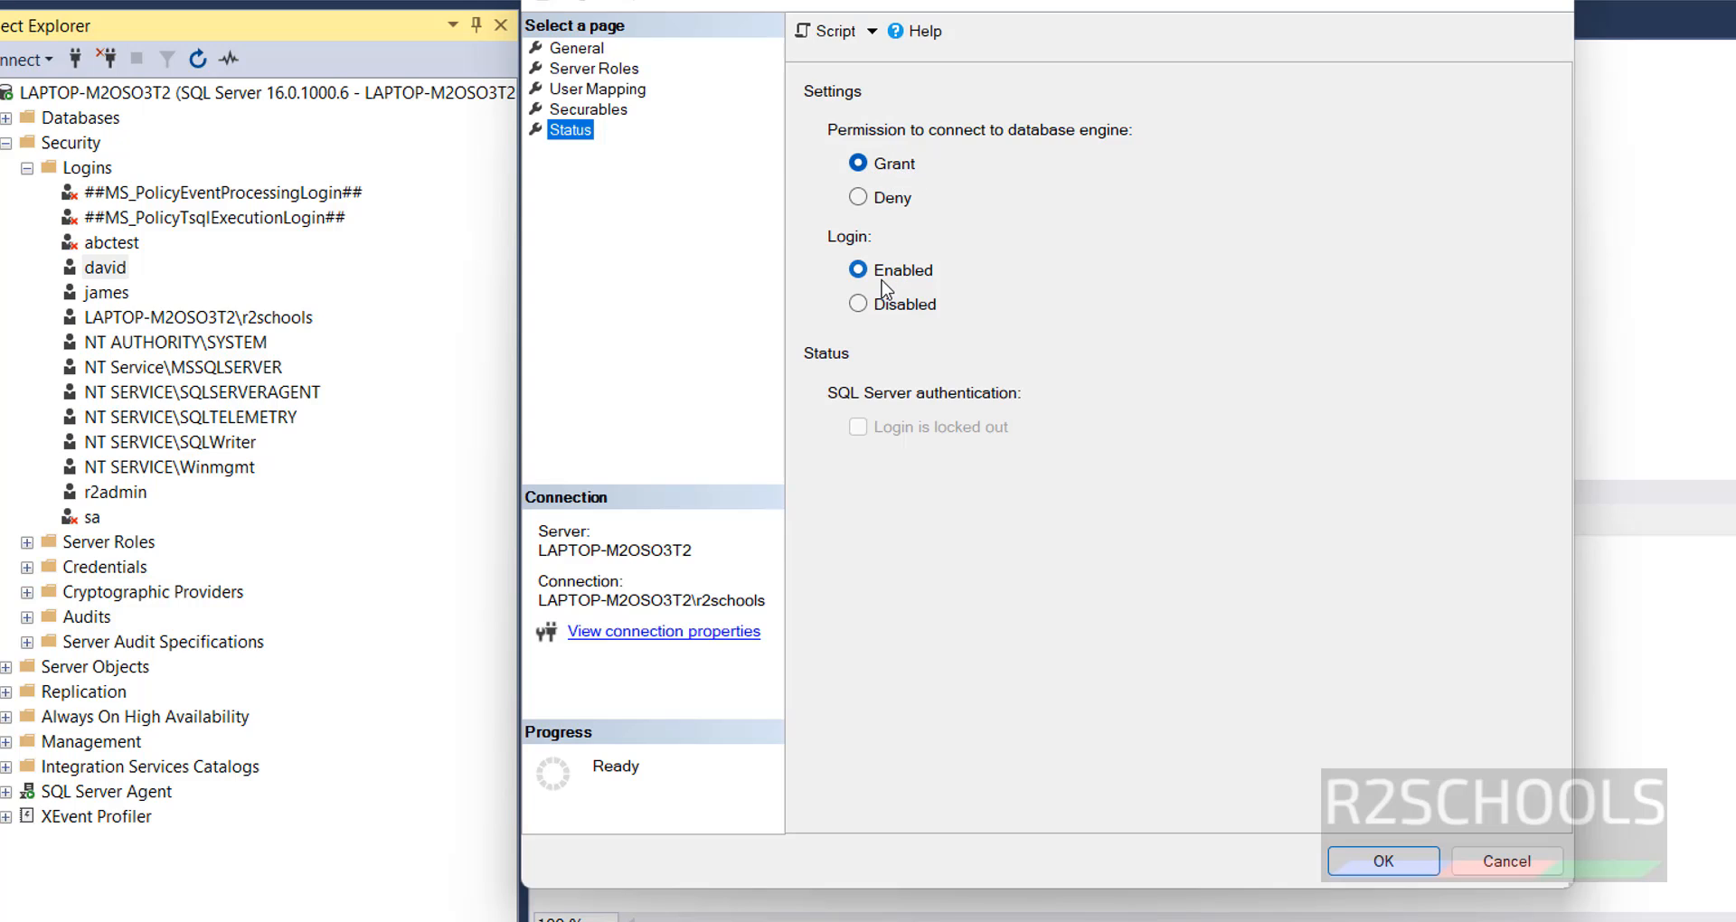
{"action": "left_click", "coordinate": [1382, 865]}
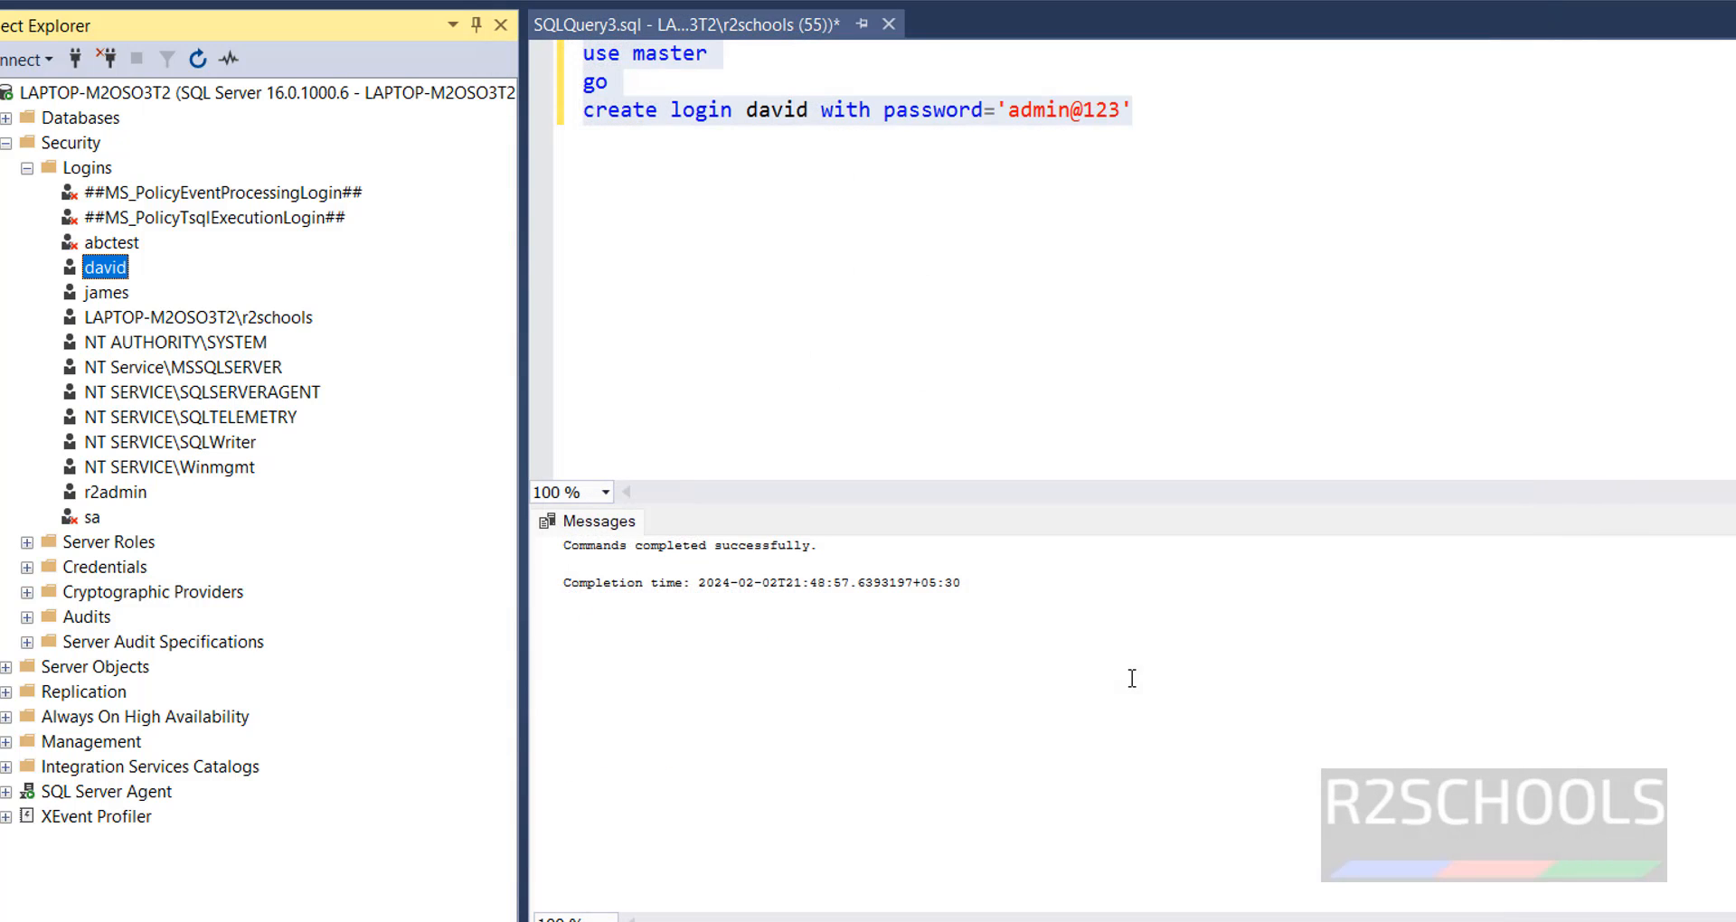
- Clear the login creation script from the query editor and collapse the server's Security folder
{"action": "left_click_drag", "start_coordinate": [1133, 111], "coordinate": [572, 58]}
{"action": "key", "text": "Delete"}
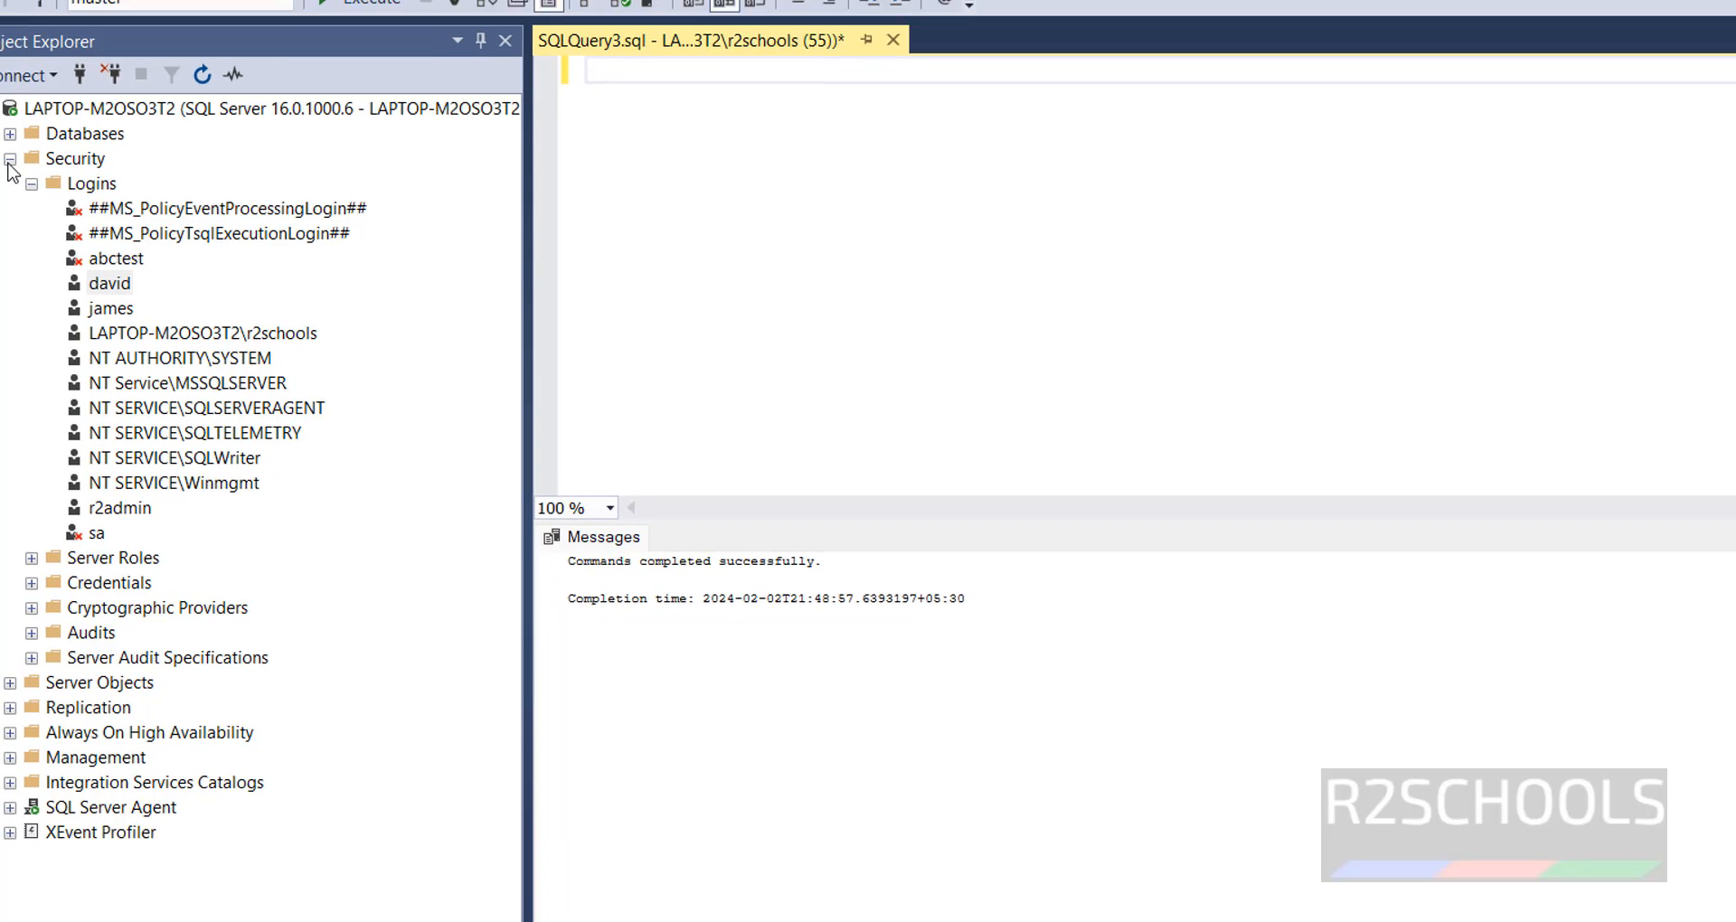
{"action": "left_click", "coordinate": [6, 142]}
- Connect to the Database Engine with SQL Server Authentication as the login created through the dialog, entering its password, and view its databases
{"action": "left_click", "coordinate": [71, 210]}
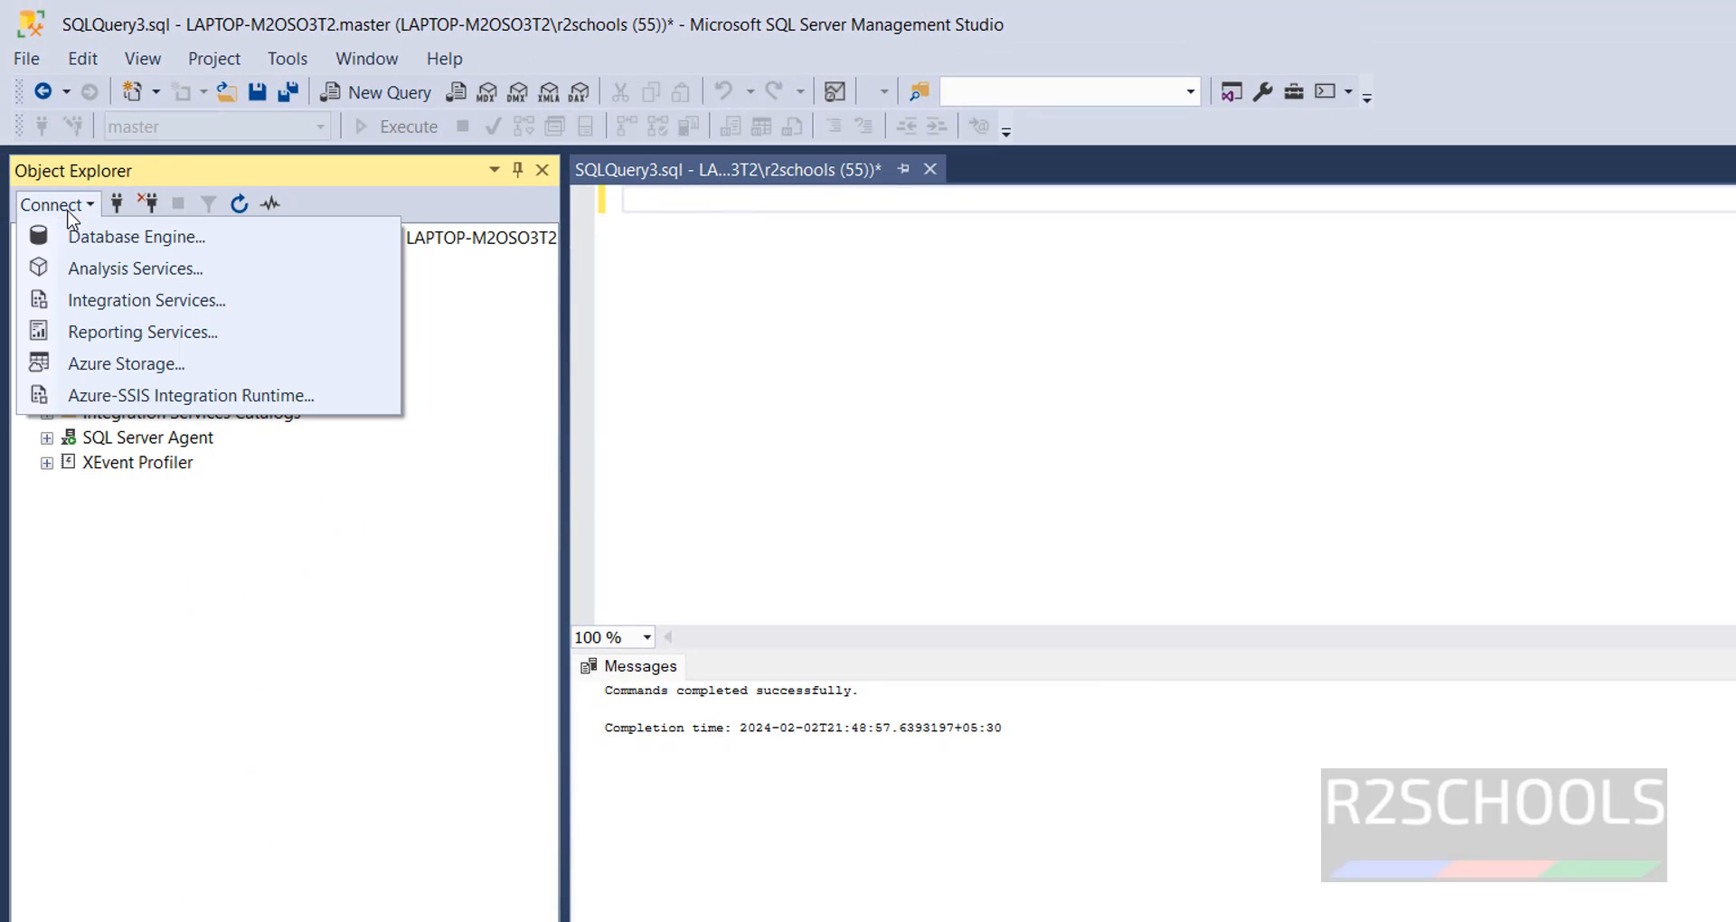
{"action": "left_click", "coordinate": [69, 241]}
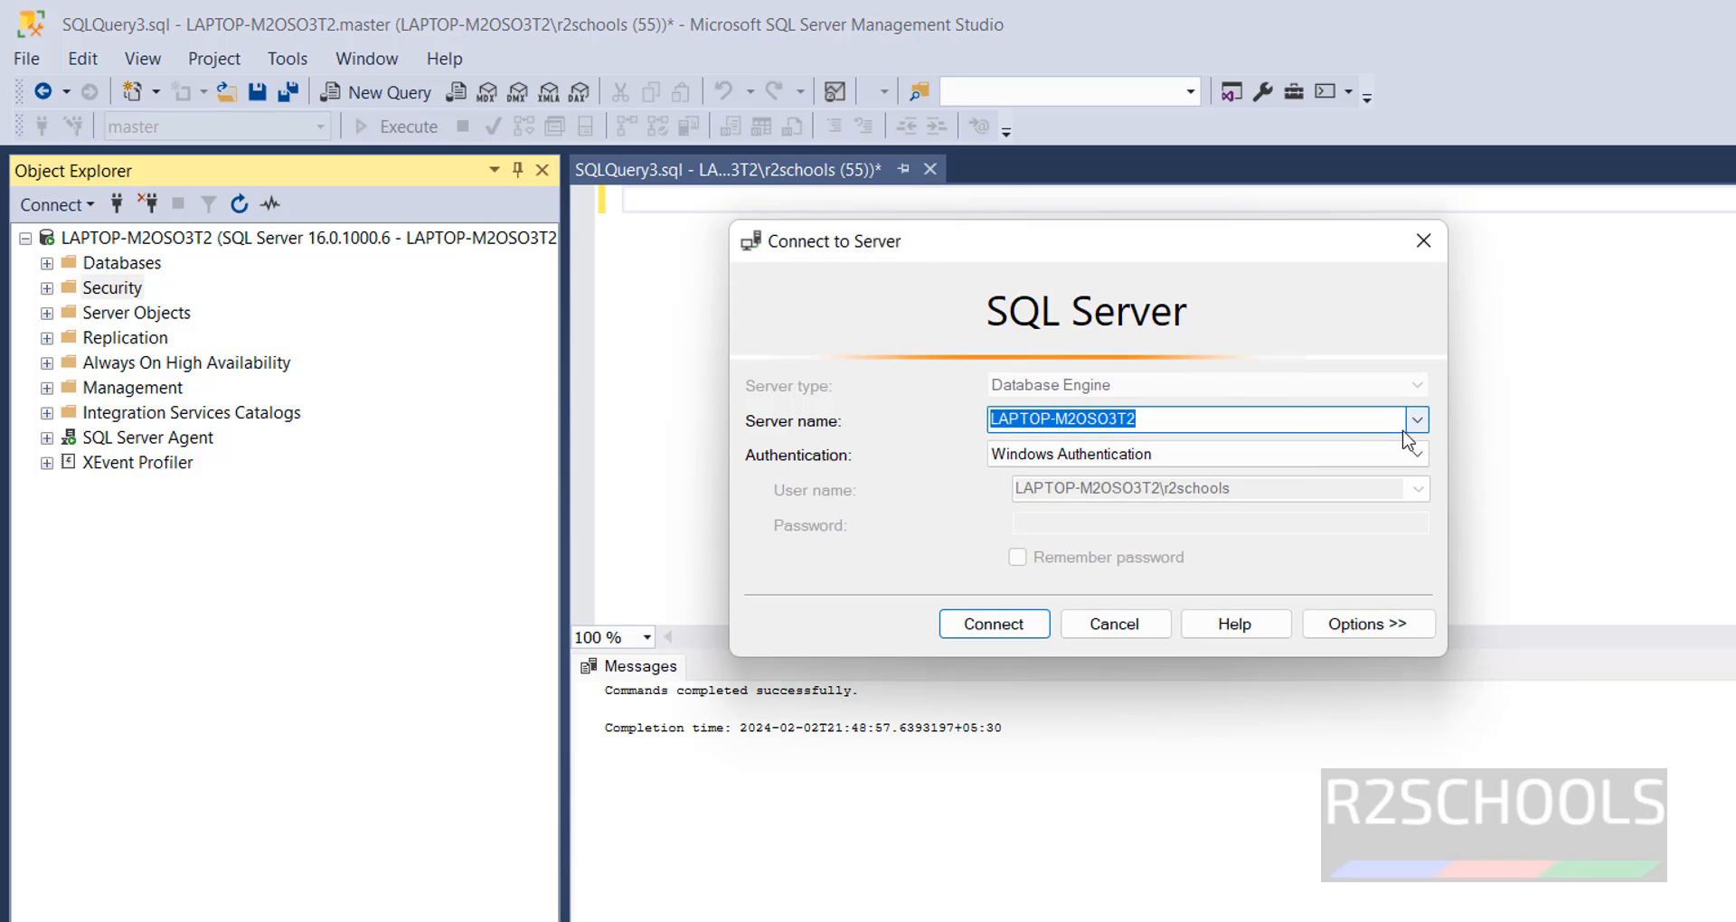
{"action": "left_click", "coordinate": [1348, 460]}
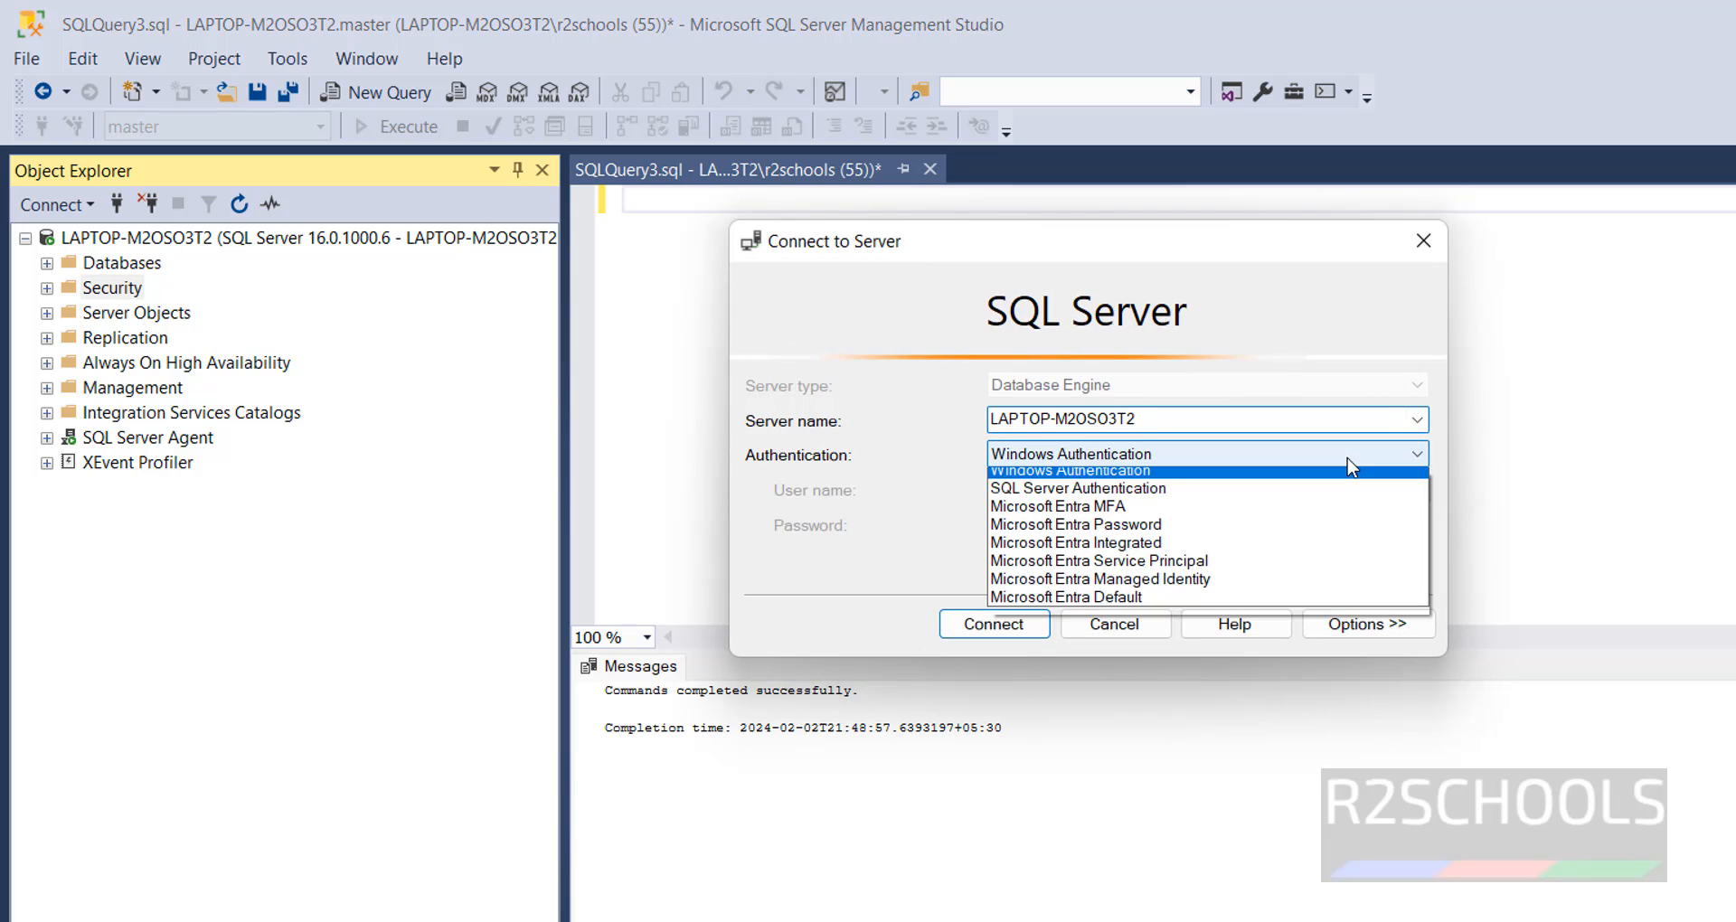
{"action": "left_click", "coordinate": [1185, 490]}
{"action": "left_click_drag", "start_coordinate": [1139, 497], "coordinate": [925, 493]}
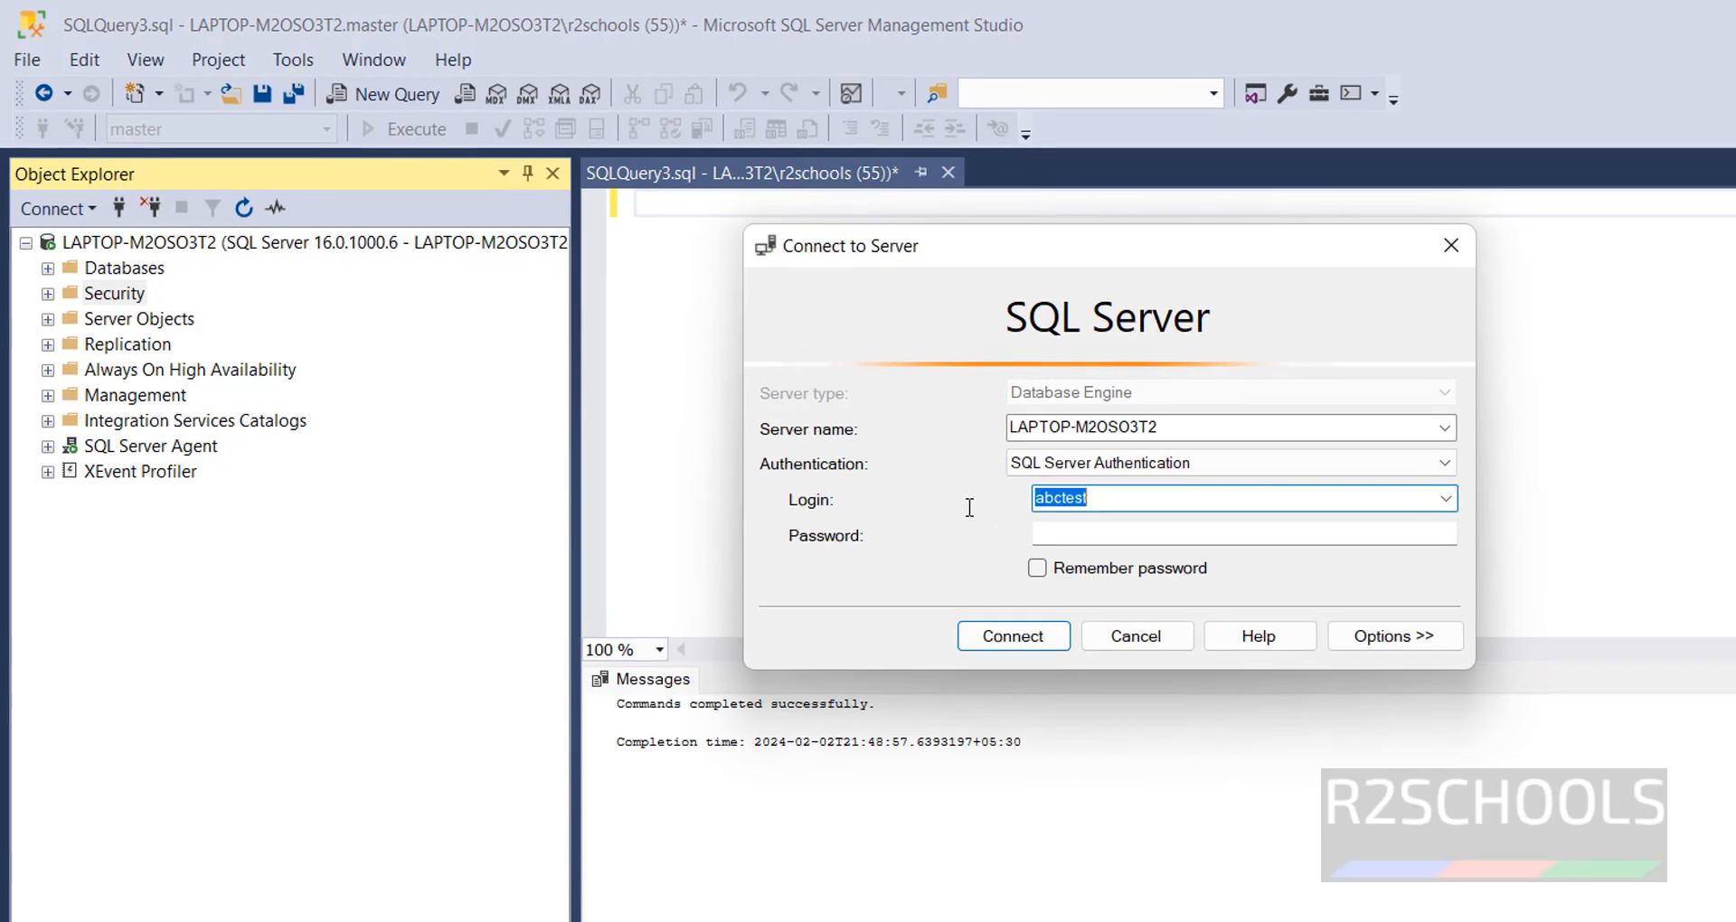
{"action": "key", "text": "BackSpace"}
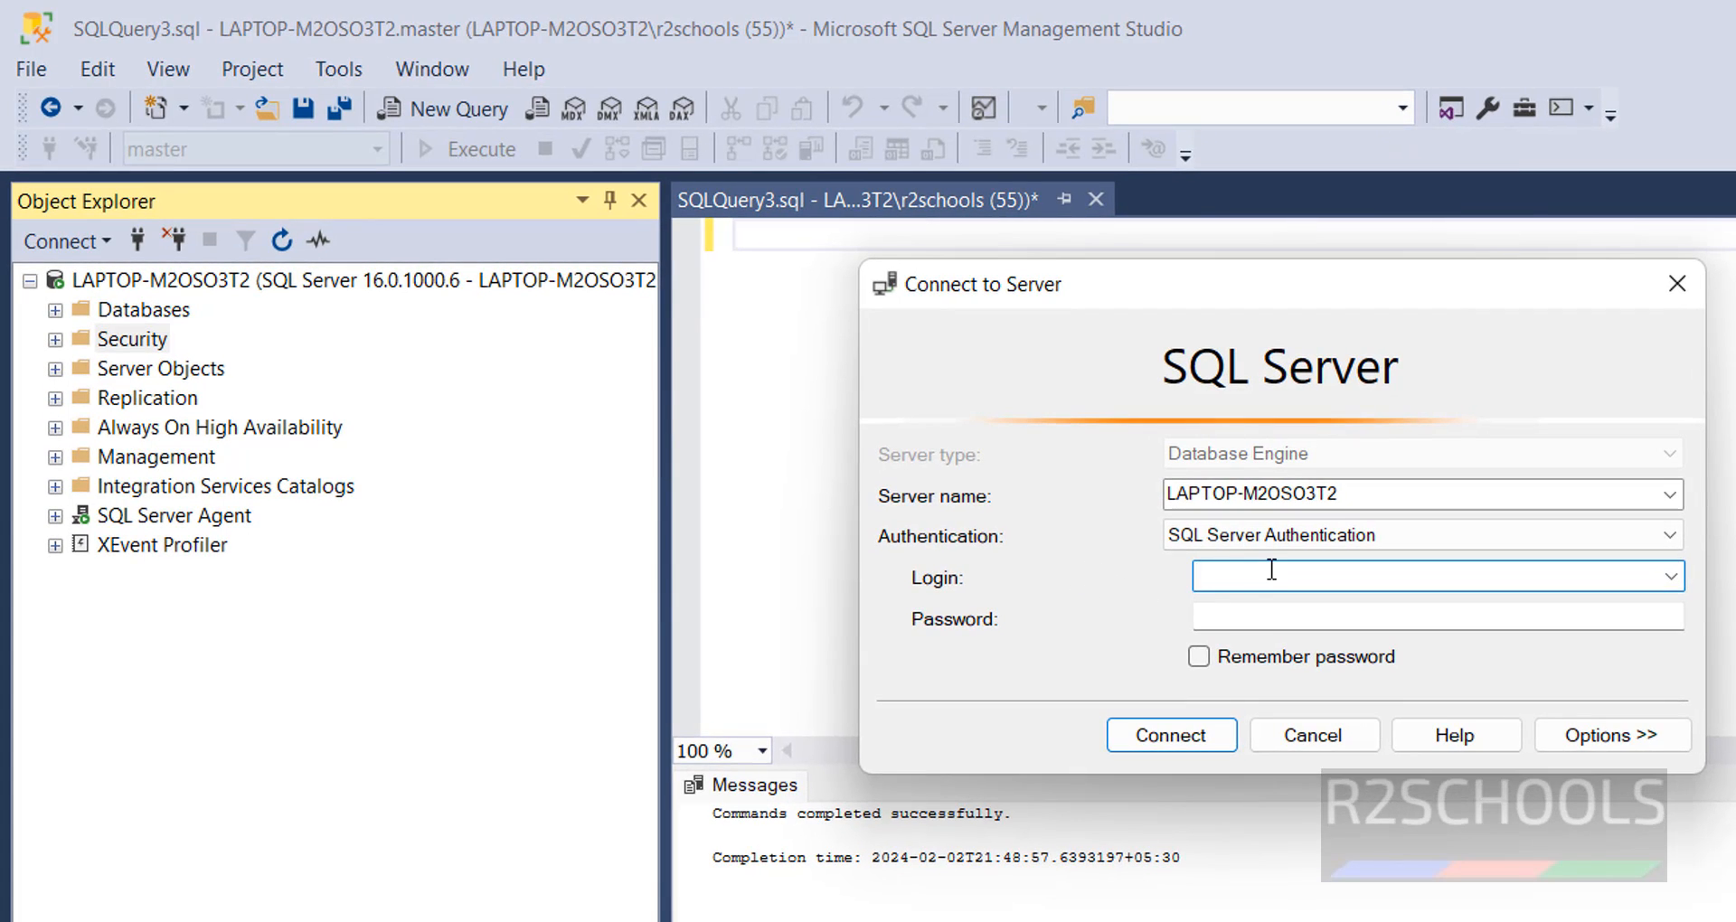
{"action": "key", "text": "Tab"}
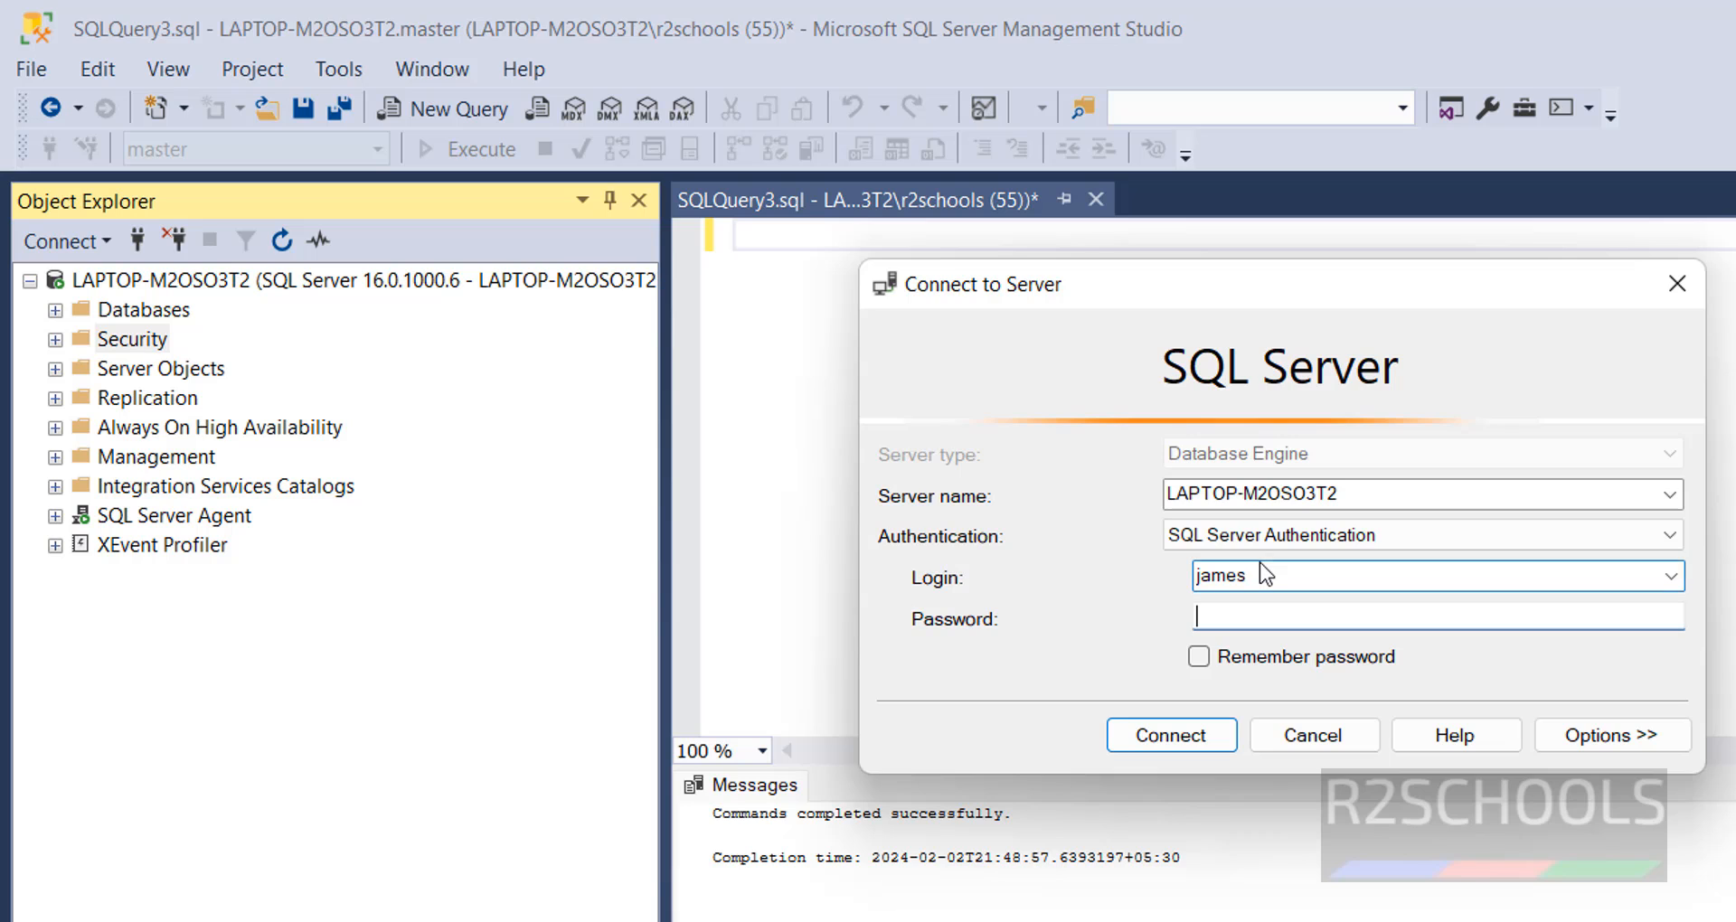
{"action": "type", "text": "**********"}
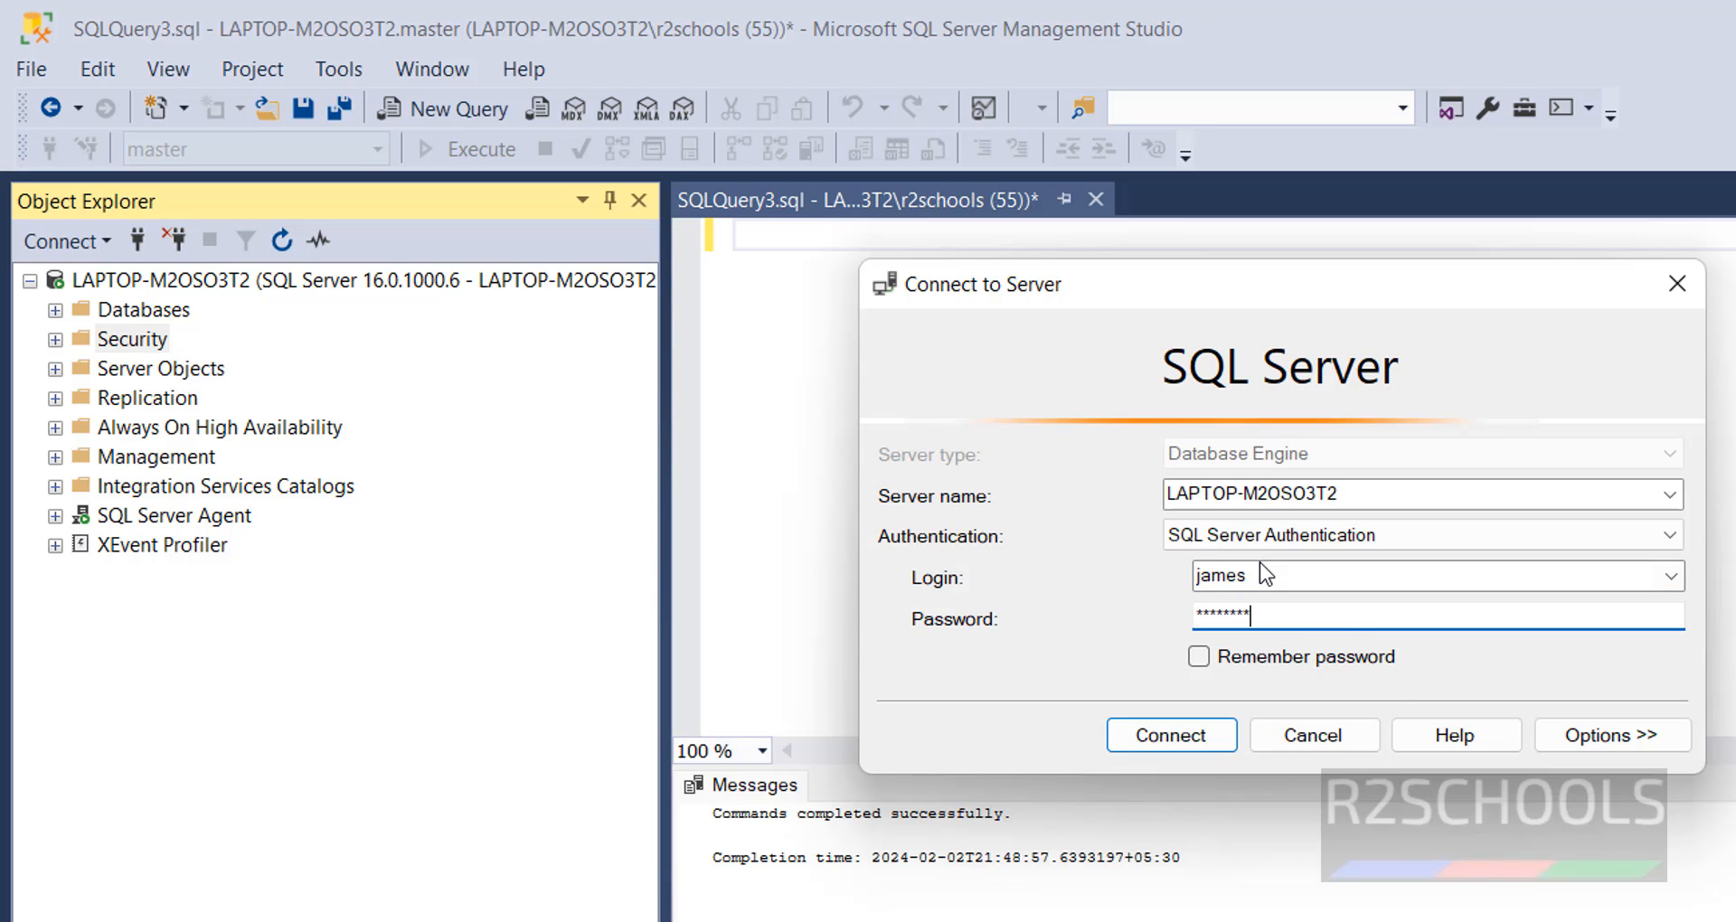
{"action": "left_click", "coordinate": [1140, 734]}
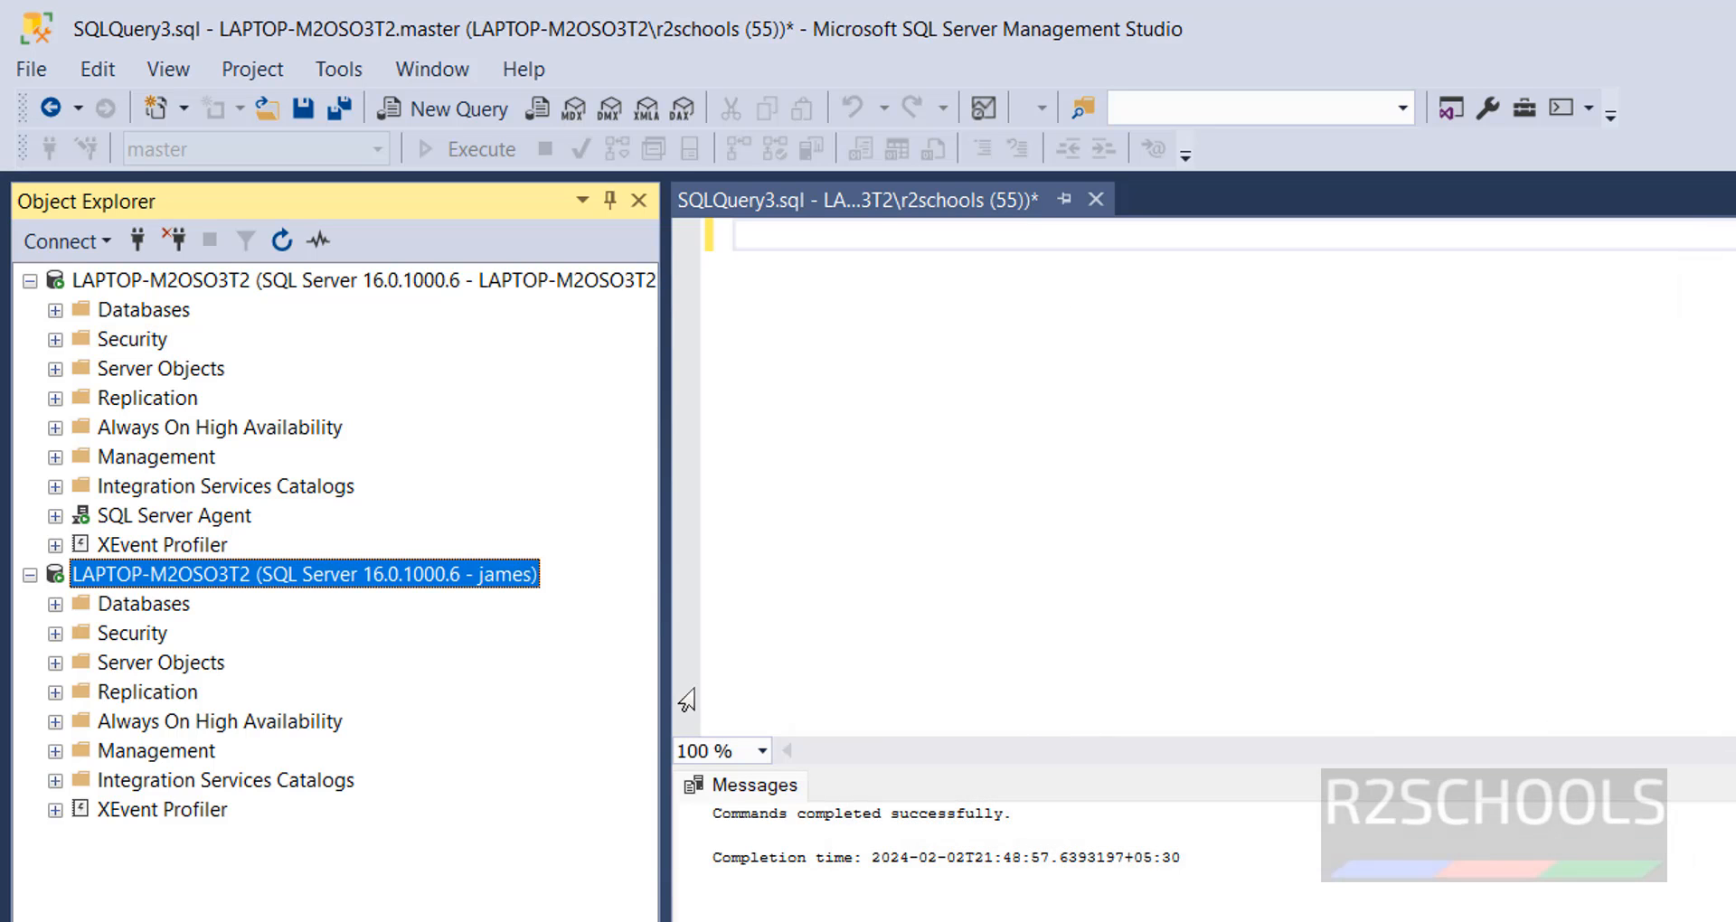
{"action": "left_click", "coordinate": [55, 604]}
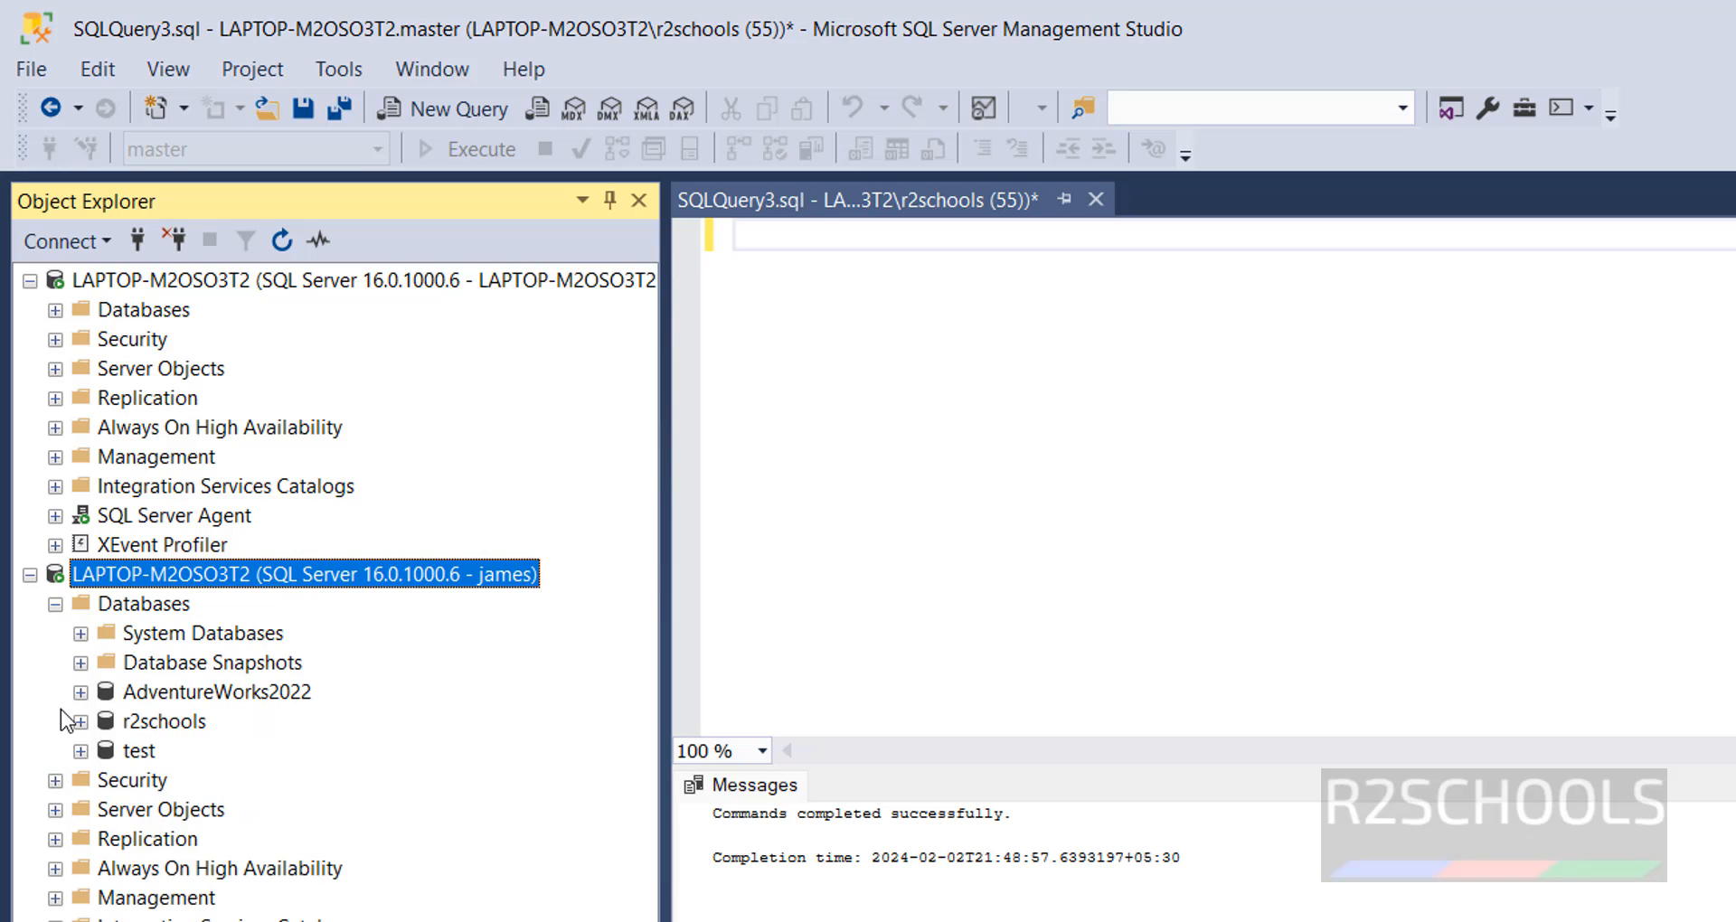
{"action": "left_click", "coordinate": [55, 604]}
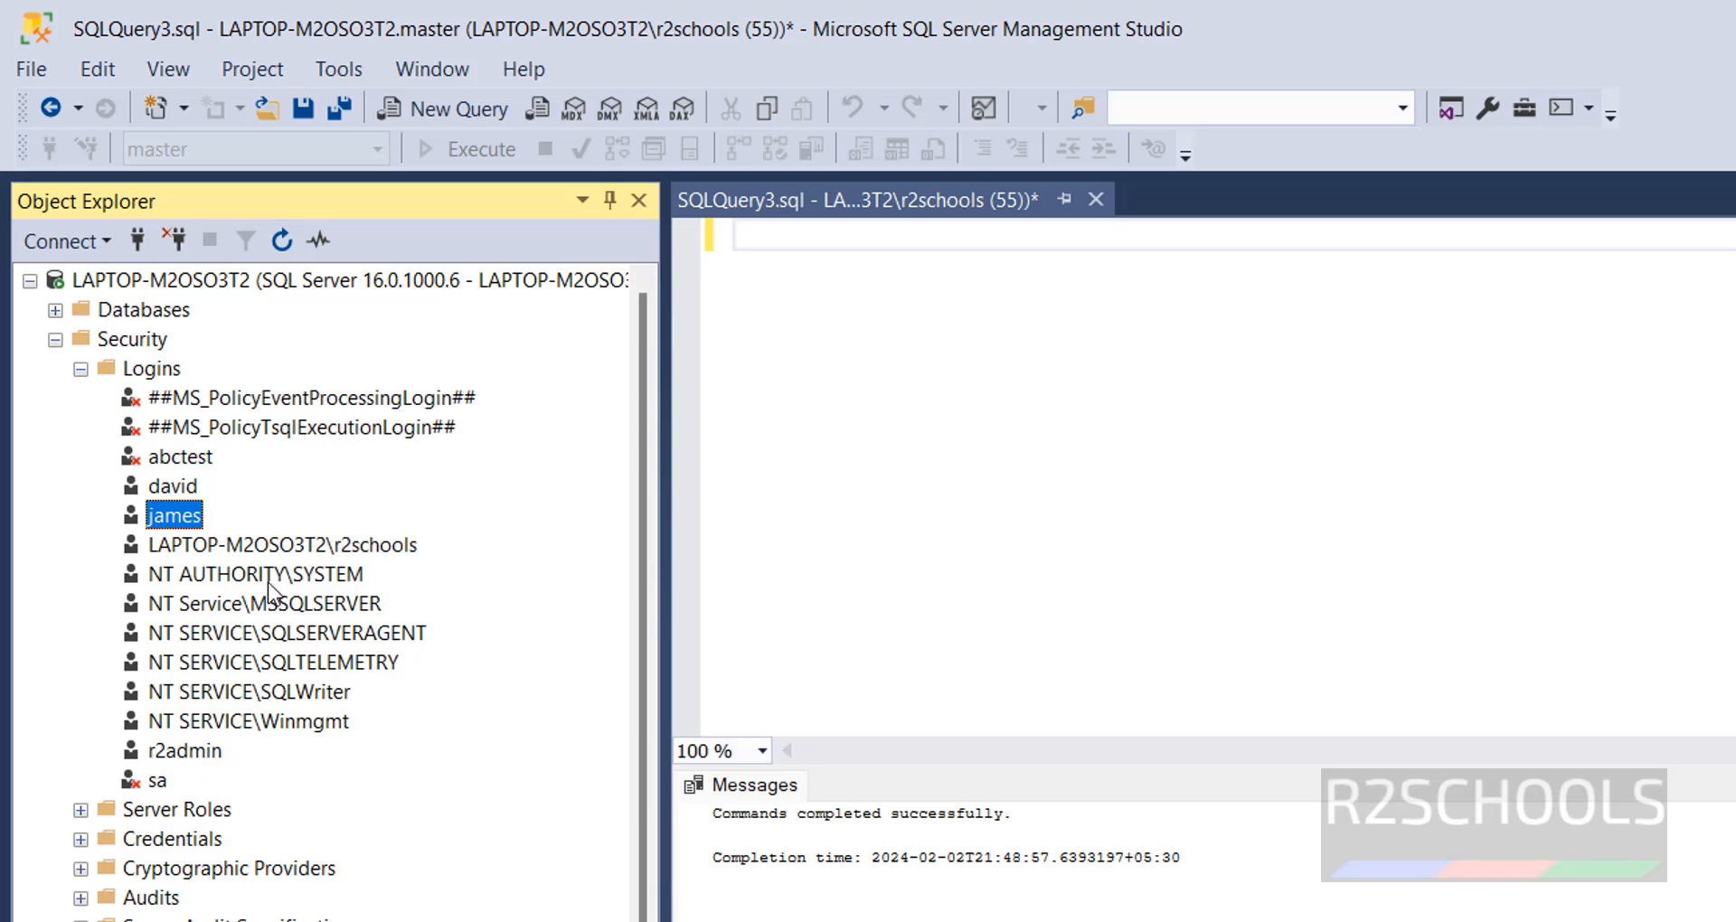
- Deny that login permission to connect to the database engine in its status settings, and save the change
{"action": "right_click", "coordinate": [178, 522]}
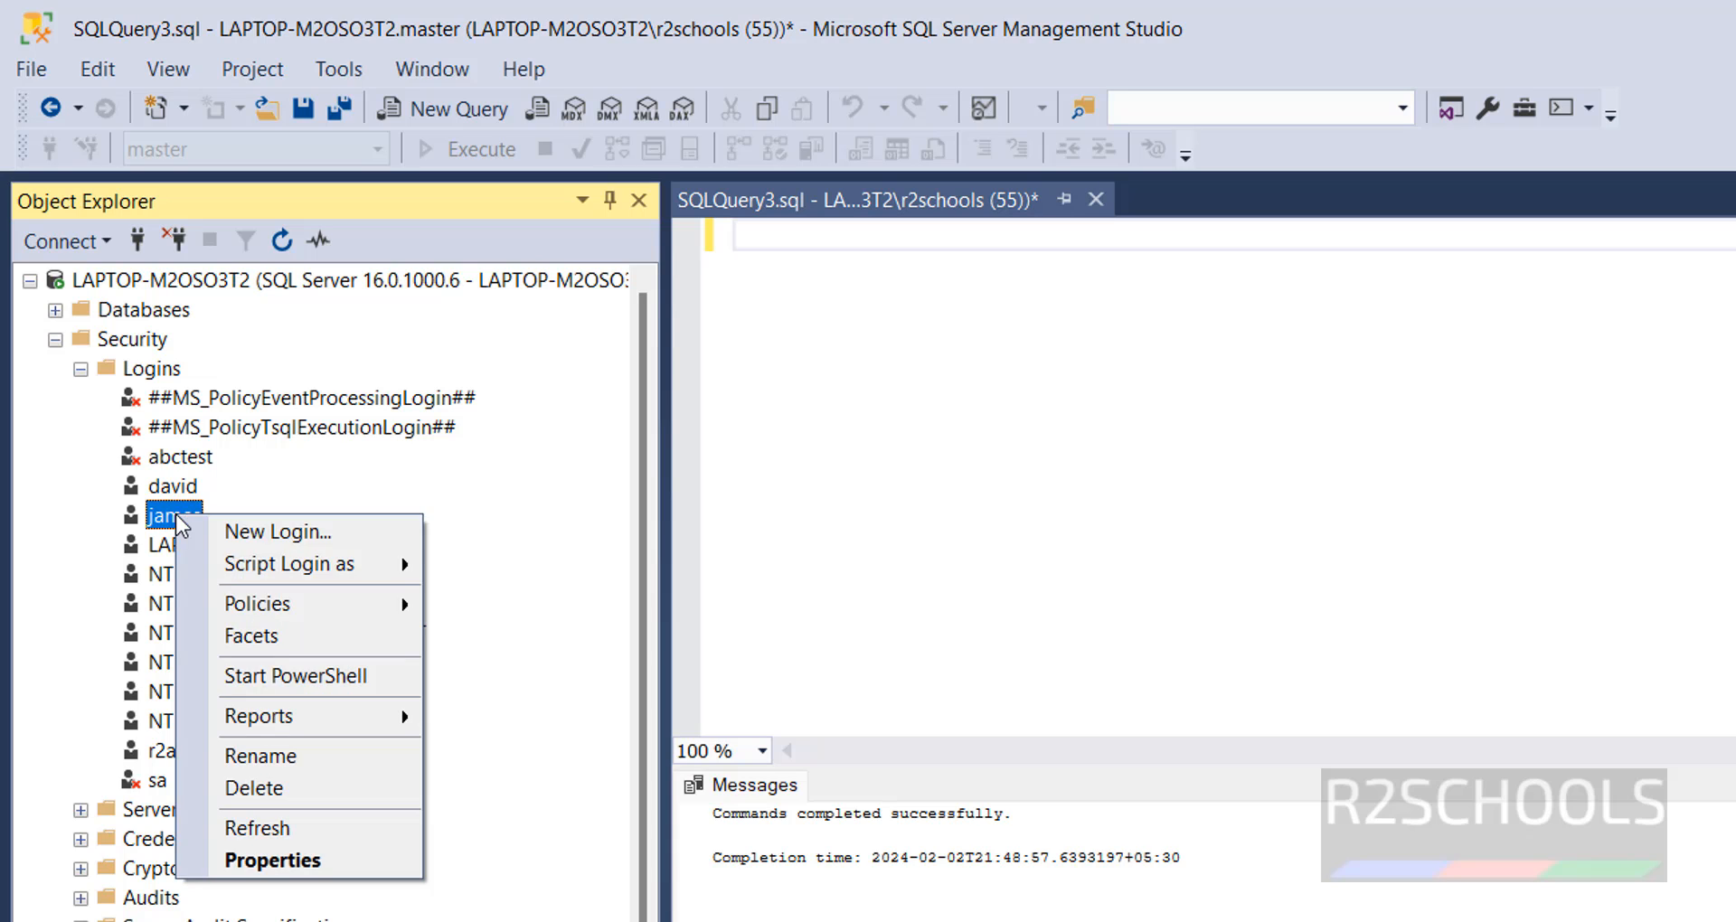
{"action": "left_click", "coordinate": [262, 861]}
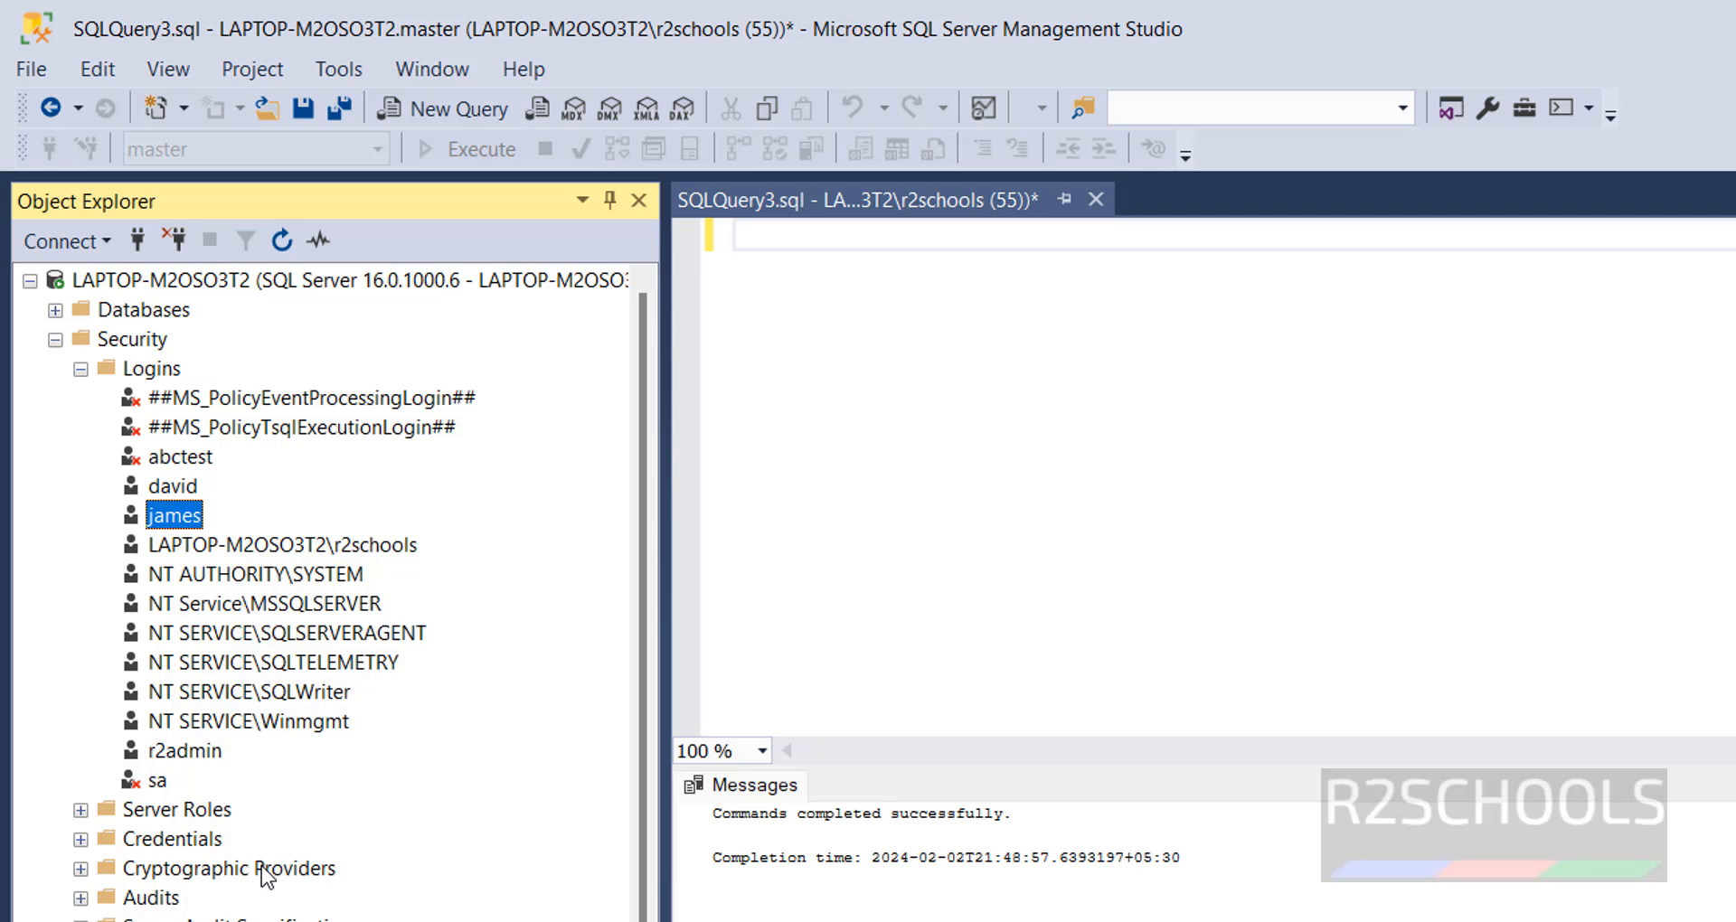
{"action": "left_click", "coordinate": [721, 326]}
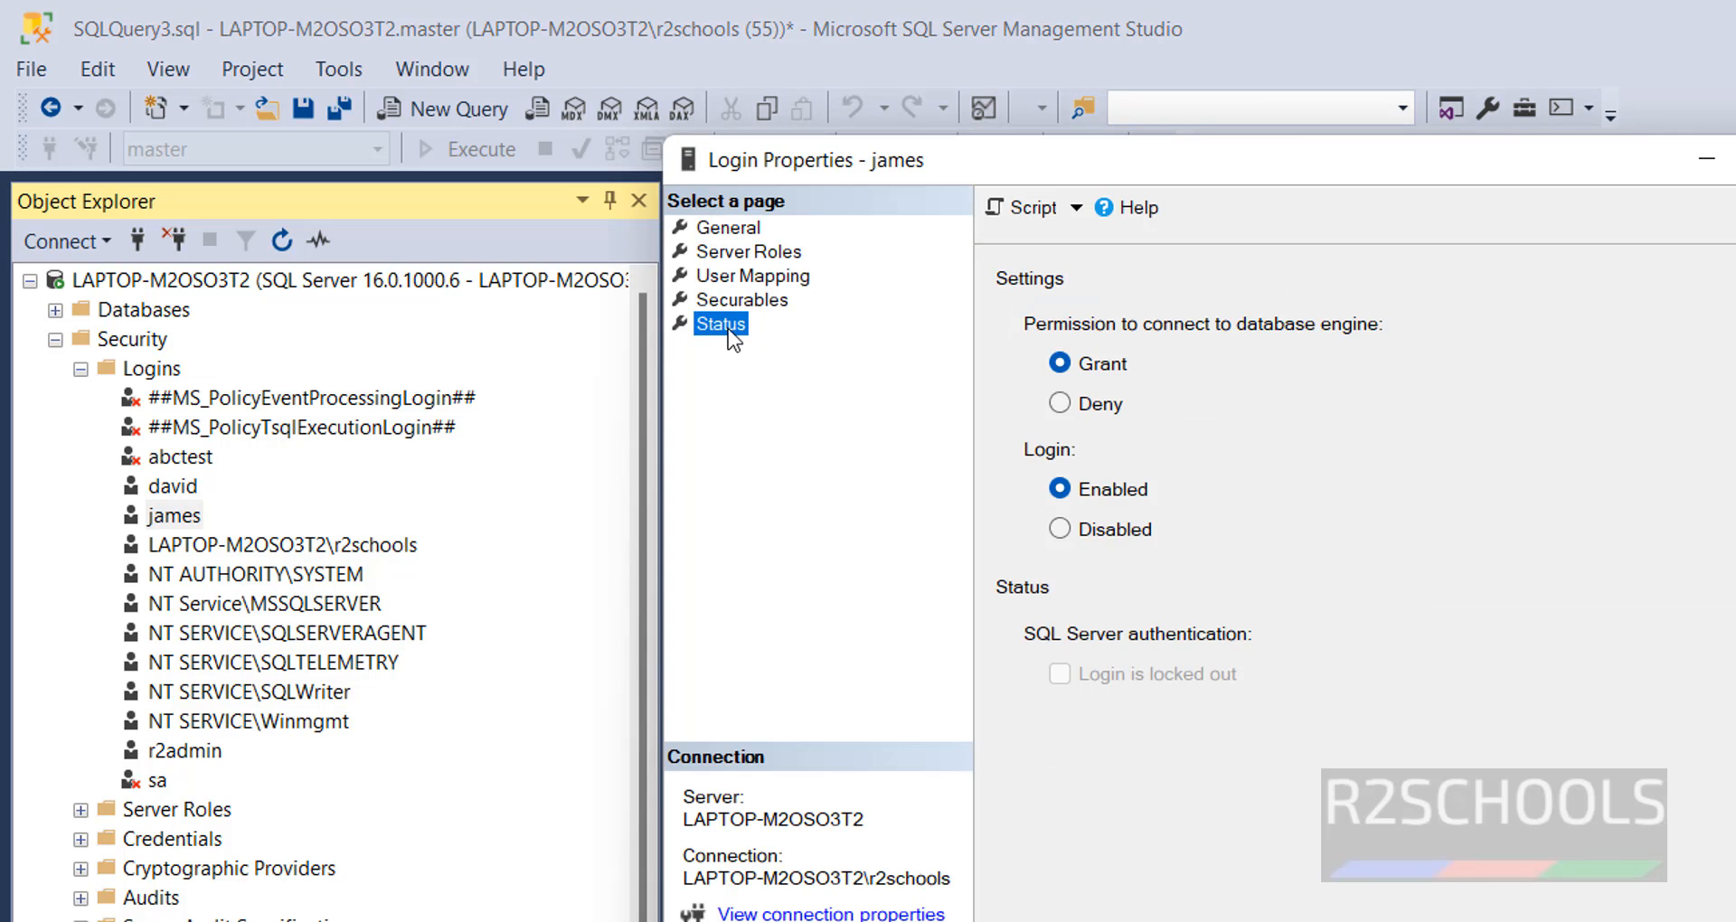
{"action": "left_click", "coordinate": [1096, 402]}
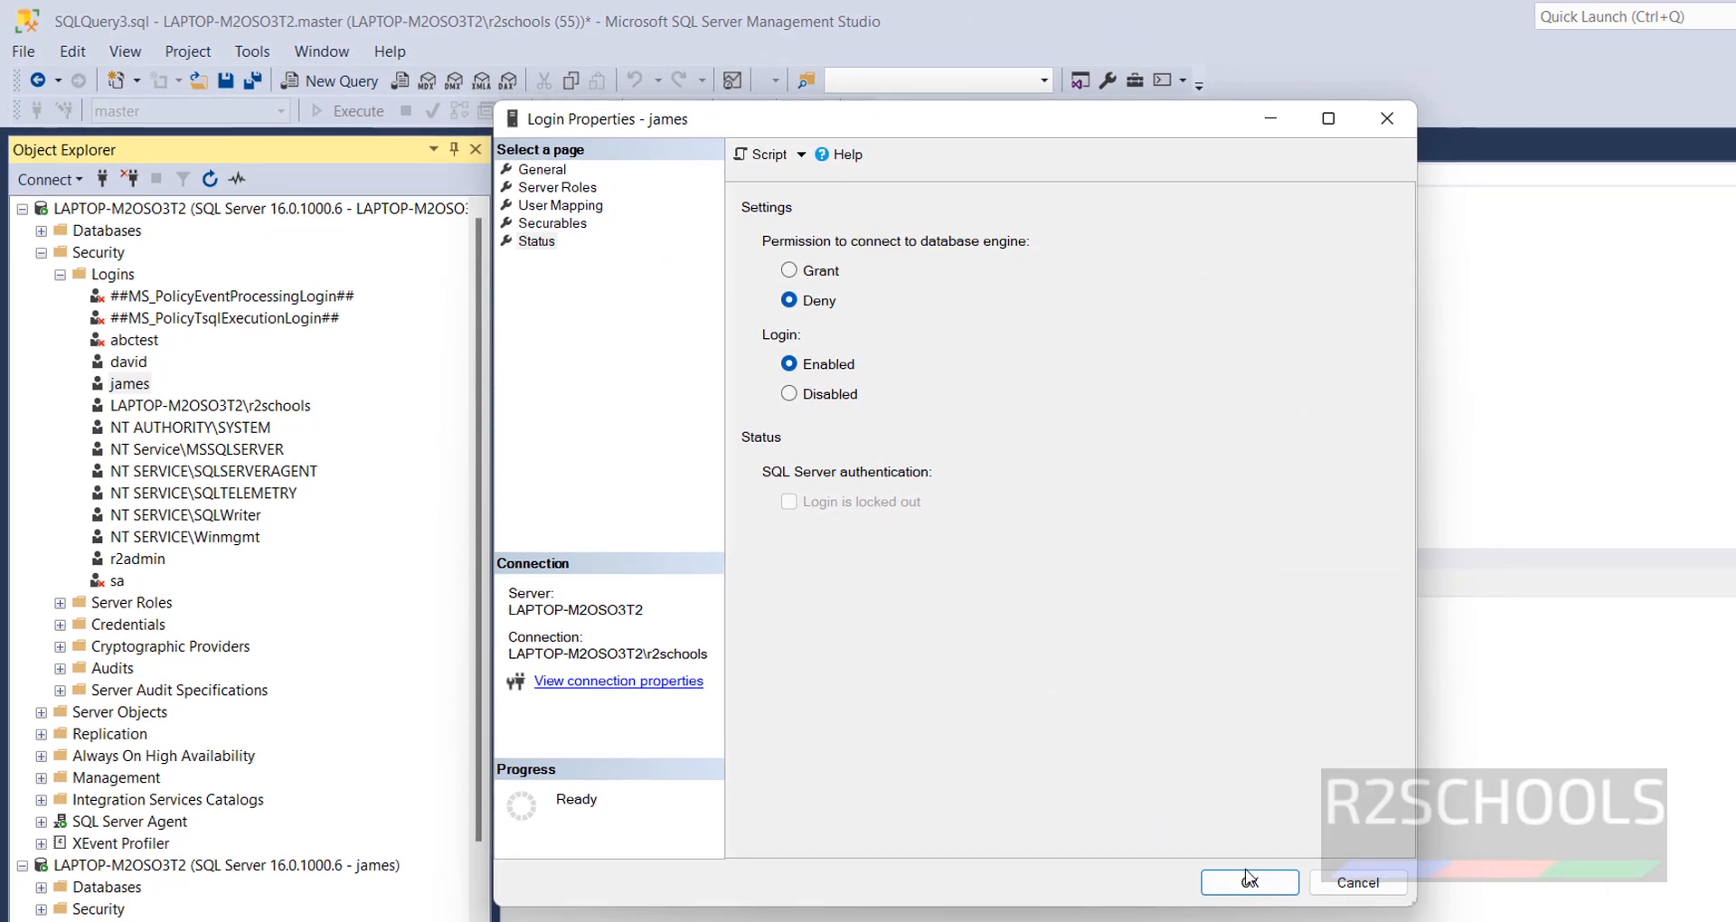
{"action": "left_click", "coordinate": [1249, 882]}
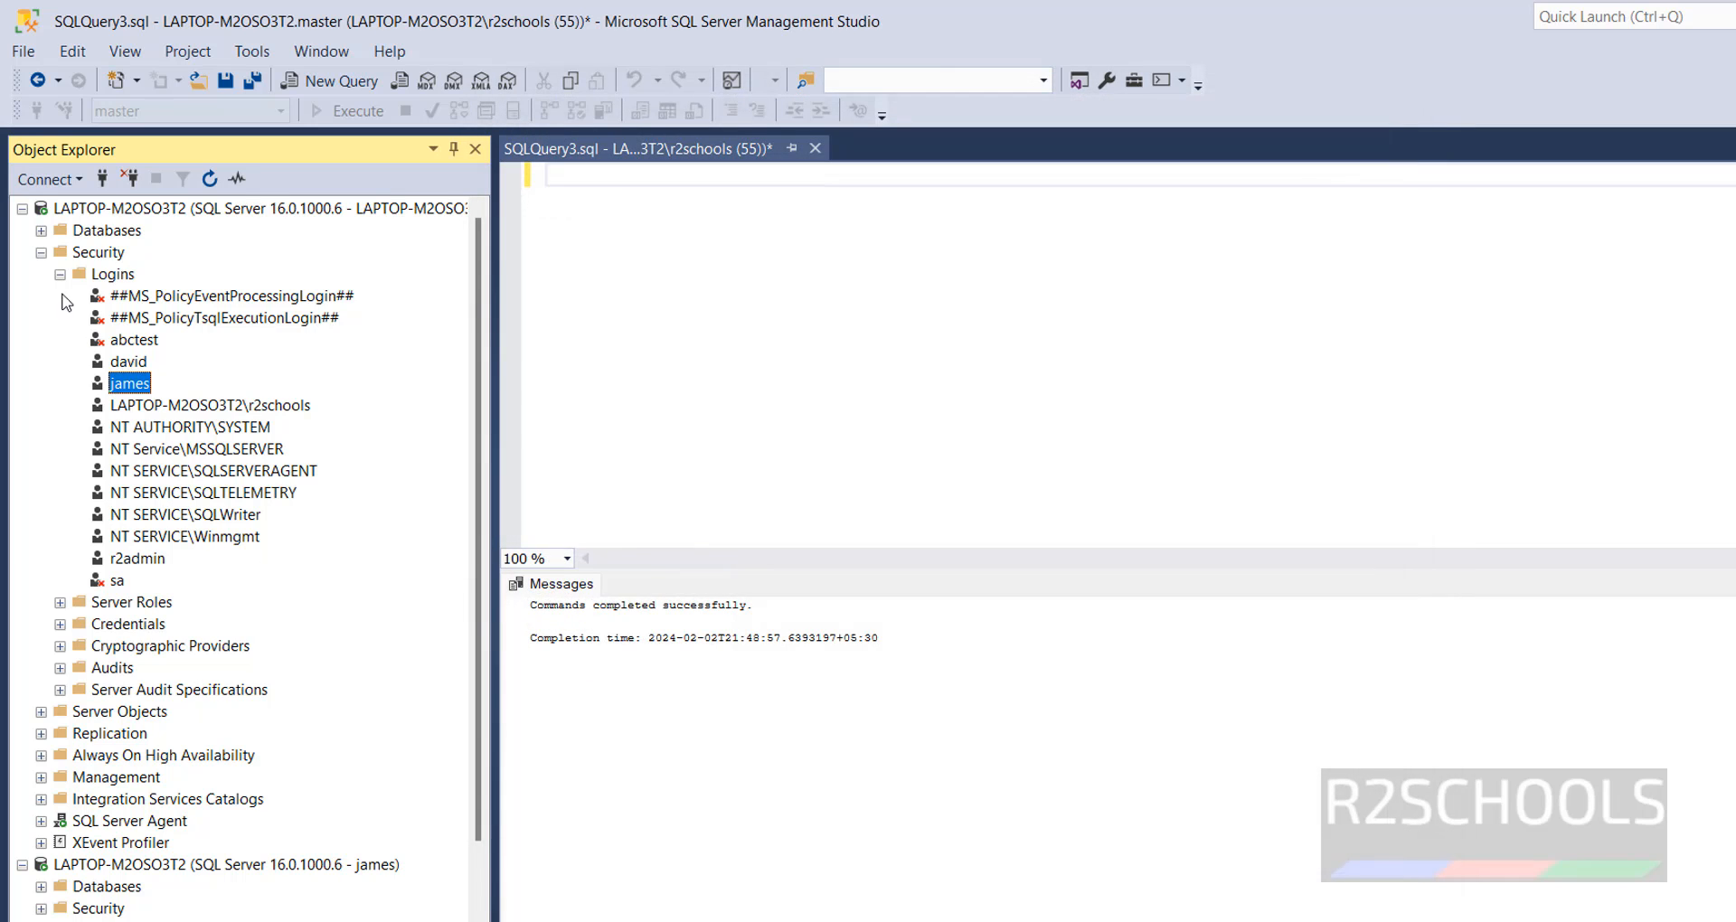
- Try to connect to the Database Engine with the denied login and its password, and cancel the connection dialog
{"action": "left_click", "coordinate": [66, 181]}
{"action": "left_click", "coordinate": [100, 207]}
{"action": "type", "text": "****"}
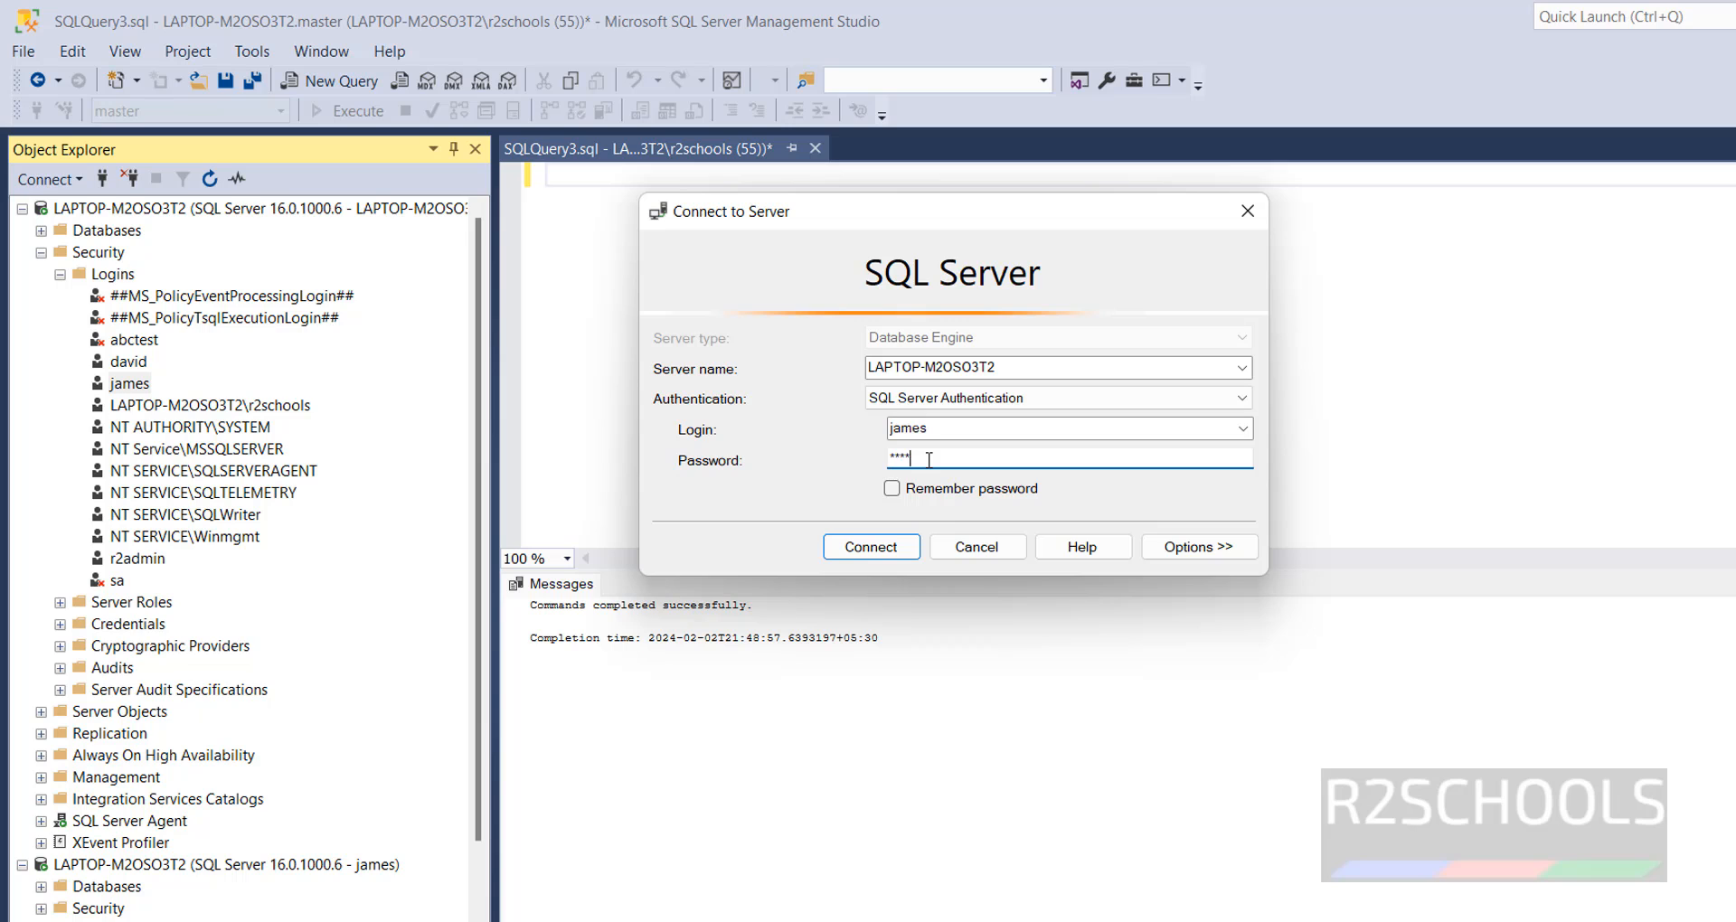
{"action": "left_click", "coordinate": [891, 552]}
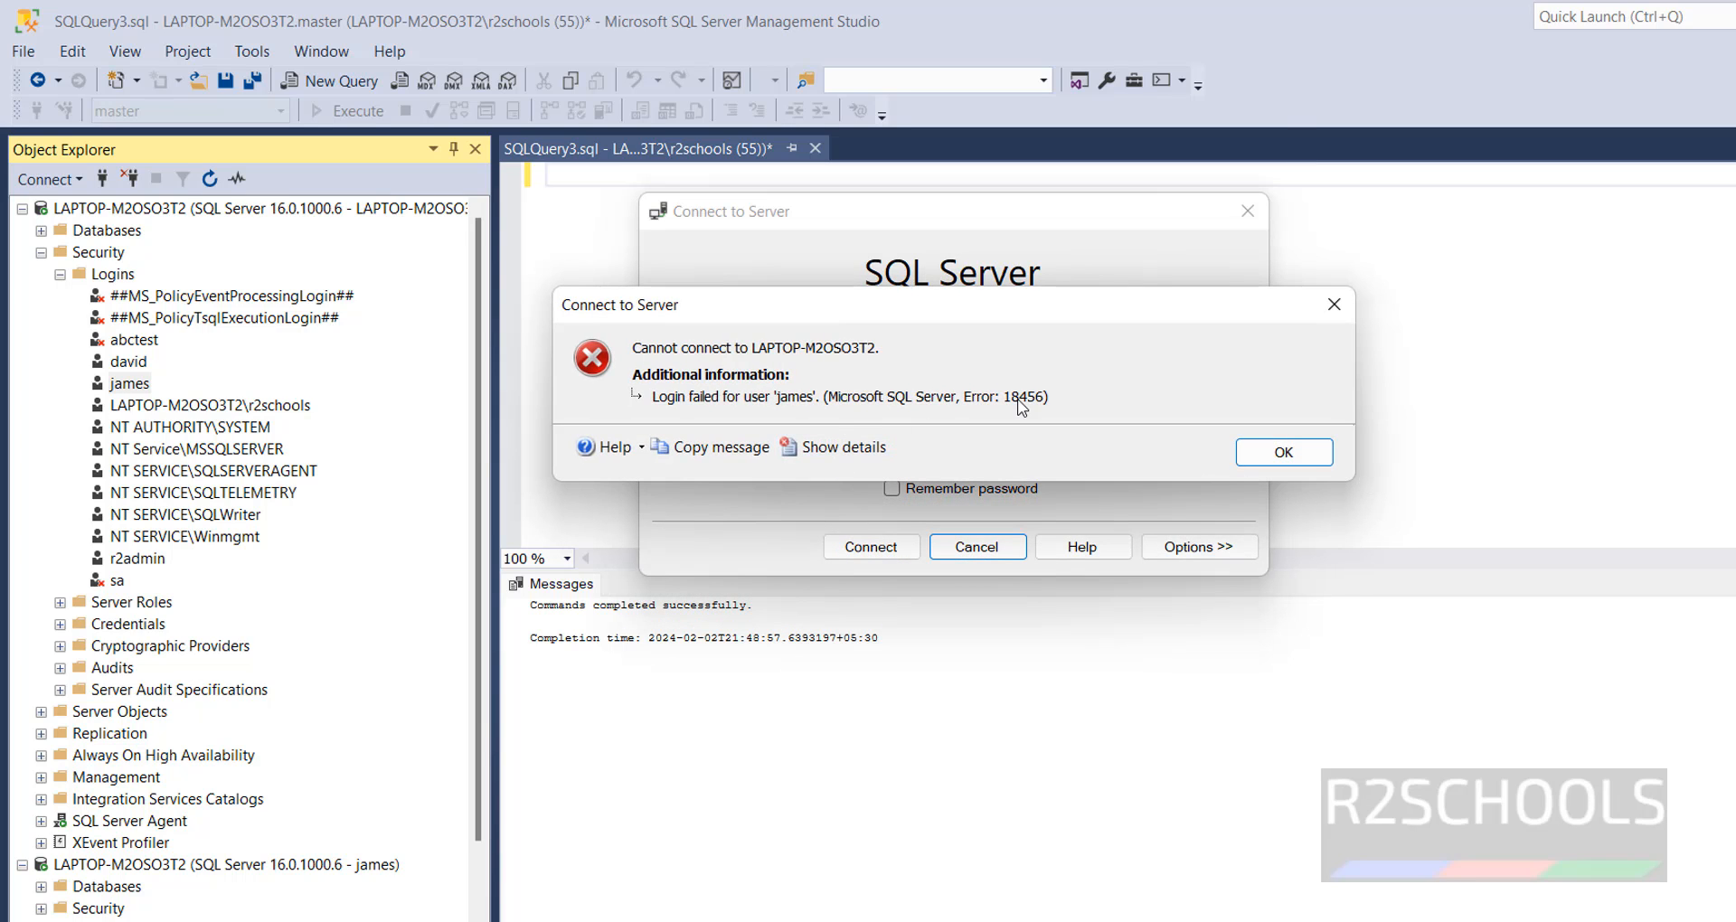
{"action": "left_click", "coordinate": [1270, 461]}
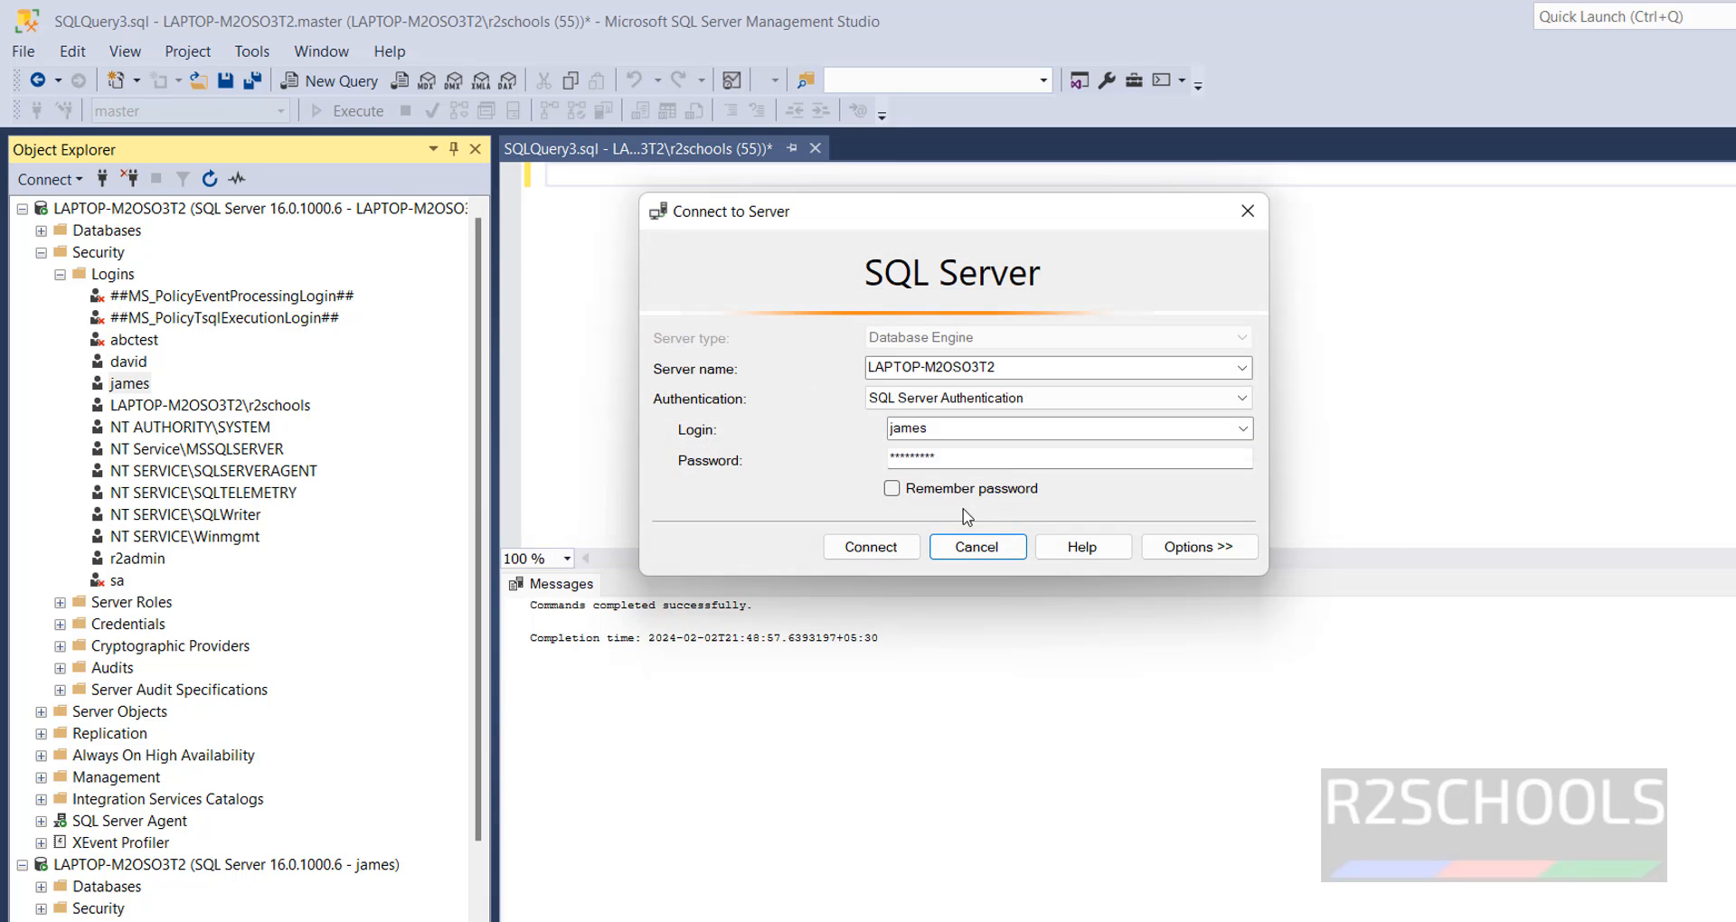
{"action": "left_click", "coordinate": [995, 548]}
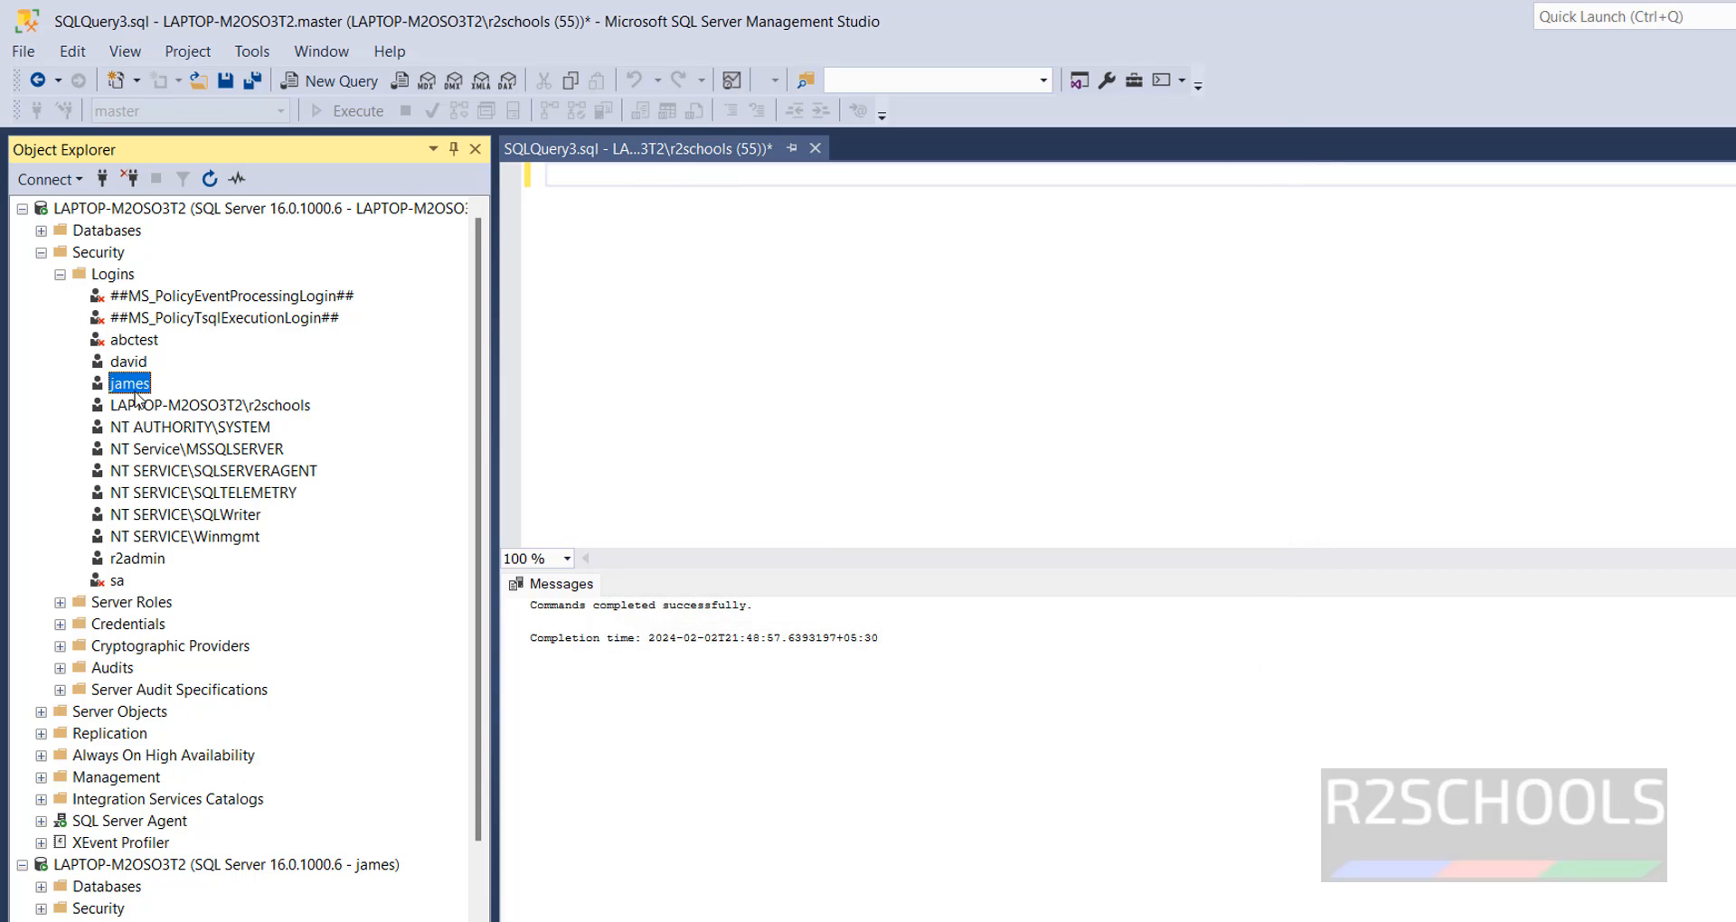
- Grant the login permission to connect to the database engine again, and save its properties
{"action": "right_click", "coordinate": [132, 389]}
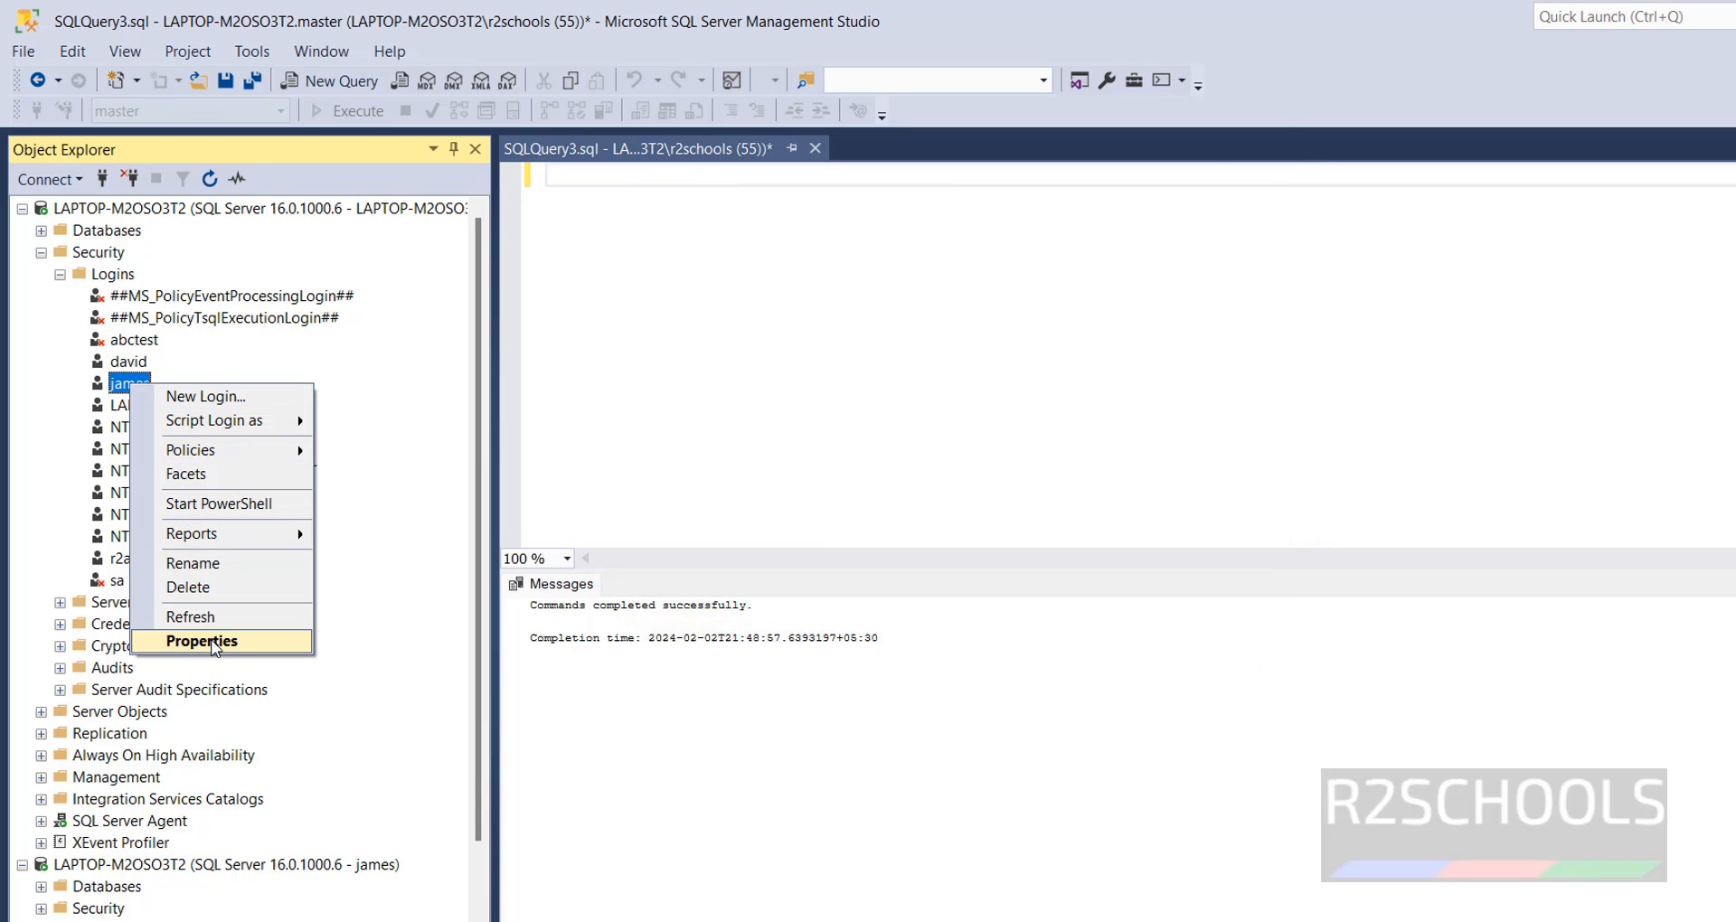
{"action": "left_click", "coordinate": [145, 639]}
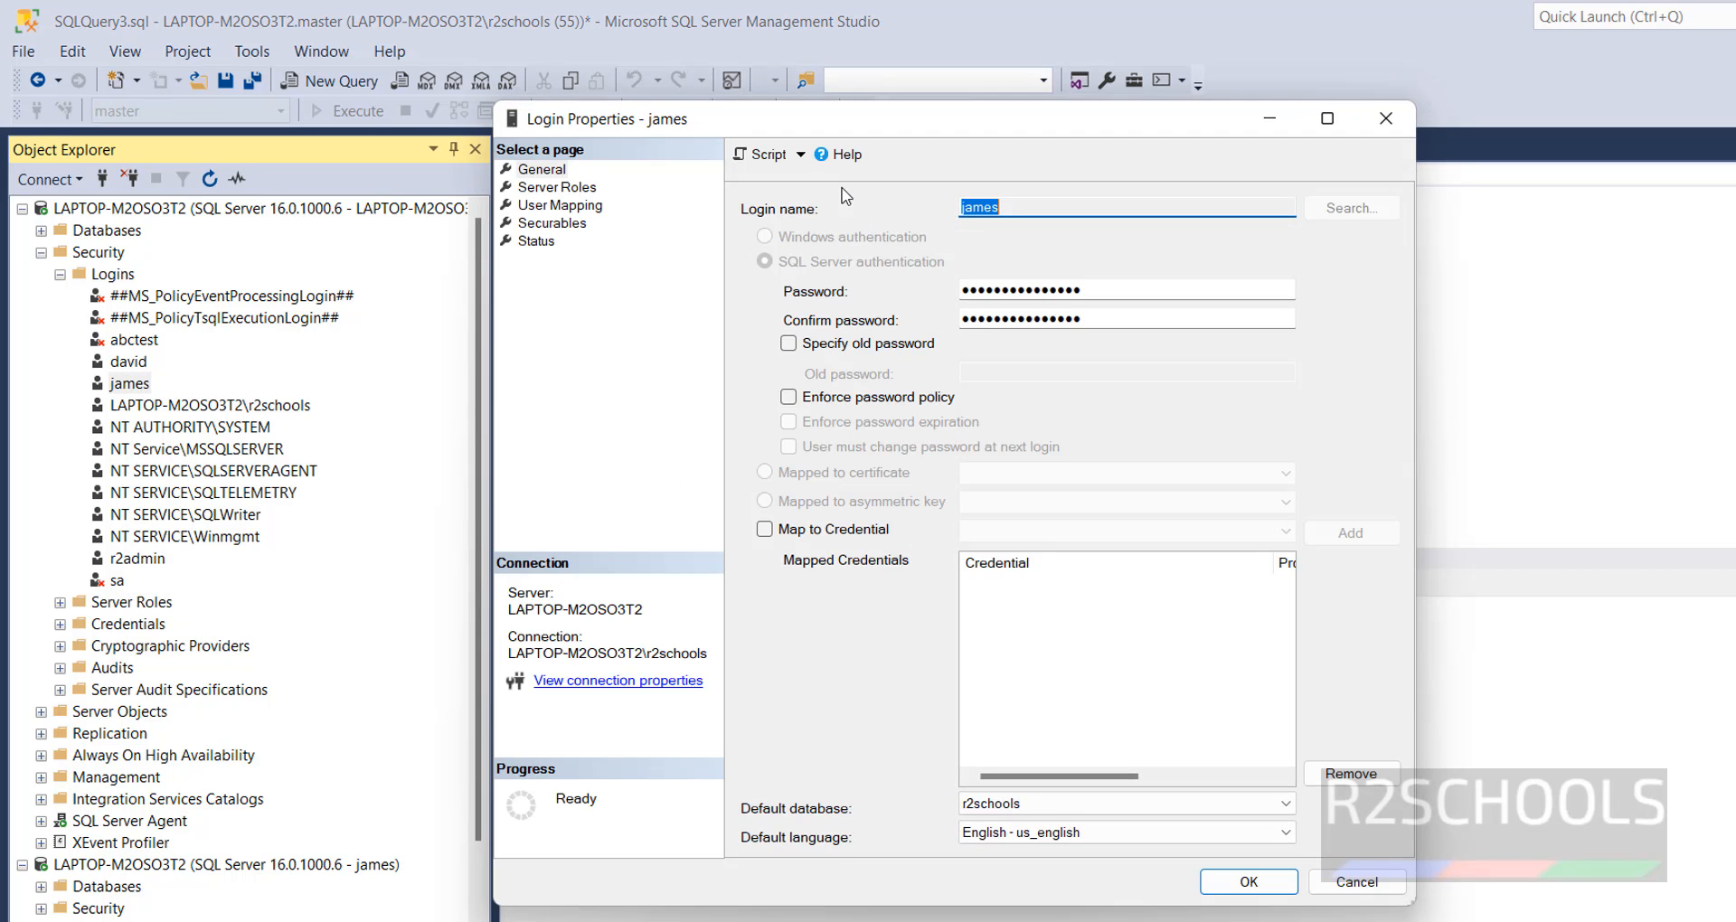
{"action": "left_click", "coordinate": [536, 241]}
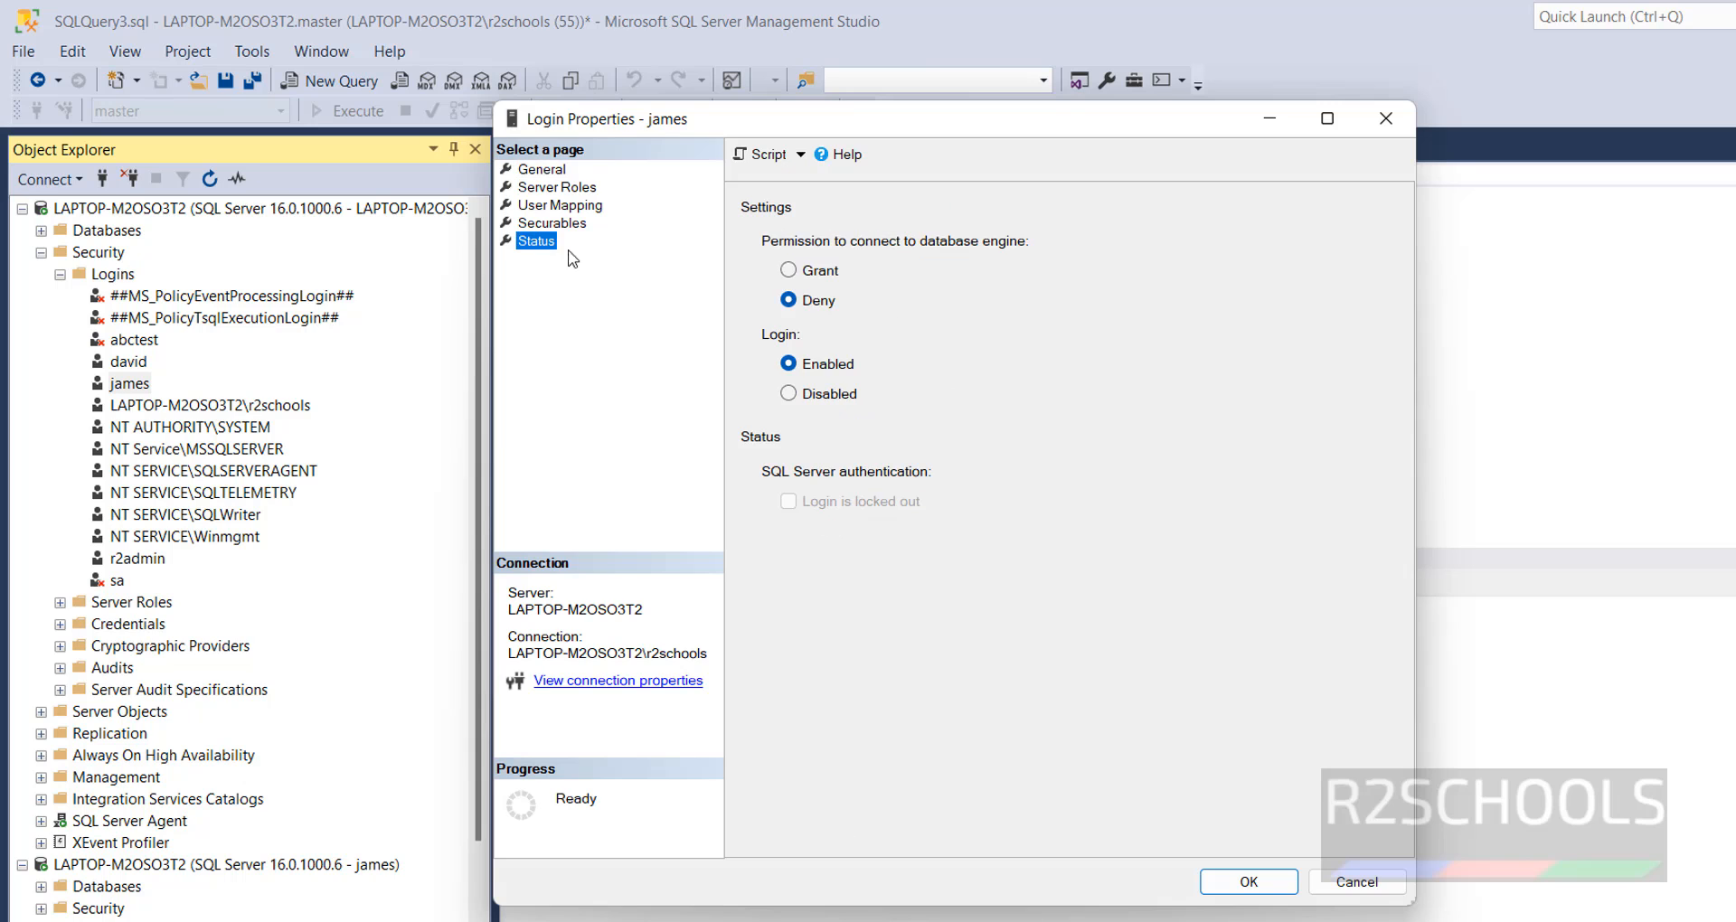
{"action": "left_click", "coordinate": [825, 275]}
{"action": "left_click", "coordinate": [1249, 883]}
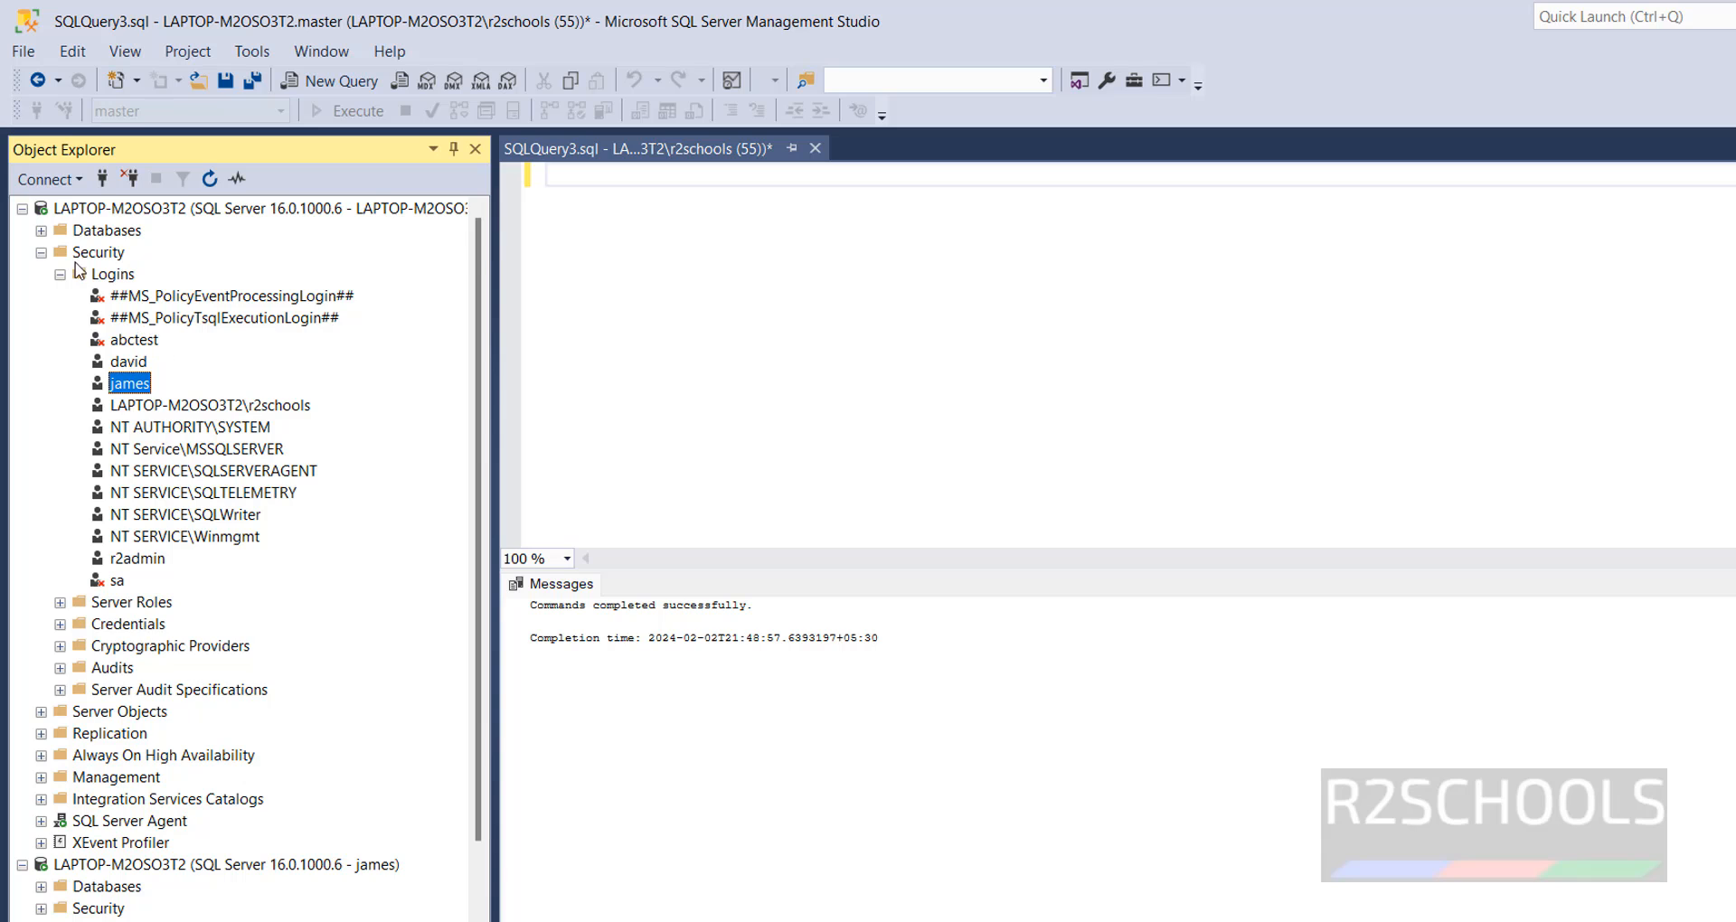
- Reconnect to the Database Engine with the login and its password, and disconnect the server session opened under it
{"action": "left_click", "coordinate": [49, 179]}
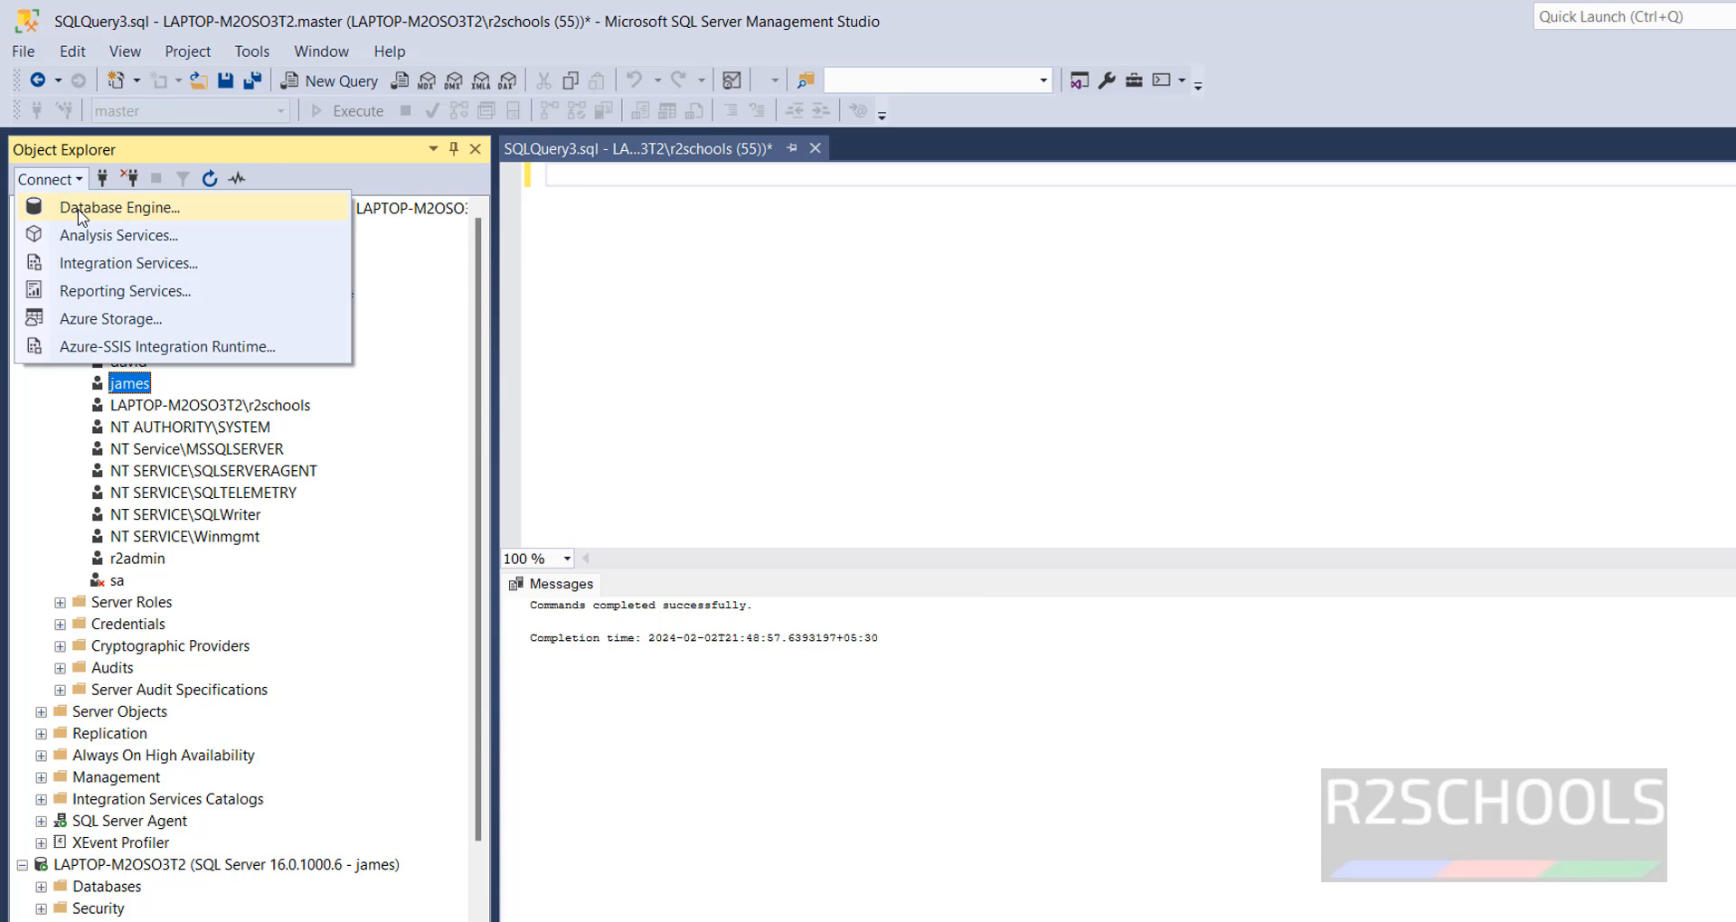
{"action": "left_click", "coordinate": [78, 209]}
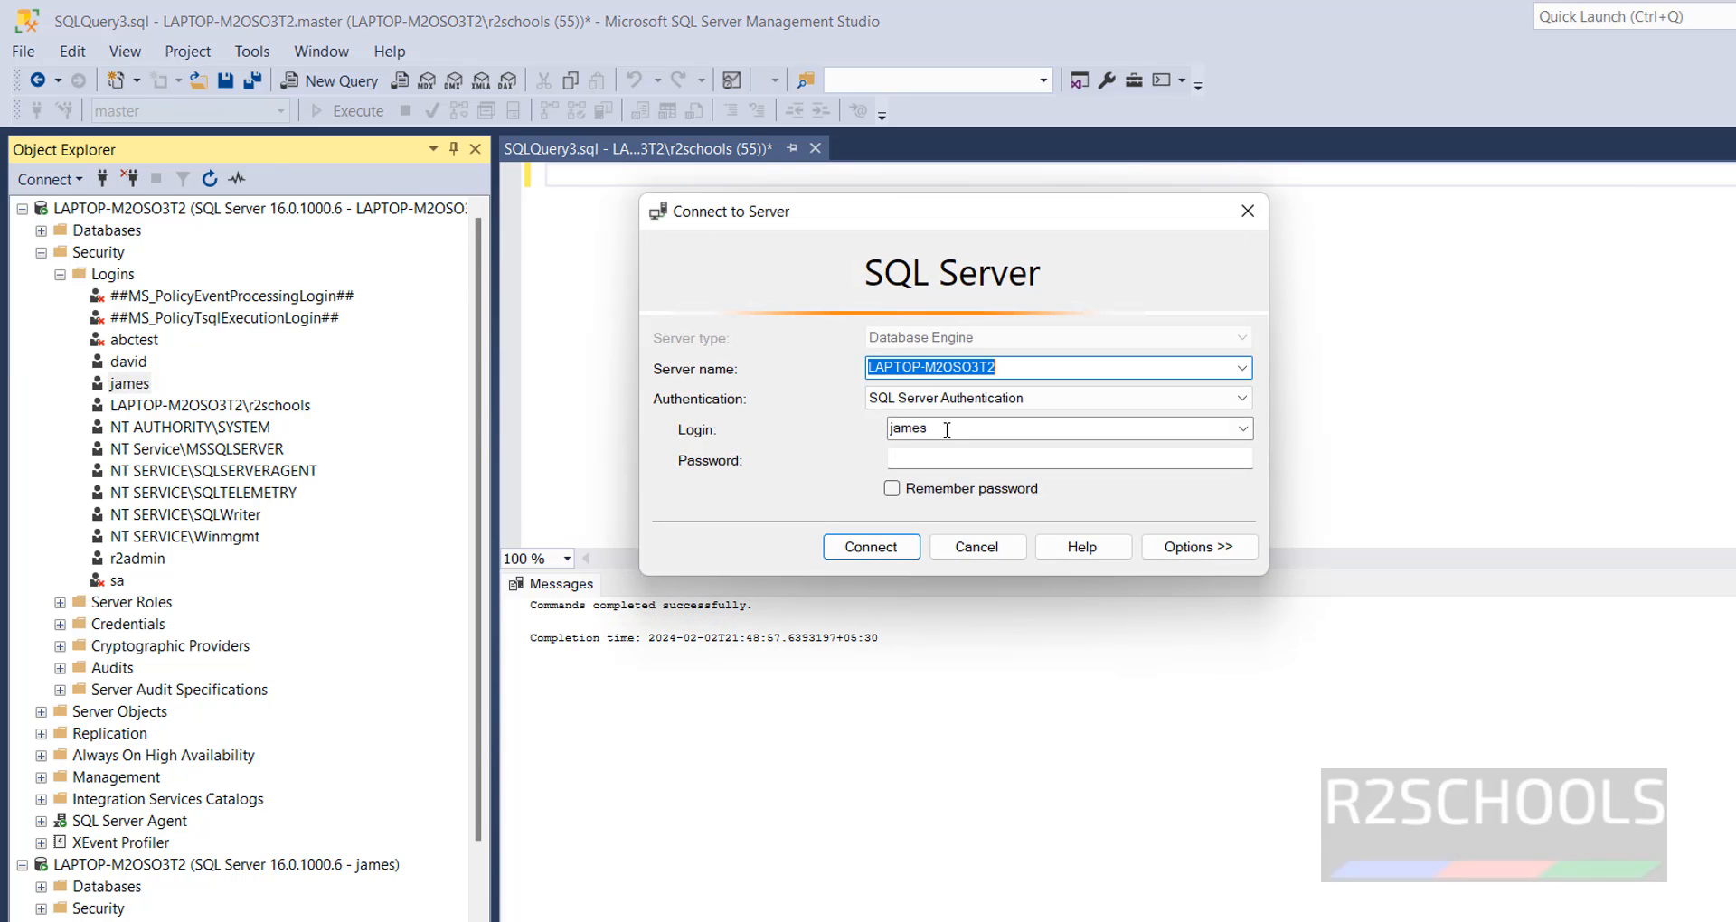
{"action": "left_click", "coordinate": [931, 457]}
{"action": "type", "text": "**"}
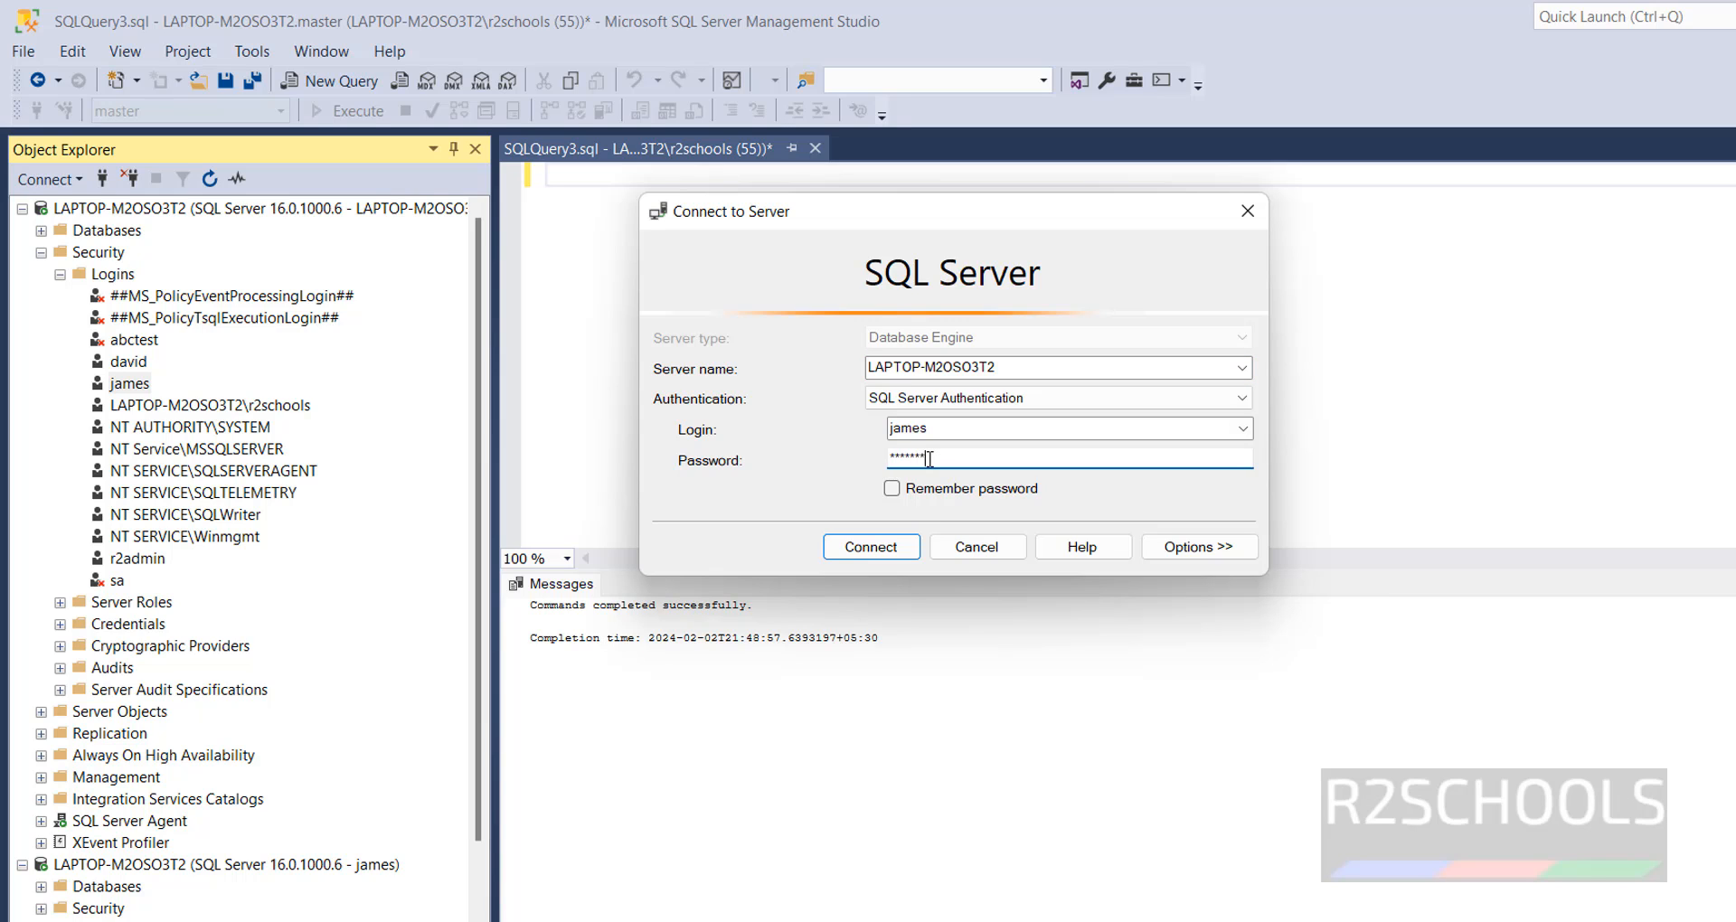
{"action": "left_click", "coordinate": [875, 547]}
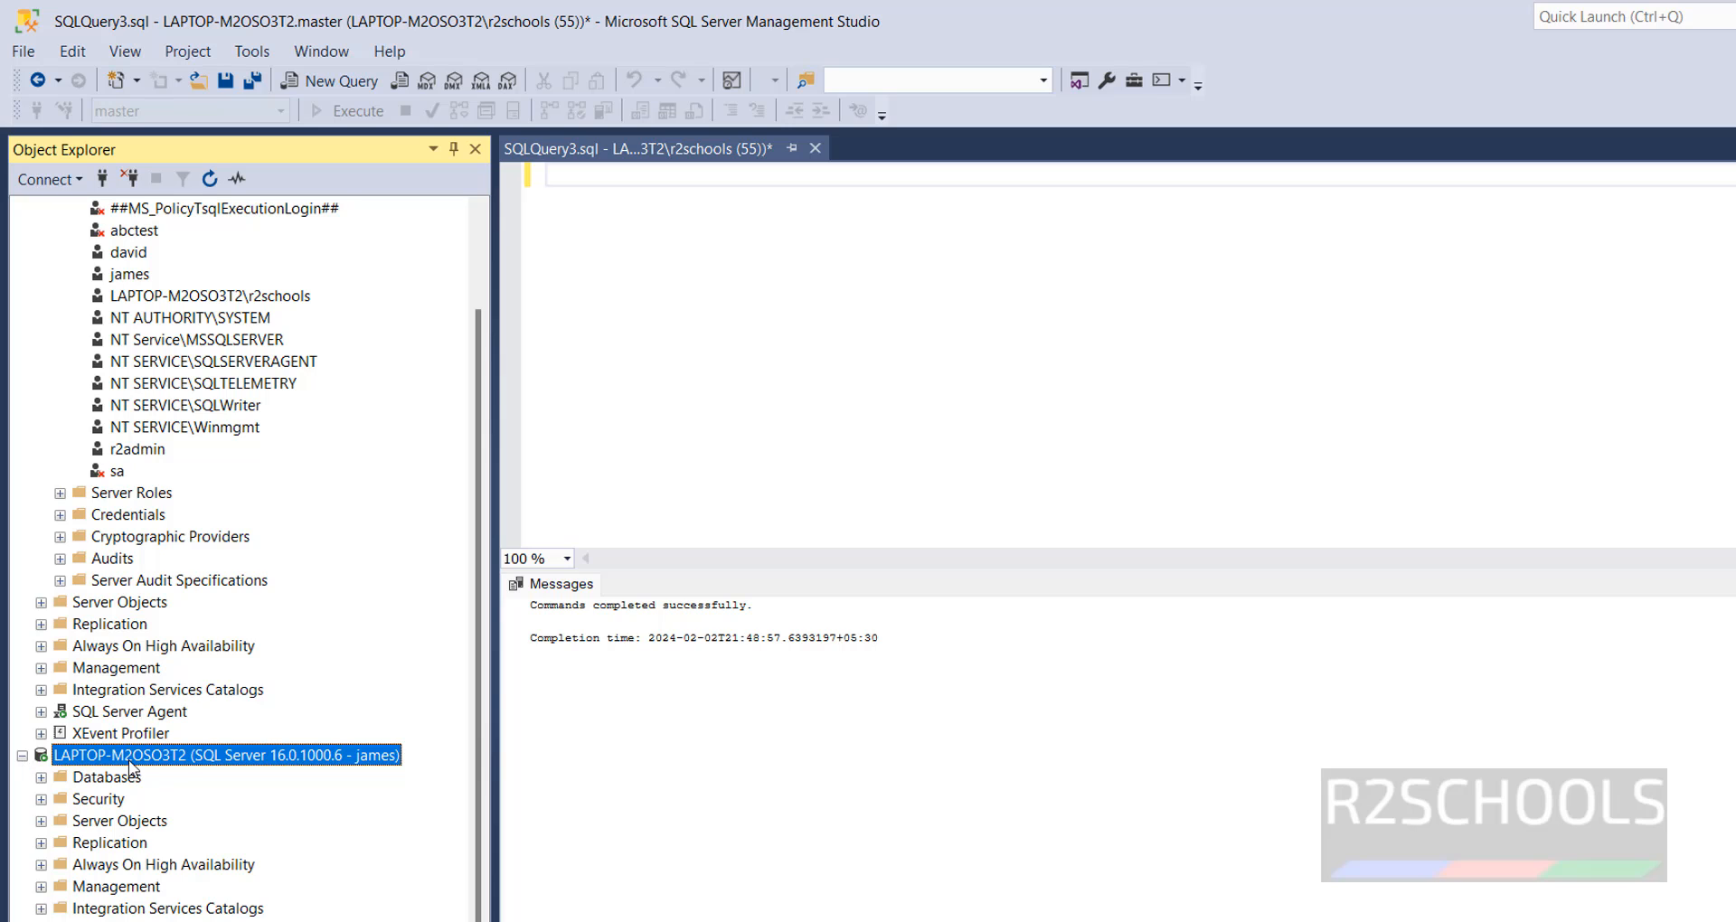
{"action": "right_click", "coordinate": [177, 758]}
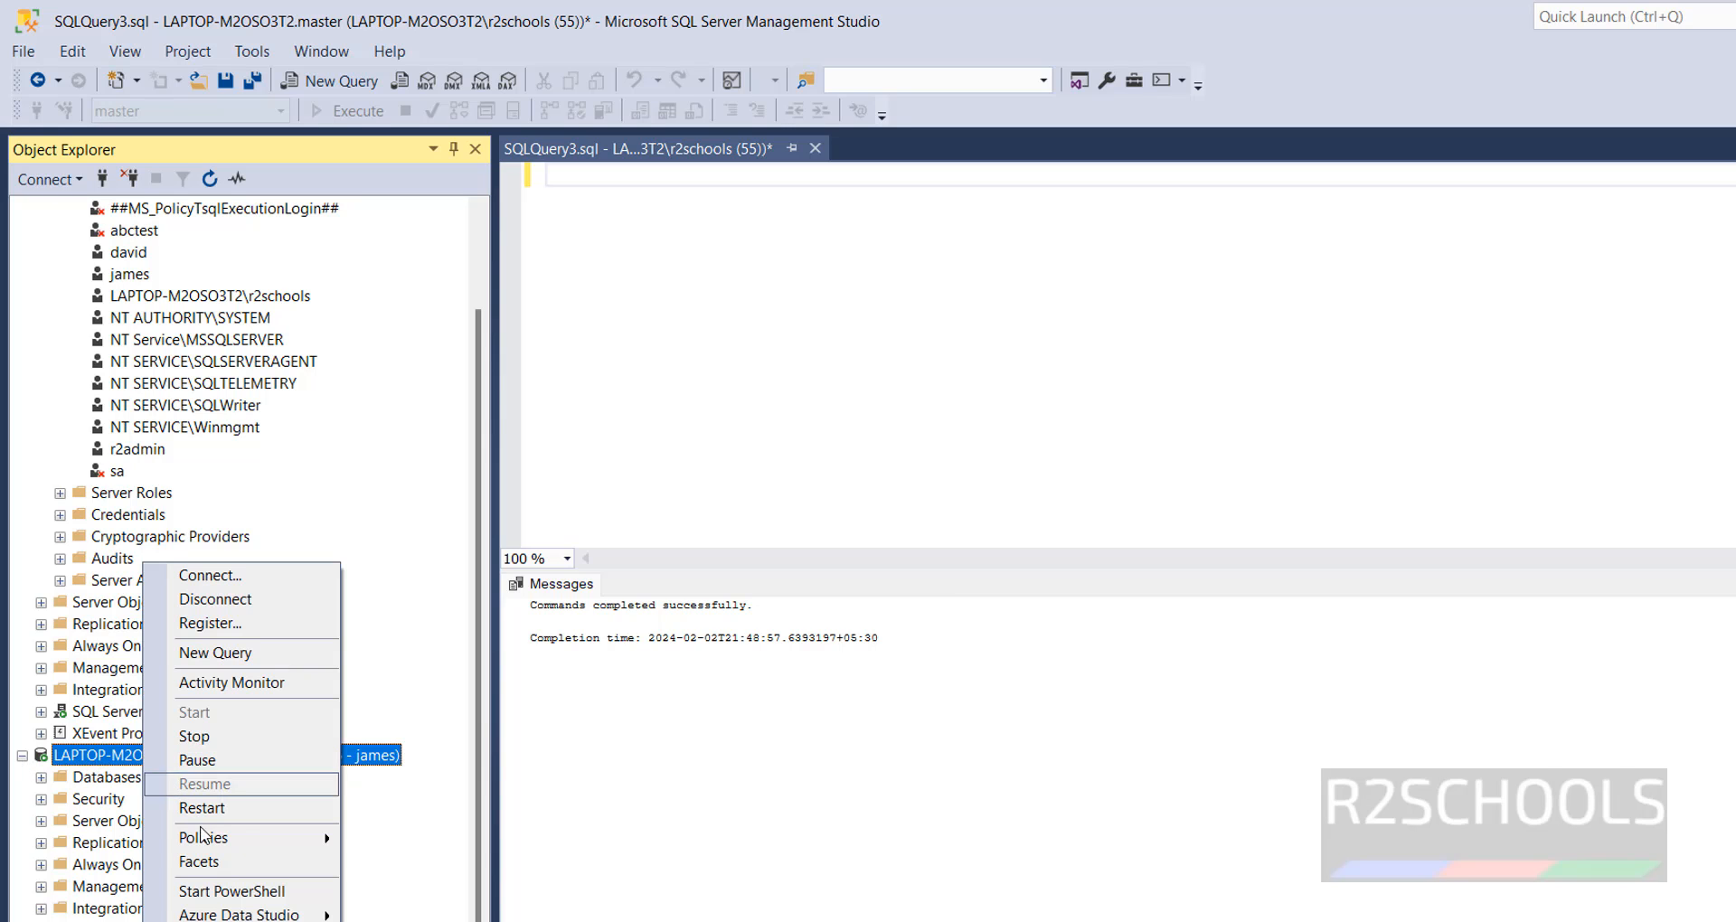
{"action": "left_click", "coordinate": [222, 600]}
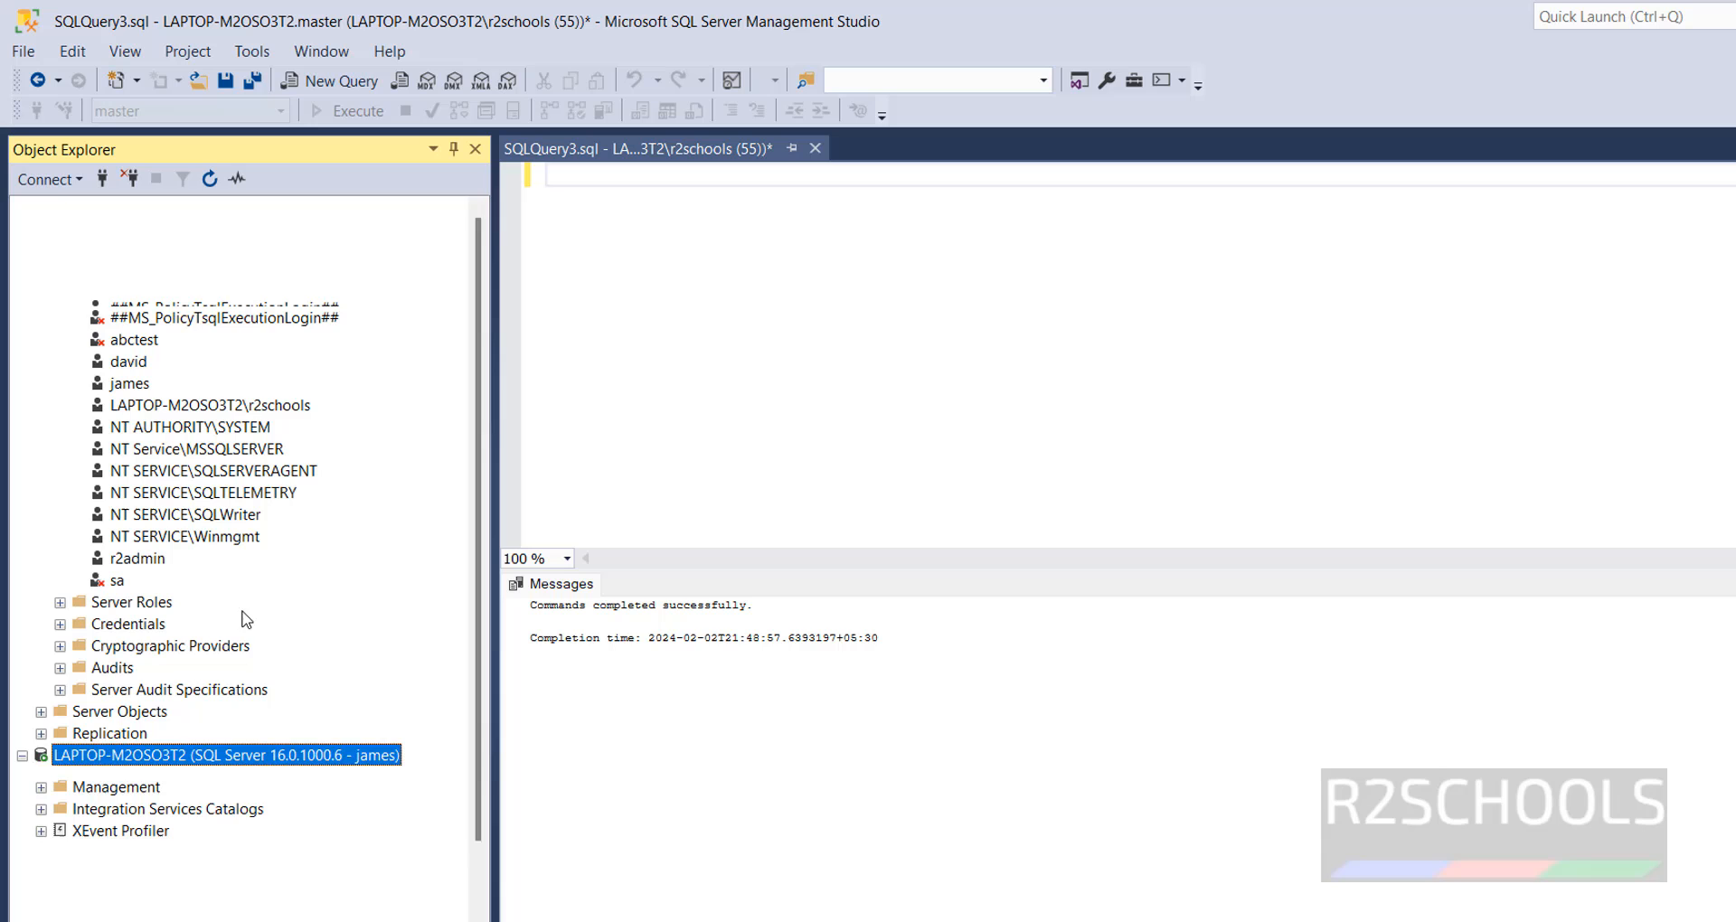
- Set the same login to Disabled in its status settings, keeping connect permission granted, and save the properties
{"action": "left_click", "coordinate": [124, 385]}
{"action": "right_click", "coordinate": [125, 385]}
{"action": "left_click", "coordinate": [206, 643]}
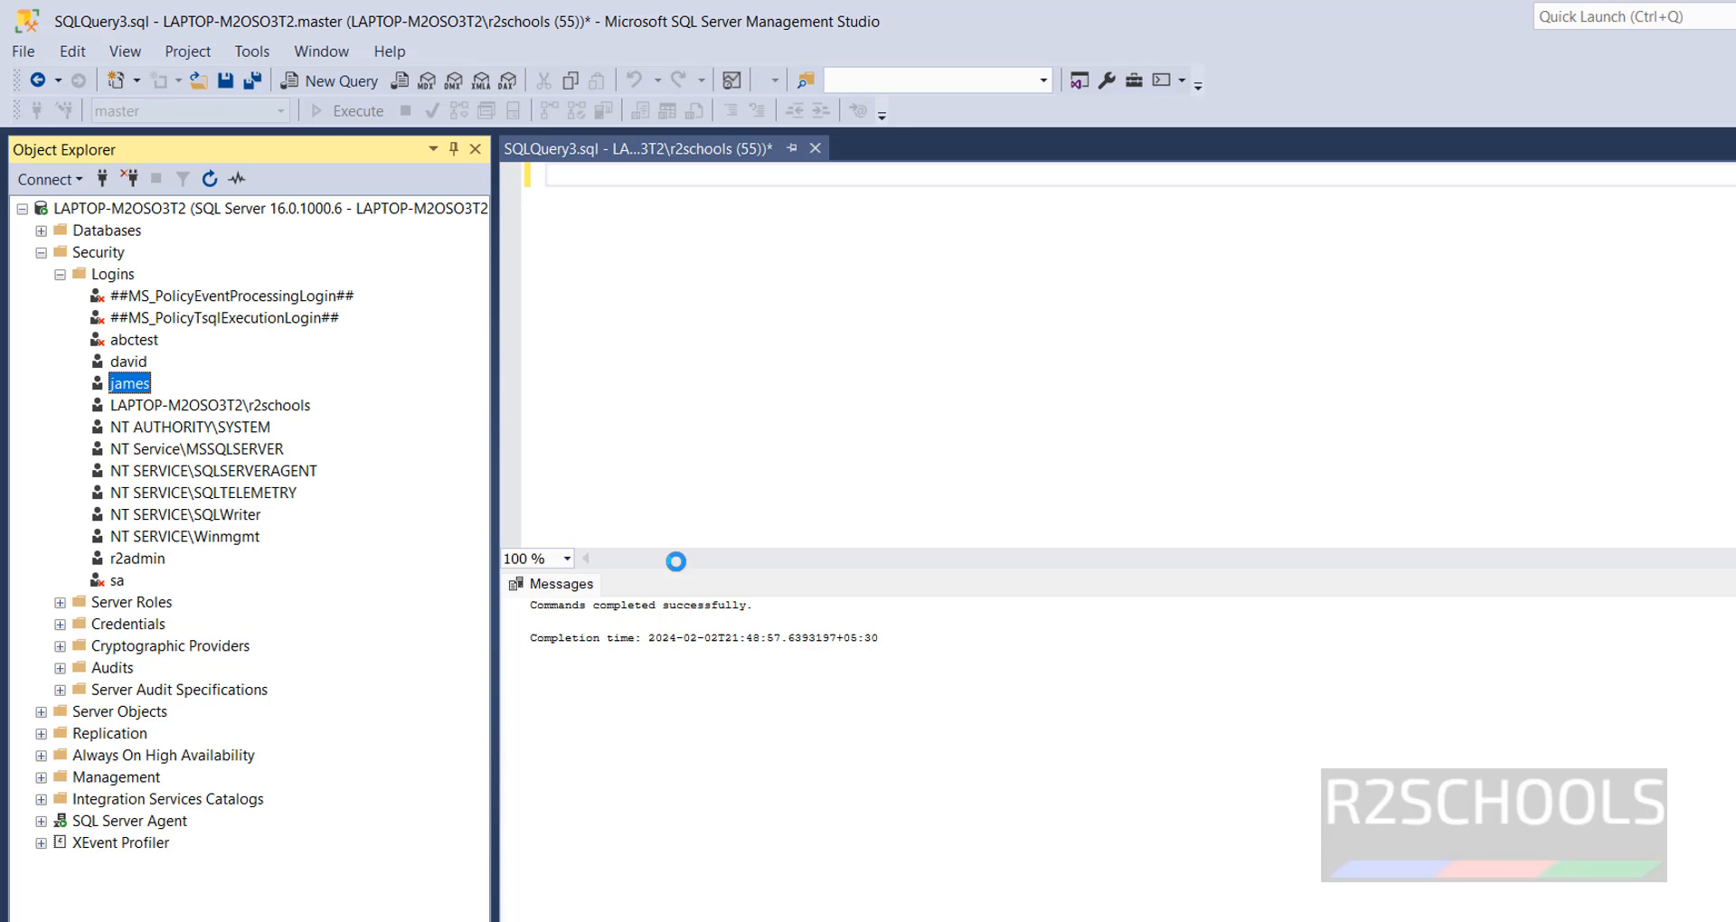
{"action": "left_click", "coordinate": [541, 241]}
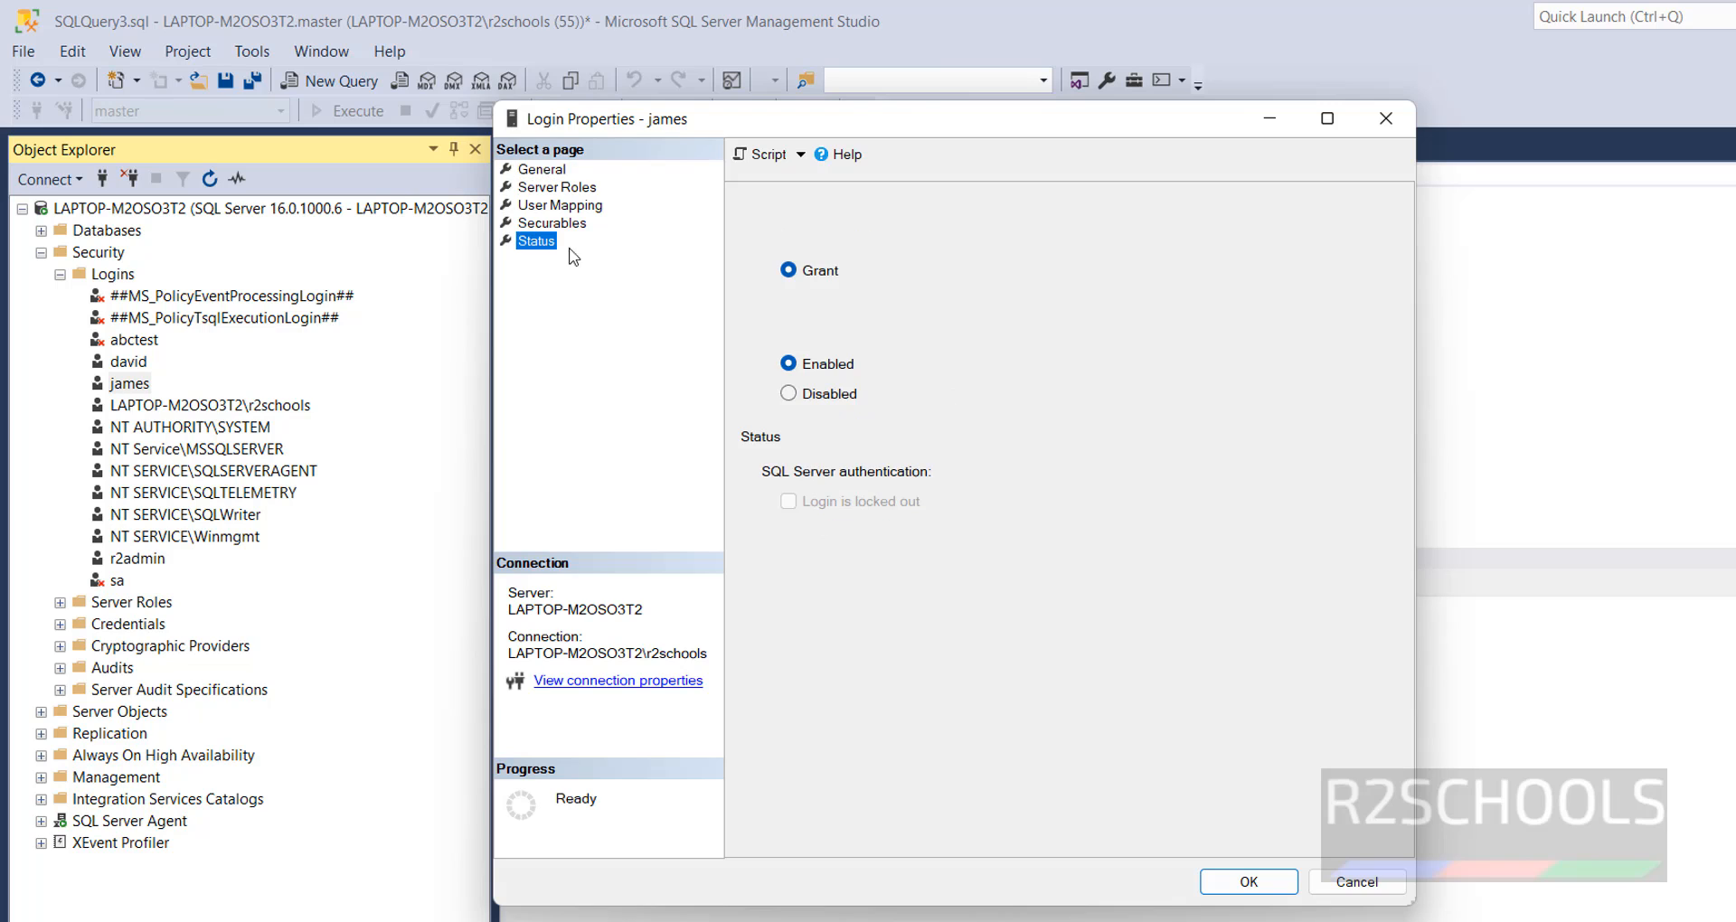
{"action": "left_click", "coordinate": [829, 394]}
{"action": "left_click", "coordinate": [1248, 882]}
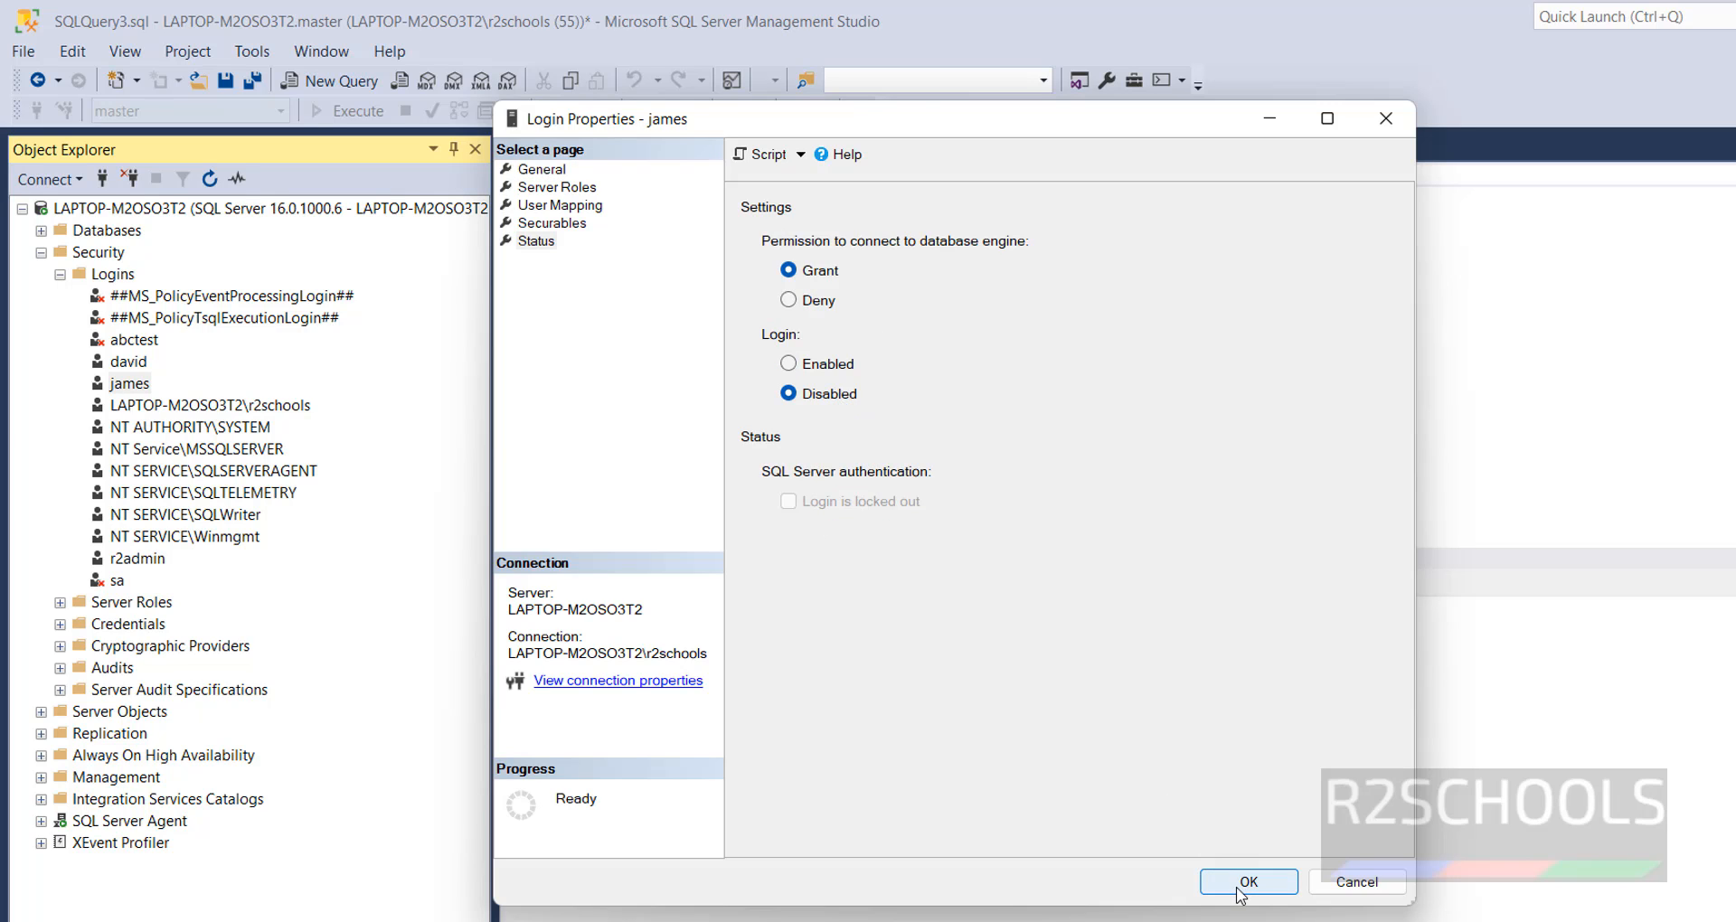
{"action": "left_click", "coordinate": [99, 271]}
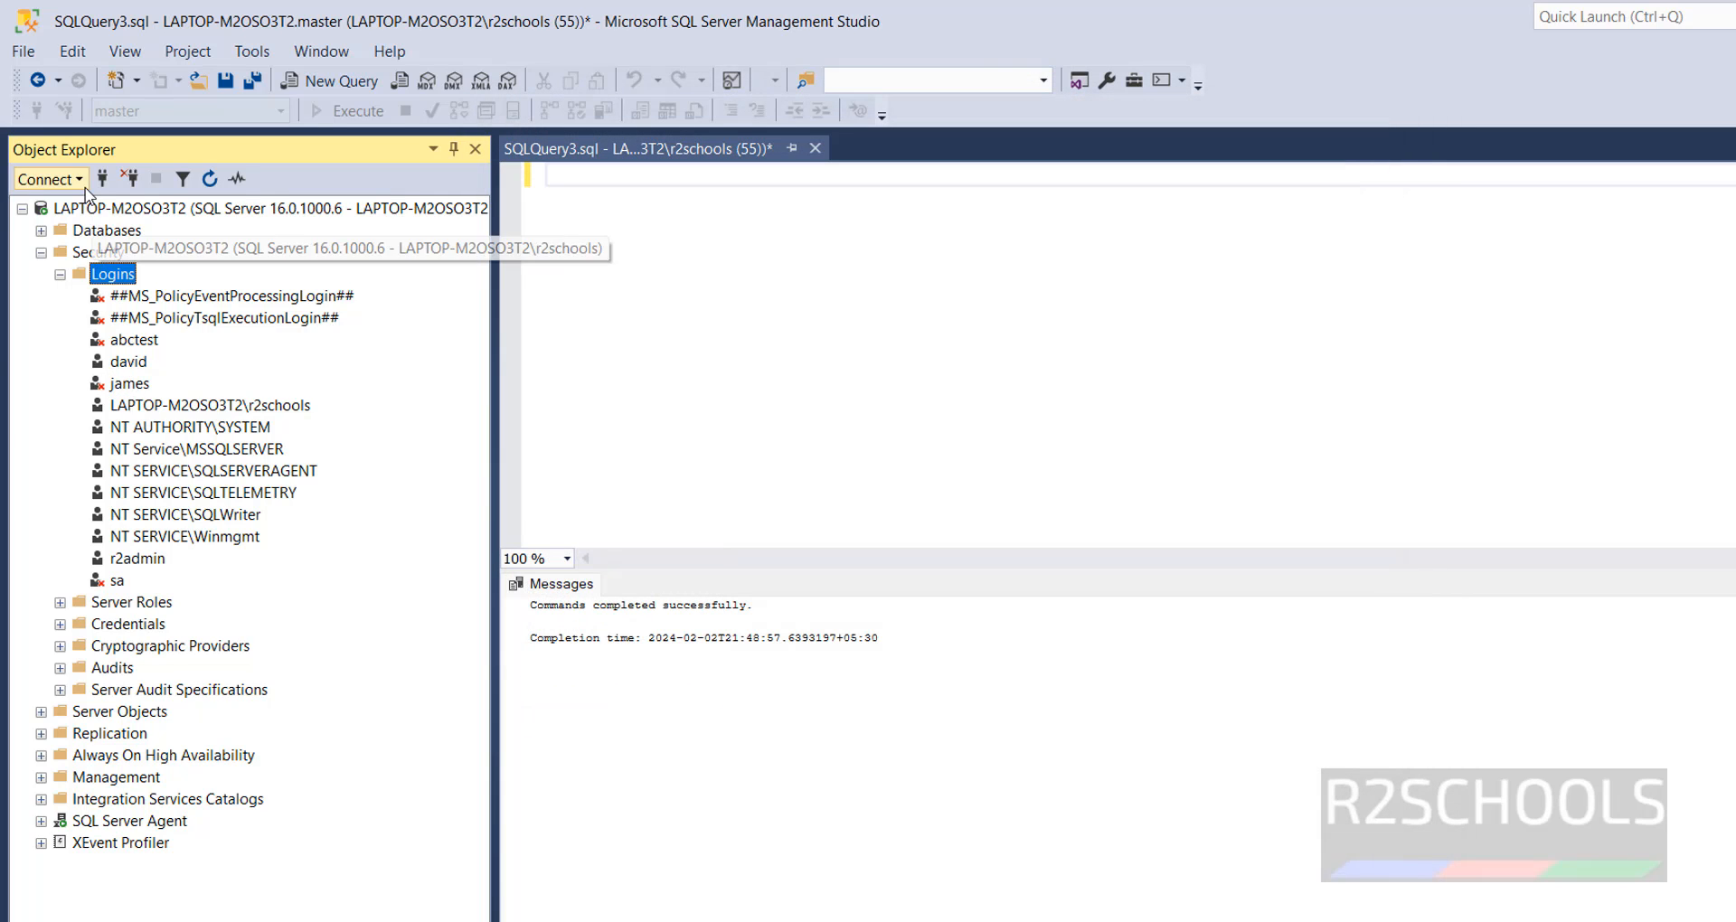
- Try to connect to the Database Engine with the disabled login and its password, and cancel the connection dialog
{"action": "left_click", "coordinate": [79, 179]}
{"action": "left_click", "coordinate": [88, 208]}
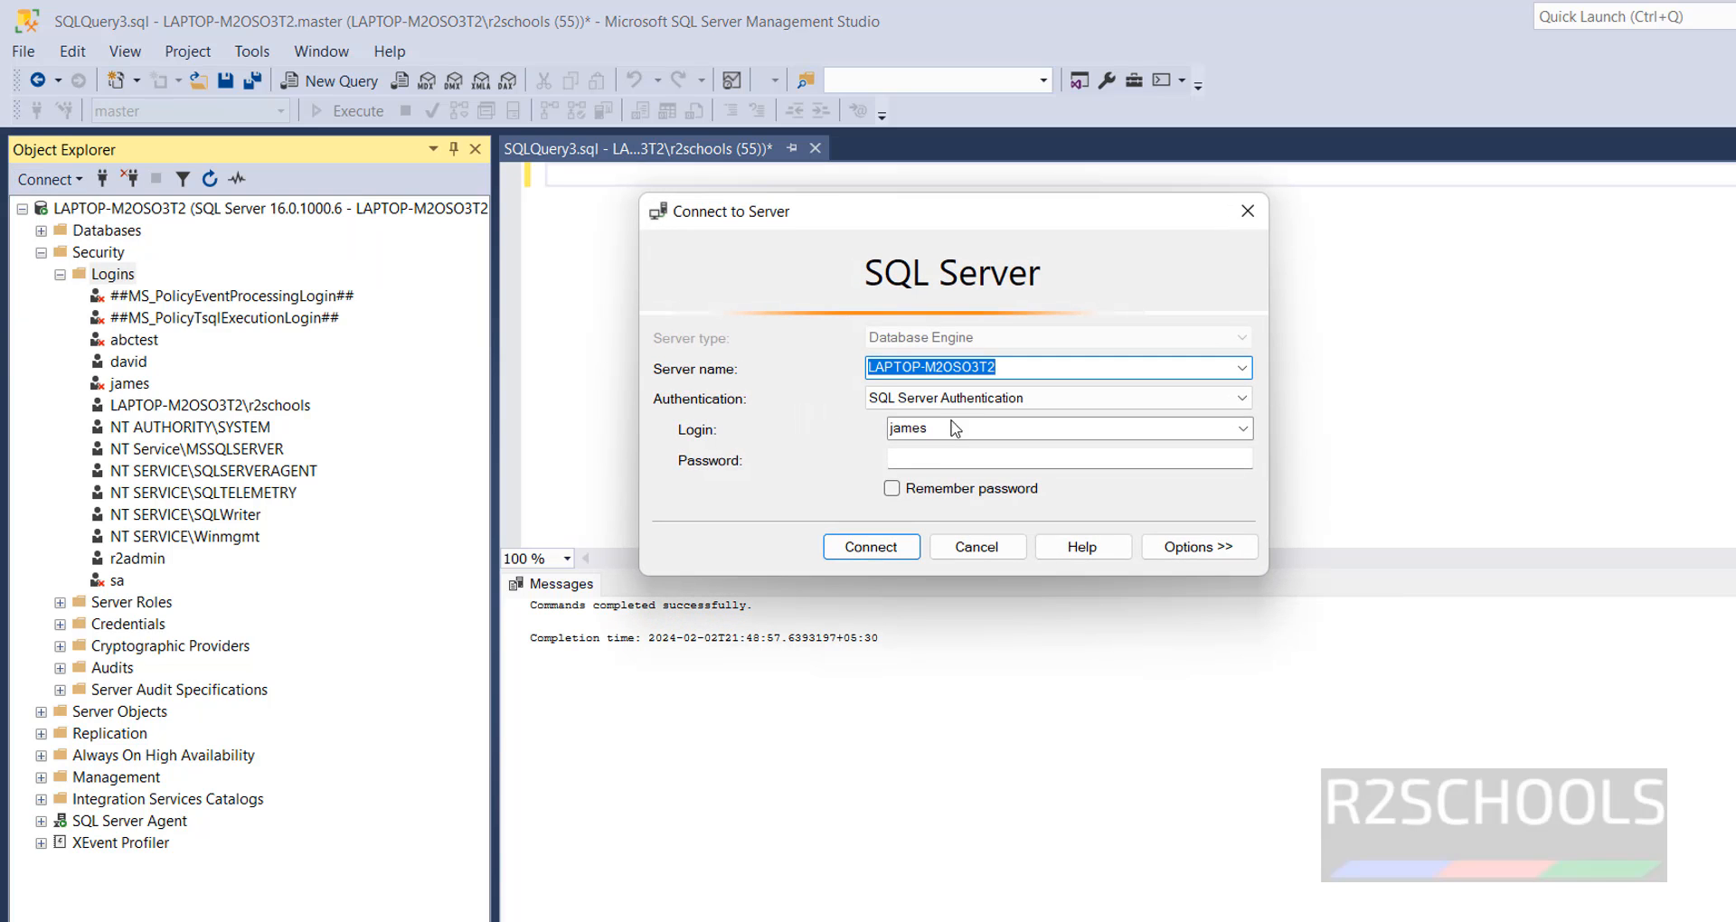
{"action": "left_click", "coordinate": [931, 456]}
{"action": "type", "text": "*"}
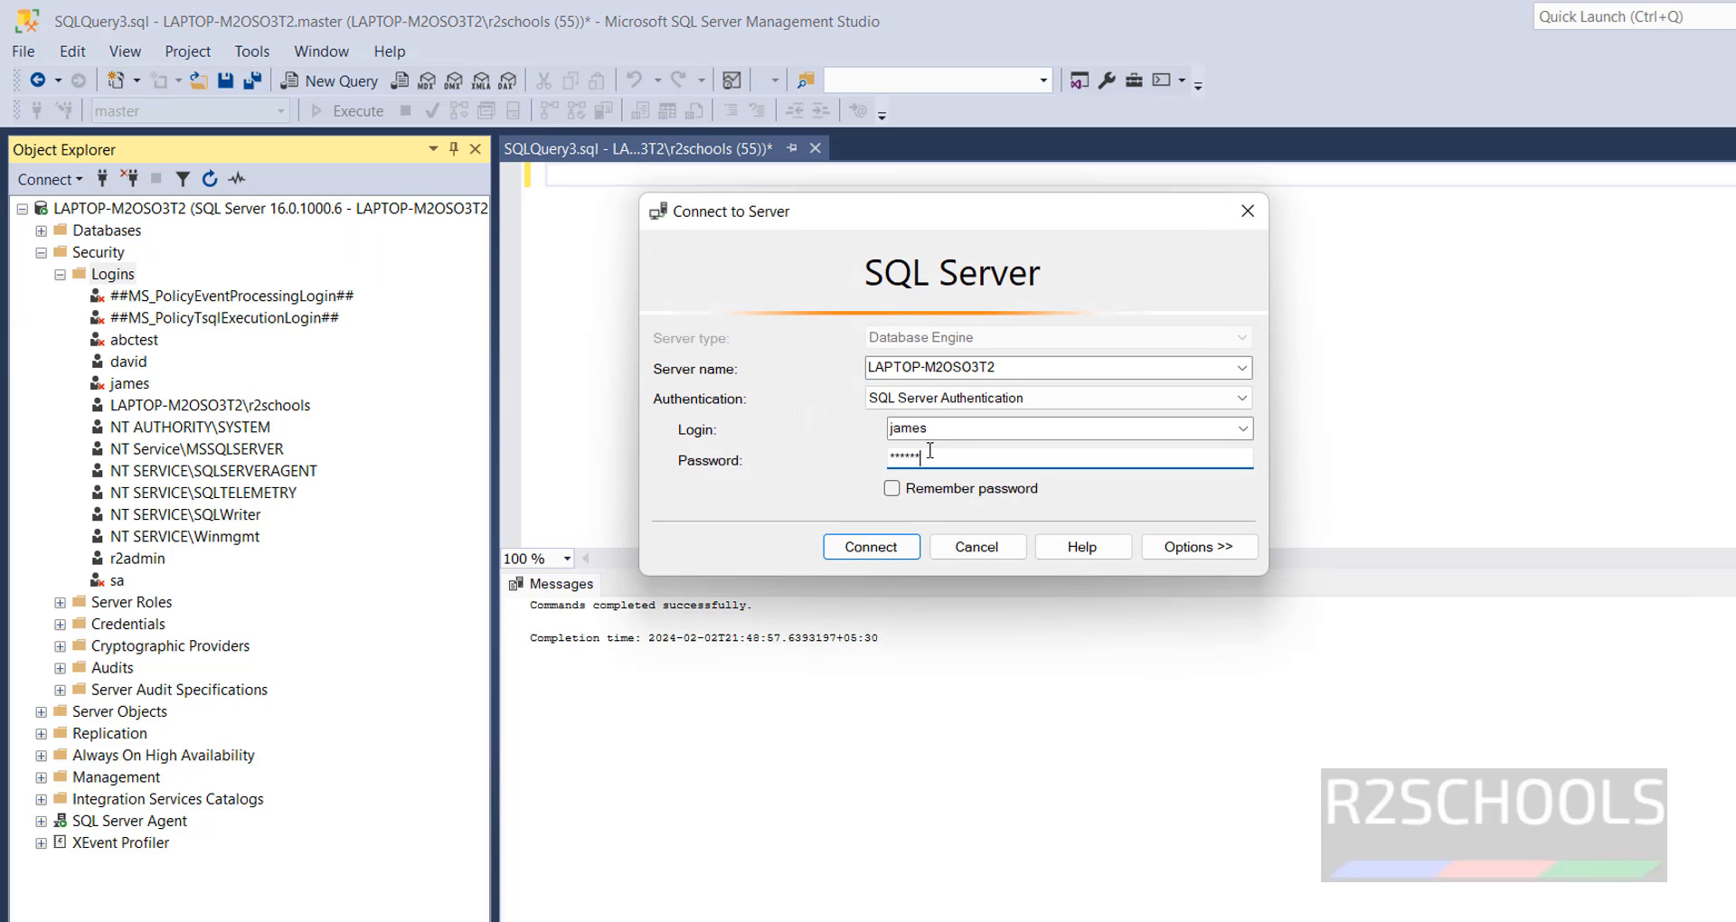
{"action": "left_click", "coordinate": [874, 548]}
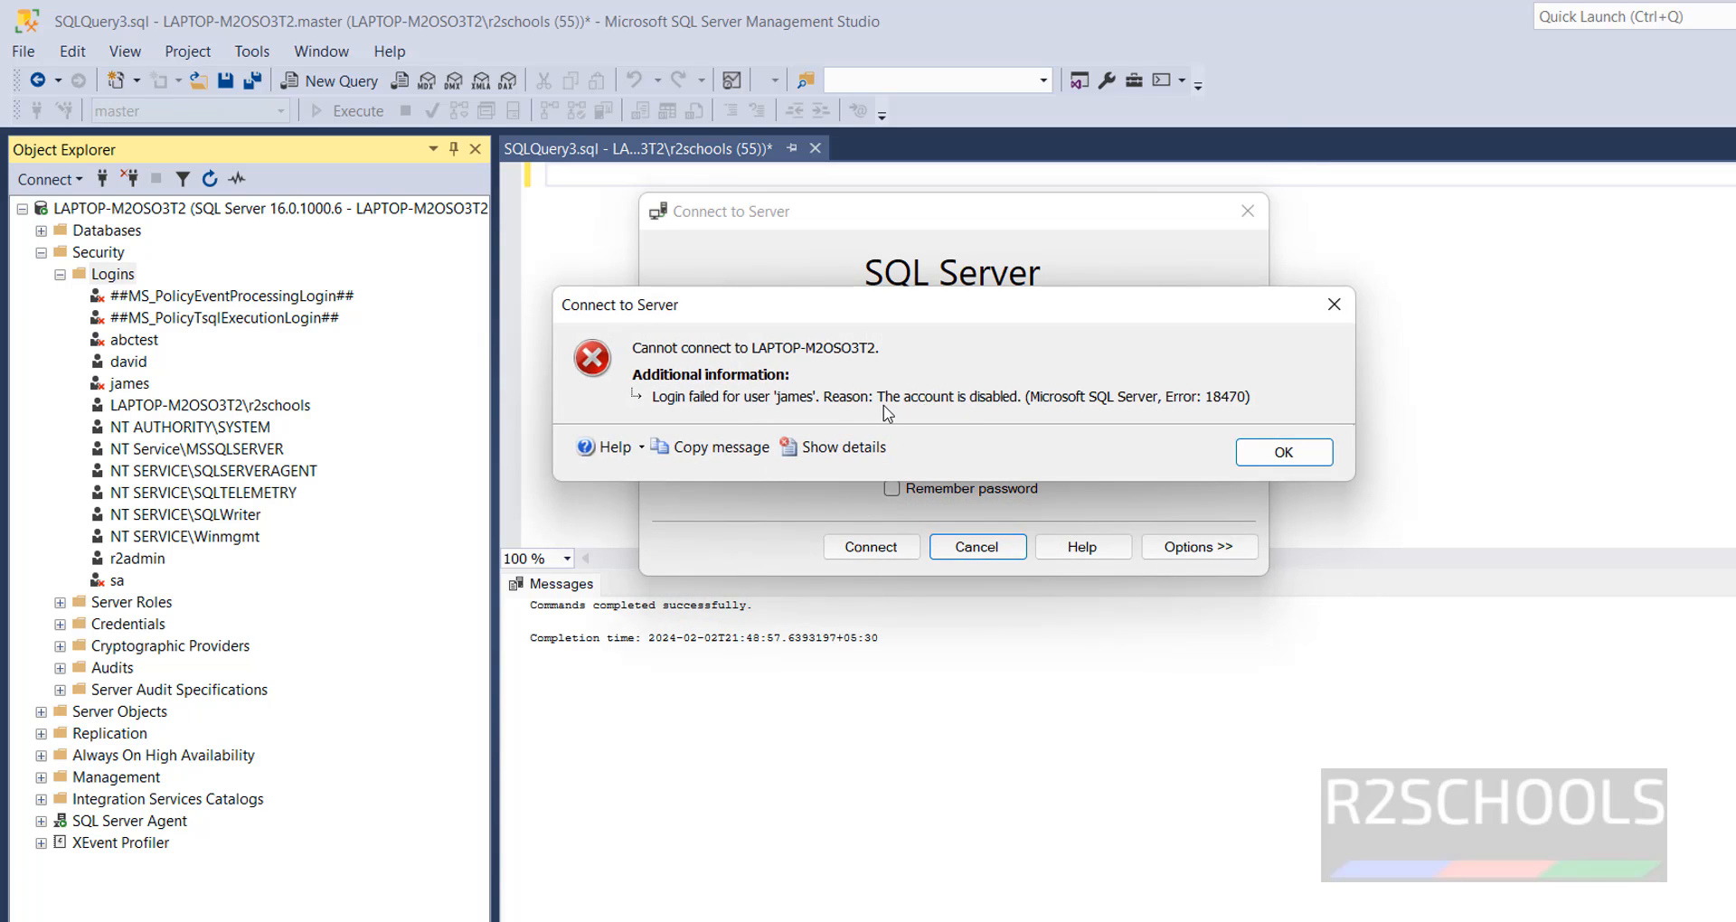
{"action": "left_click", "coordinate": [1284, 452]}
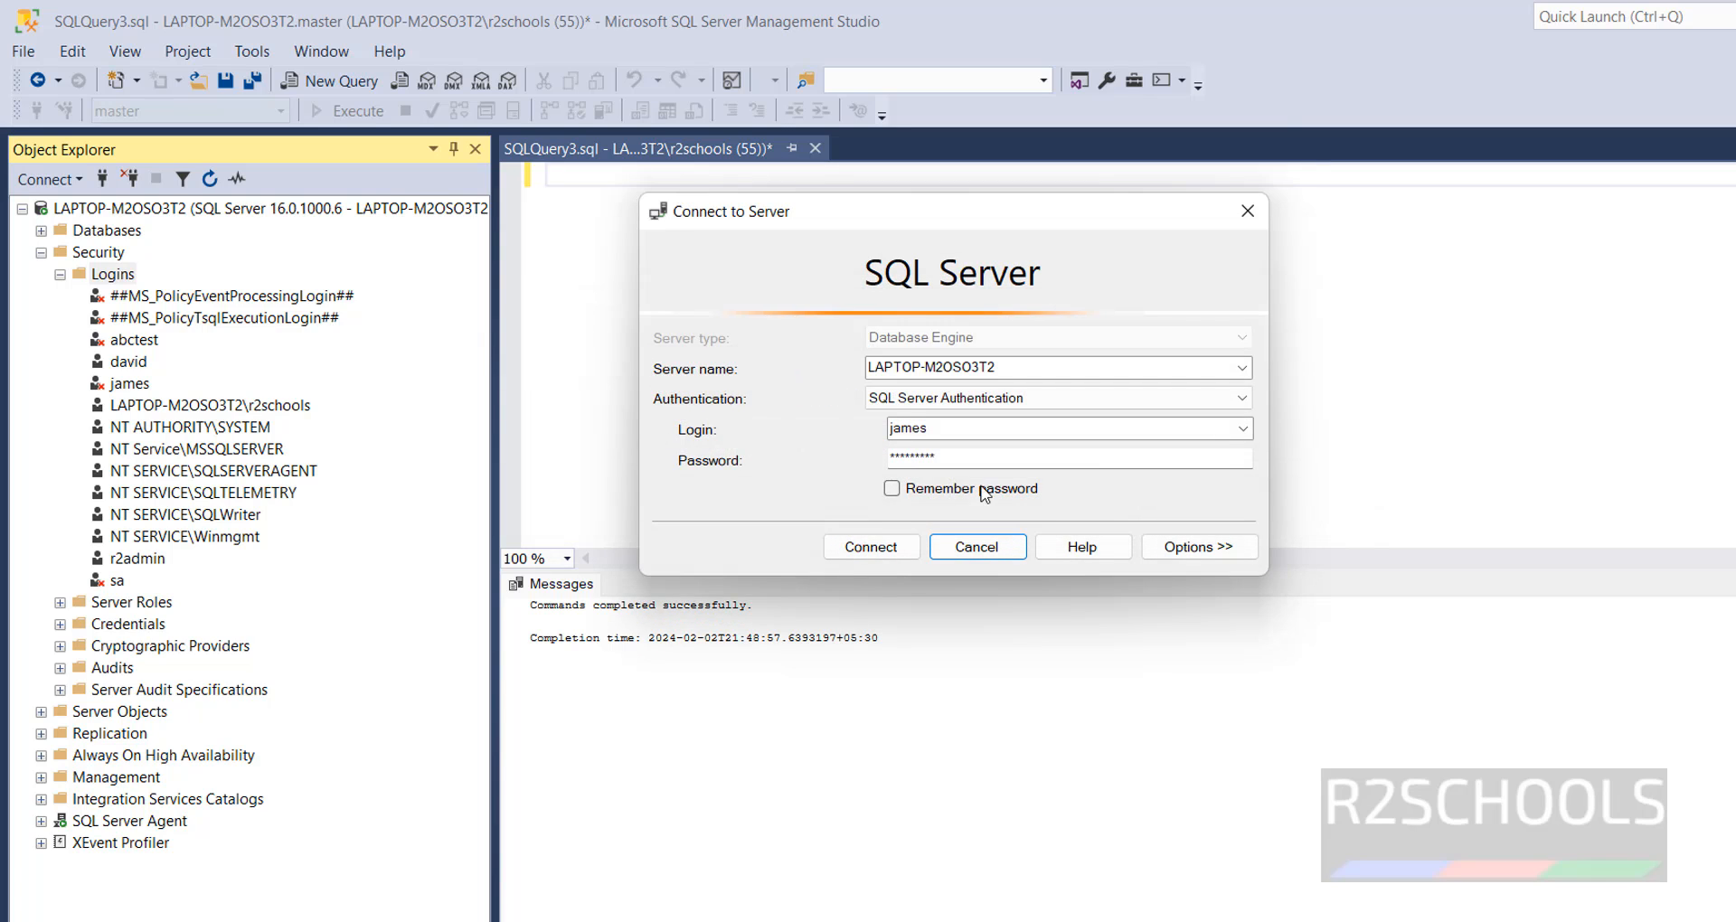
{"action": "left_click", "coordinate": [976, 547]}
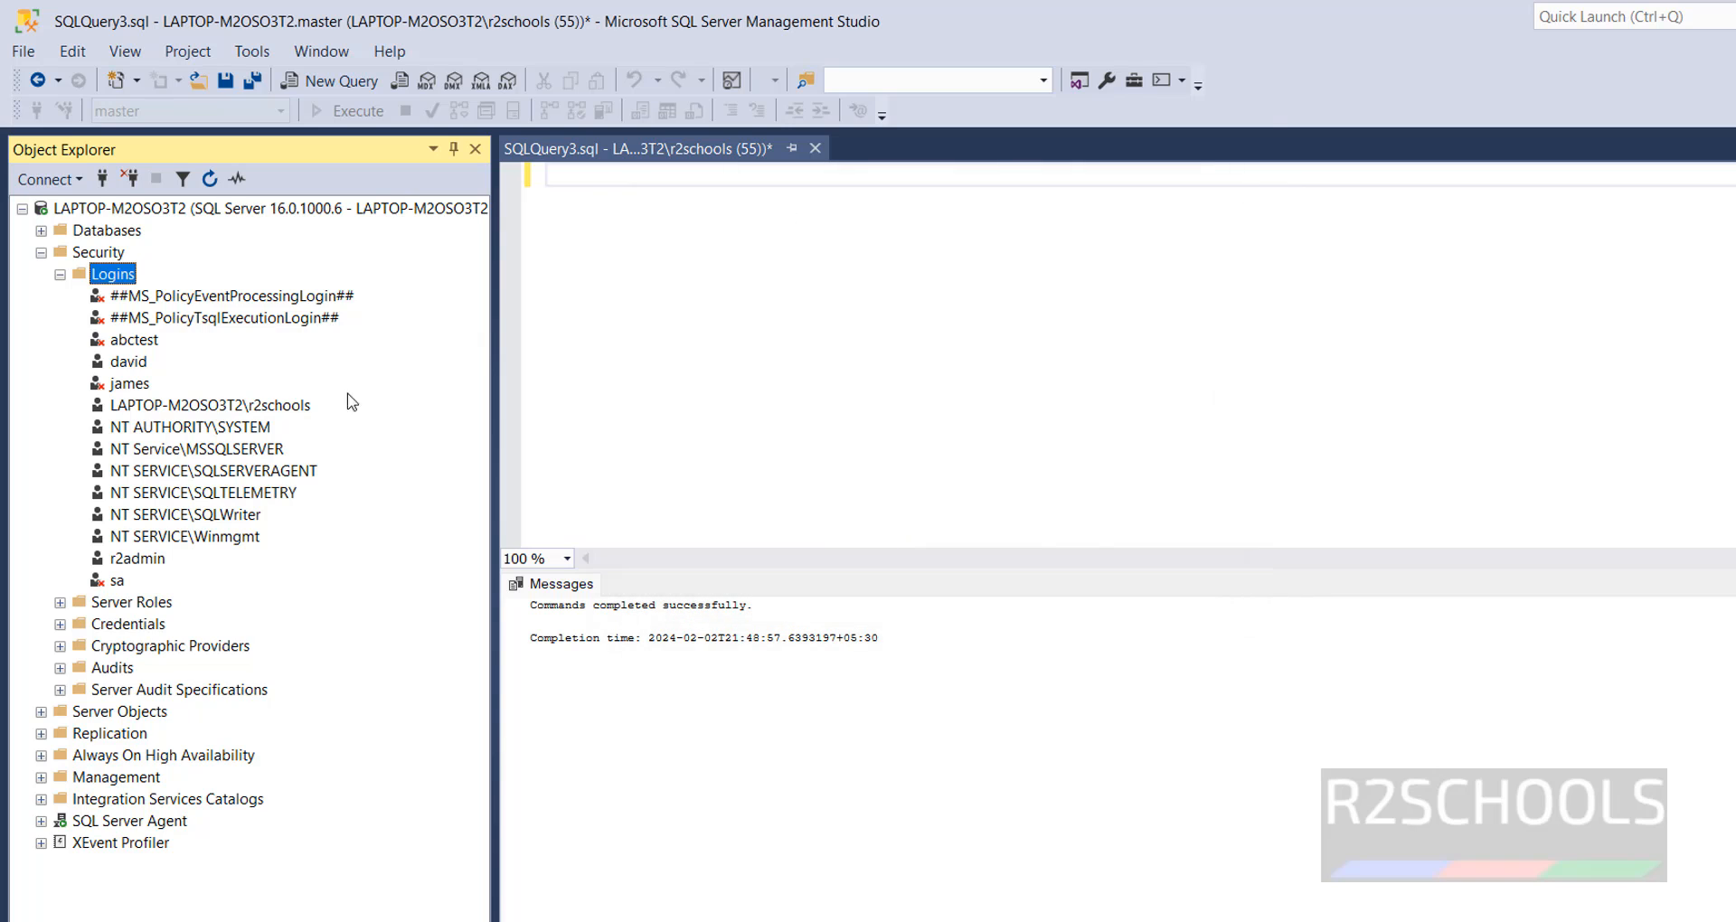
- Set the disabled SQL login back to Enabled in its status settings and save the properties
{"action": "right_click", "coordinate": [133, 387]}
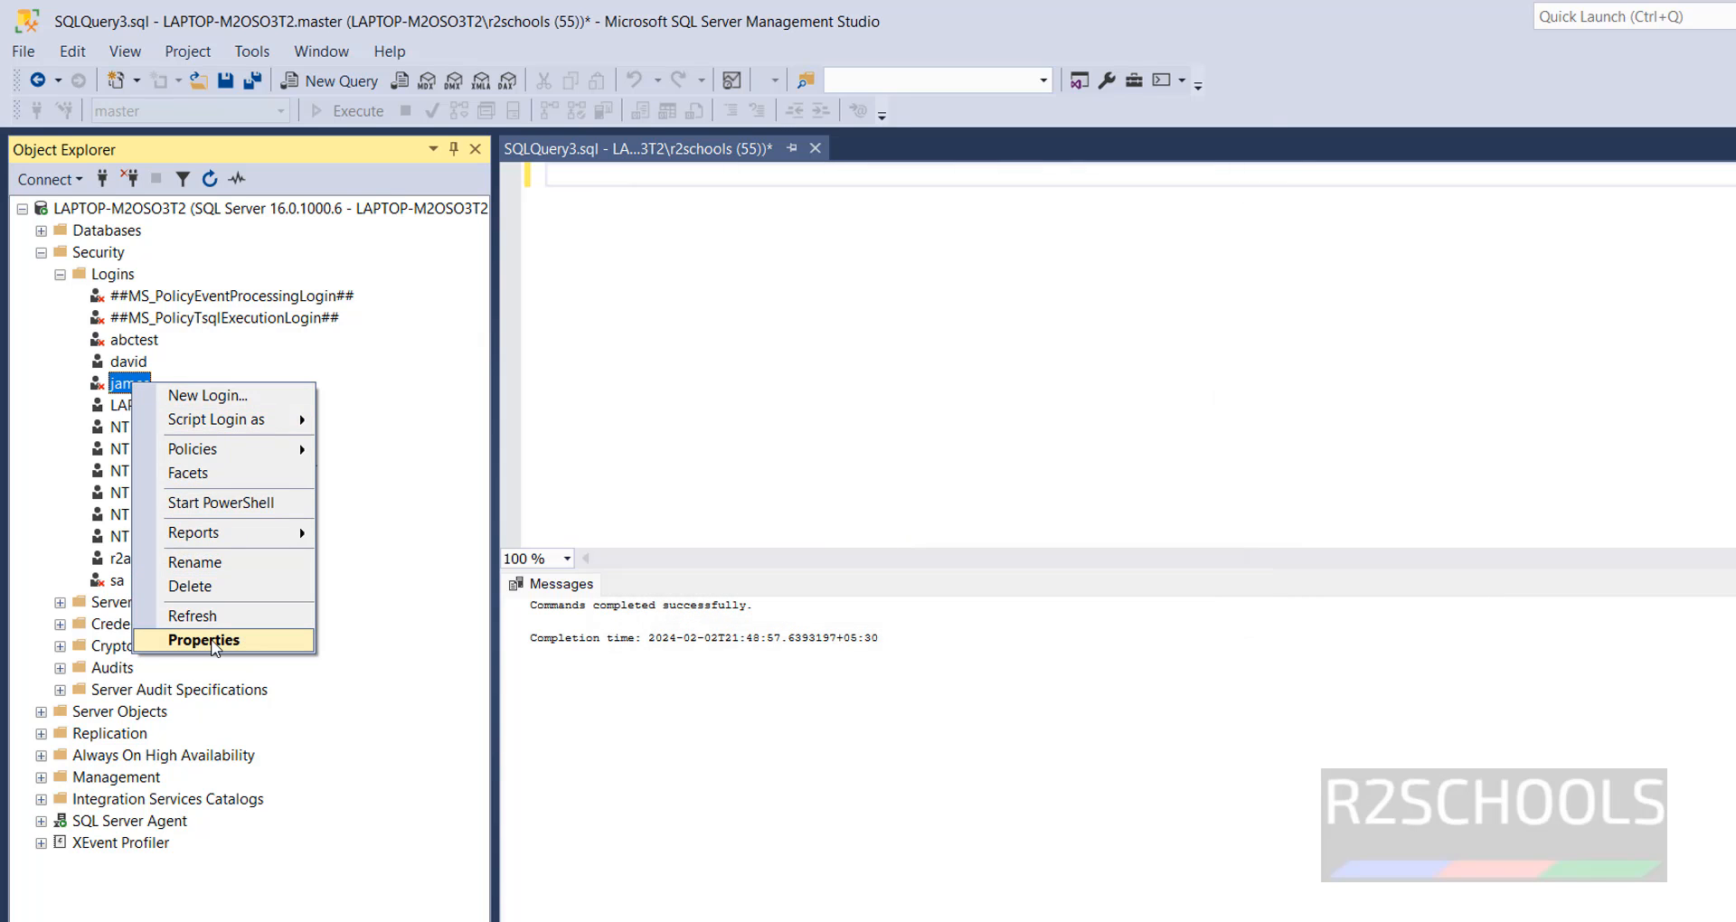
{"action": "left_click", "coordinate": [194, 642]}
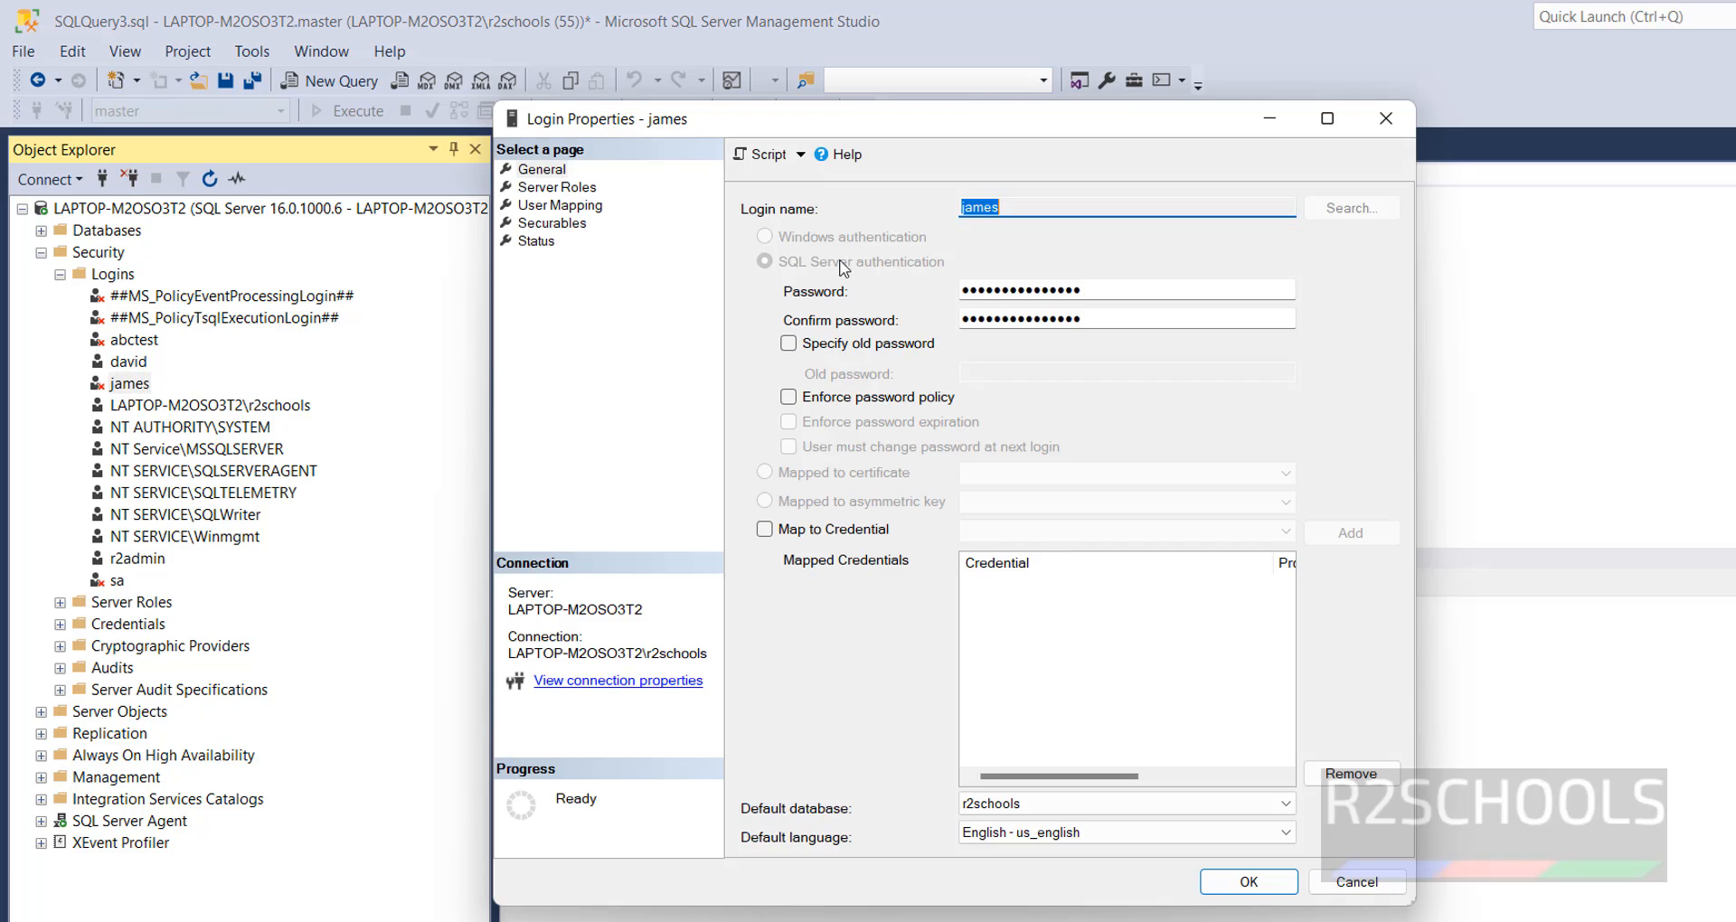
{"action": "left_click", "coordinate": [536, 242]}
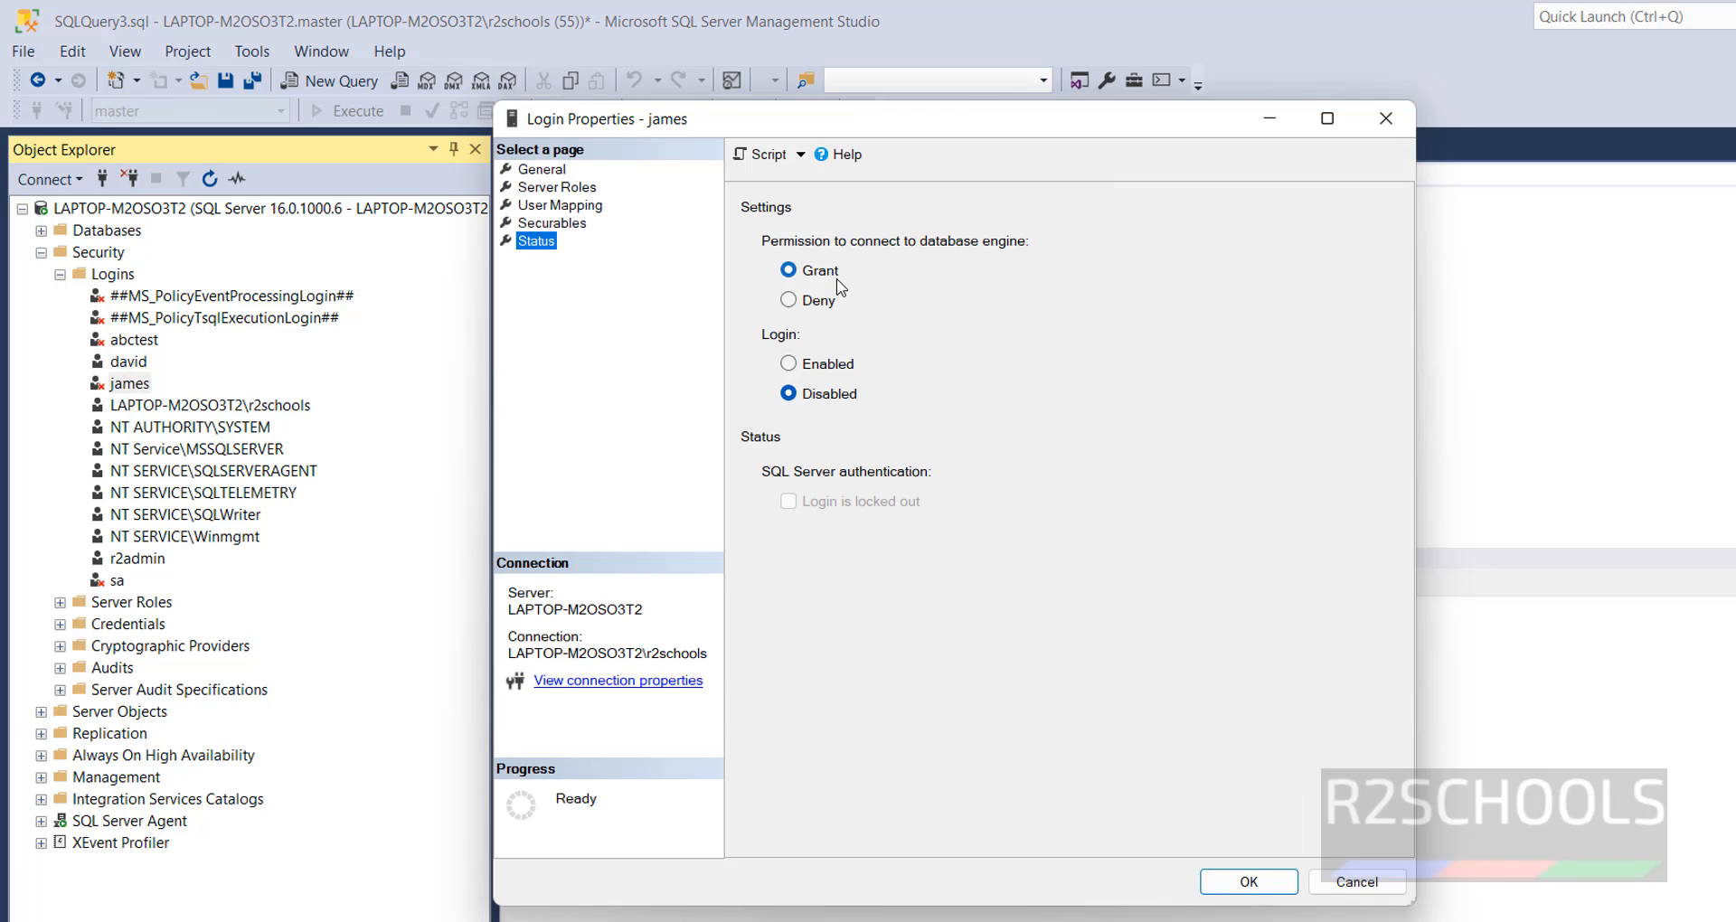
{"action": "left_click", "coordinate": [807, 365]}
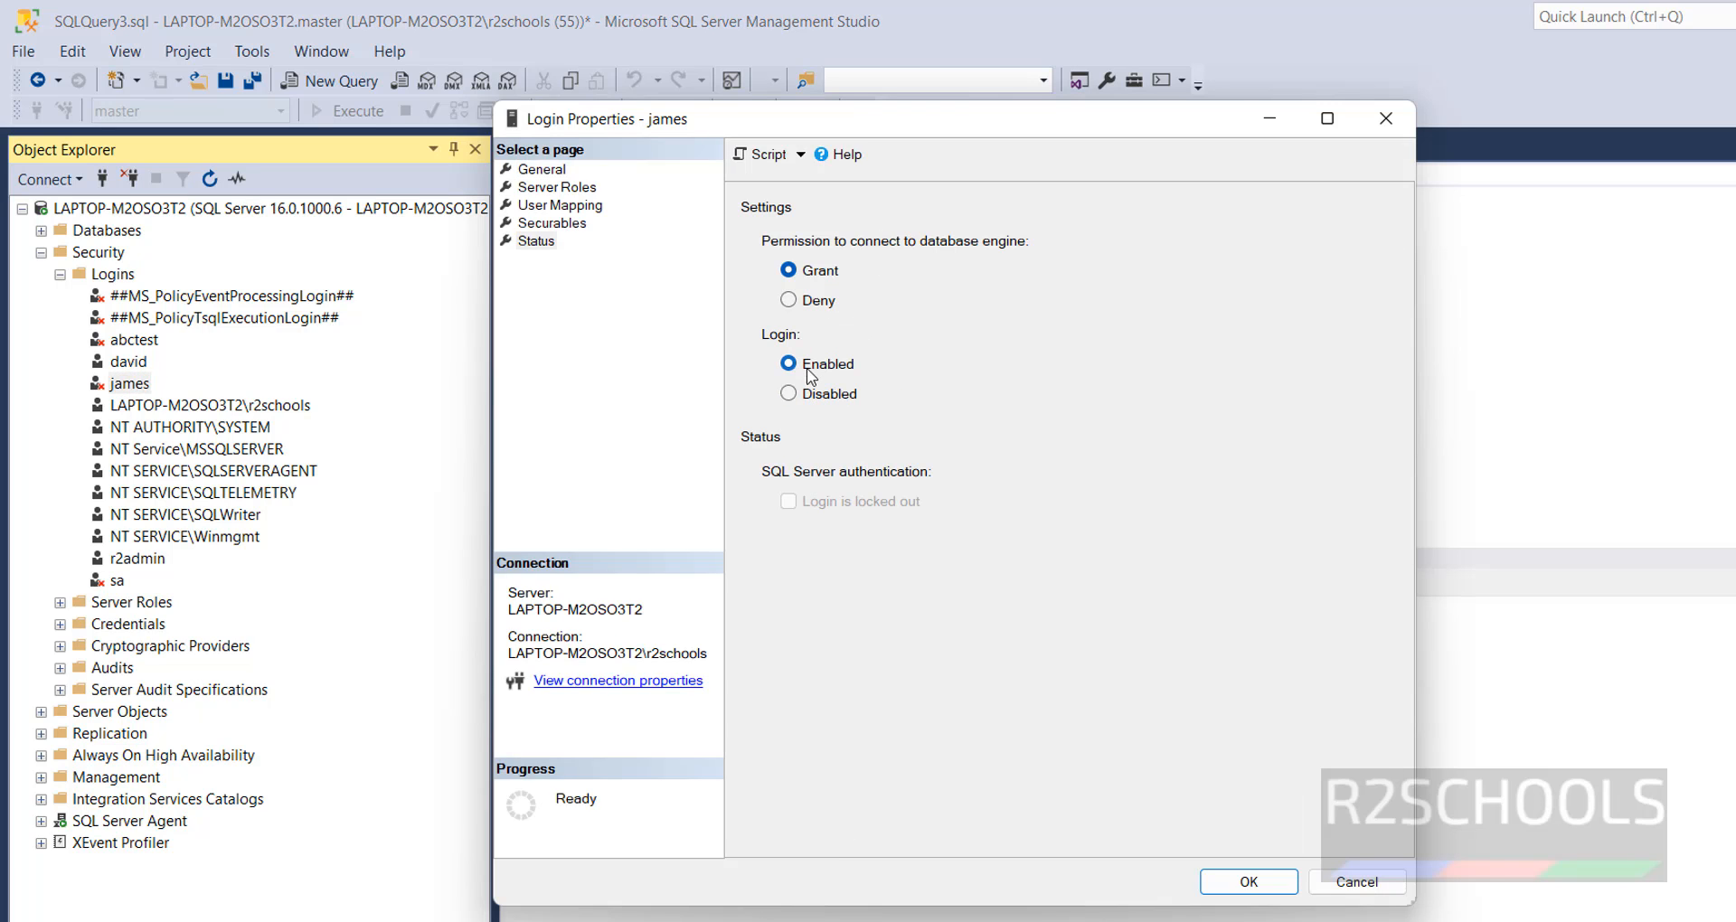
{"action": "left_click", "coordinate": [1250, 882]}
- Connect to the Database Engine with the re-enabled login and its password, and disconnect that login's server session
{"action": "left_click", "coordinate": [50, 179]}
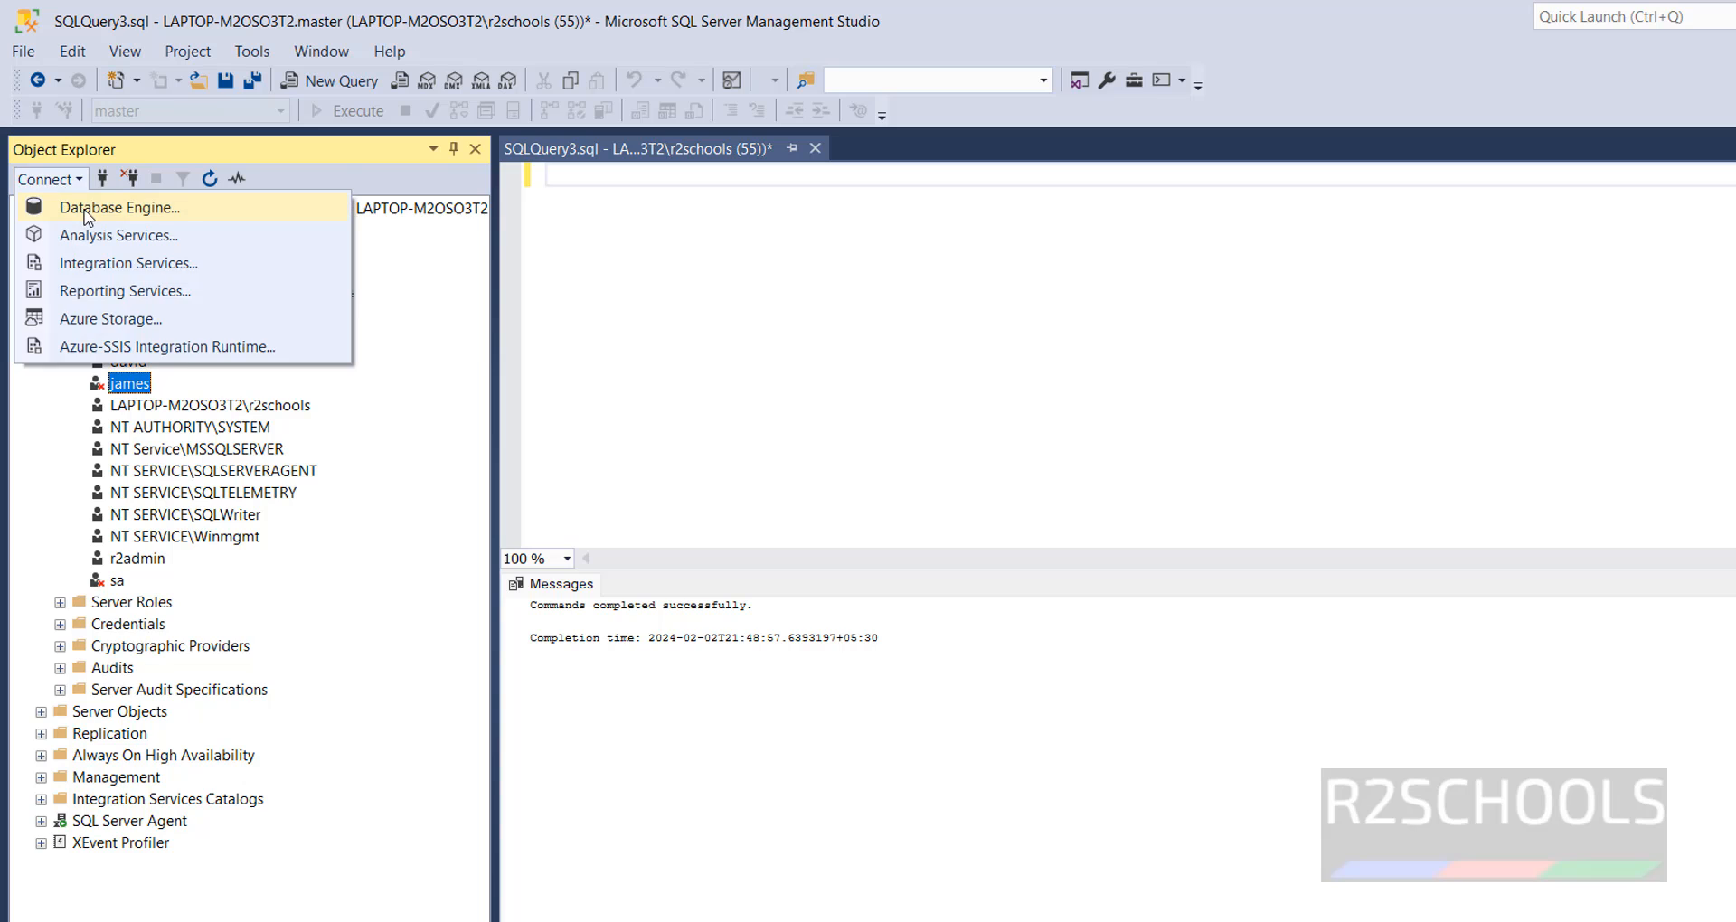
{"action": "left_click", "coordinate": [88, 214]}
{"action": "left_click", "coordinate": [942, 458]}
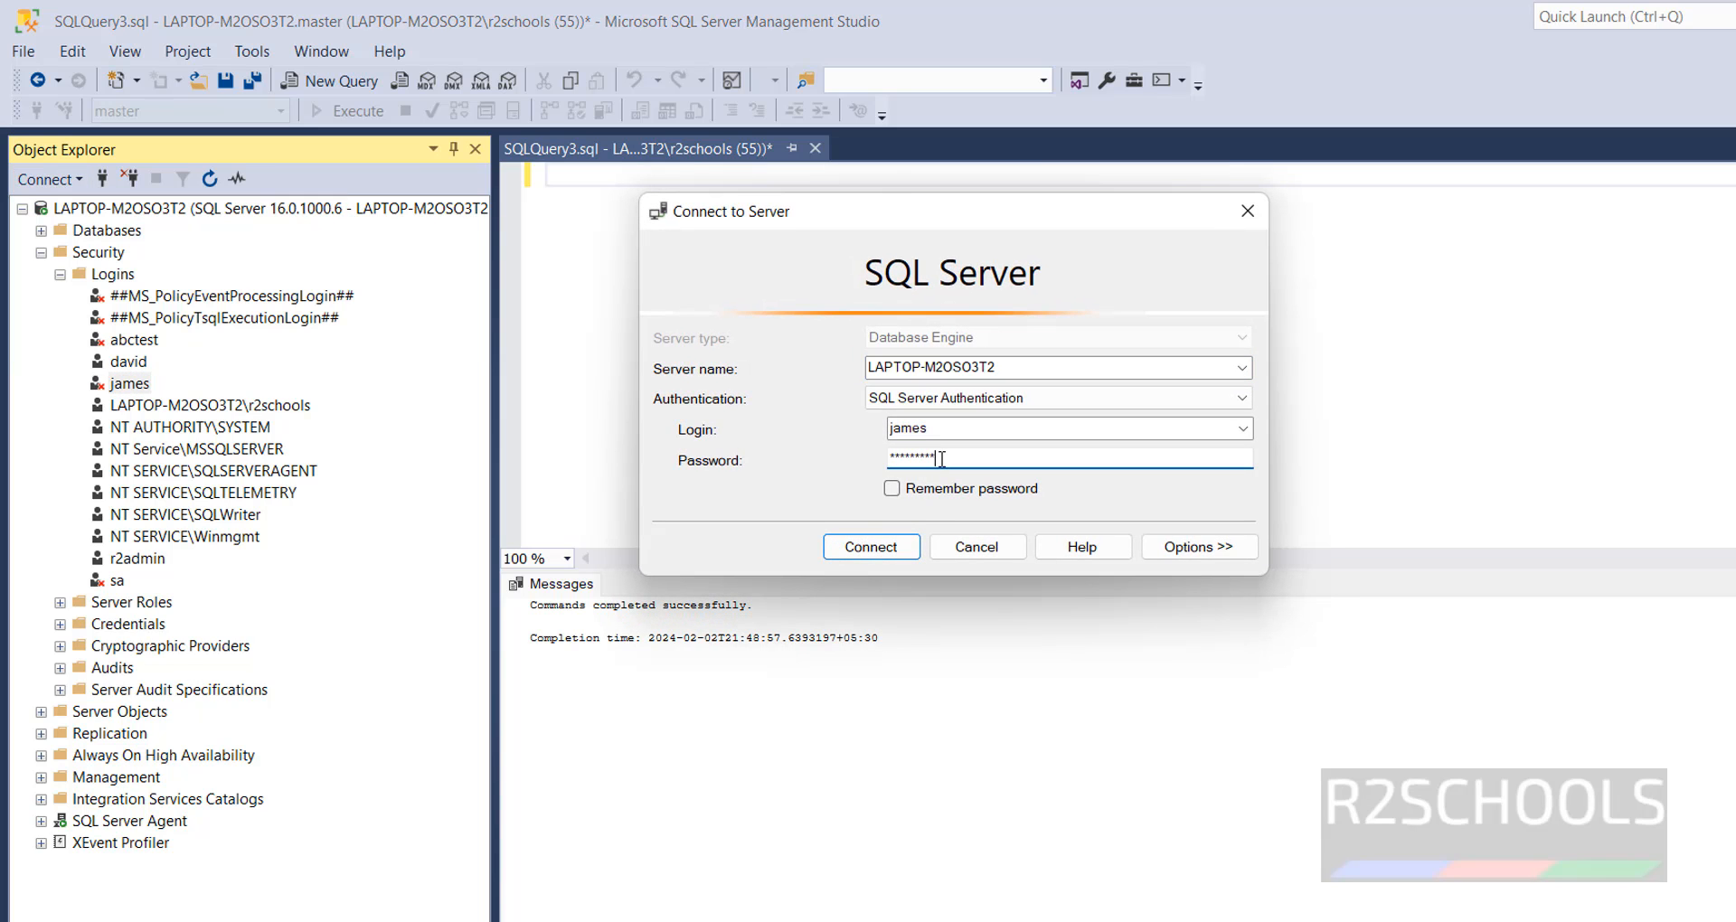
{"action": "left_click", "coordinate": [871, 547]}
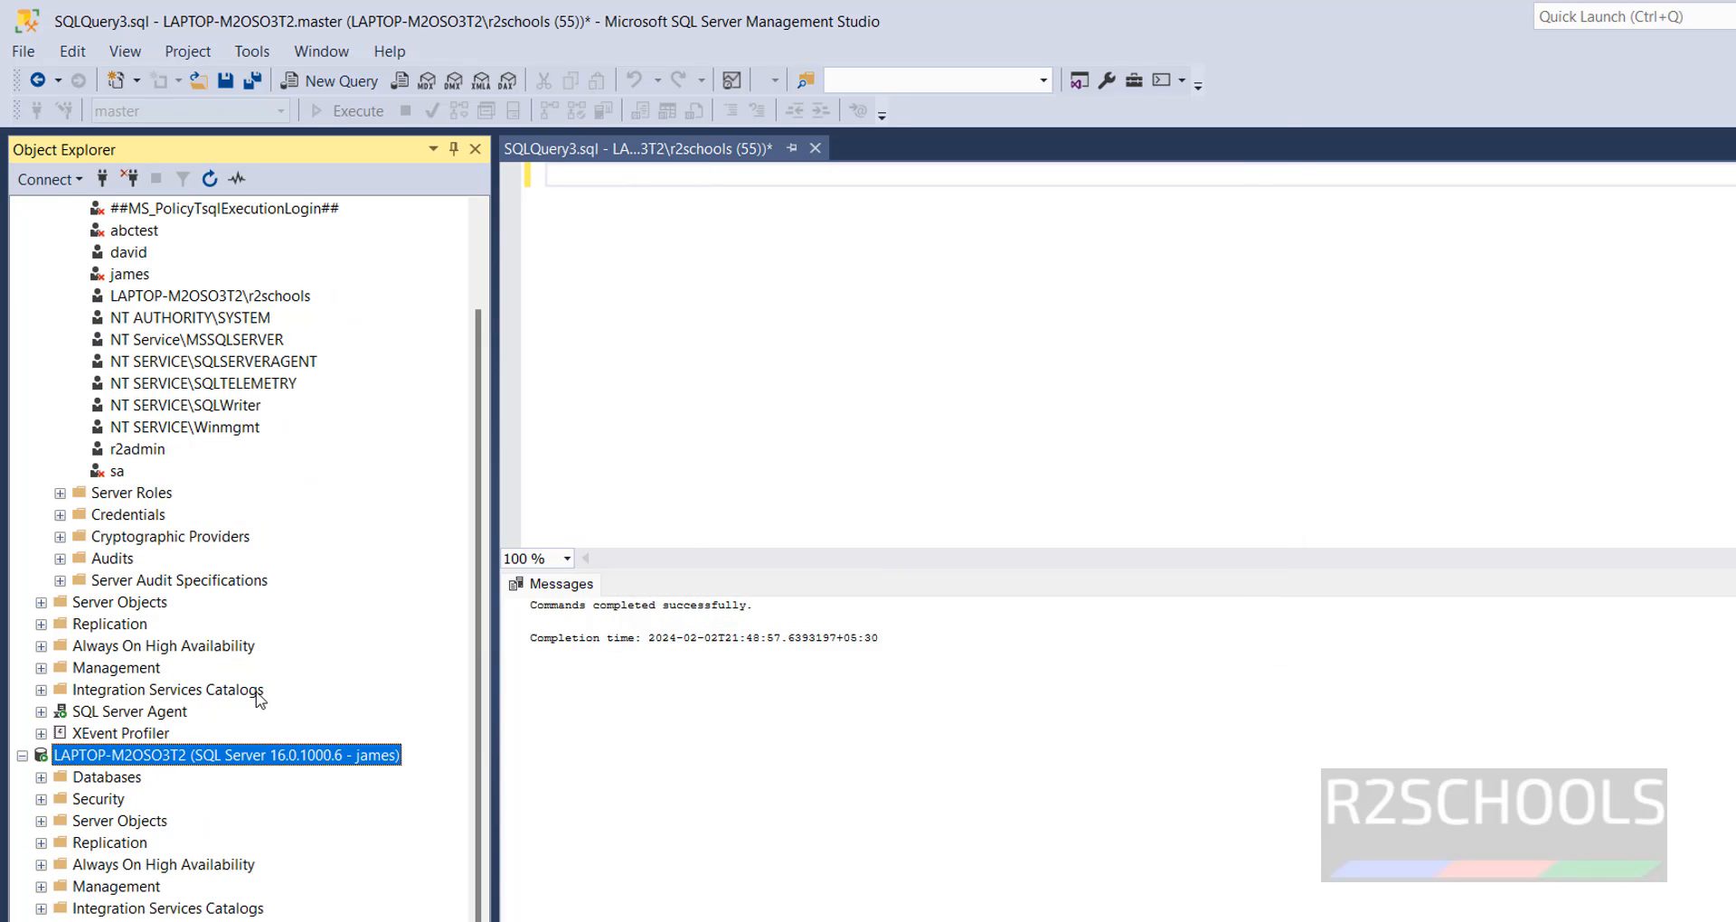
{"action": "right_click", "coordinate": [230, 760]}
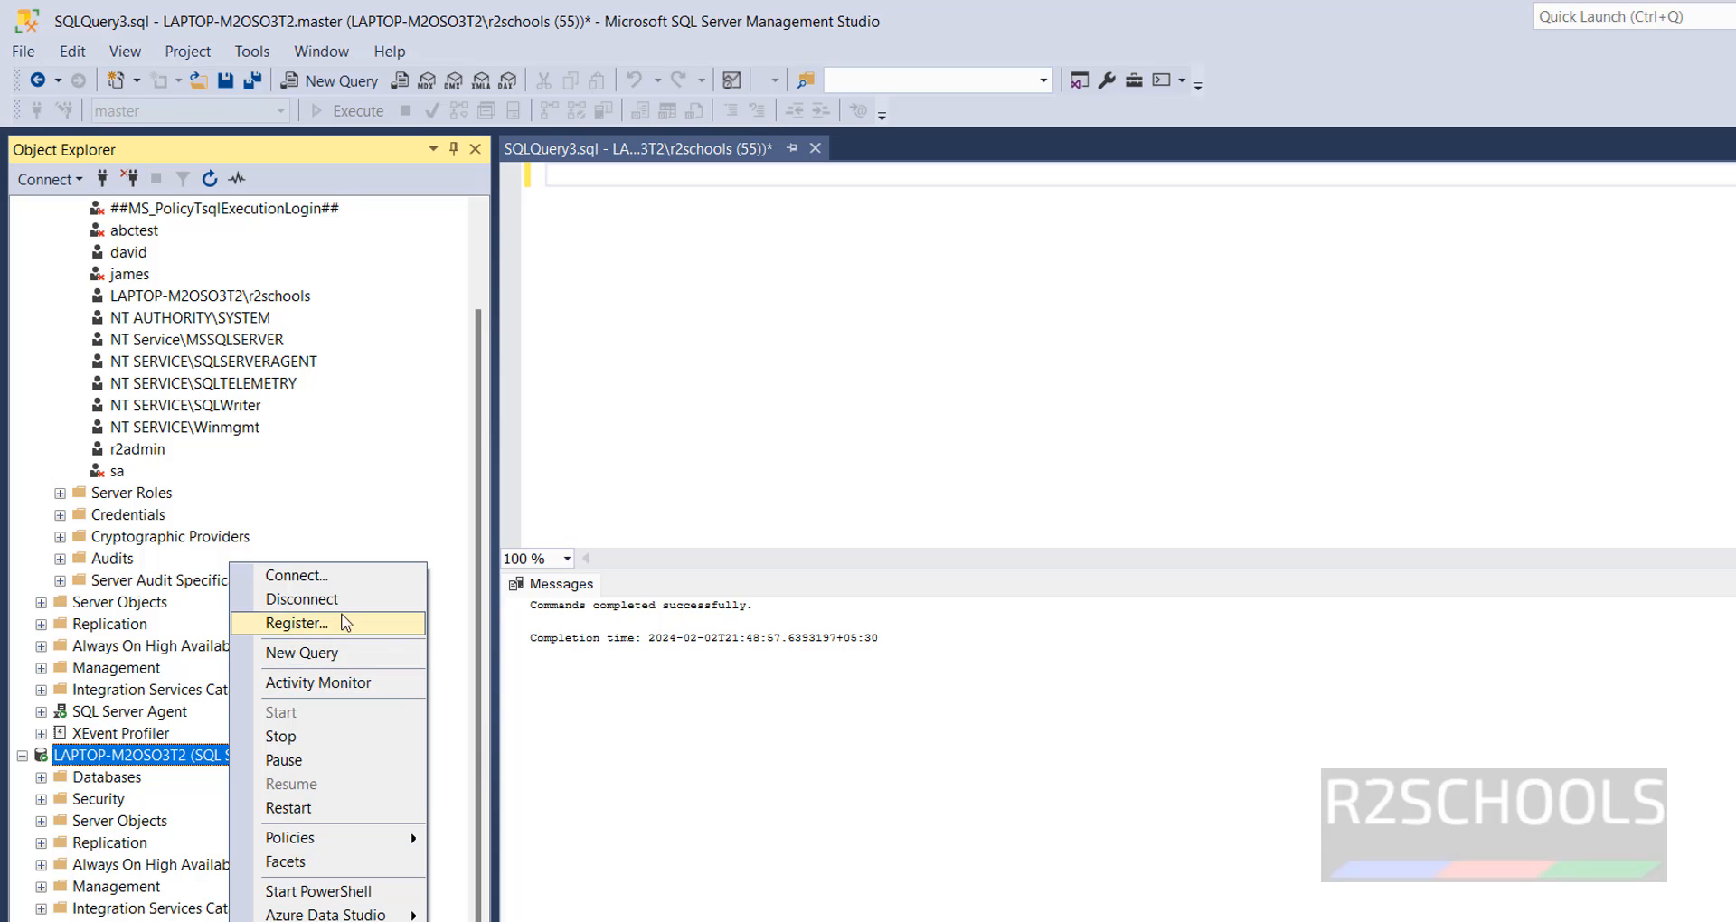
{"action": "left_click", "coordinate": [341, 607]}
{"action": "left_click", "coordinate": [987, 417]}
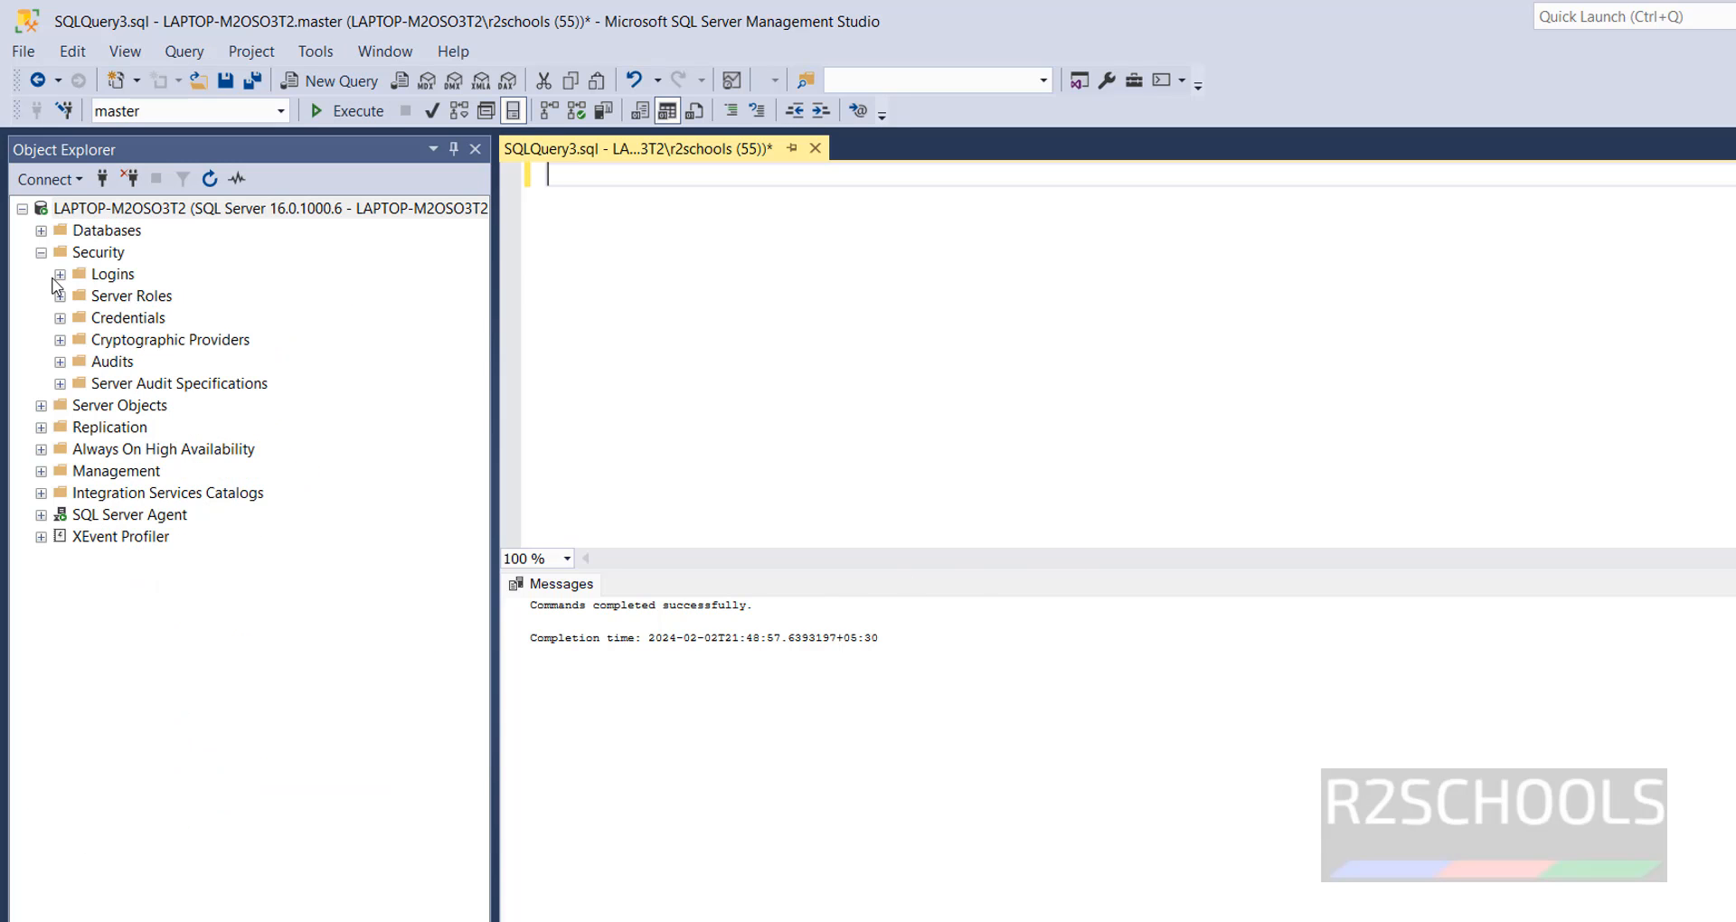
- Enter and confirm a new password in the same login's general properties, save the change, and refresh the login
{"action": "left_click", "coordinate": [58, 275]}
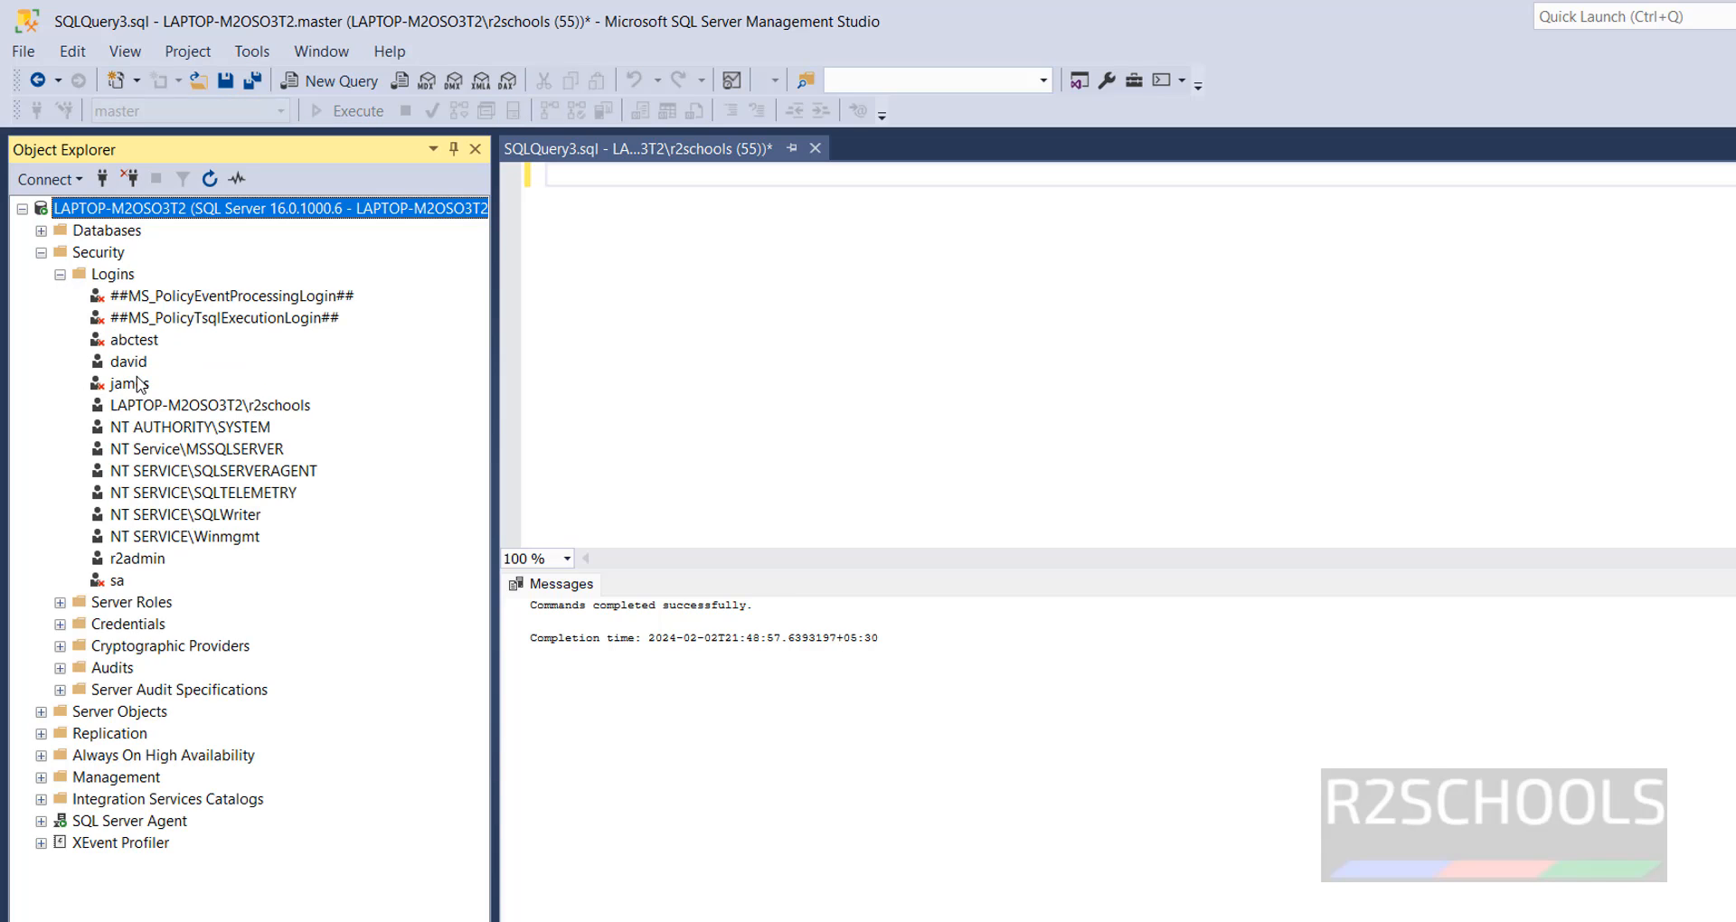
{"action": "right_click", "coordinate": [137, 384]}
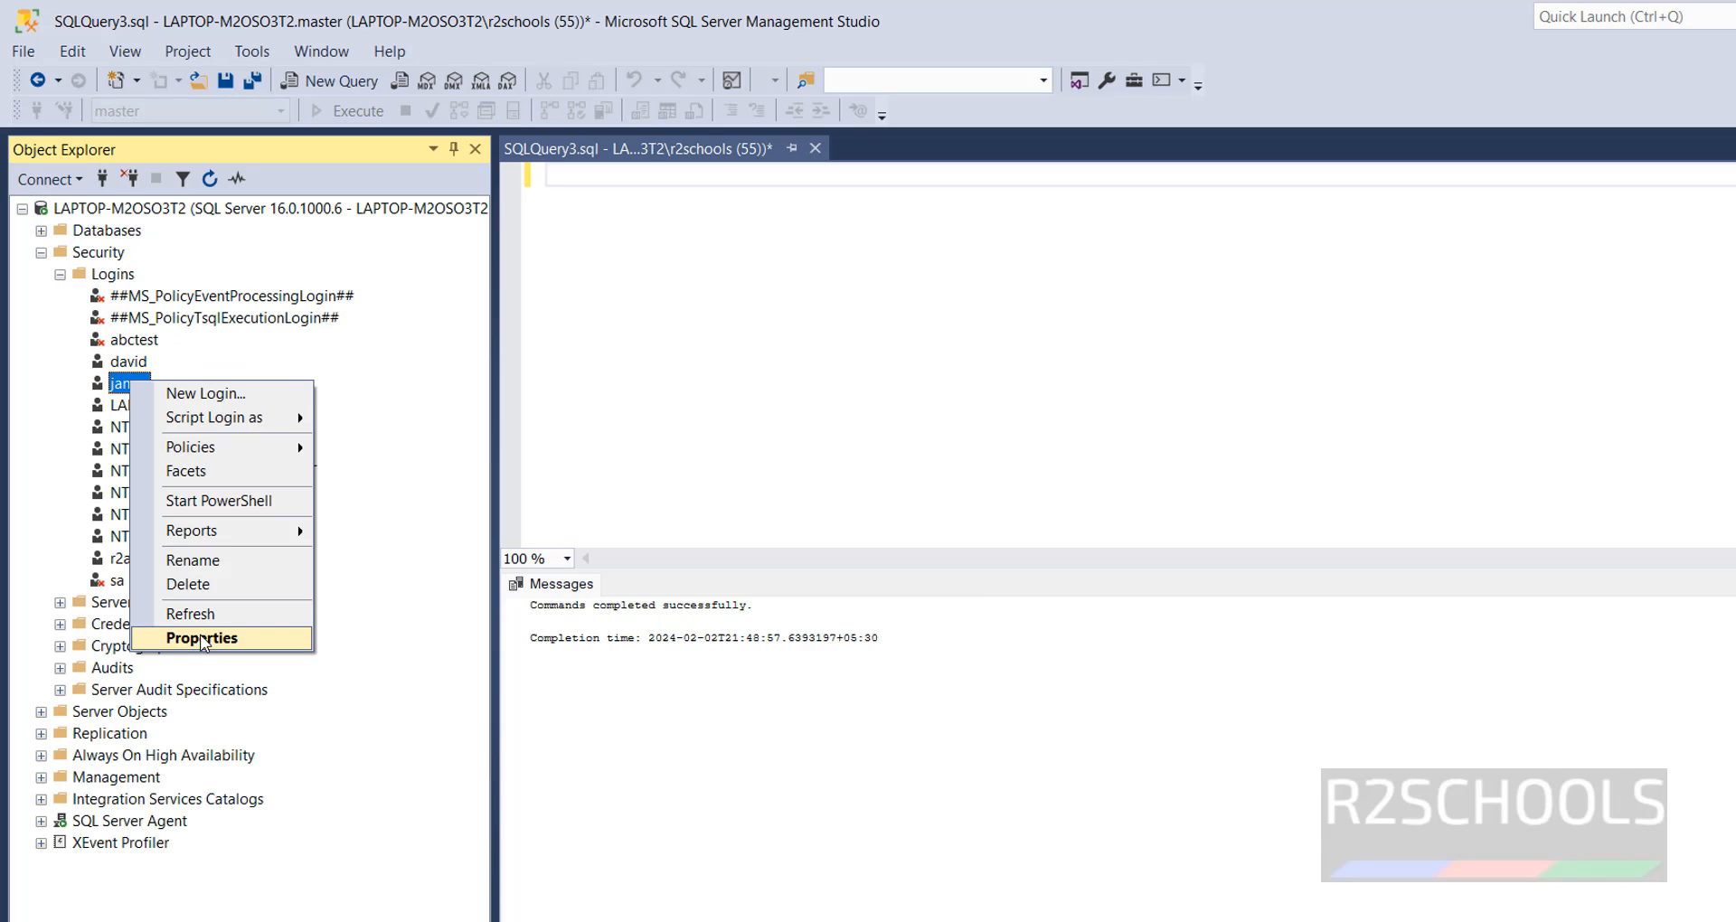
{"action": "left_click", "coordinate": [203, 639]}
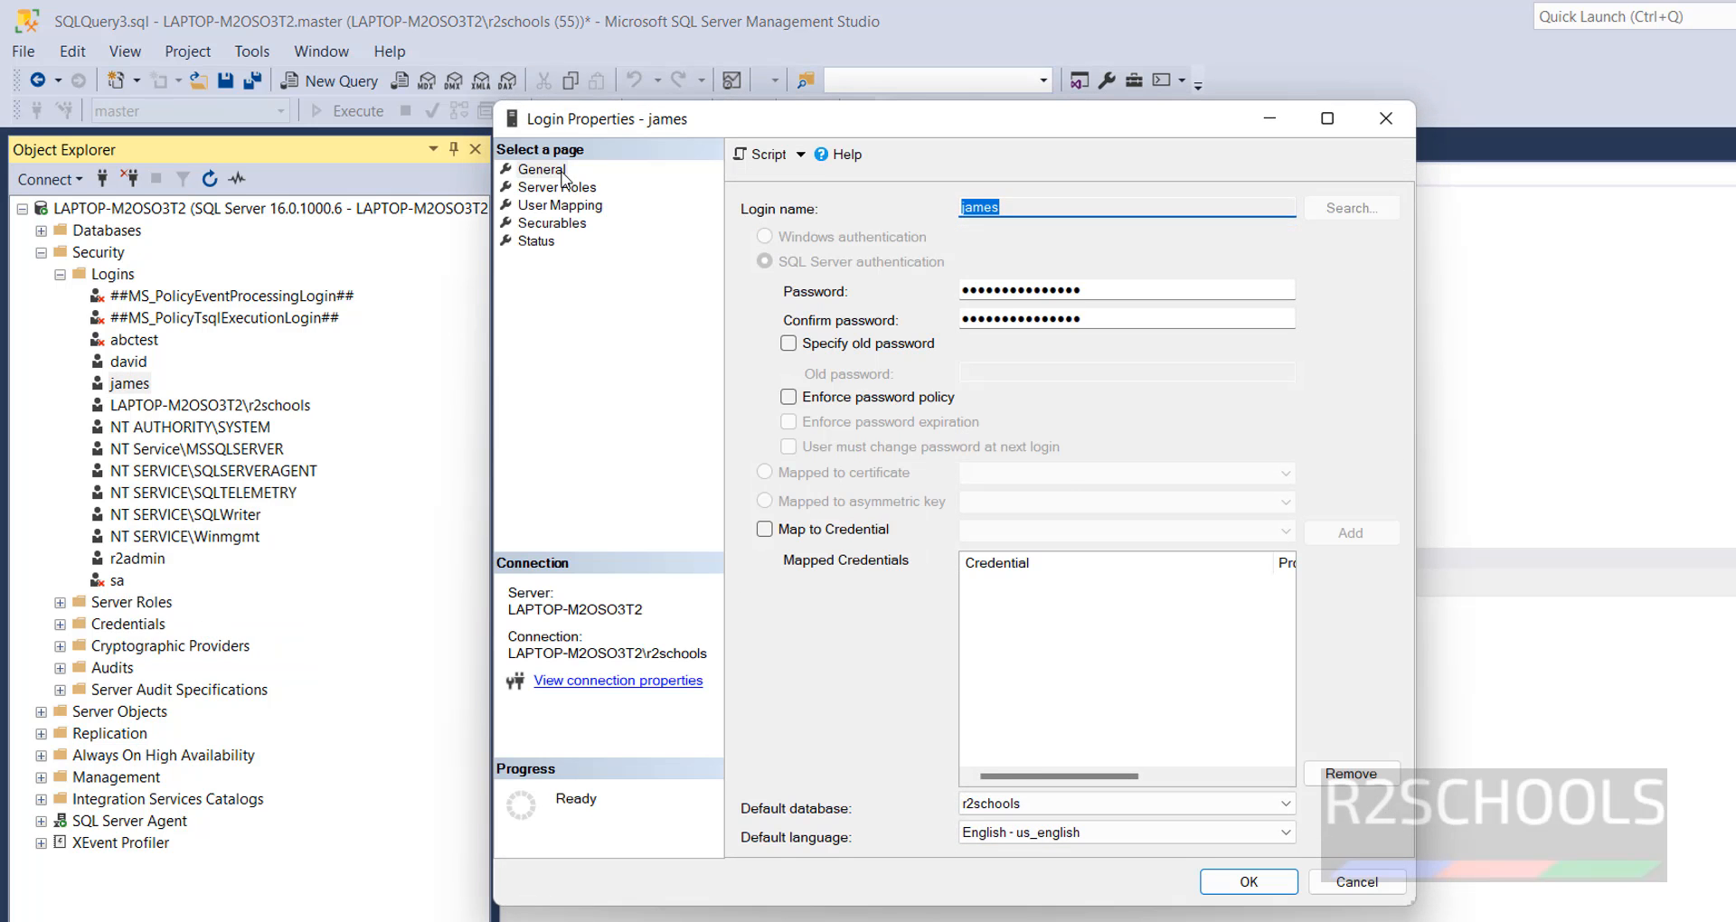
{"action": "left_click", "coordinate": [531, 171]}
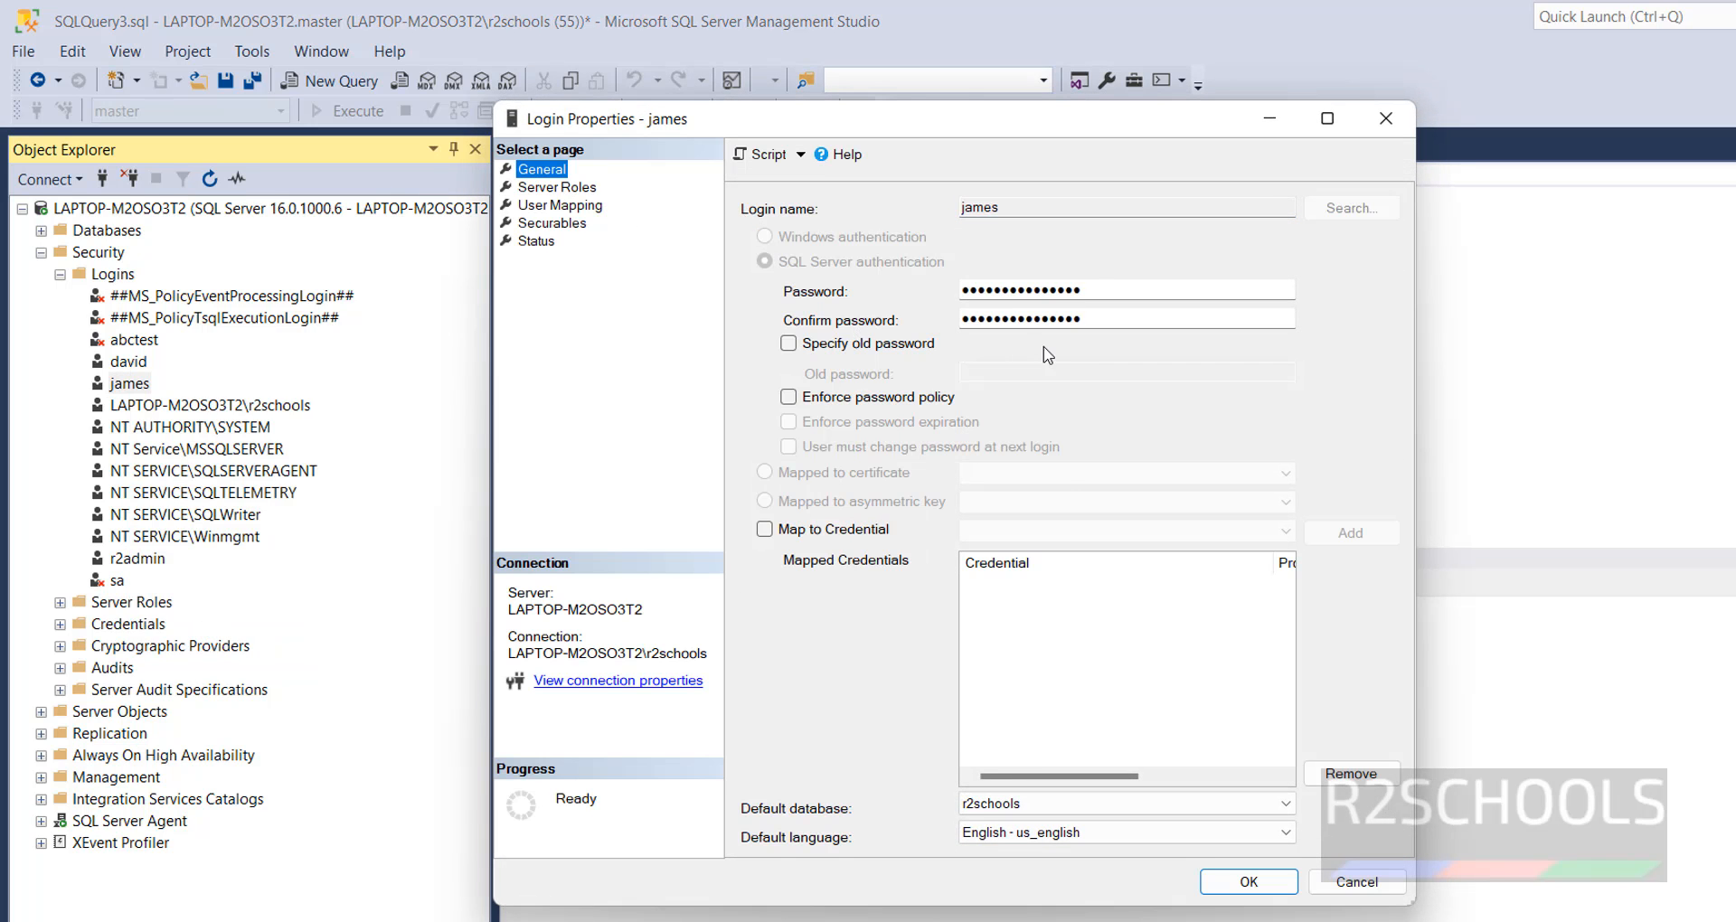
{"action": "left_click", "coordinate": [1101, 295]}
{"action": "type", "text": "*****"}
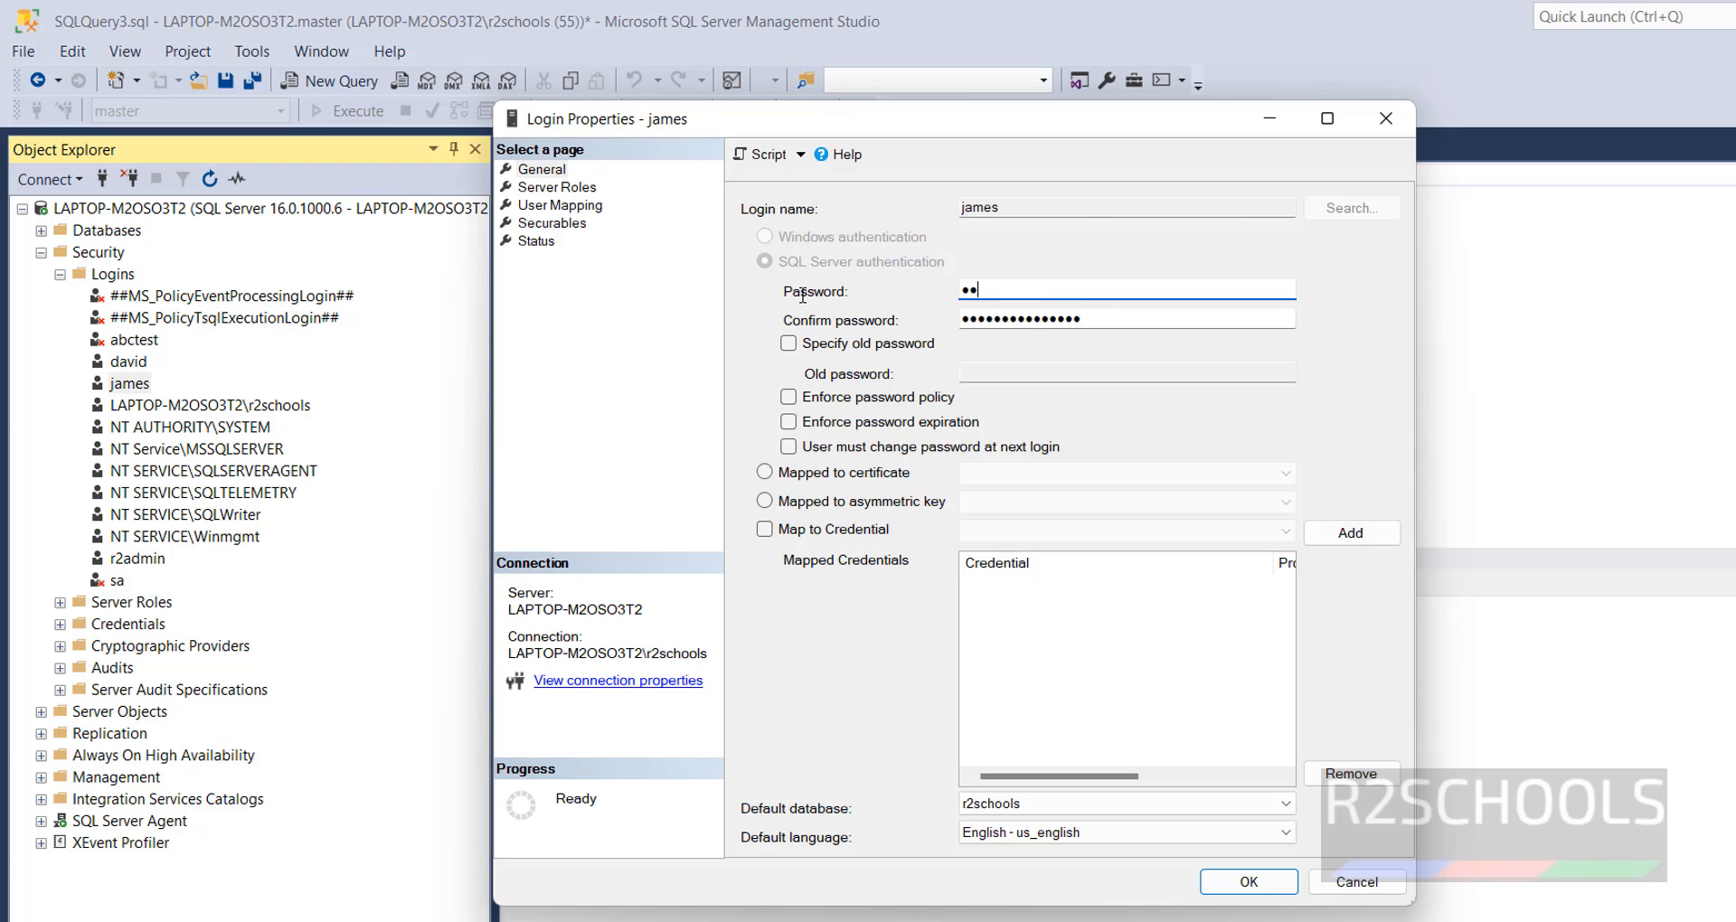
{"action": "type", "text": "****"}
{"action": "key", "text": "Tab"}
{"action": "type", "text": "*"}
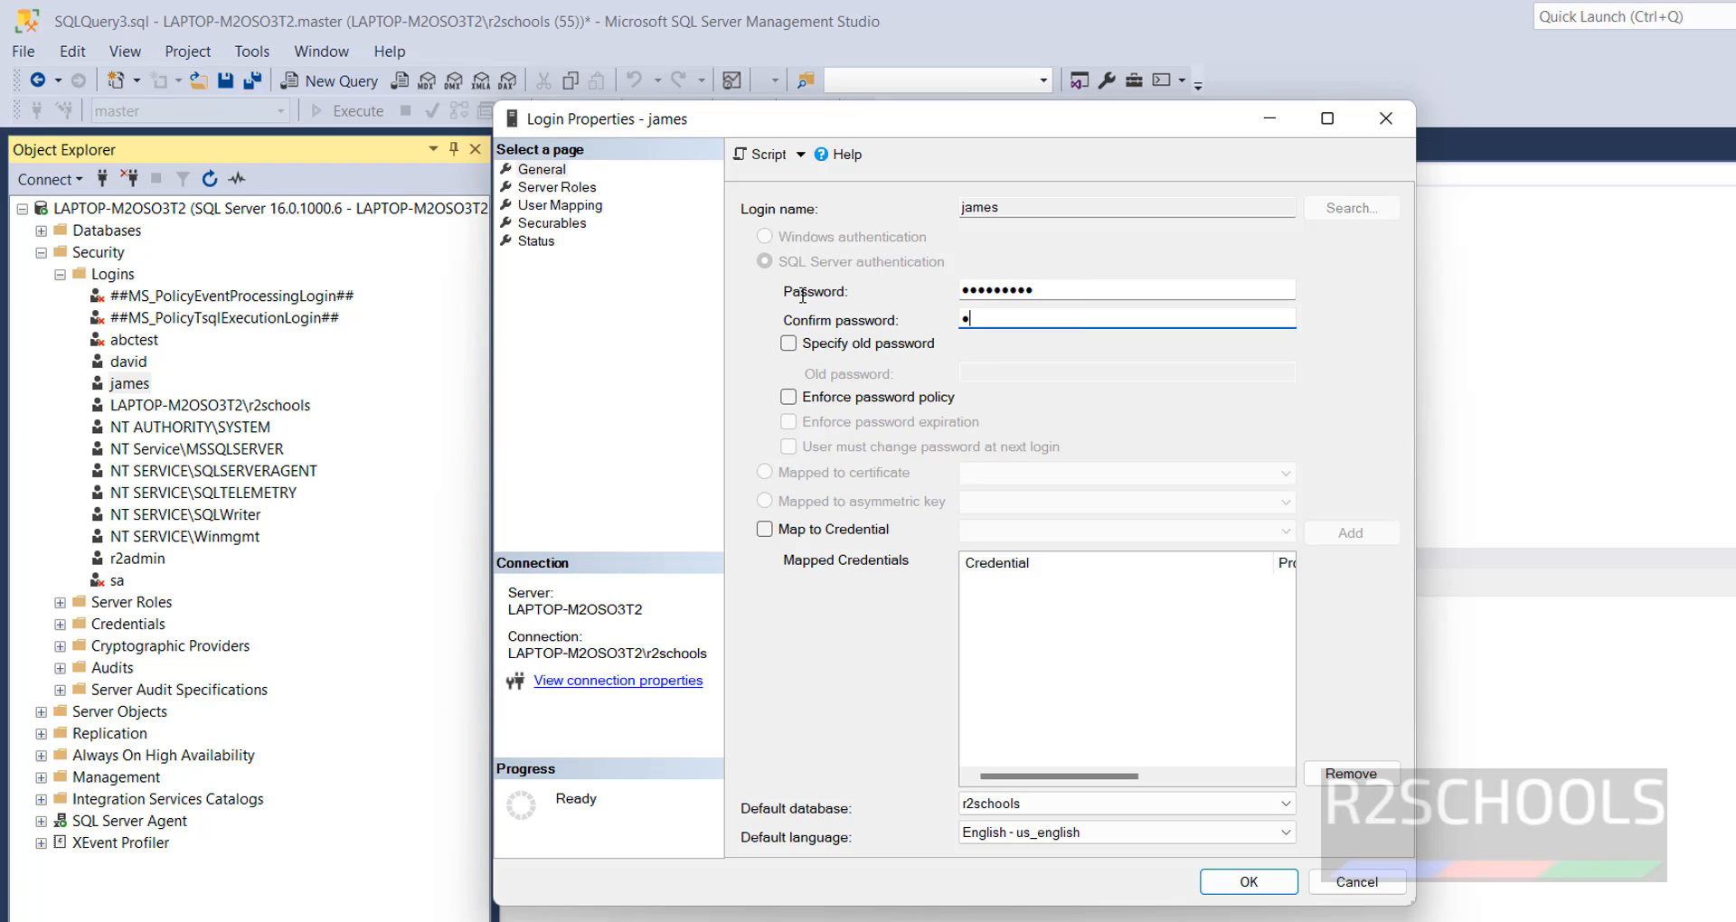
{"action": "type", "text": "********"}
{"action": "left_click", "coordinate": [1248, 884]}
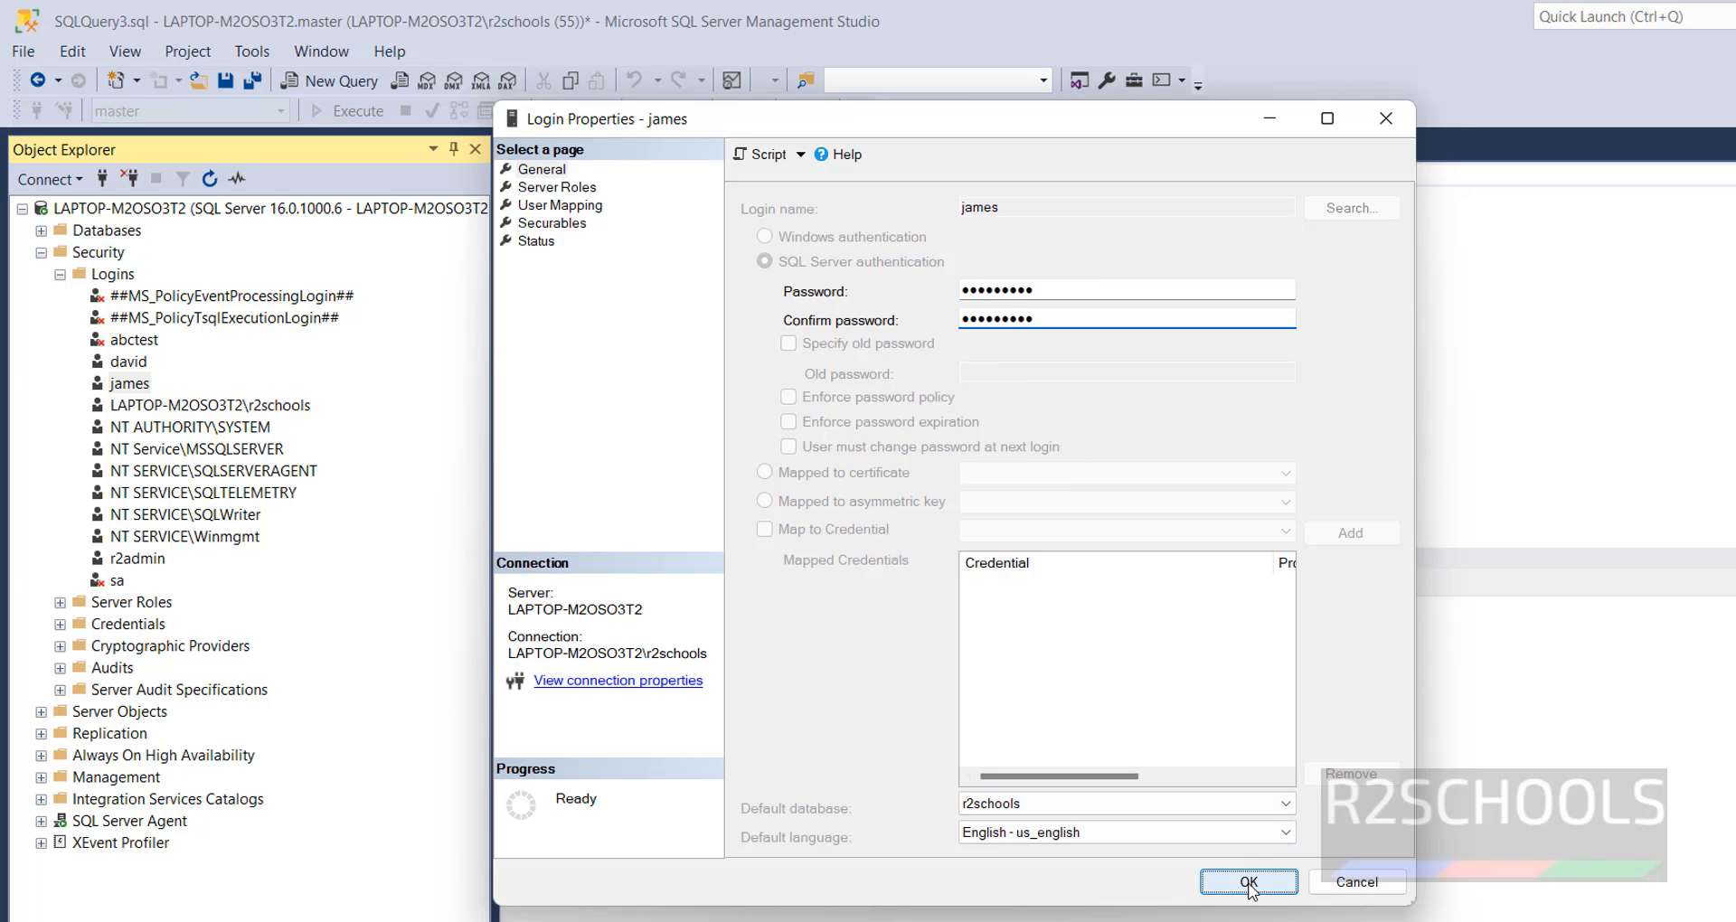
{"action": "right_click", "coordinate": [134, 385]}
{"action": "left_click", "coordinate": [218, 614]}
- Reopen the same login's general properties and enter the new password again in the Password and Confirm password fields
{"action": "right_click", "coordinate": [136, 389]}
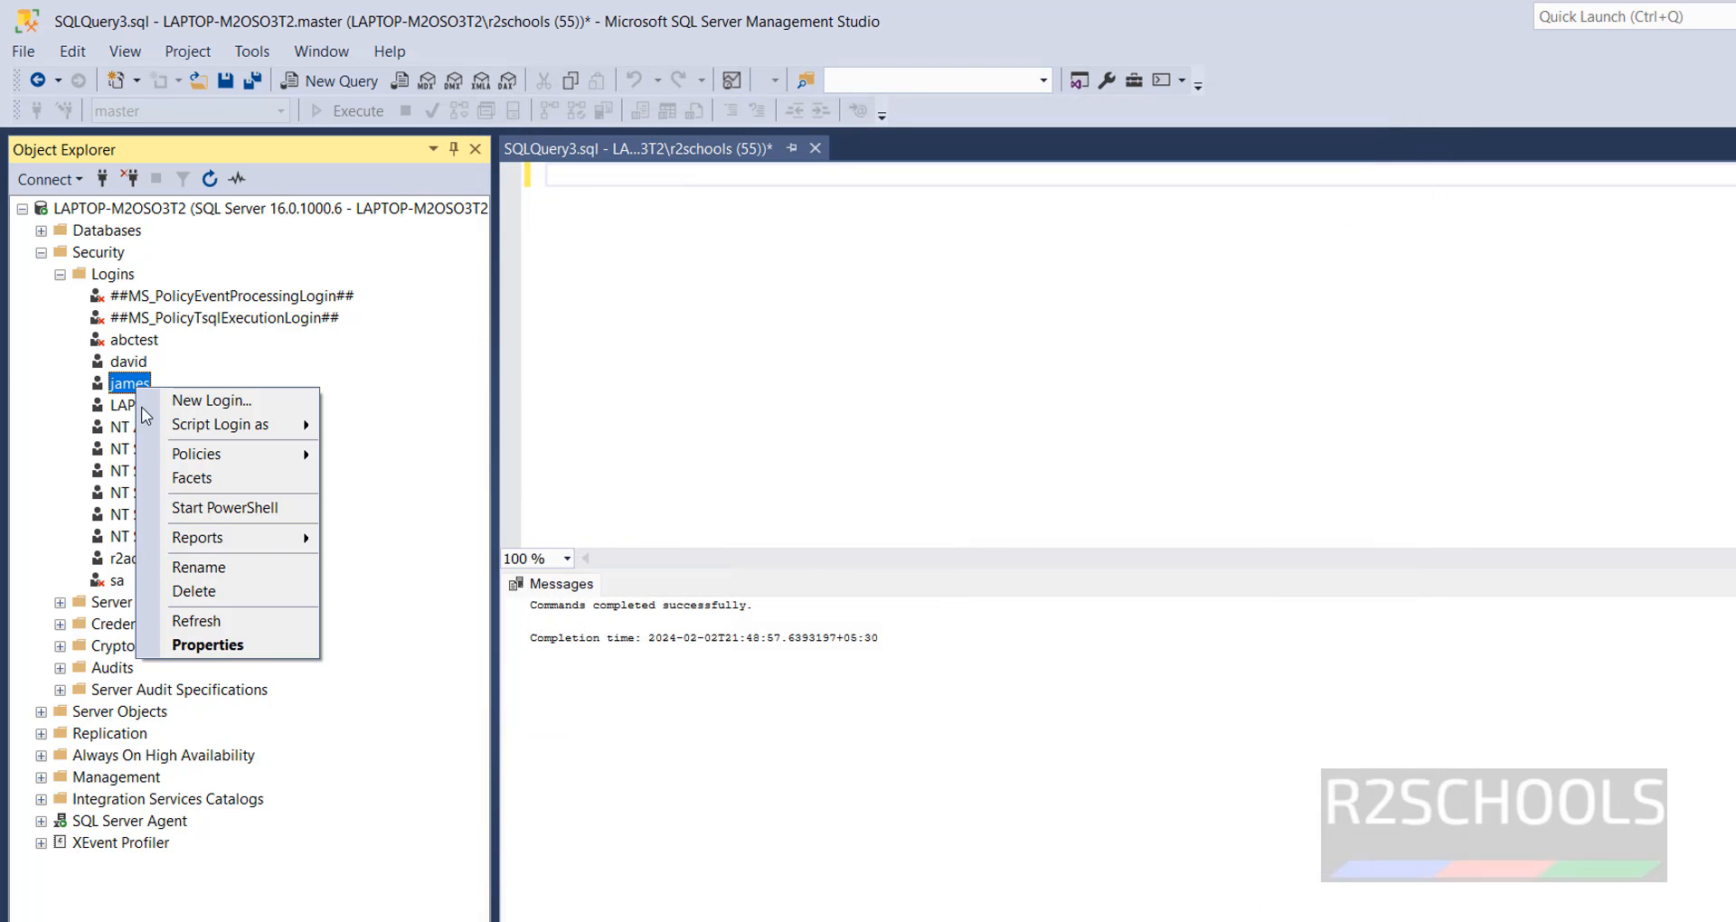
{"action": "left_click", "coordinate": [217, 643]}
{"action": "left_click", "coordinate": [543, 170]}
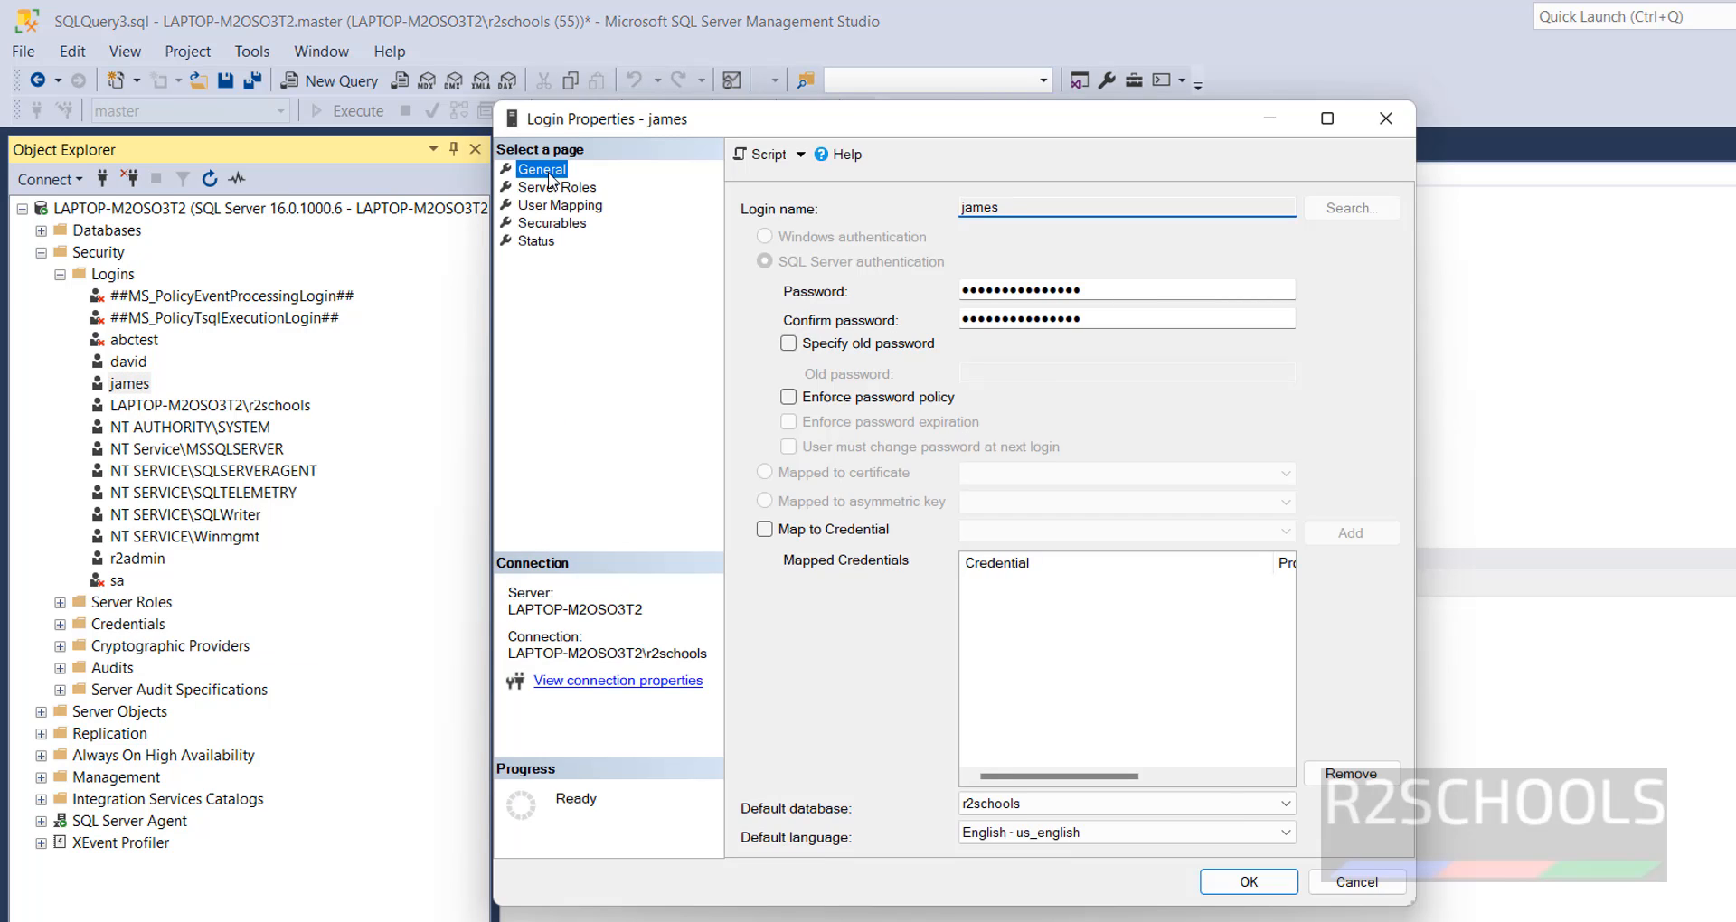
{"action": "double_click", "coordinate": [1035, 289]}
{"action": "type", "text": "*"}
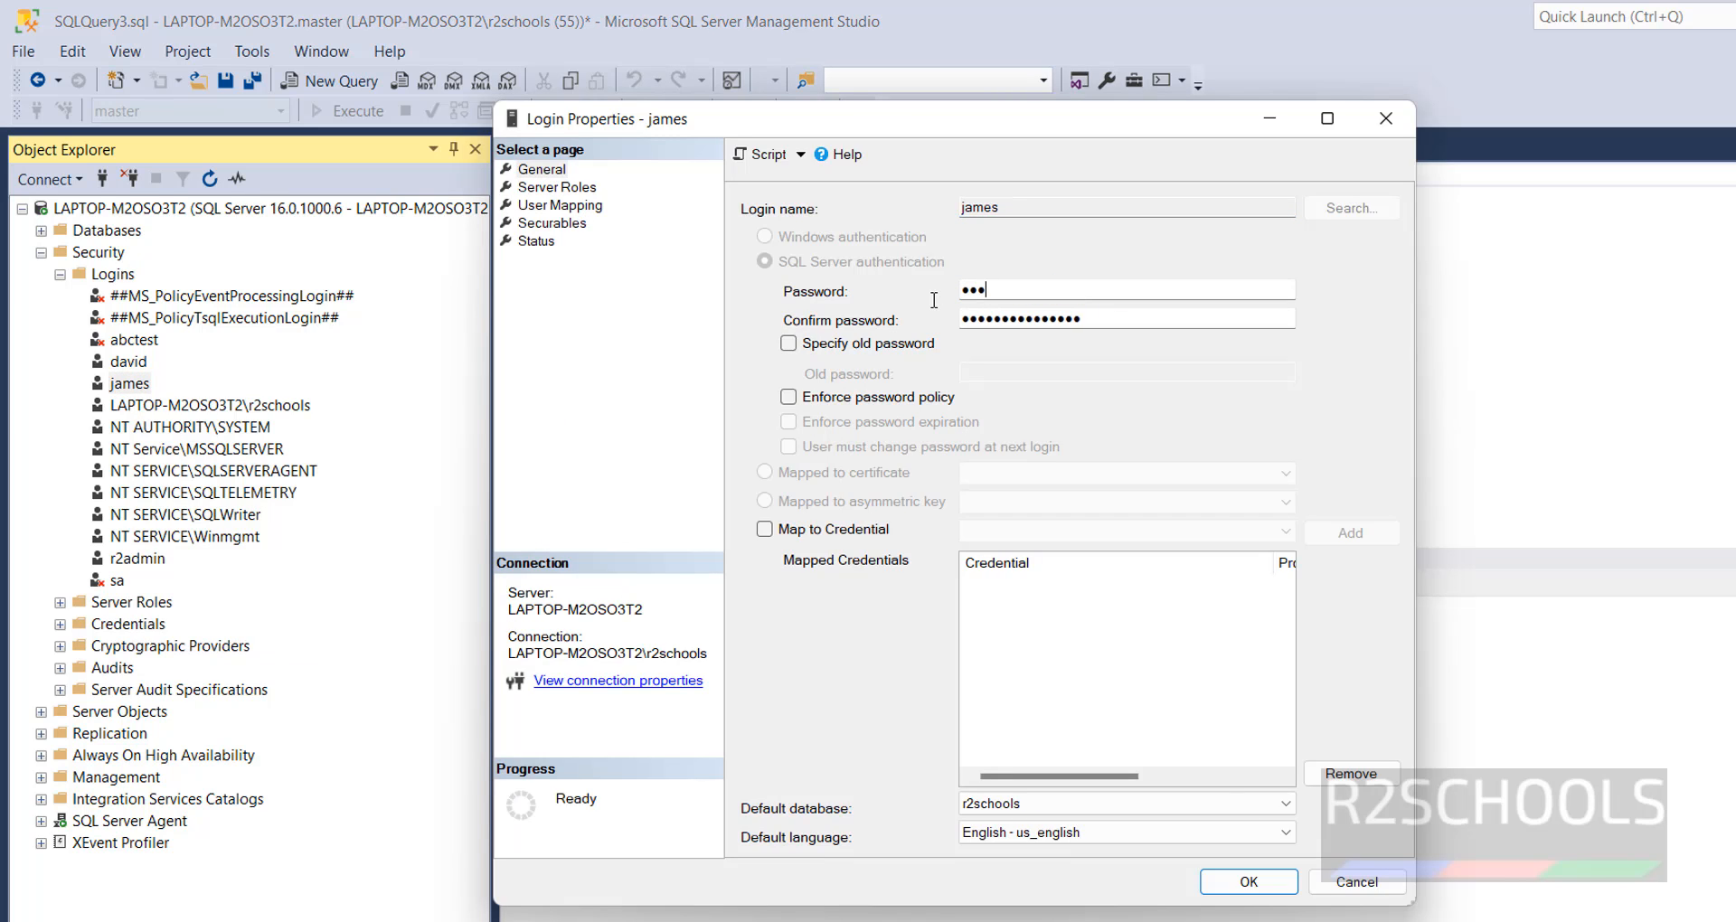
{"action": "type", "text": "********"}
{"action": "key", "text": "Tab"}
{"action": "type", "text": "**"}
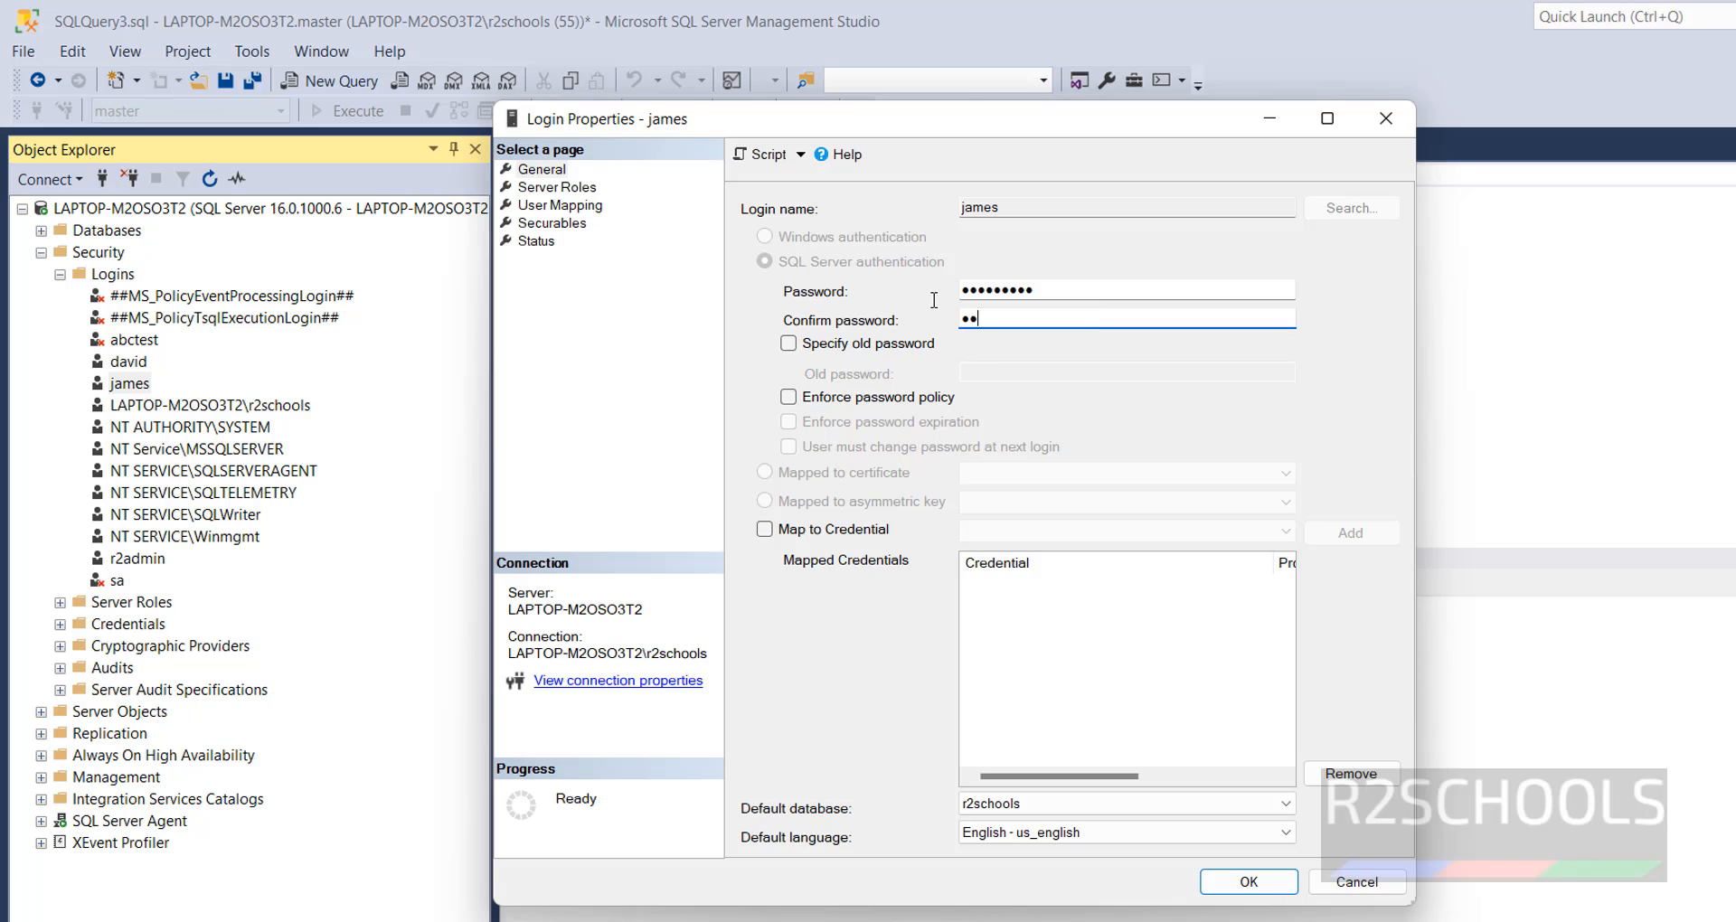
{"action": "type", "text": "*******"}
- Script the password change to the clipboard, save the login properties, and paste the script into the query editor
{"action": "left_click", "coordinate": [800, 154]}
{"action": "left_click", "coordinate": [816, 240]}
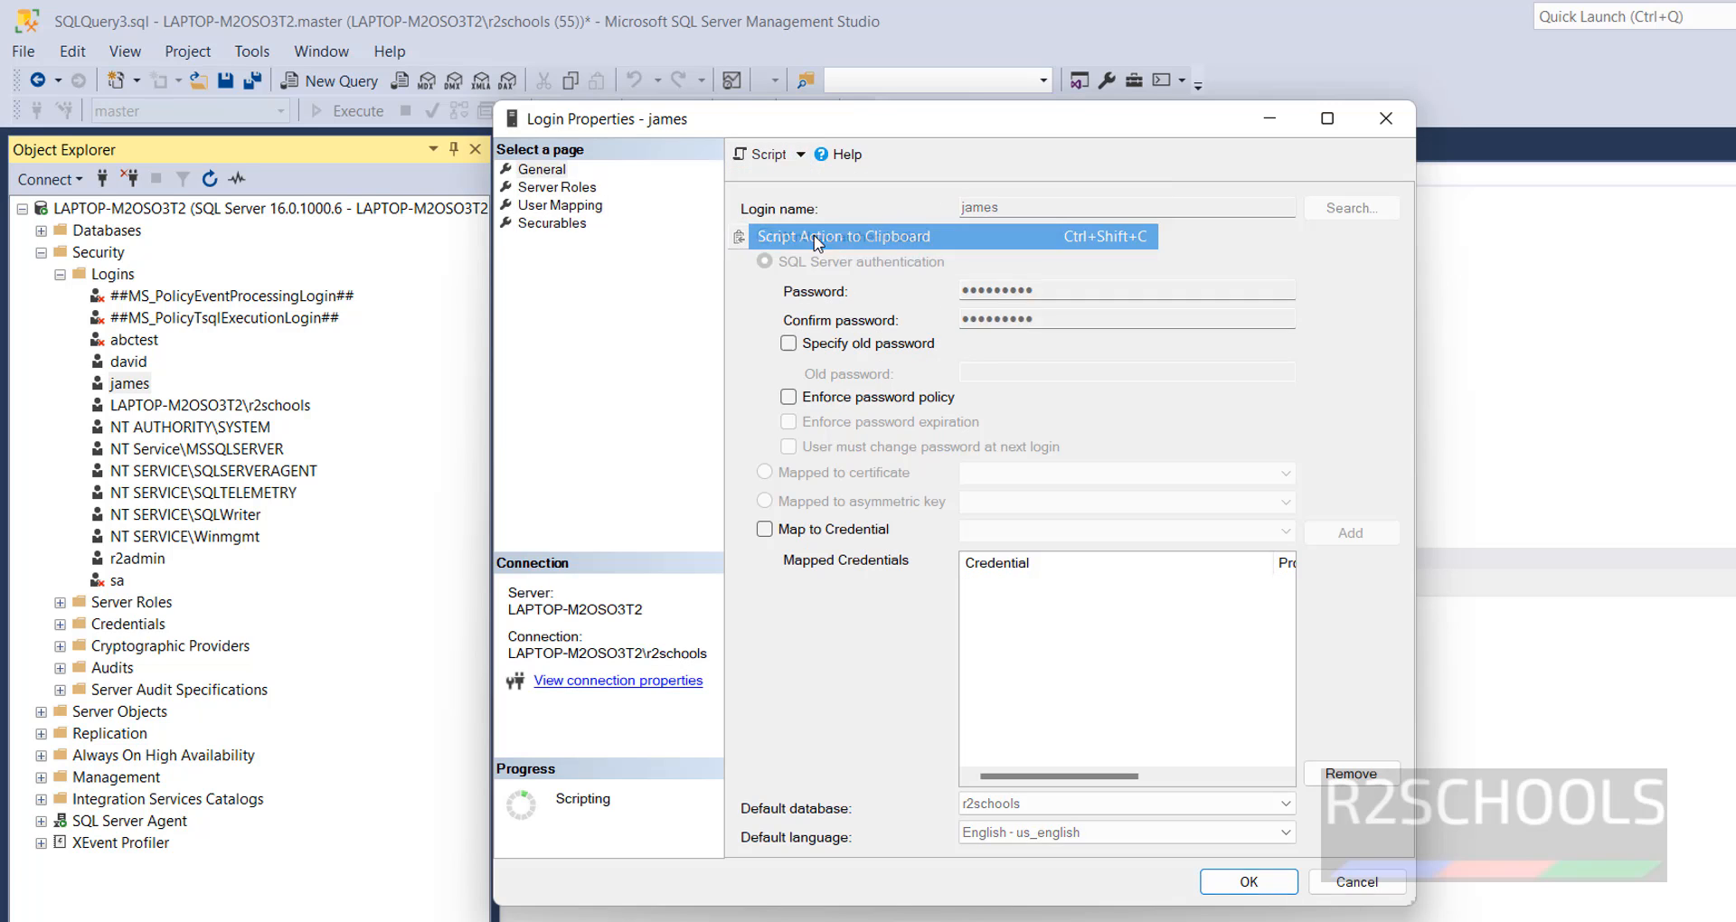
{"action": "left_click", "coordinate": [1249, 882]}
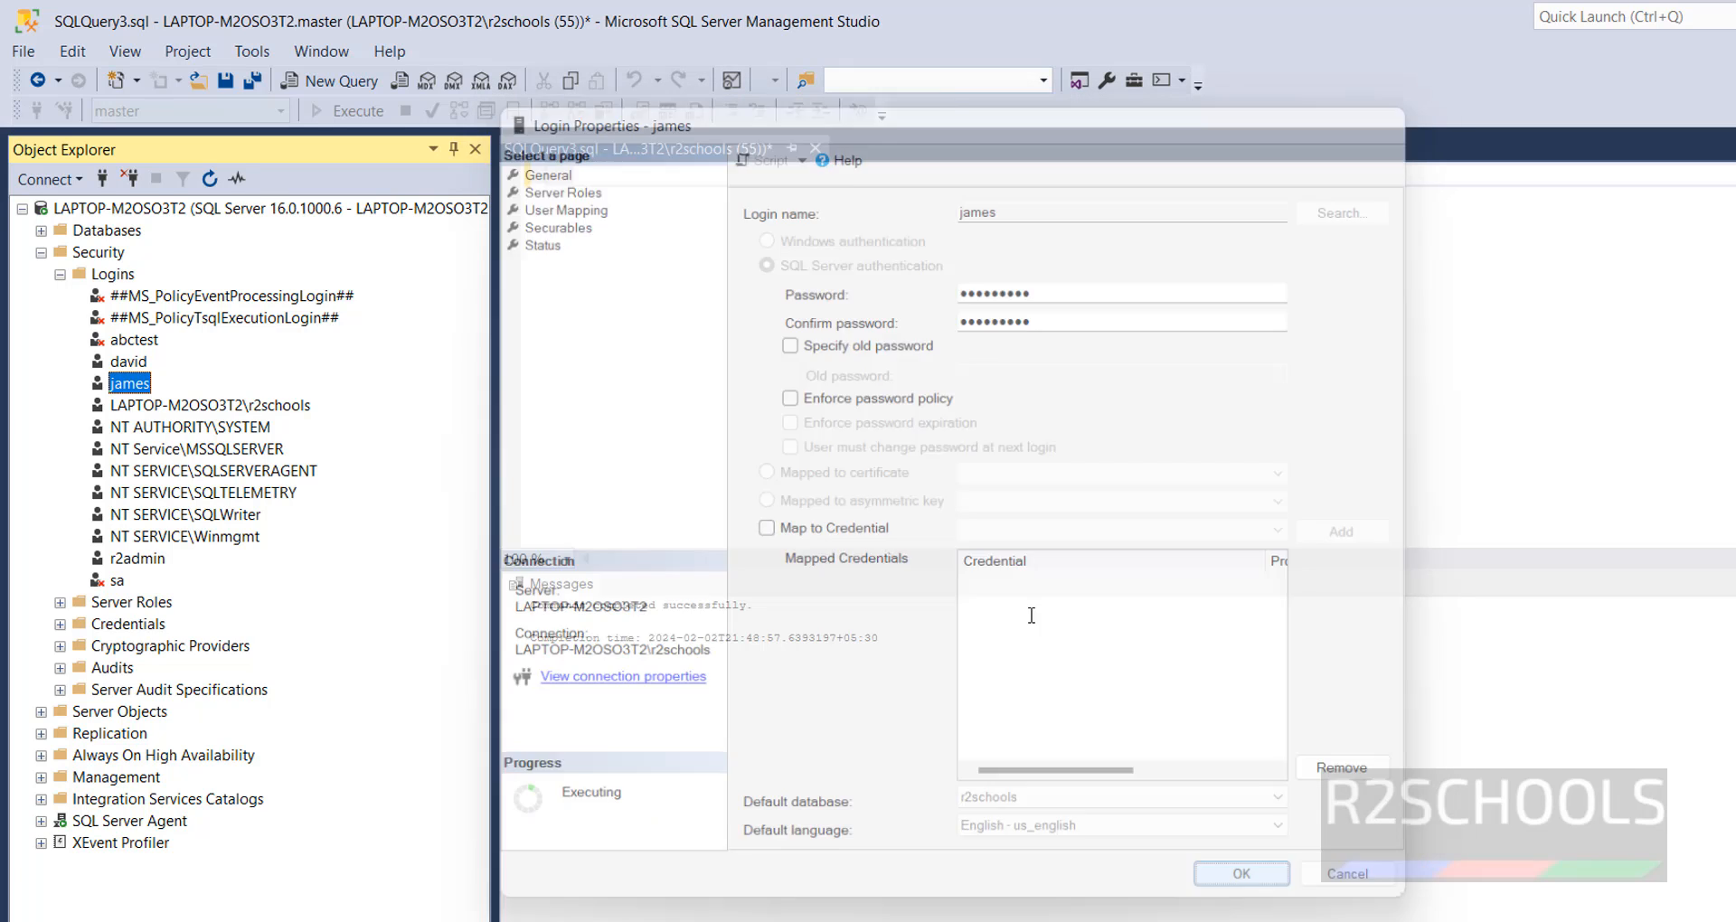
{"action": "key", "text": "ctrl+v"}
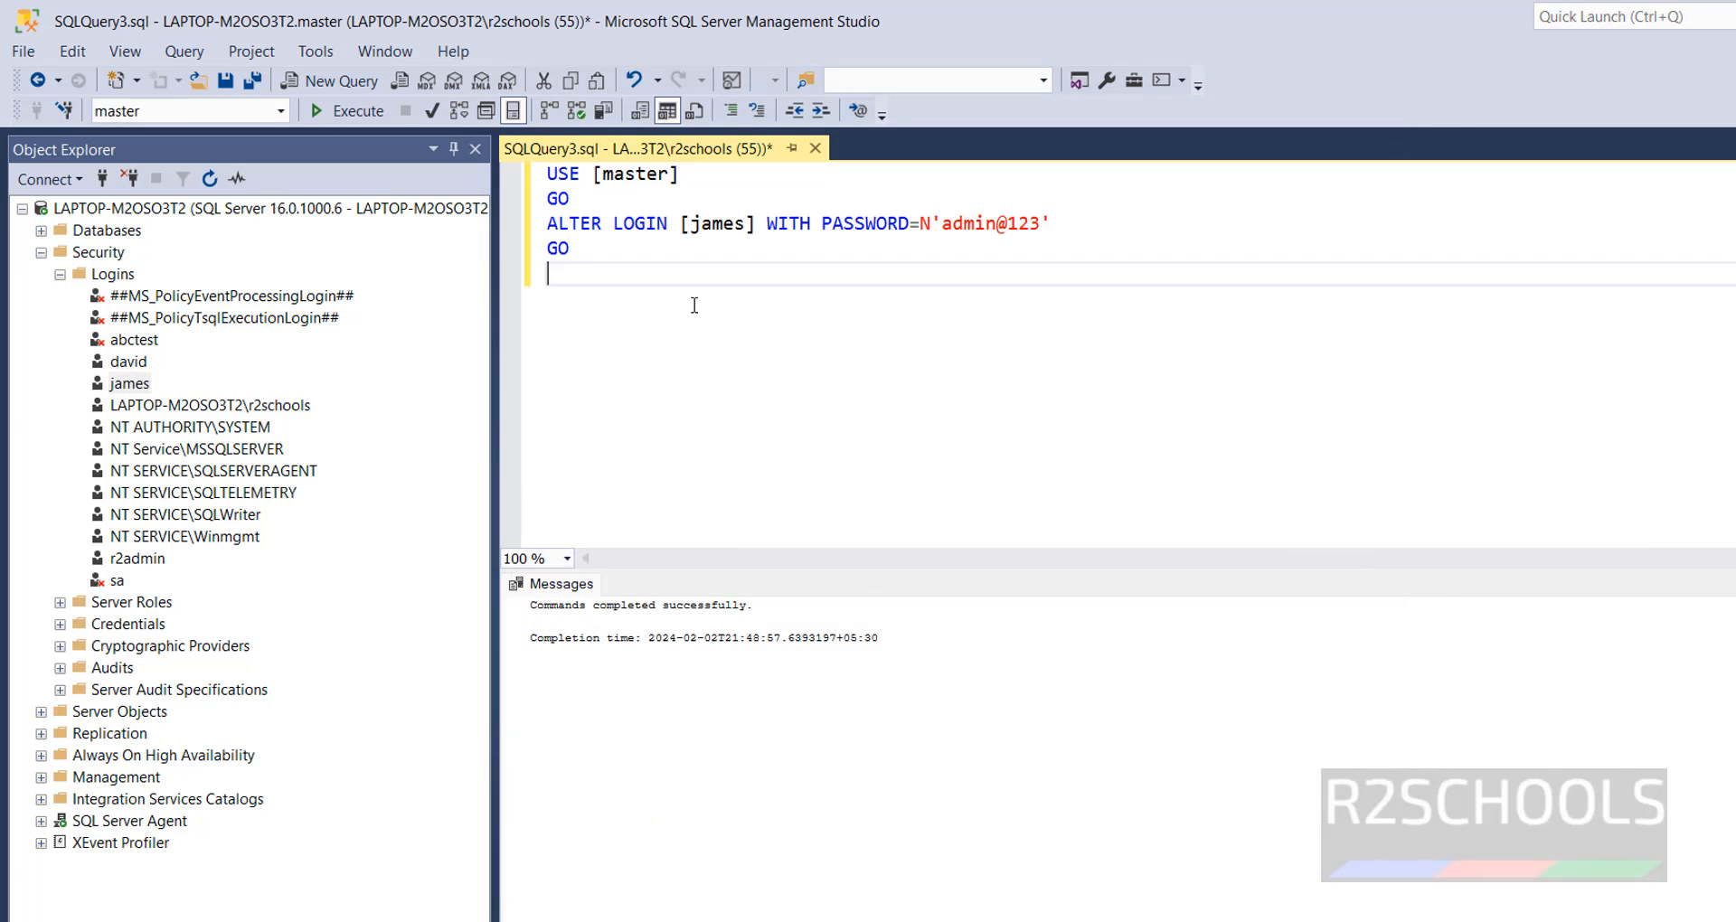
- Examine the pasted ALTER LOGIN script, including its master database context, login name and WITH PASSWORD clause
{"action": "key", "text": "ctrl+a"}
{"action": "left_click", "coordinate": [670, 314]}
{"action": "left_click_drag", "start_coordinate": [670, 314], "coordinate": [546, 174]}
{"action": "left_click", "coordinate": [738, 266]}
{"action": "left_click_drag", "start_coordinate": [640, 283], "coordinate": [544, 174]}
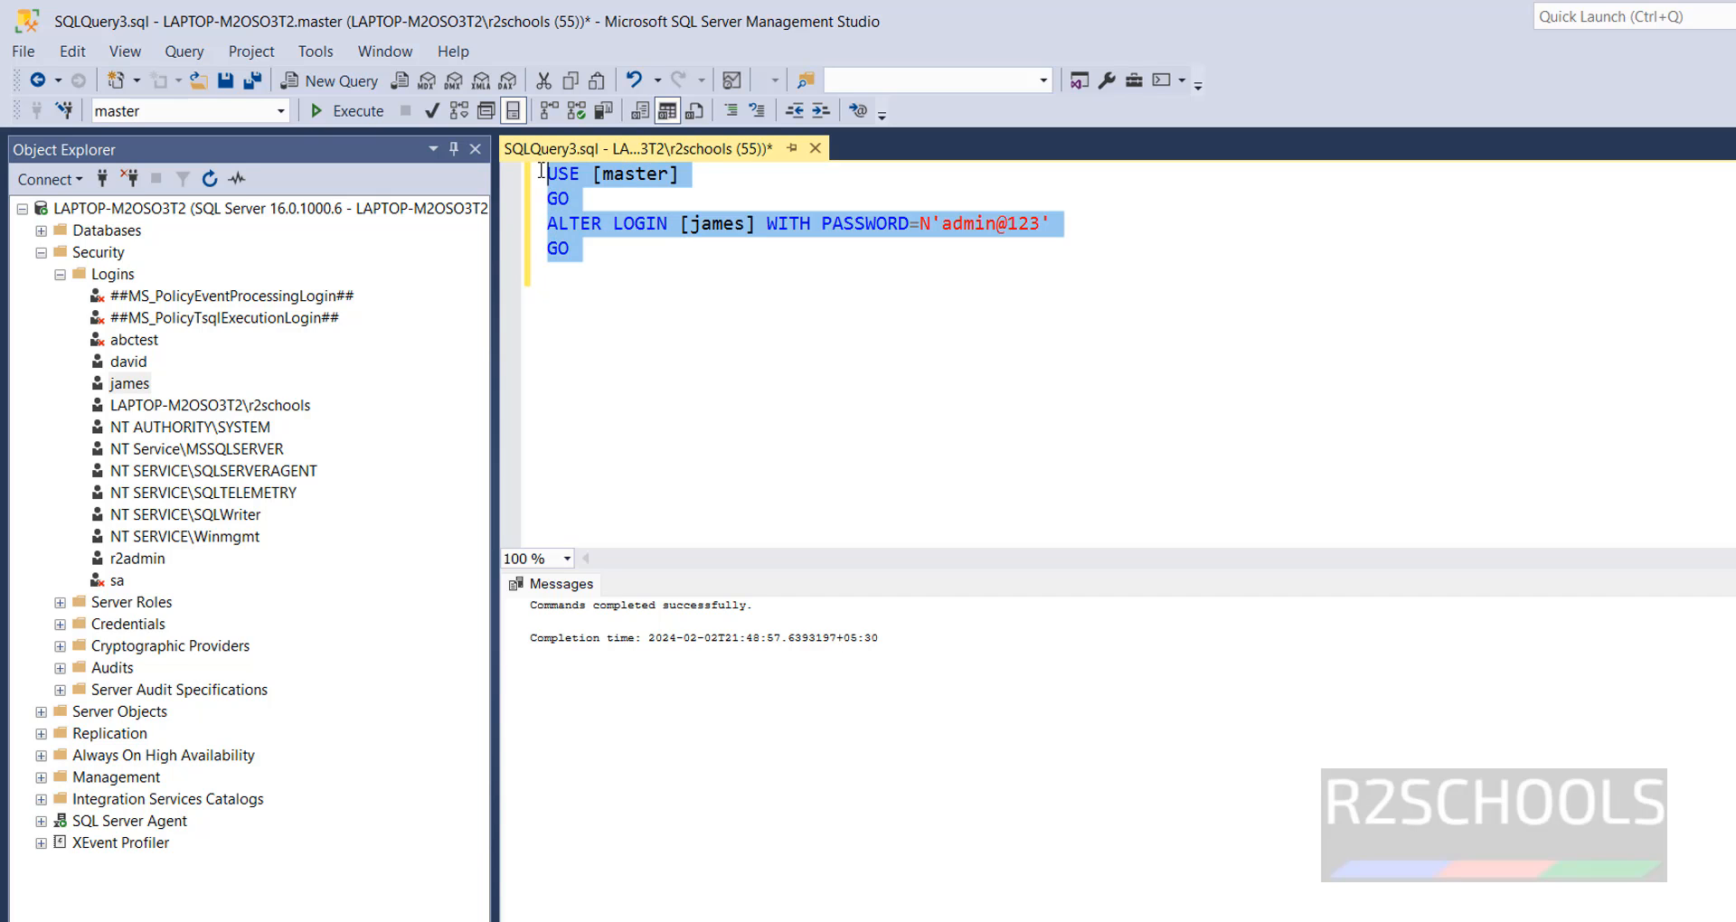
{"action": "left_click", "coordinate": [773, 299]}
{"action": "left_click", "coordinate": [531, 224]}
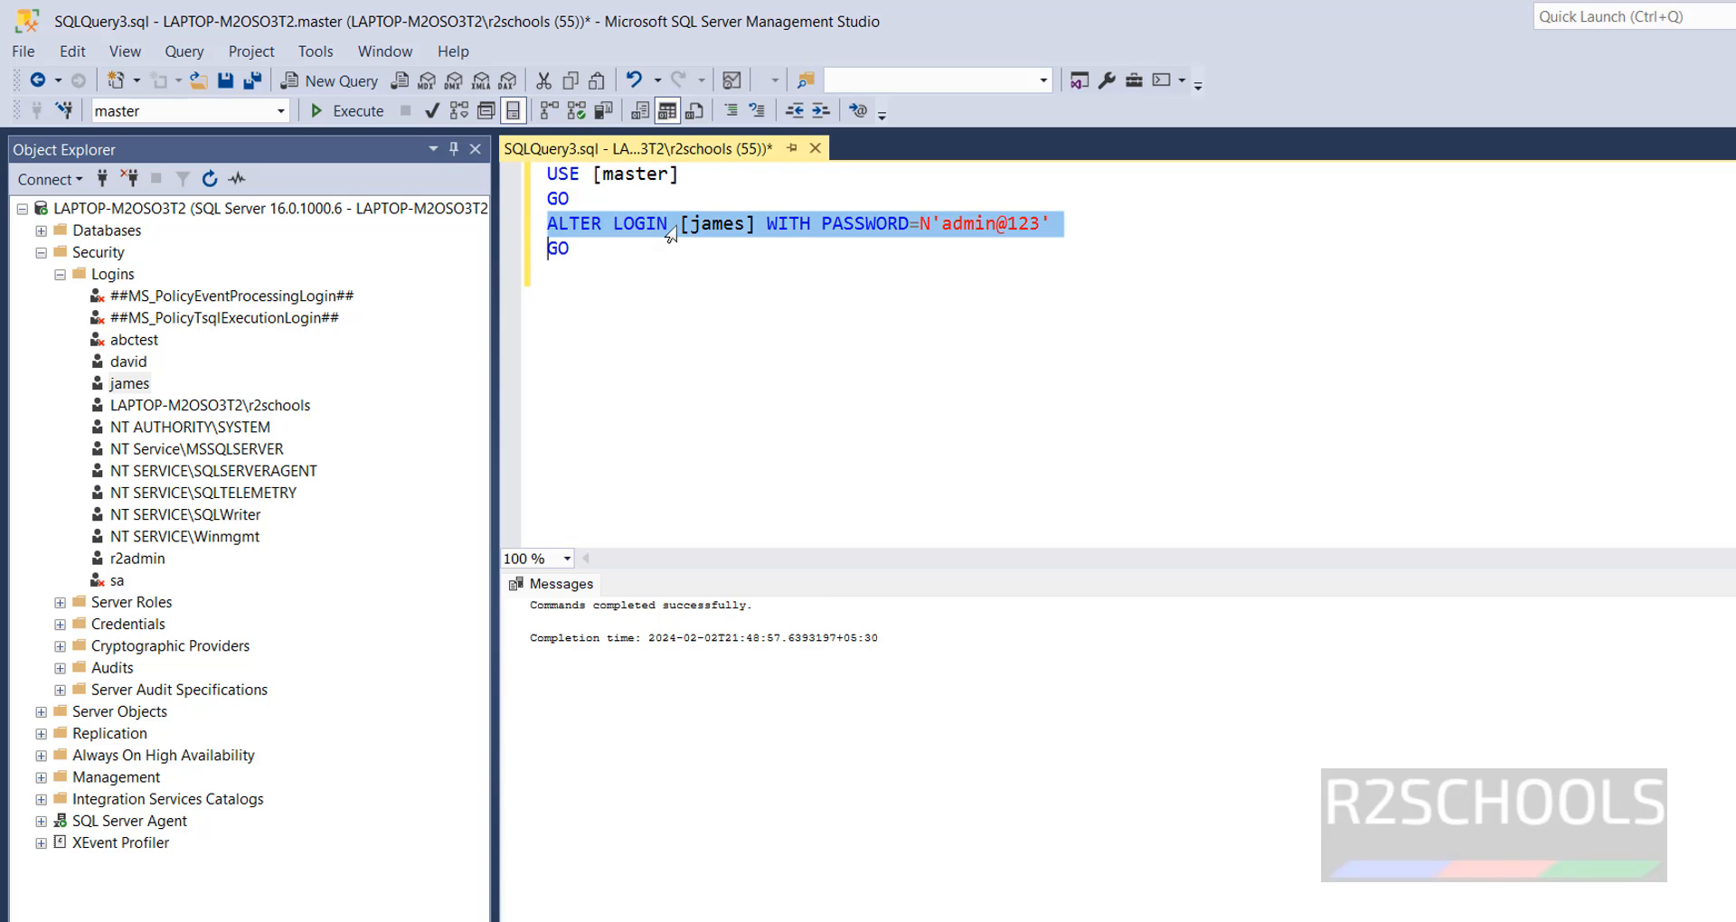
{"action": "left_click", "coordinate": [782, 225]}
{"action": "double_click", "coordinate": [690, 226]}
{"action": "left_click_drag", "start_coordinate": [755, 226], "coordinate": [913, 248]}
{"action": "left_click_drag", "start_coordinate": [1067, 250], "coordinate": [872, 219]}
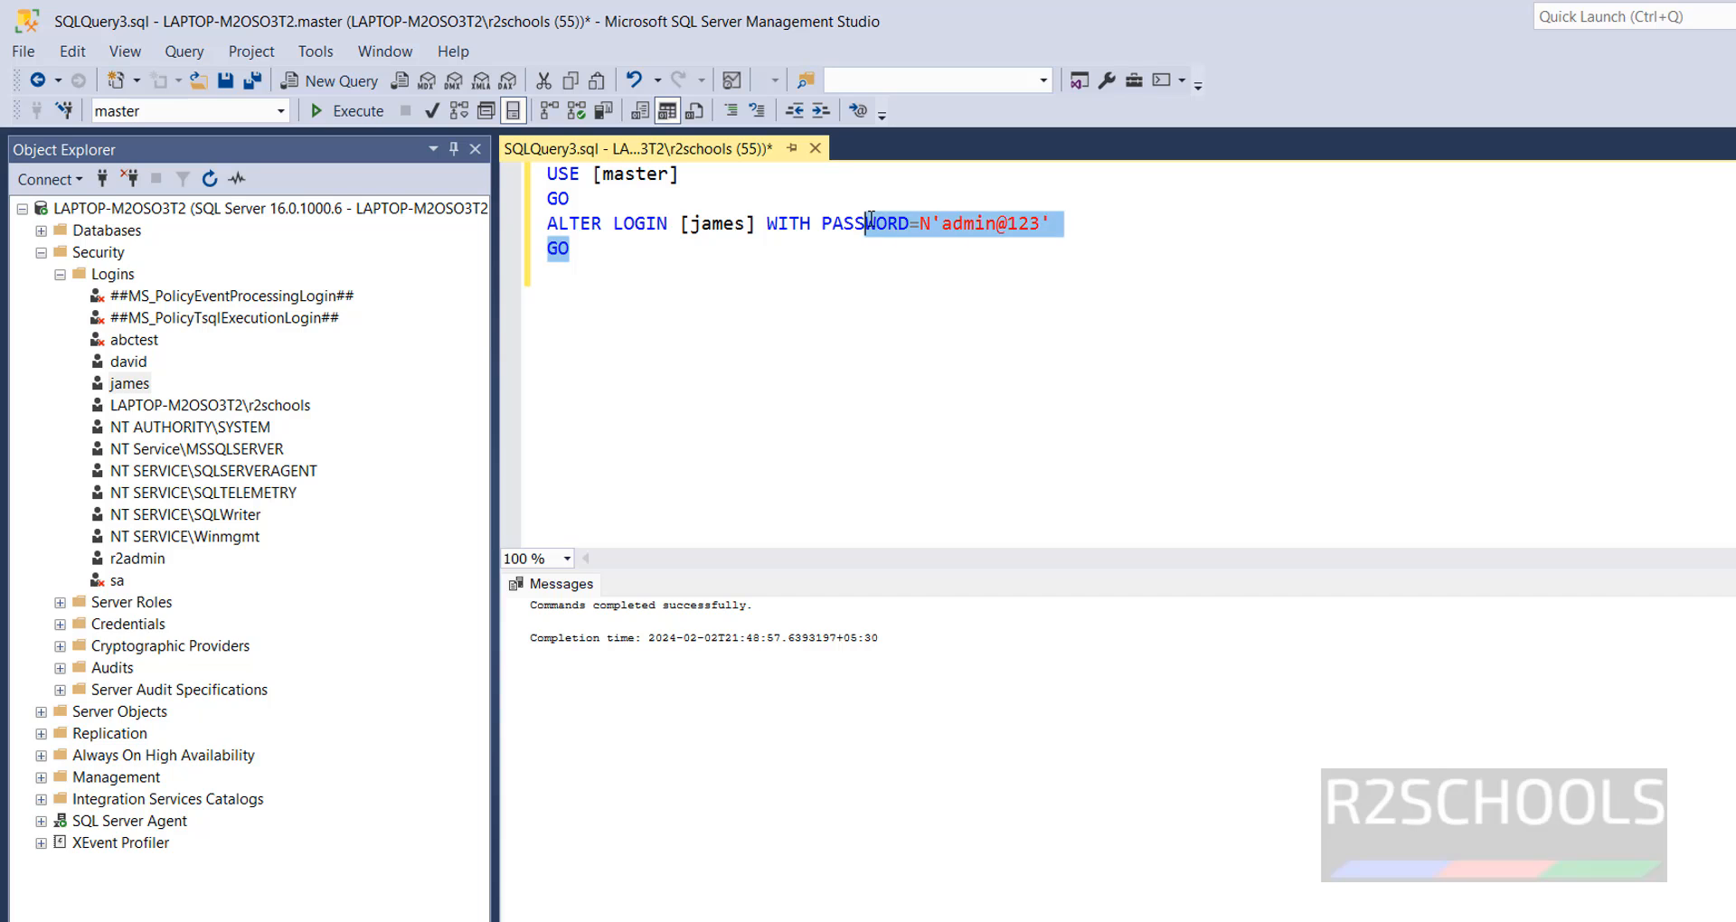
{"action": "left_click_drag", "start_coordinate": [619, 275], "coordinate": [552, 170]}
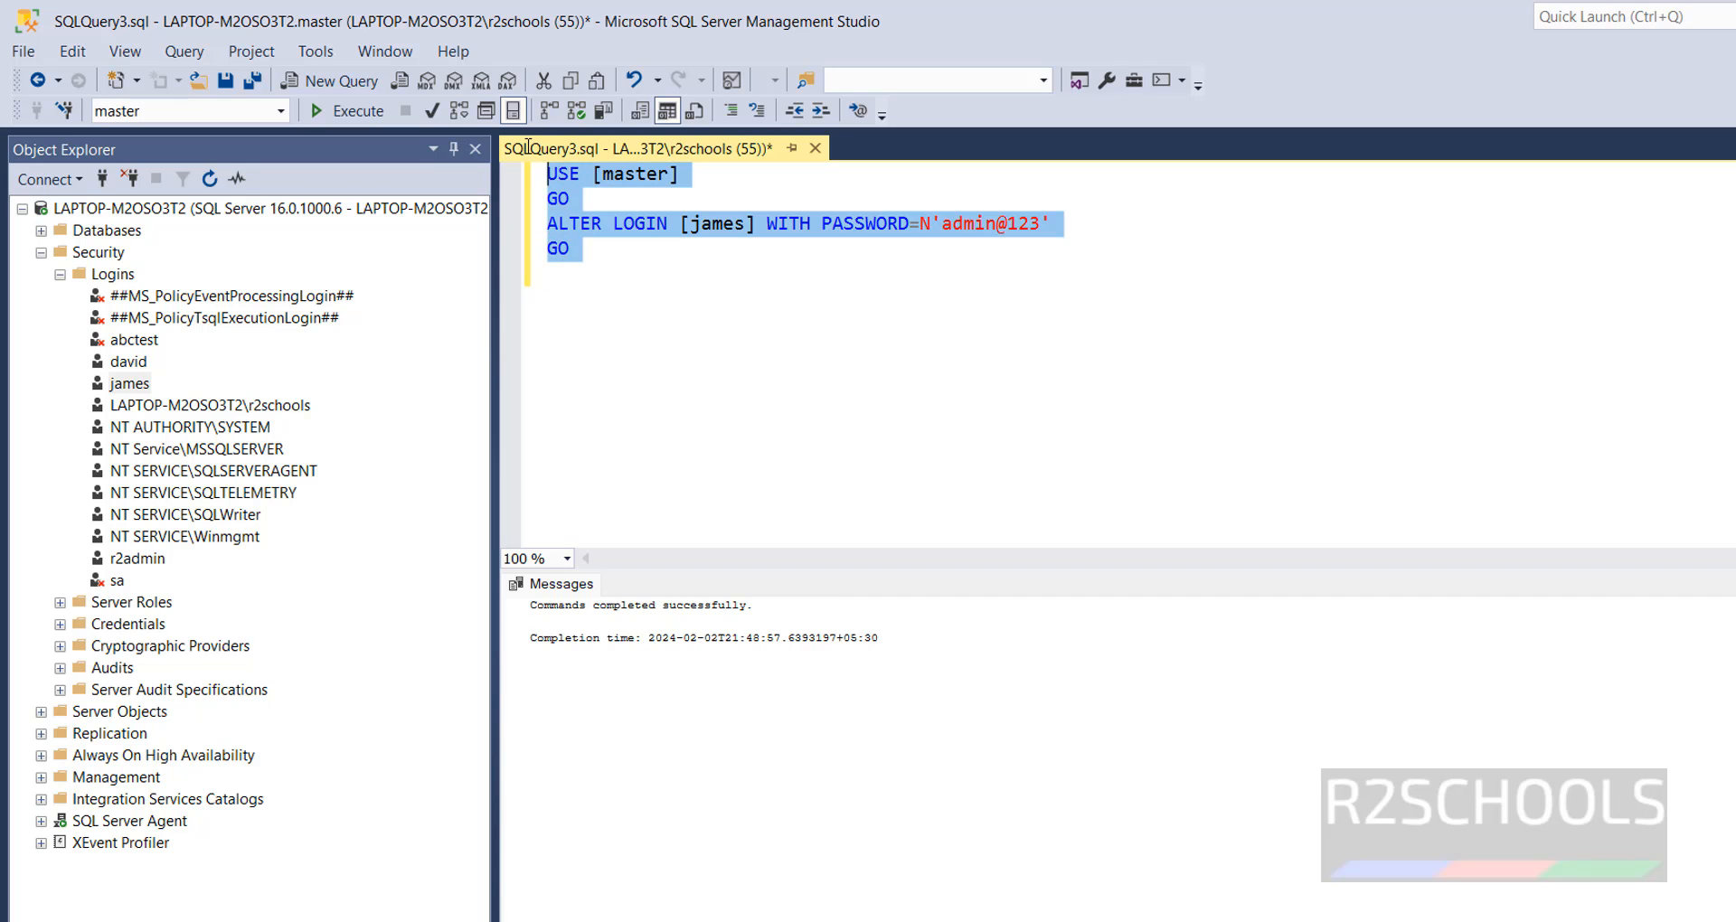
{"action": "left_click", "coordinate": [699, 289]}
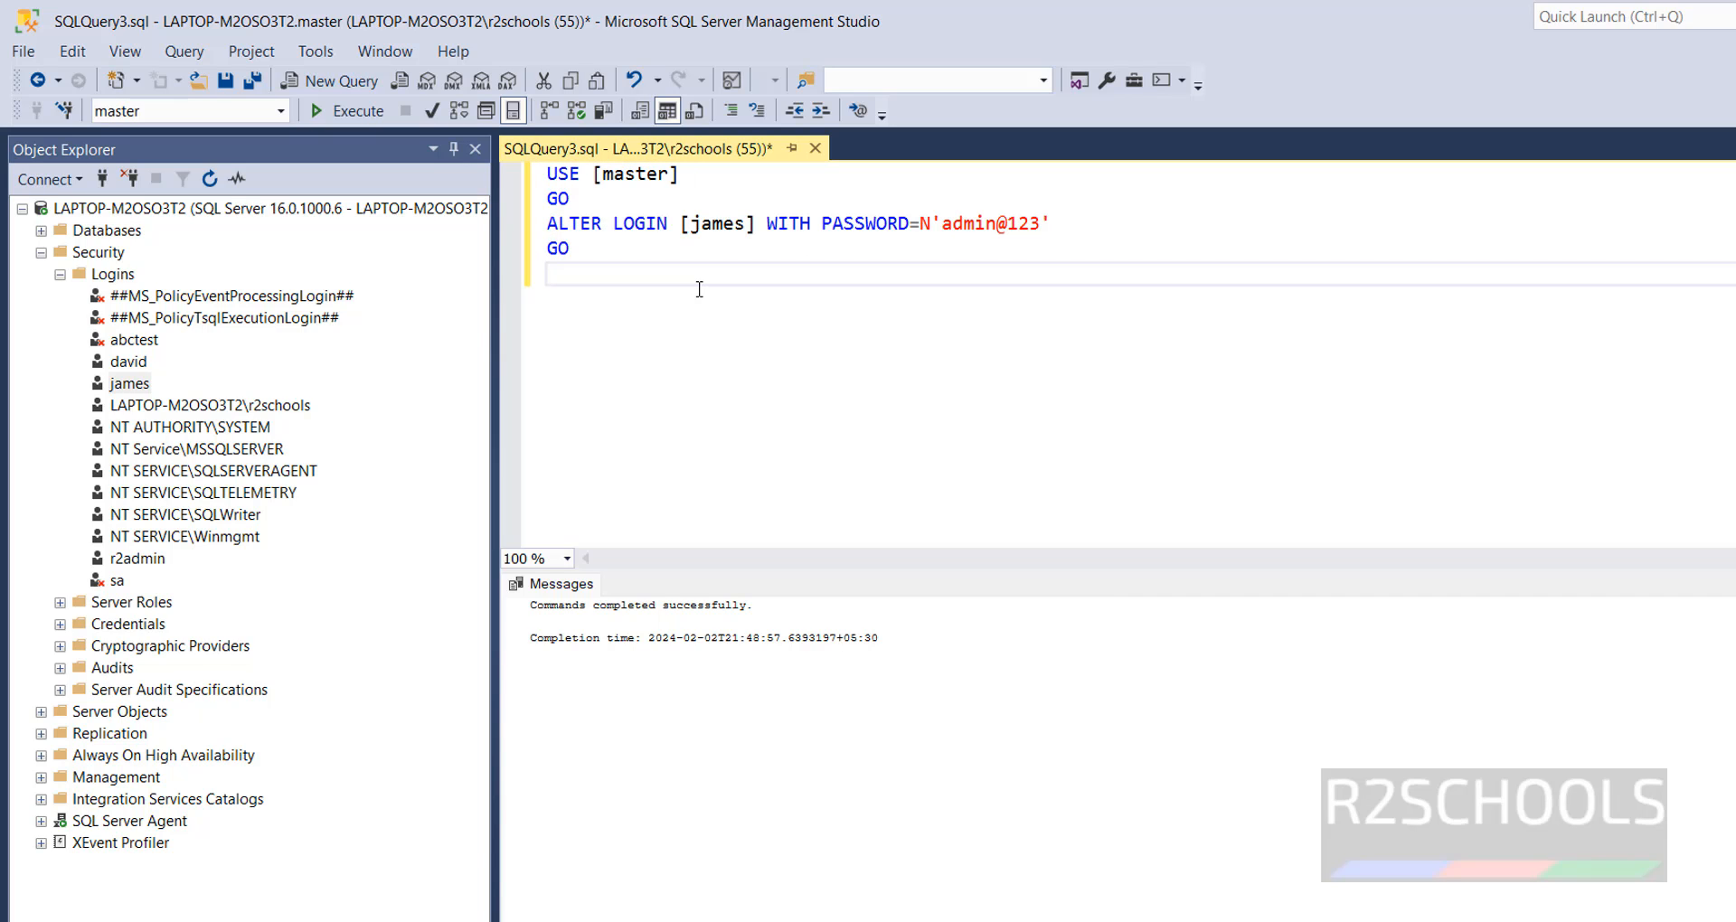